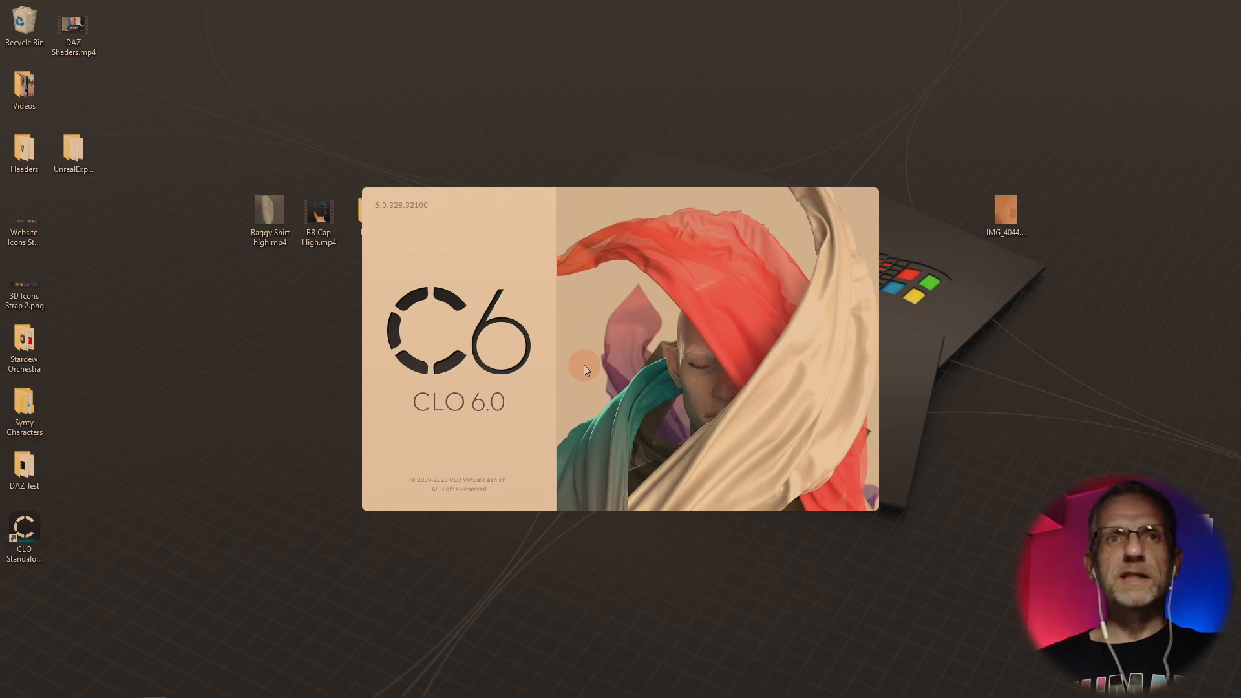
# Hide the library and open the project file Shorts.zprj from the Shorts folder
pyautogui.moveTo(1033, 696)
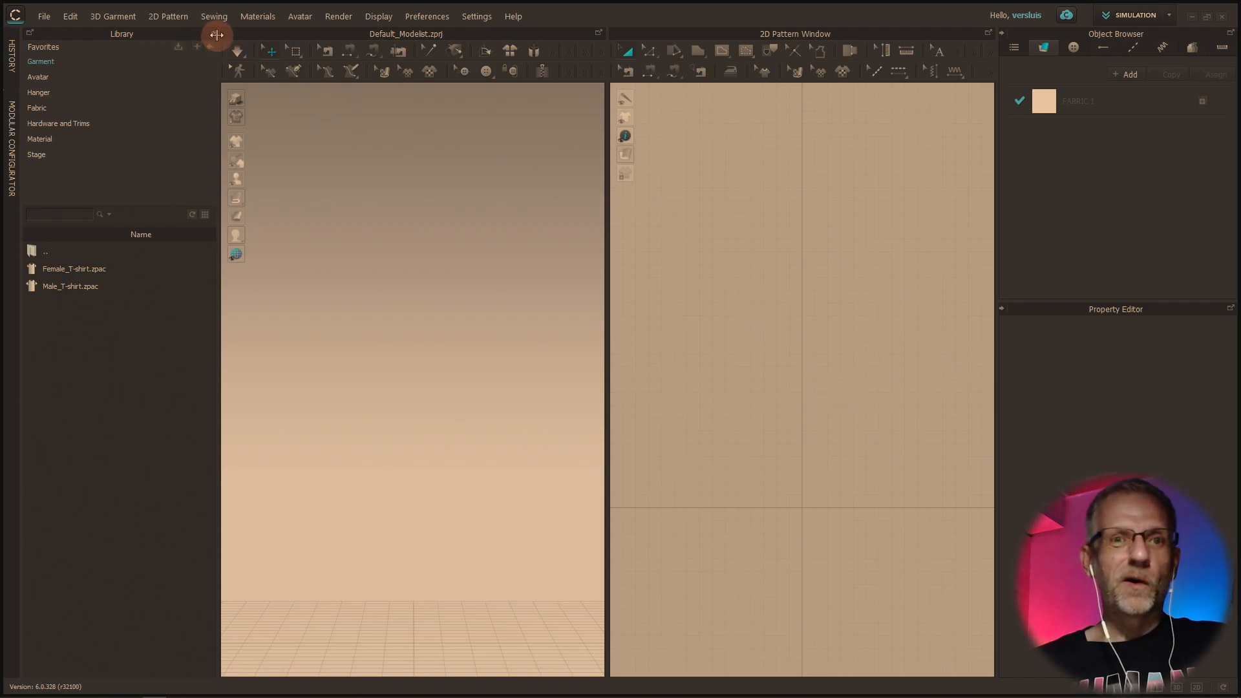
pyautogui.click(213, 34)
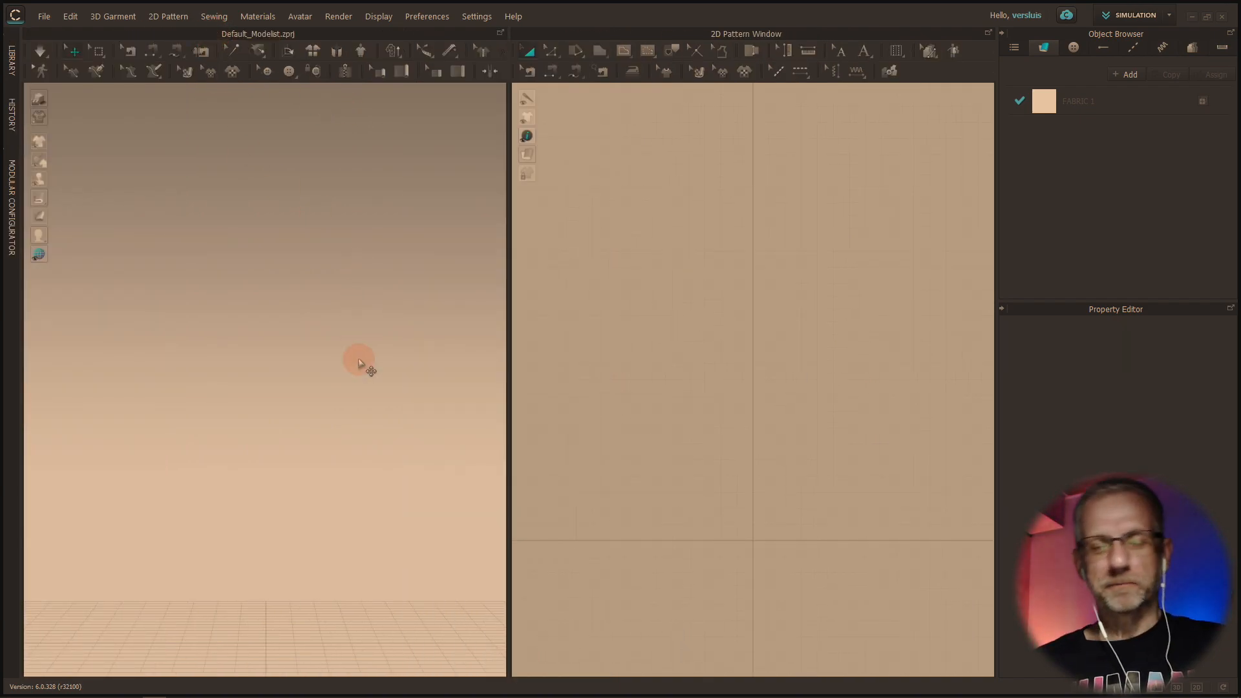
pyautogui.click(44, 17)
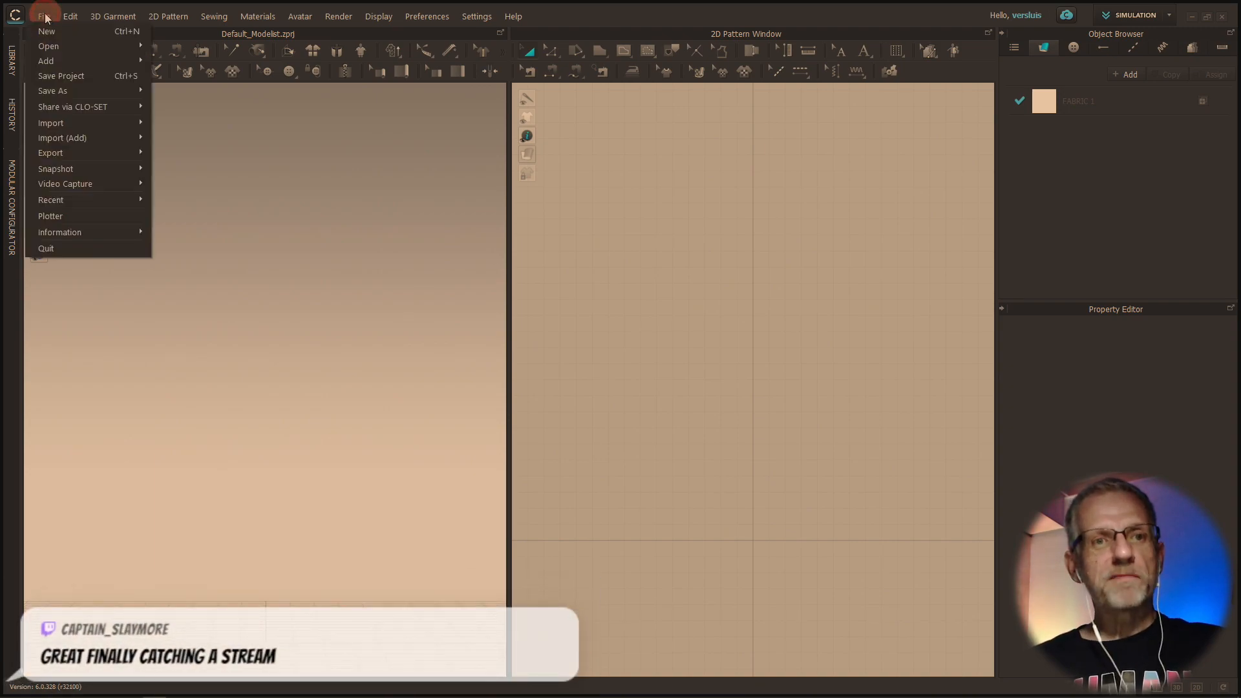
pyautogui.moveTo(60, 93)
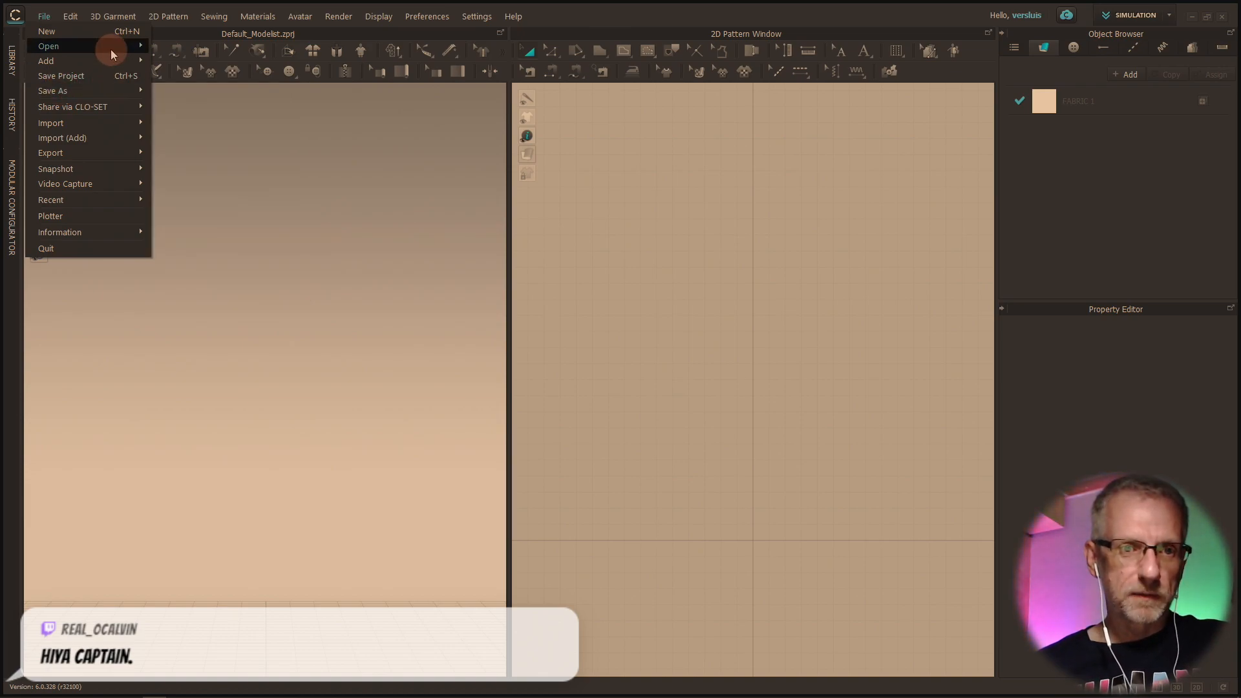
pyautogui.moveTo(110, 49)
pyautogui.click(187, 50)
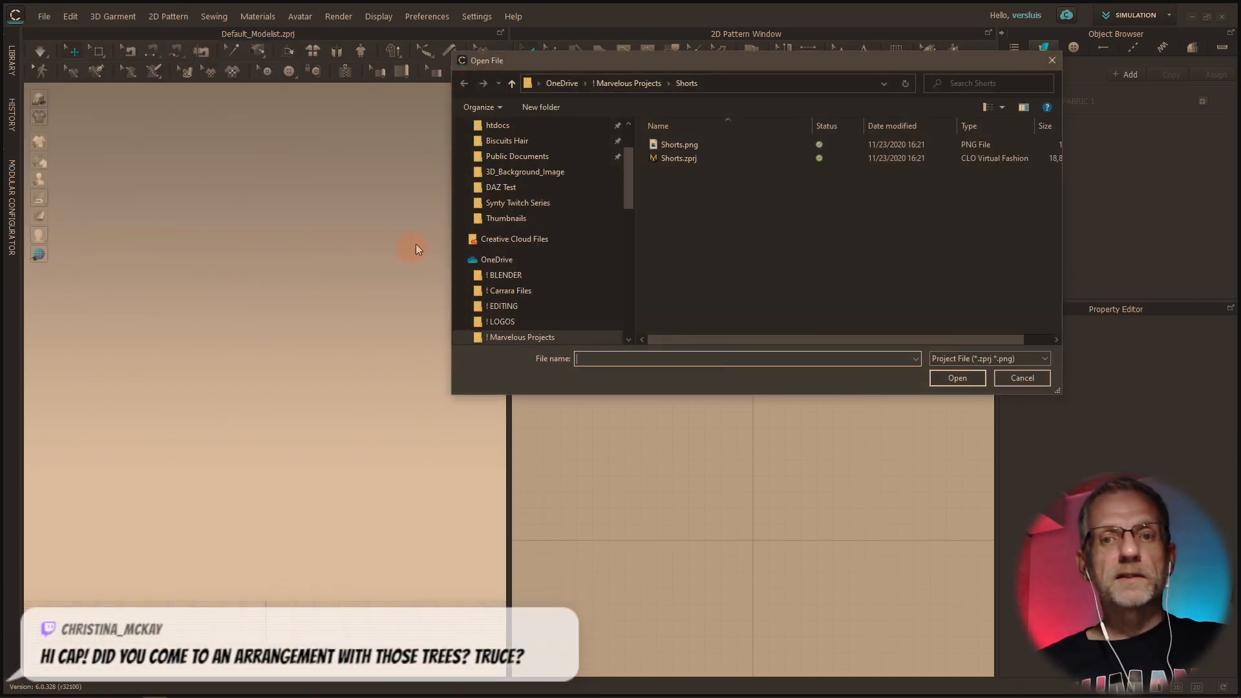
pyautogui.click(667, 158)
pyautogui.click(938, 379)
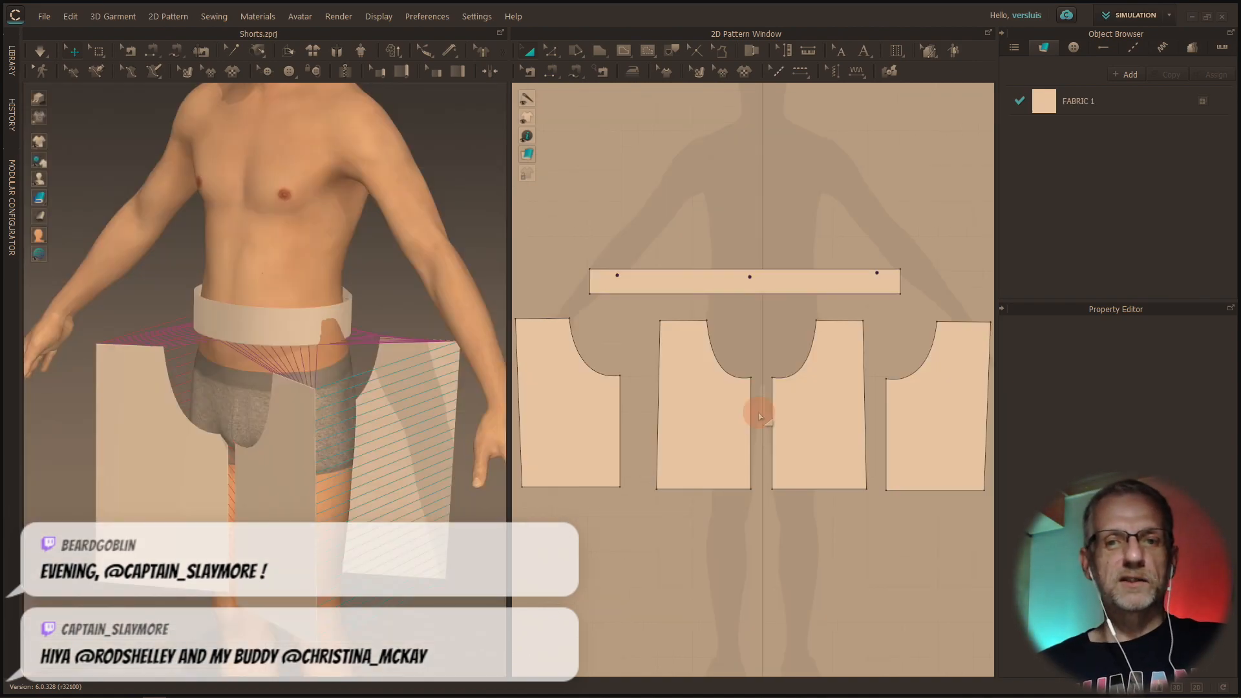
# Examine the shorts' pattern layout and the placement around the avatar, selecting the two front leg pieces in turn
pyautogui.moveTo(409, 443); pyautogui.dragTo(463, 438, button='right')
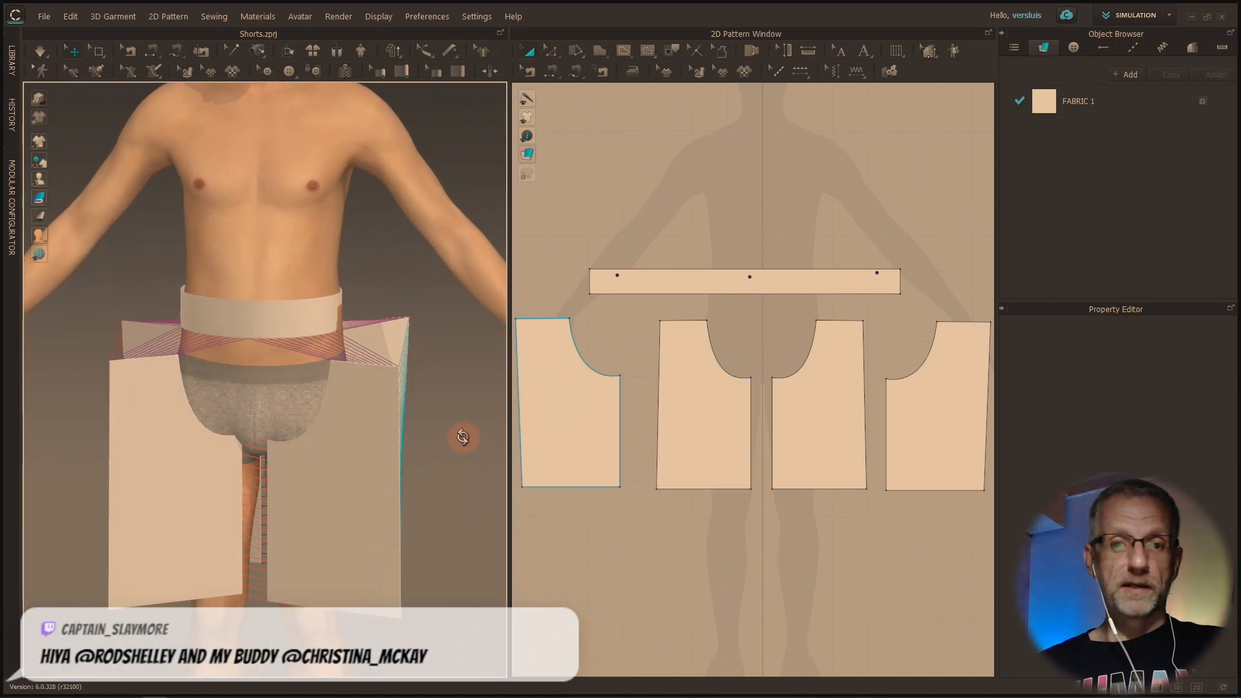
pyautogui.scroll(-2, 859, 532)
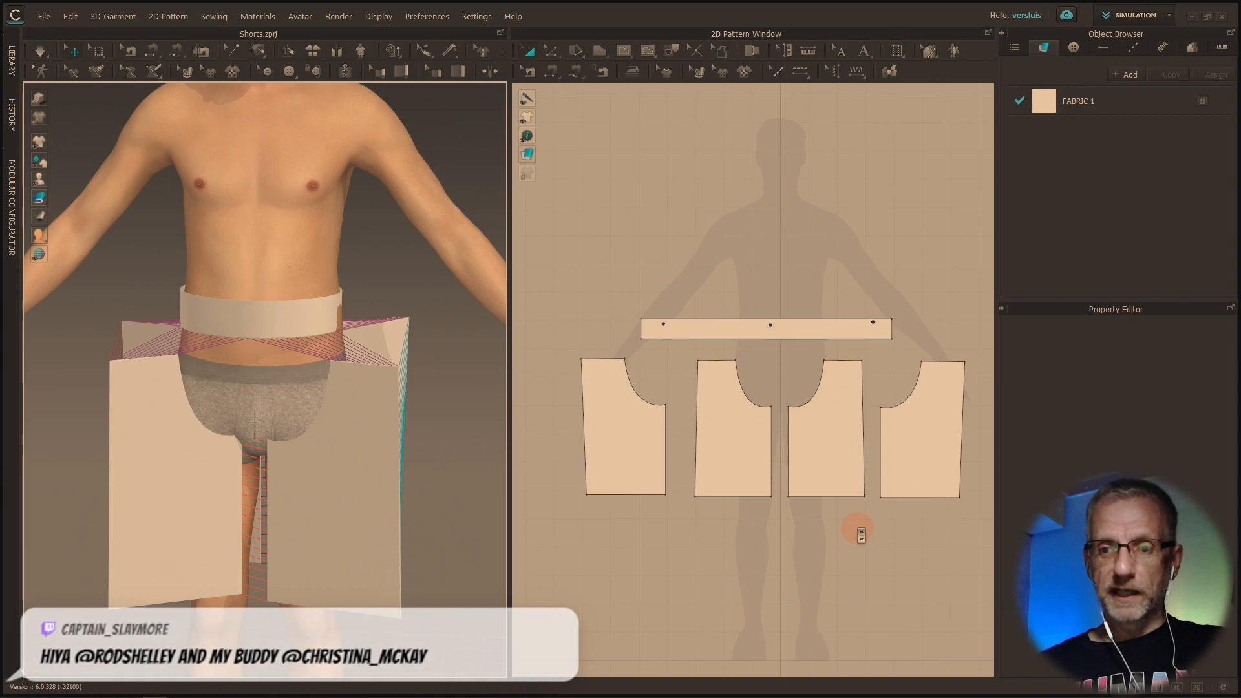
pyautogui.rightClick(825, 507)
pyautogui.click(817, 561)
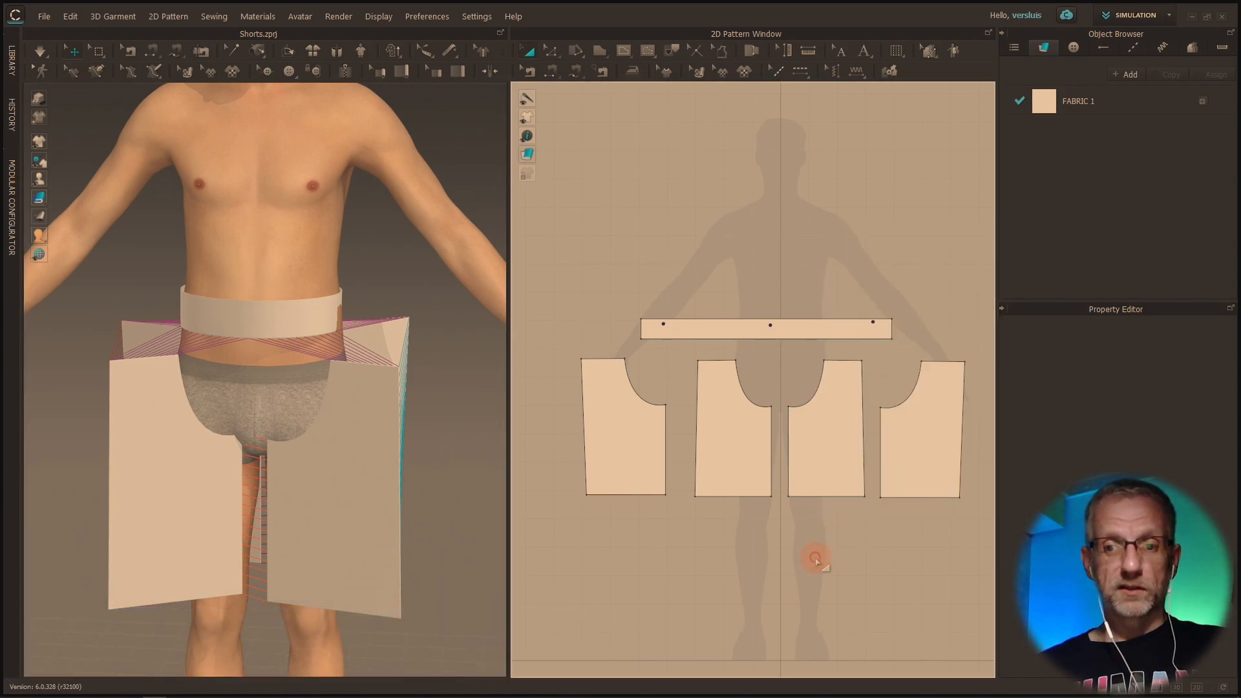
pyautogui.scroll(-1, 808, 537)
pyautogui.moveTo(798, 515); pyautogui.dragTo(784, 465, button='right')
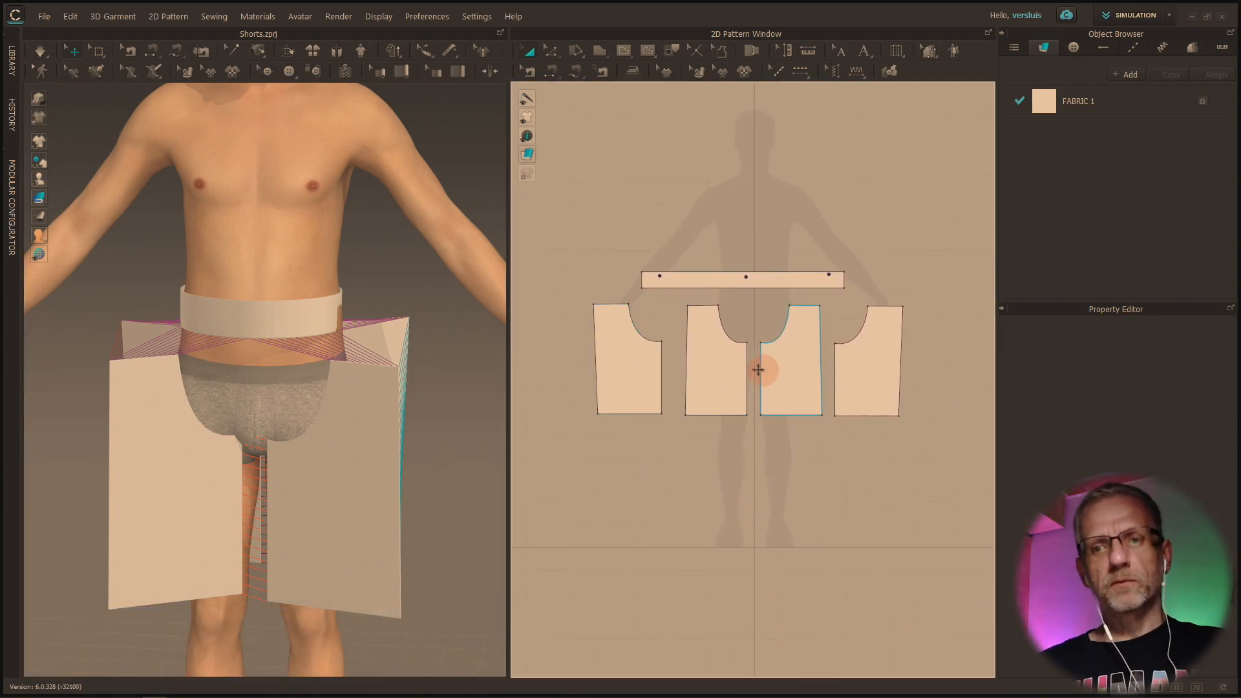
pyautogui.scroll(2, 745, 372)
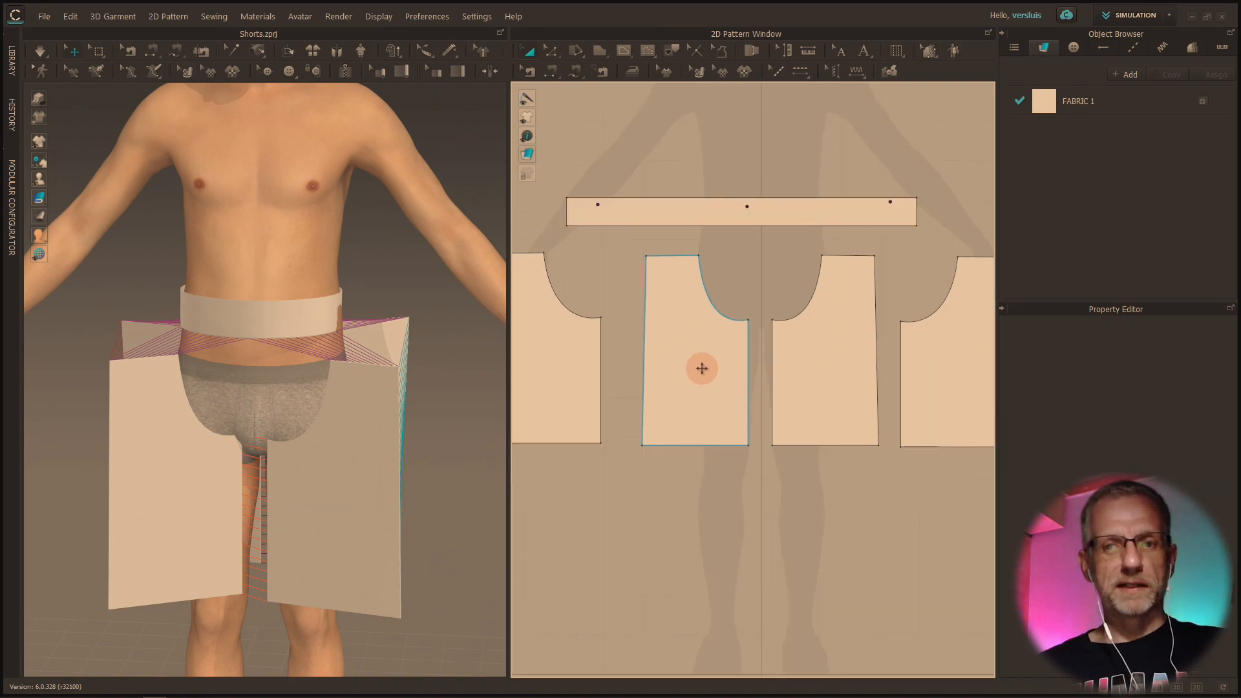
pyautogui.click(700, 363)
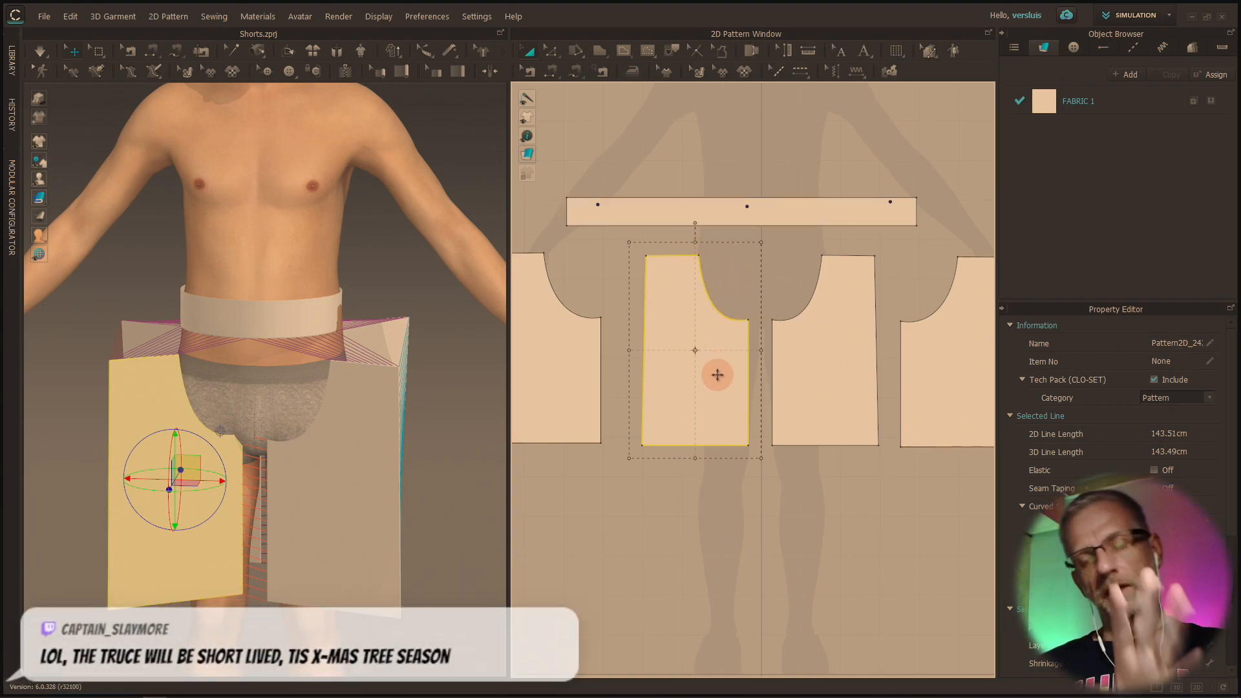
pyautogui.click(806, 366)
pyautogui.click(711, 391)
pyautogui.click(795, 382)
pyautogui.click(666, 388)
pyautogui.click(693, 395)
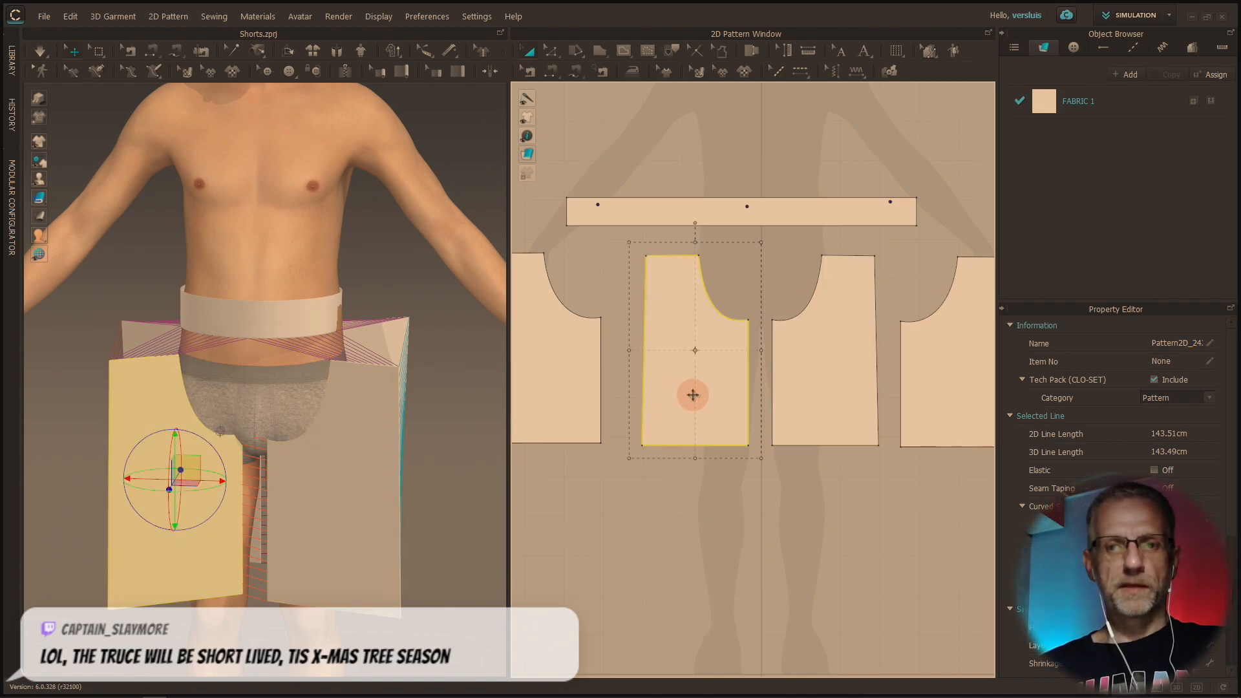
# Examine the outermost back leg piece beside the front pieces and inspect its placement around the avatar
pyautogui.scroll(-3, 693, 395)
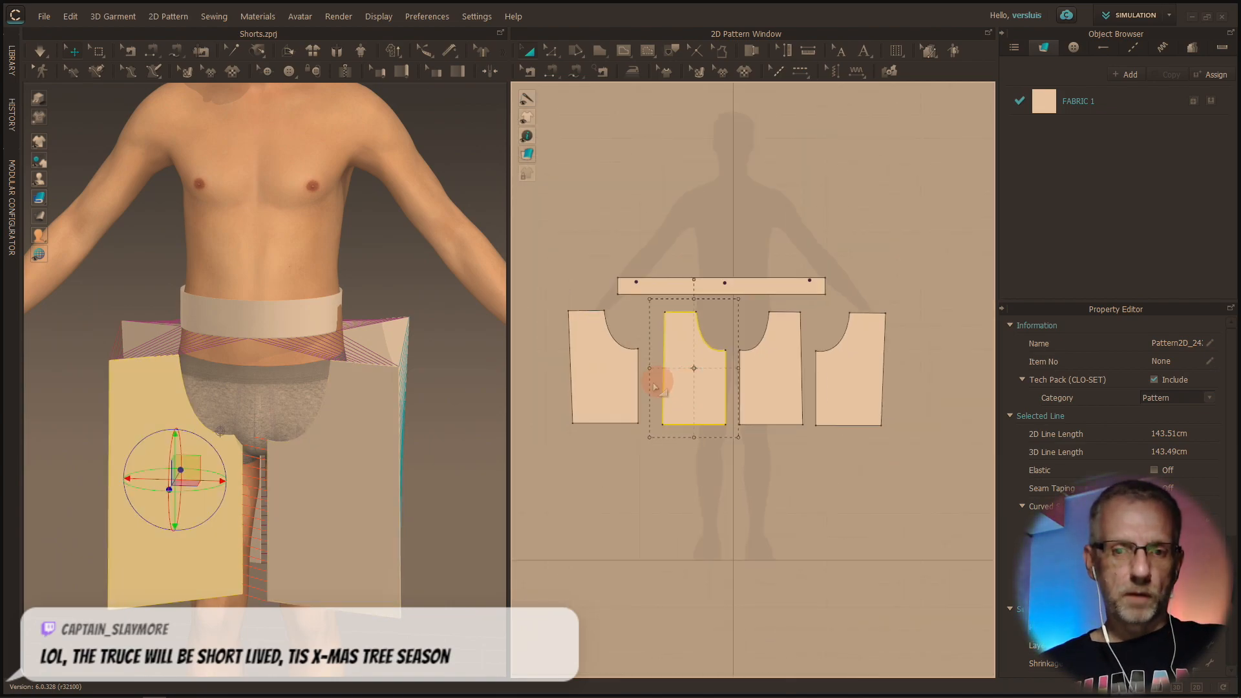
pyautogui.click(613, 387)
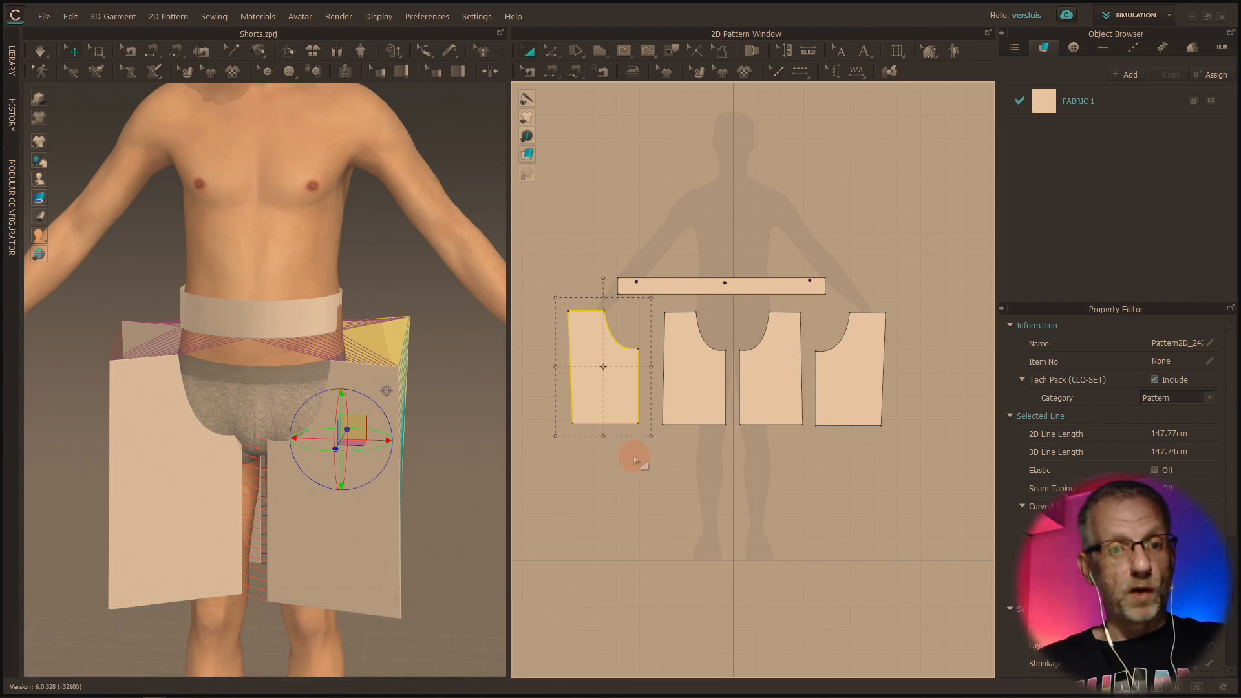
pyautogui.moveTo(441, 474); pyautogui.dragTo(529, 473, button='right')
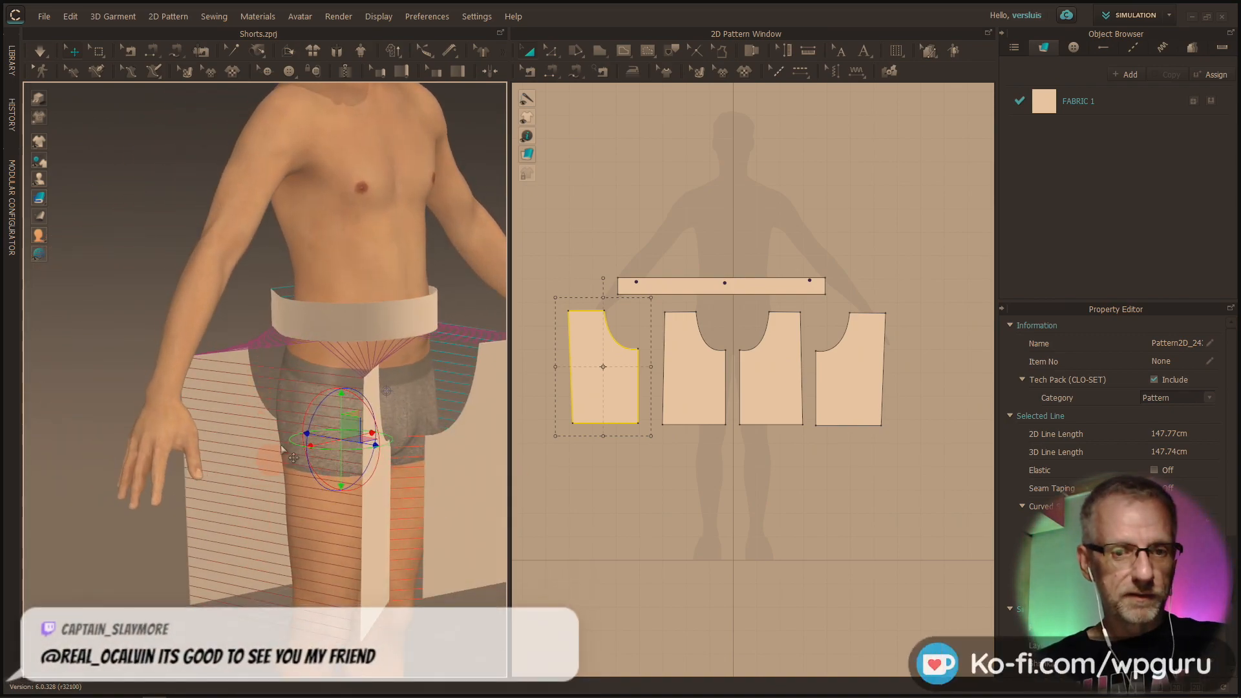
pyautogui.moveTo(278, 468); pyautogui.dragTo(313, 512, button='right')
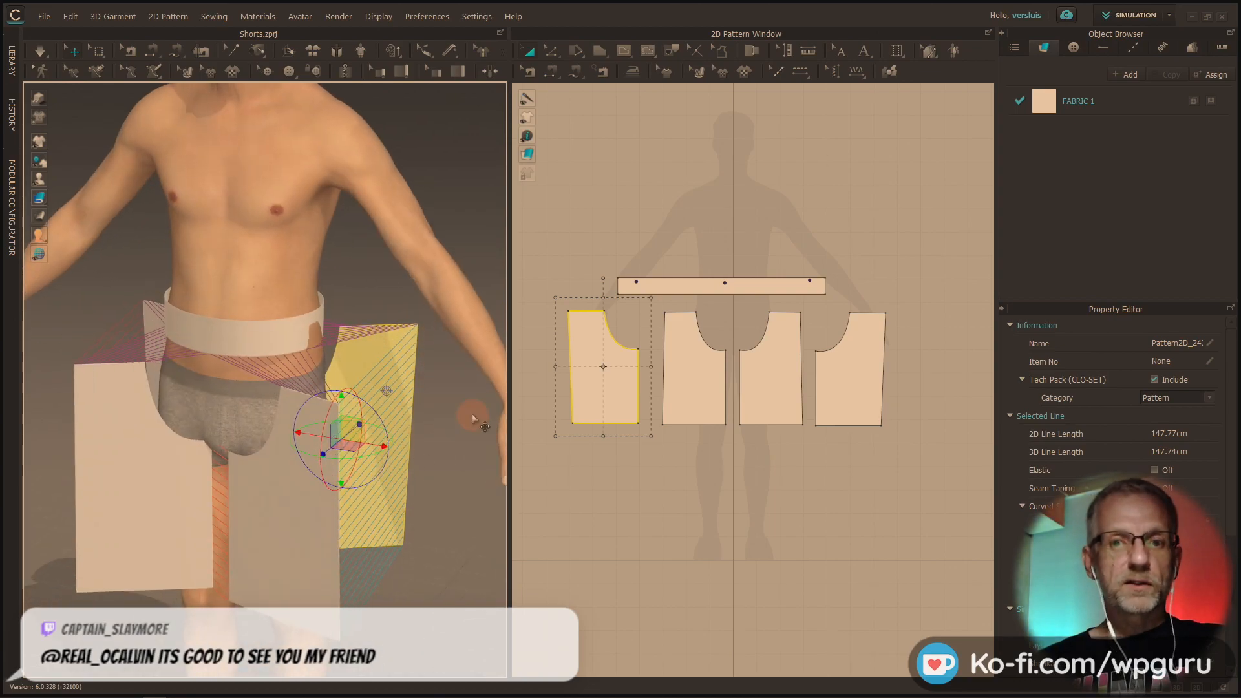
# Examine the waistband and the seam connections of the leg pieces behind the avatar
pyautogui.click(676, 287)
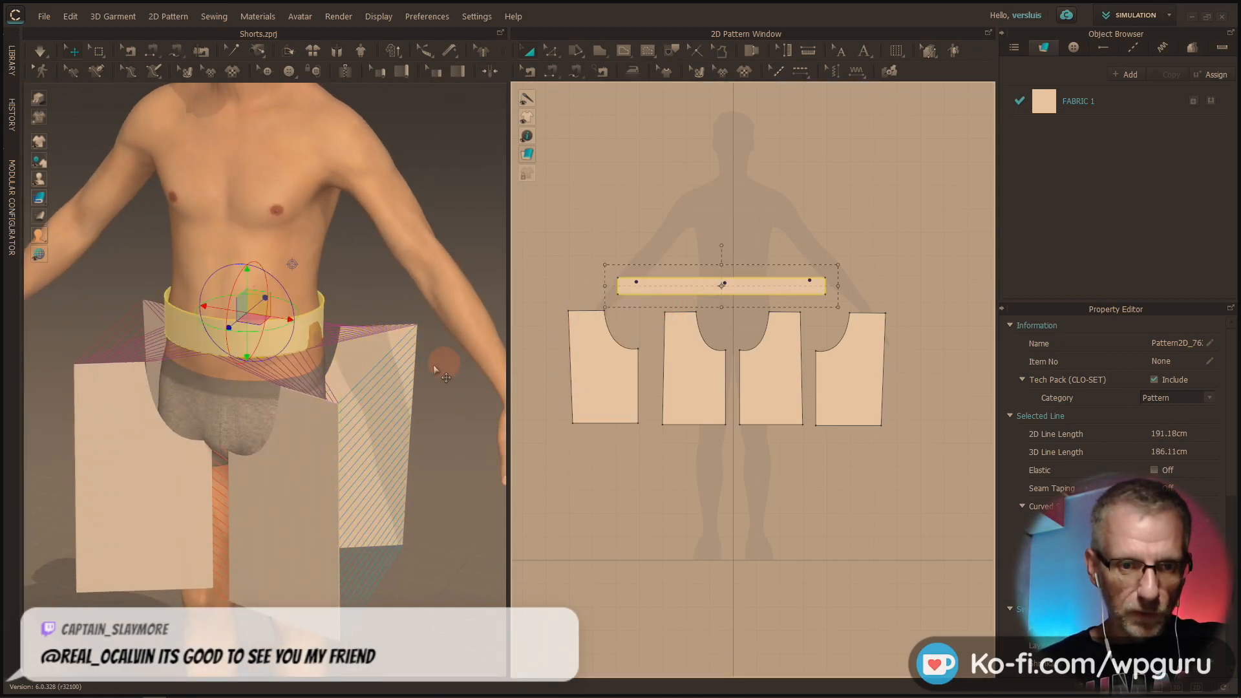
pyautogui.scroll(8, 302, 388)
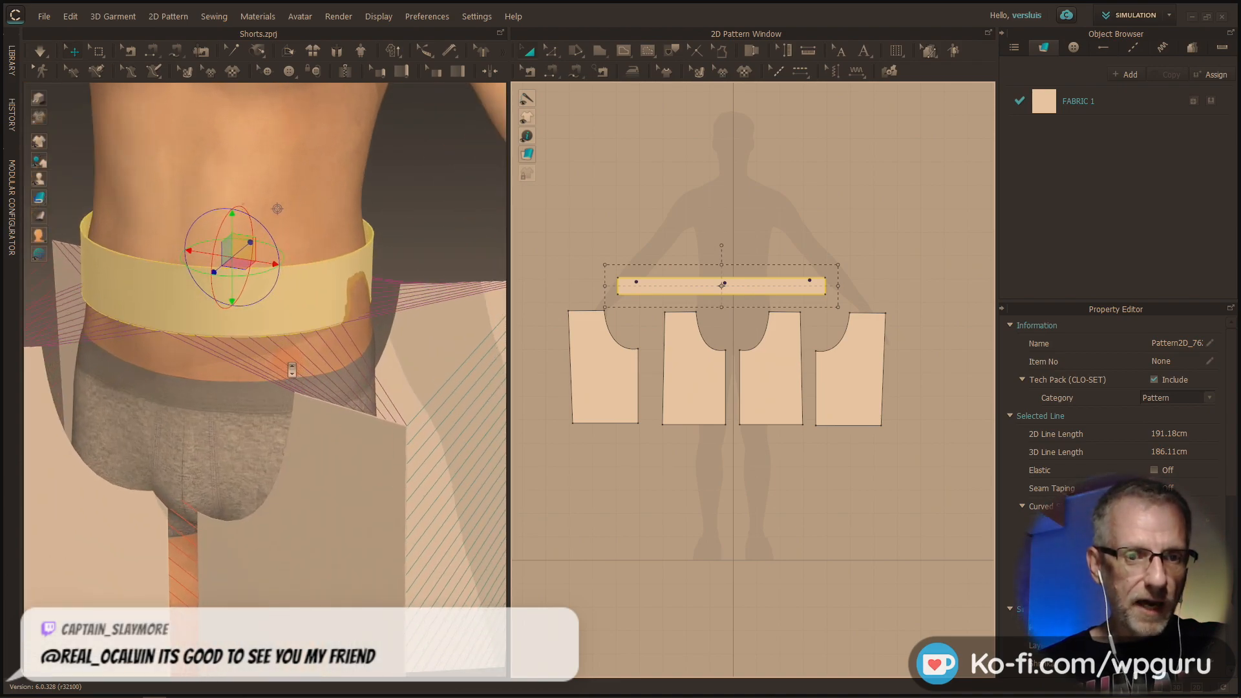
pyautogui.moveTo(314, 393); pyautogui.dragTo(604, 355, button='right')
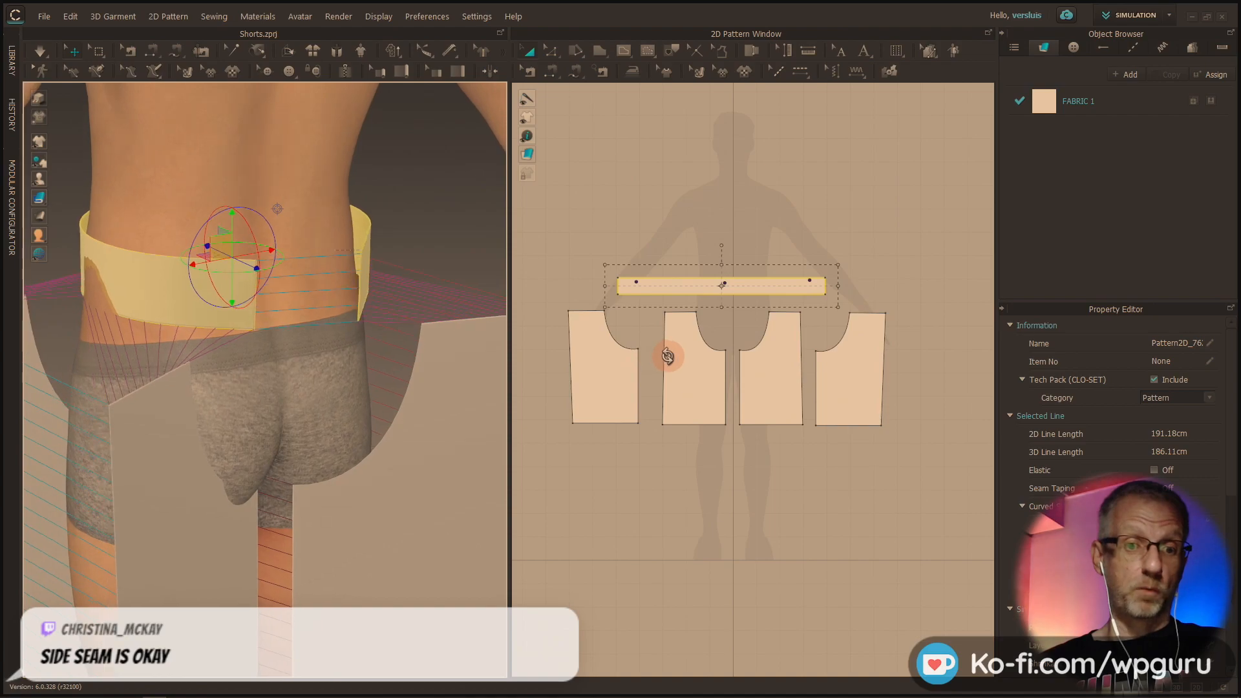
pyautogui.moveTo(429, 466)
pyautogui.mouseDown(button='right')
pyautogui.moveTo(429, 438)
pyautogui.moveTo(437, 467)
pyautogui.mouseUp(button='right')
pyautogui.moveTo(437, 467); pyautogui.dragTo(441, 294, button='middle')
pyautogui.scroll(4, 440, 293)
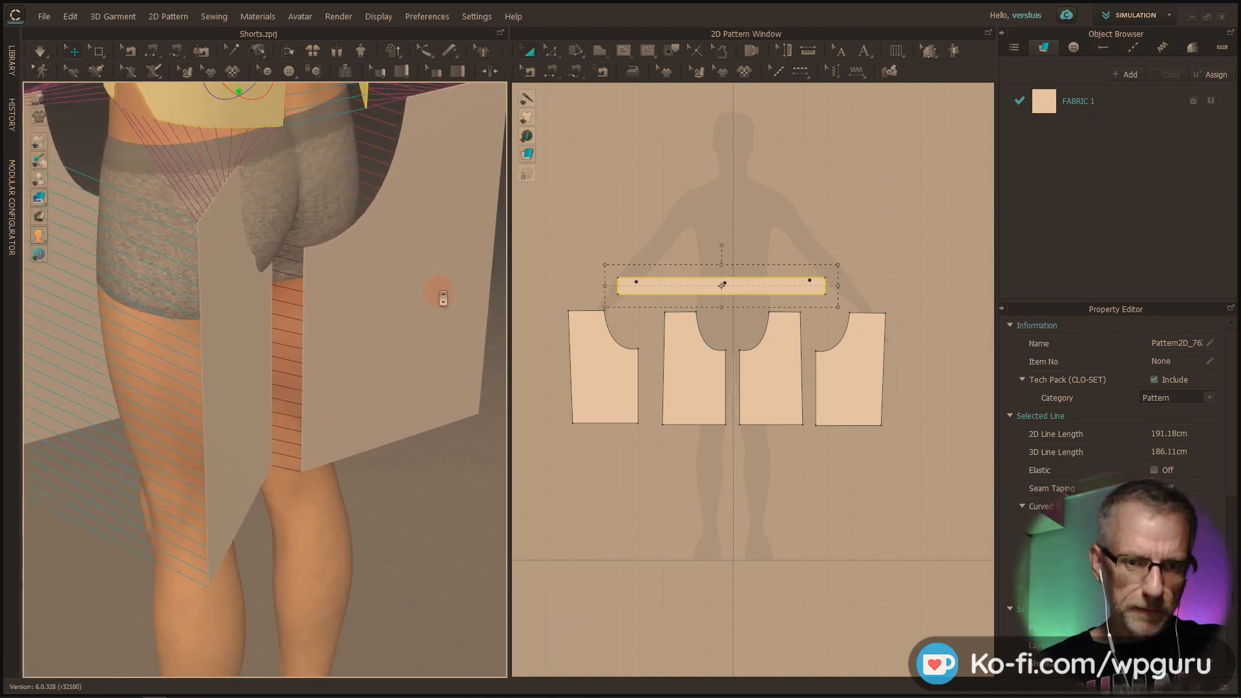
# Delete the sewing that joins the inner leg edges of the two back pieces
pyautogui.click(530, 71)
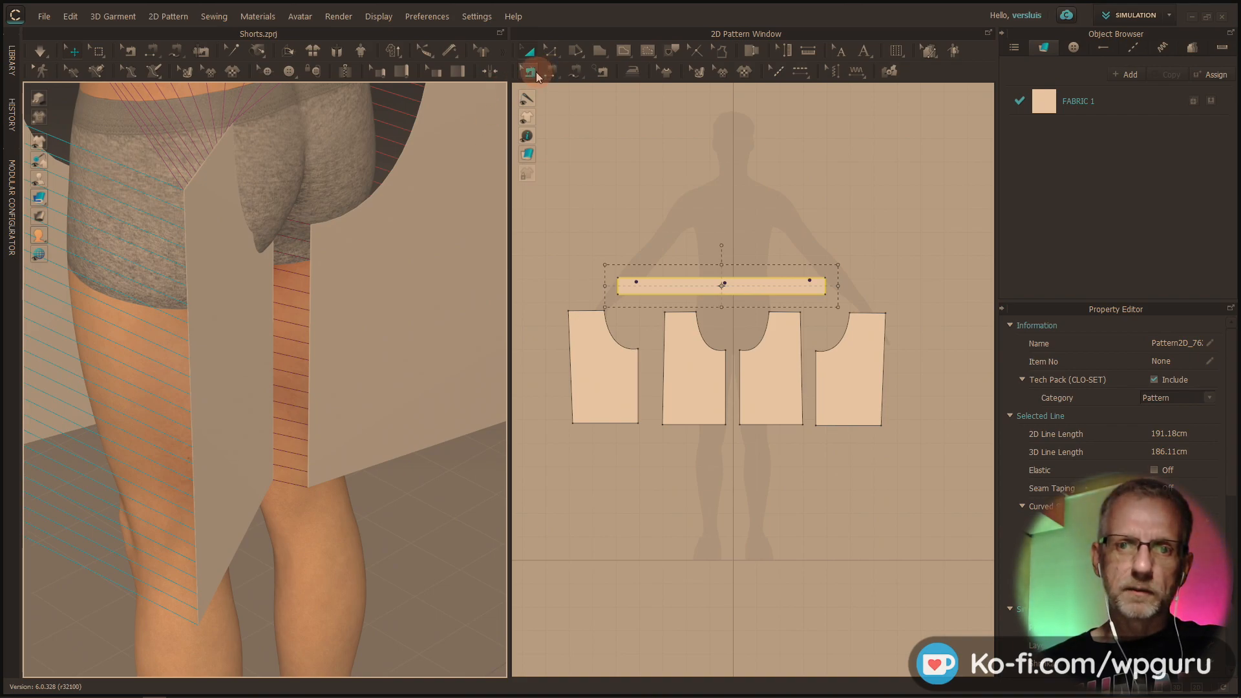
pyautogui.click(310, 267)
pyautogui.rightClick(310, 267)
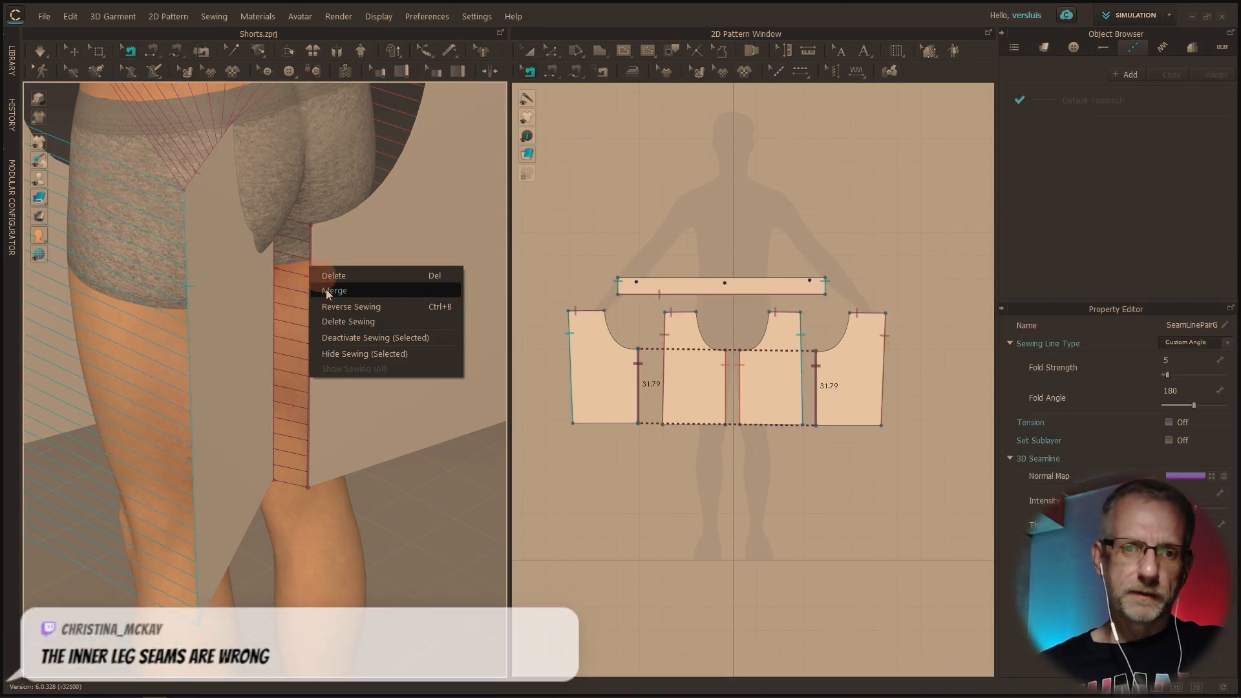
pyautogui.click(339, 324)
# Delete the sewing that joins the inner leg edges of the two front pieces
pyautogui.moveTo(324, 325); pyautogui.dragTo(26, 457, button='right')
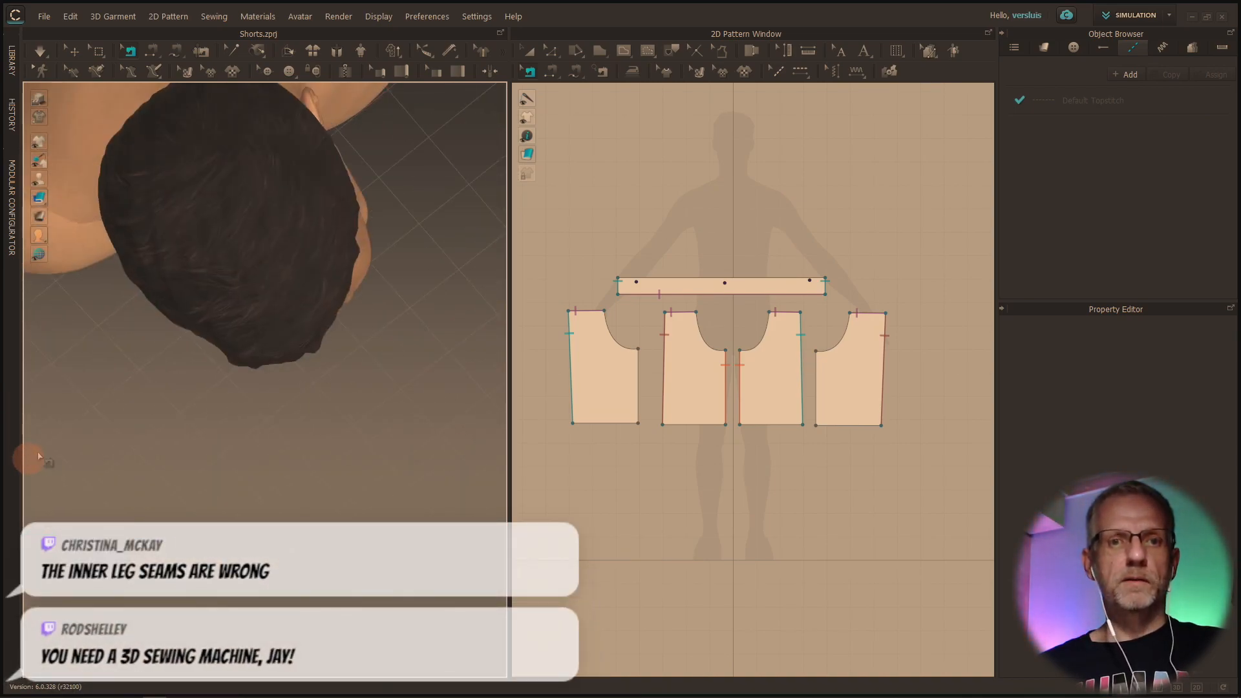
pyautogui.moveTo(159, 407); pyautogui.dragTo(256, 310, button='right')
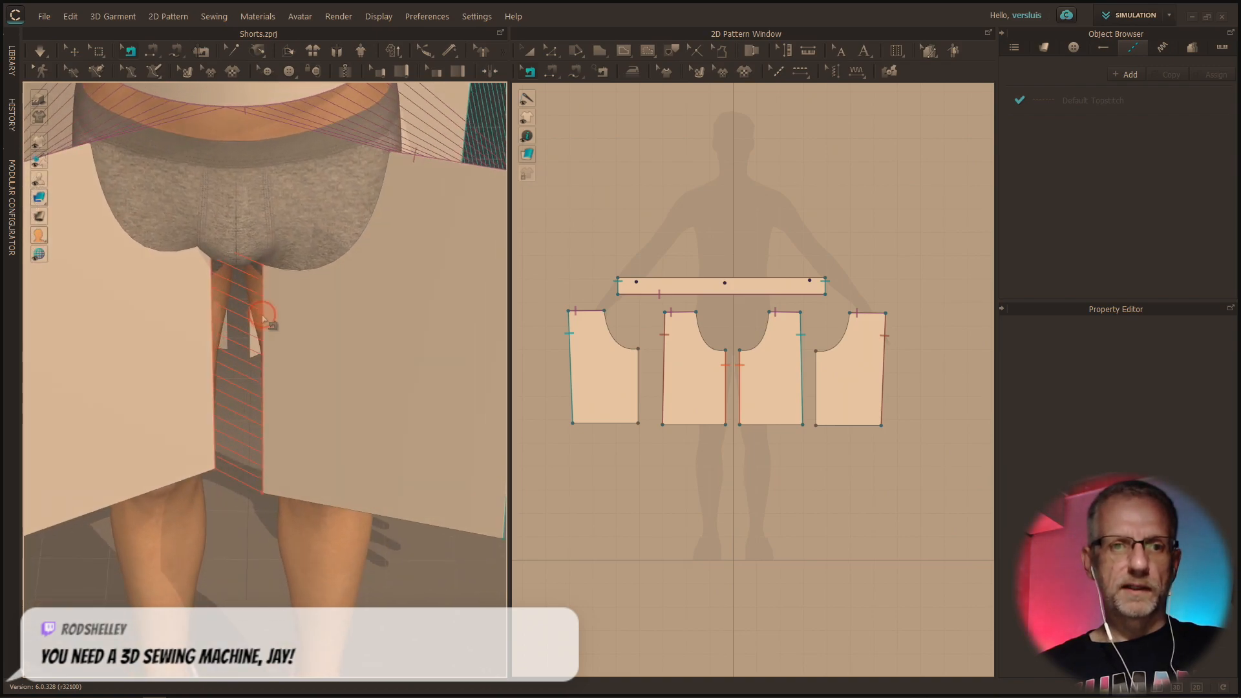
pyautogui.click(263, 317)
pyautogui.rightClick(268, 316)
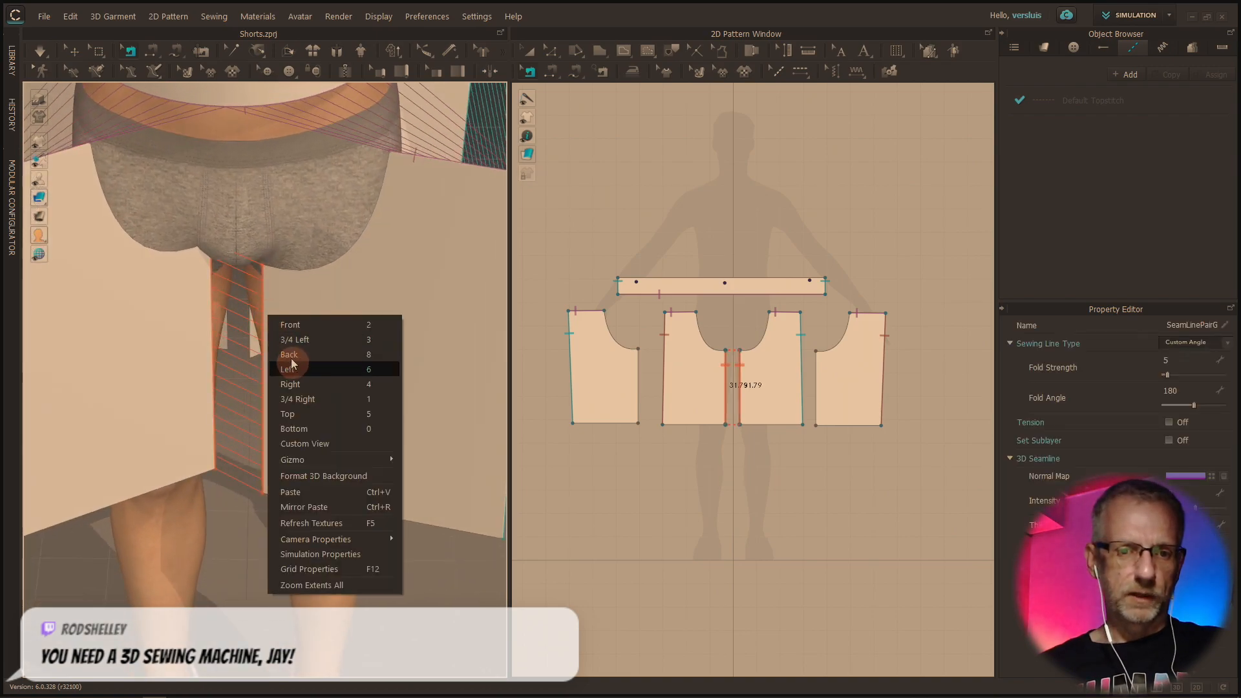
pyautogui.click(266, 308)
pyautogui.click(262, 305)
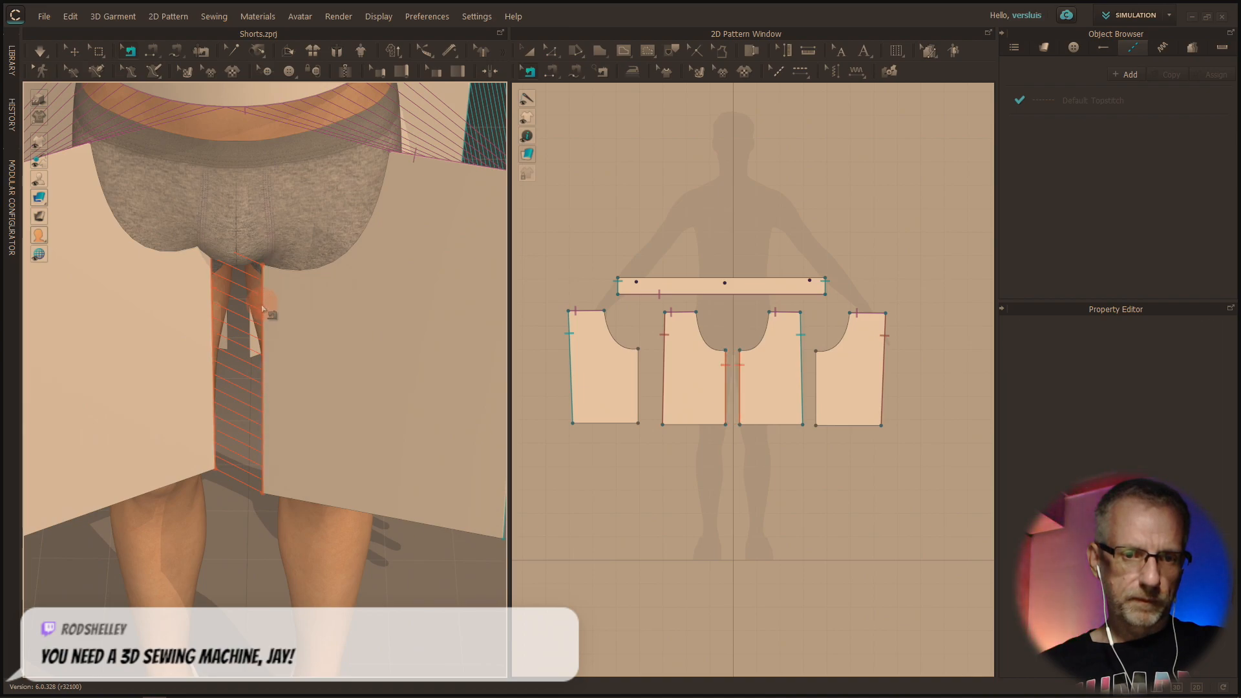
pyautogui.rightClick(262, 307)
pyautogui.click(274, 359)
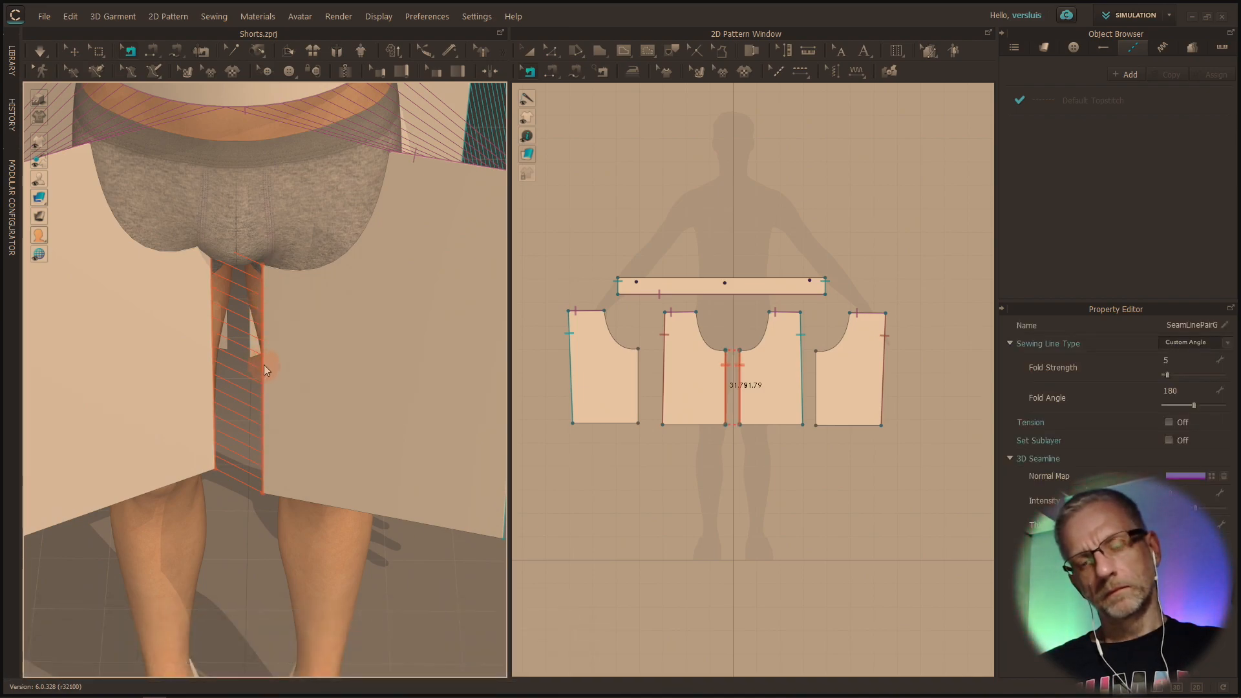
pyautogui.hotkey('ctrl', 'z')
# Simulate the garment with its remaining seams so the pieces drape on the avatar
pyautogui.moveTo(266, 363); pyautogui.dragTo(489, 344, button='right')
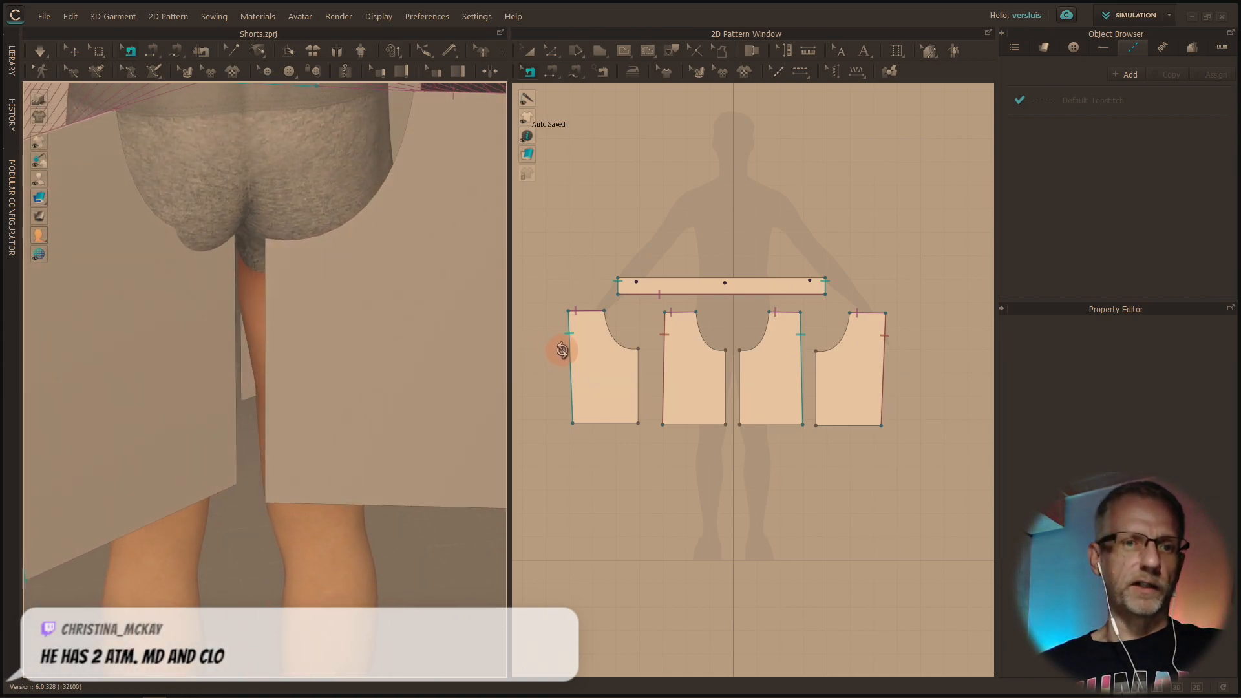
pyautogui.moveTo(491, 346); pyautogui.dragTo(284, 347, button='right')
pyautogui.scroll(-5, 285, 348)
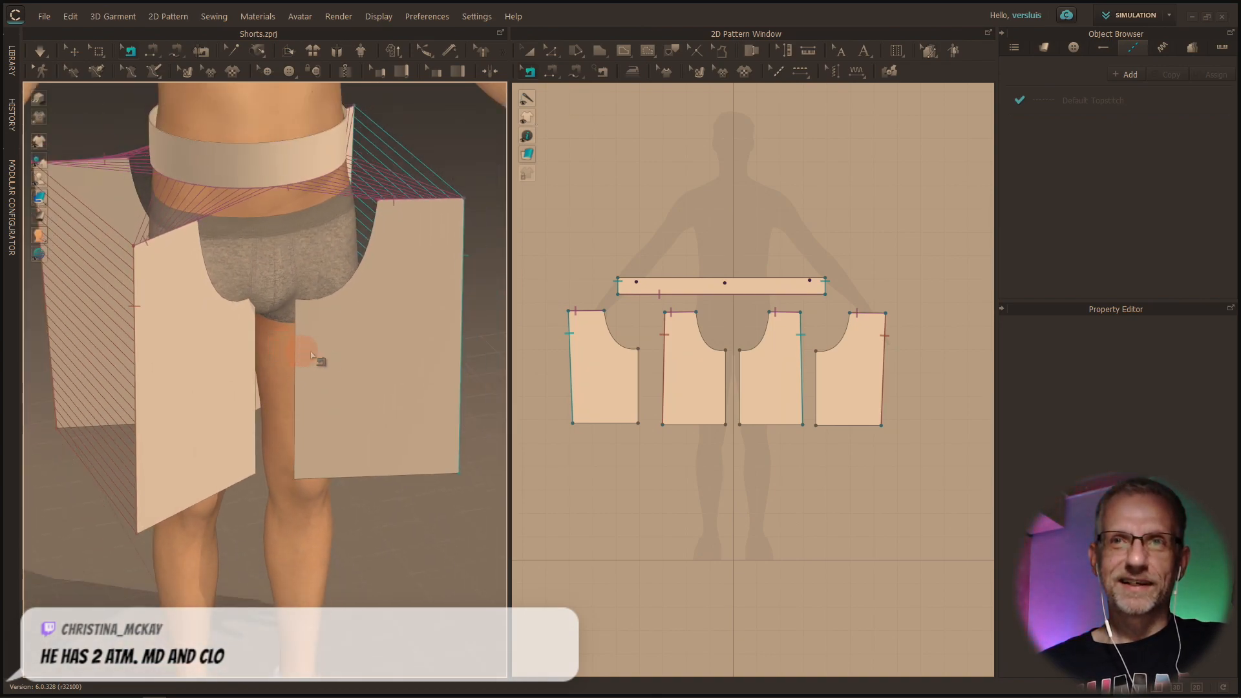
pyautogui.moveTo(338, 346); pyautogui.dragTo(282, 340, button='right')
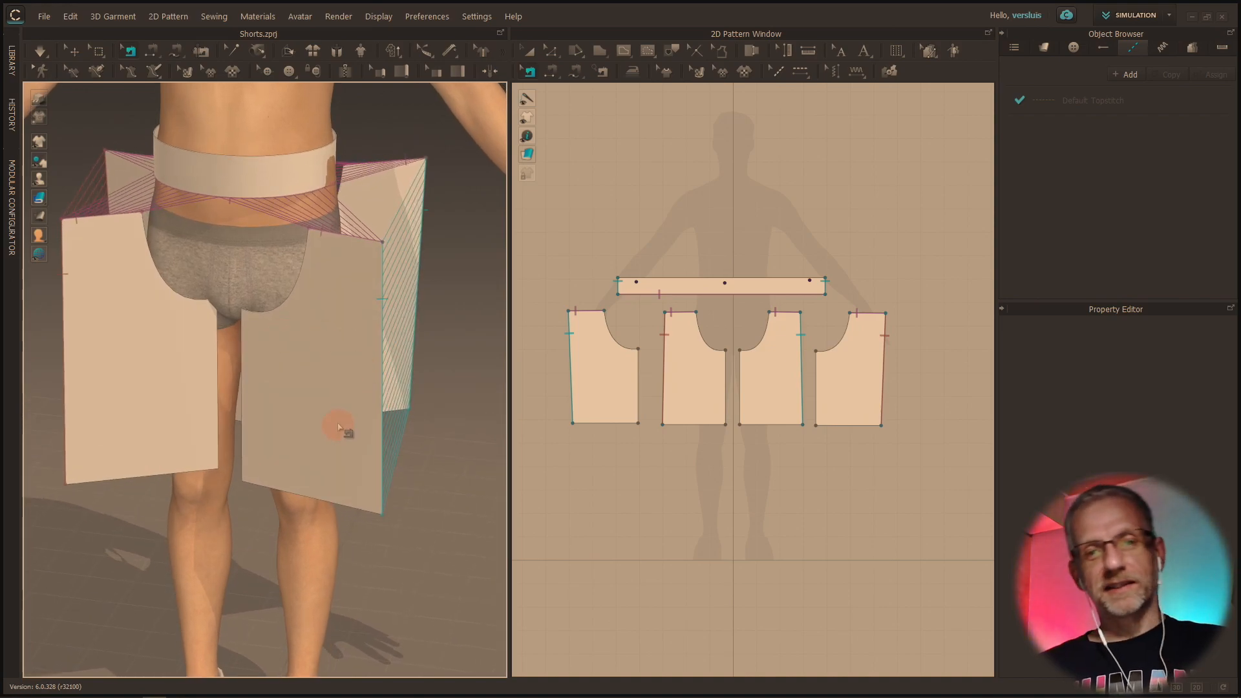
pyautogui.moveTo(321, 383); pyautogui.dragTo(308, 381, button='right')
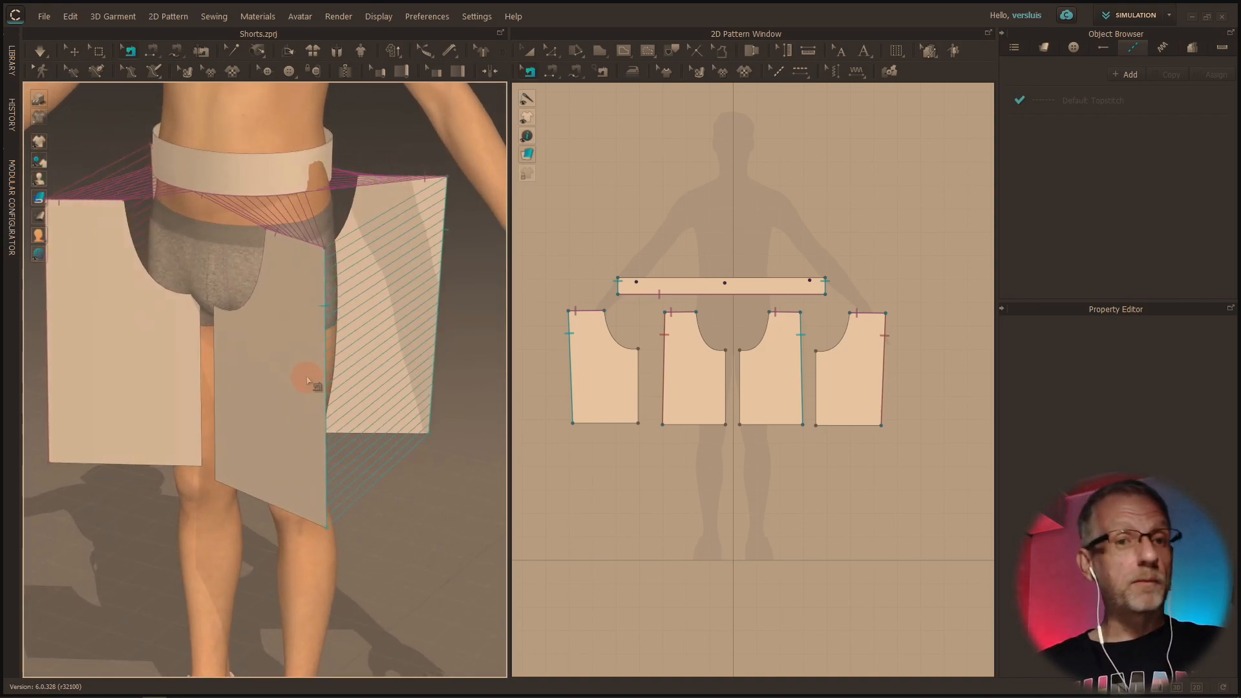
pyautogui.moveTo(312, 381); pyautogui.dragTo(333, 463, button='middle')
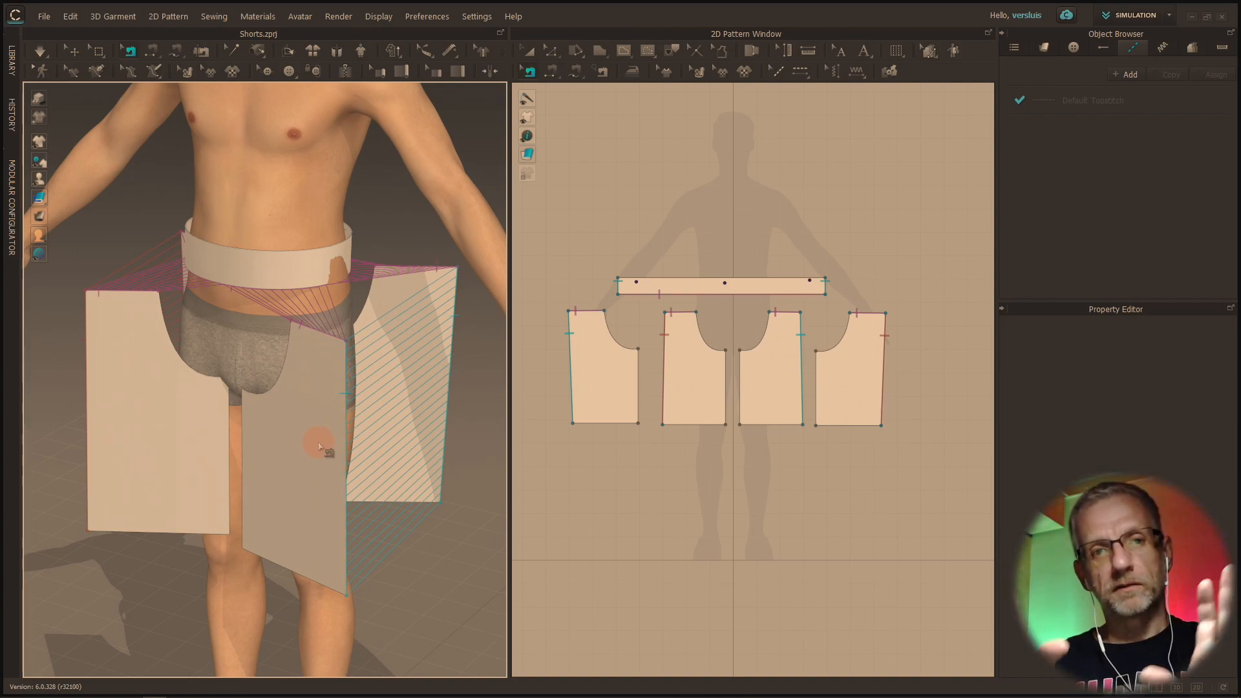
pyautogui.moveTo(318, 438); pyautogui.dragTo(130, 383, button='right')
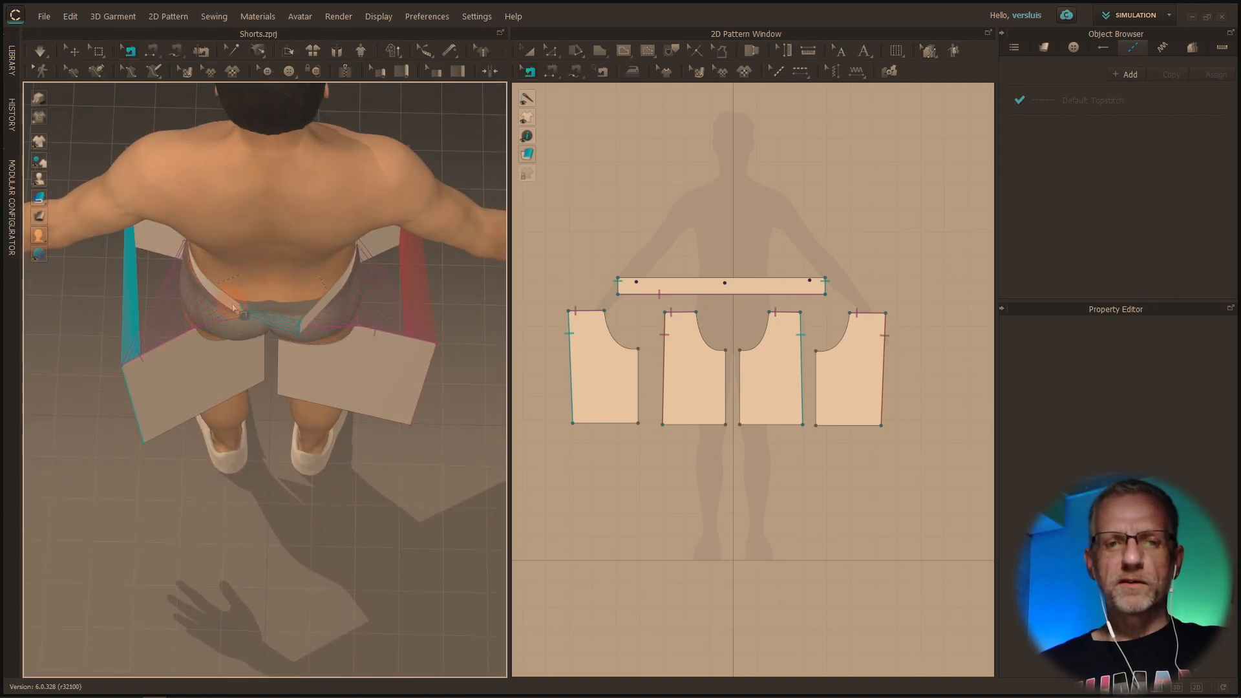
pyautogui.moveTo(234, 308); pyautogui.dragTo(475, 220, button='right')
pyautogui.click(56, 52)
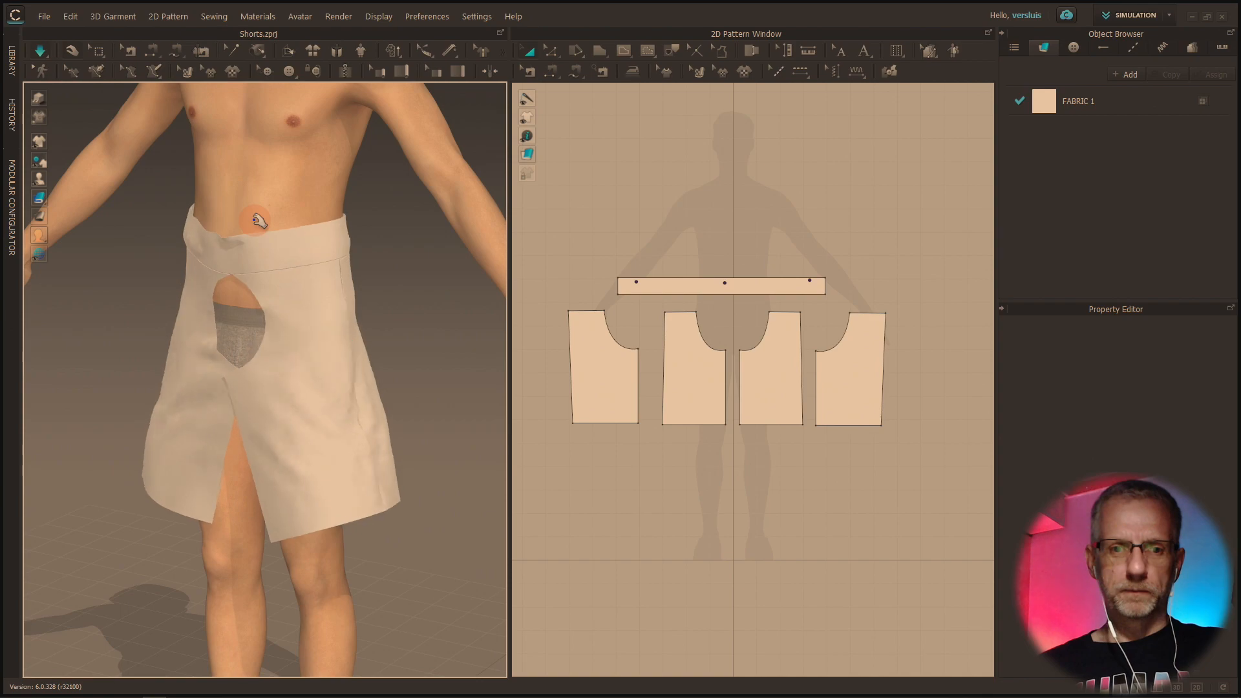
# Examine the draped garment around the front opening, highlighting individual leg pieces and the waistband to match them to their 2D patterns
pyautogui.moveTo(406, 360); pyautogui.dragTo(709, 367, button='right')
pyautogui.moveTo(373, 388); pyautogui.dragTo(55, 387, button='right')
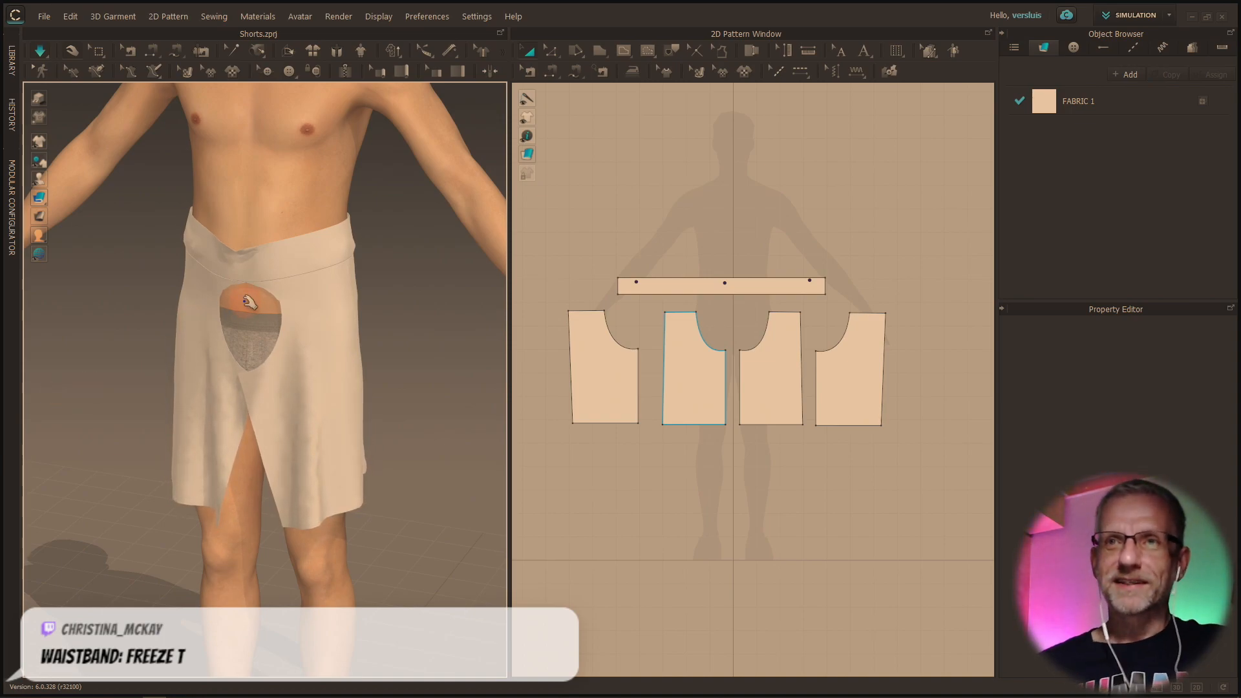
pyautogui.moveTo(307, 266); pyautogui.dragTo(280, 262, button='right')
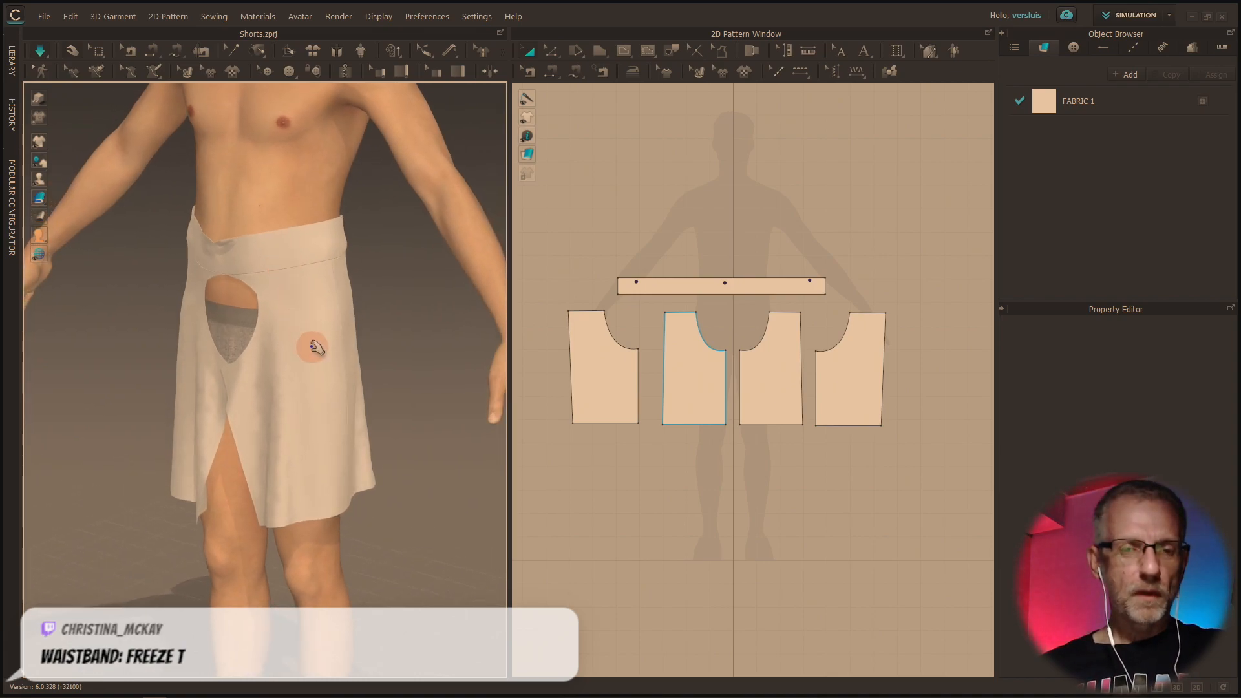
pyautogui.scroll(3, 312, 347)
pyautogui.moveTo(308, 336); pyautogui.dragTo(339, 335, button='right')
pyautogui.click(604, 377)
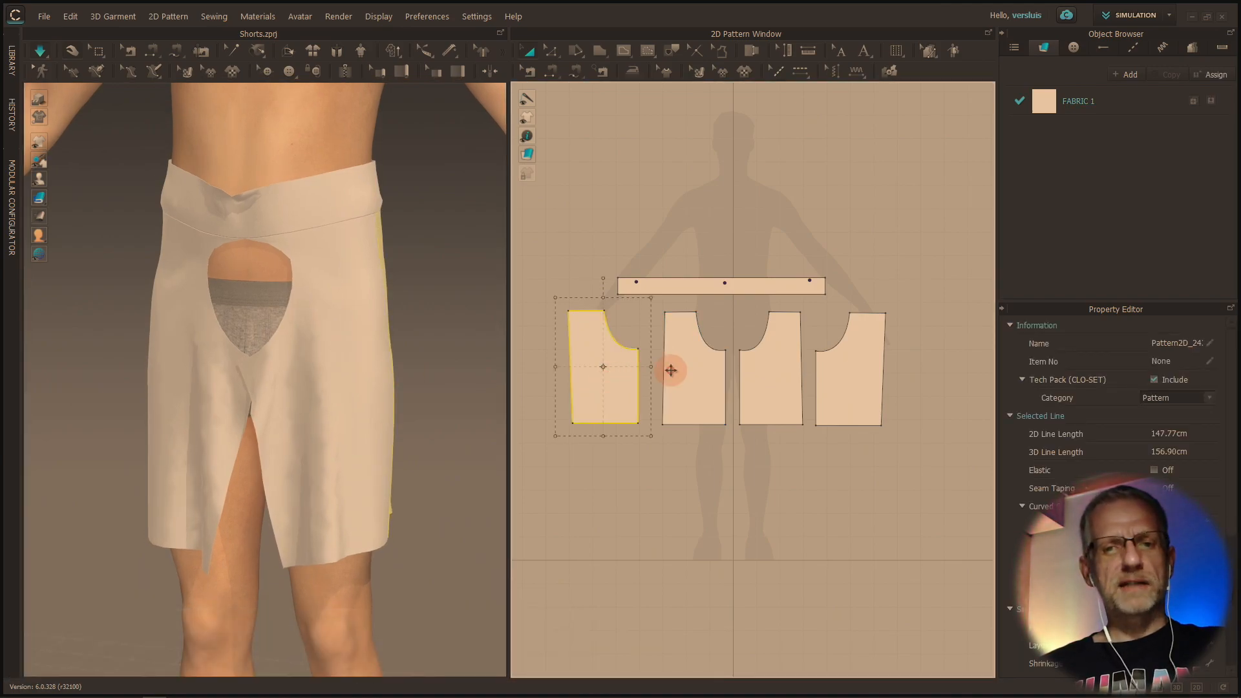
pyautogui.click(680, 374)
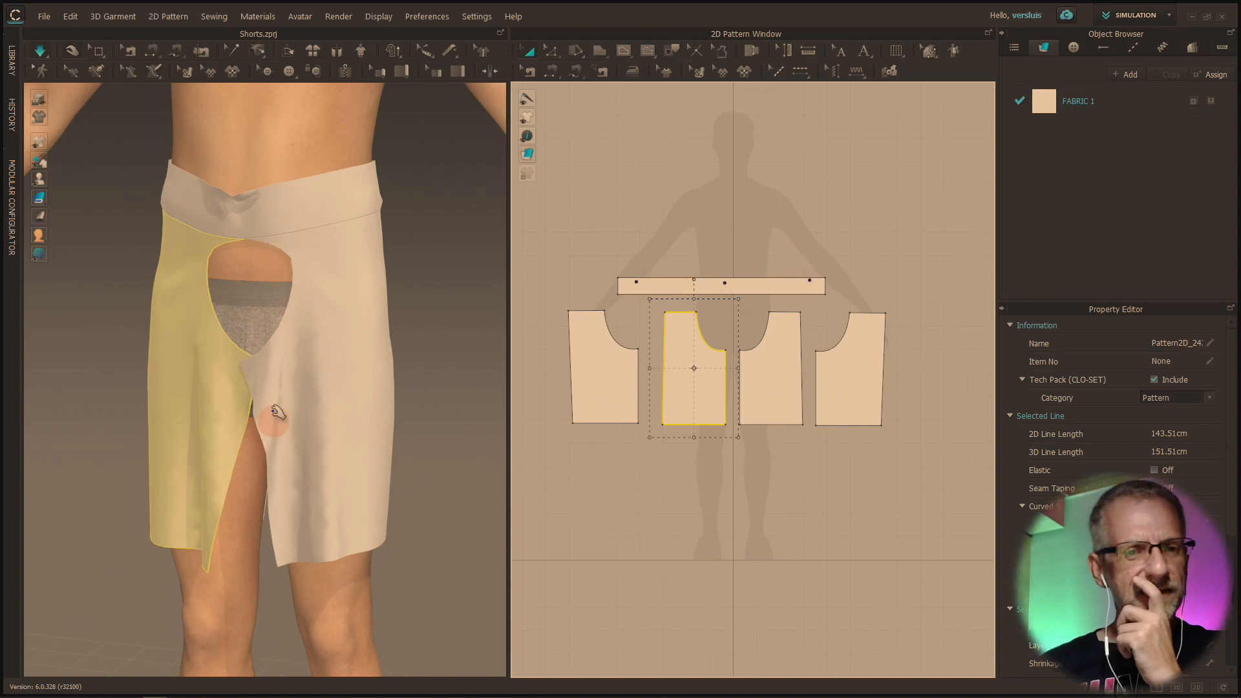
pyautogui.moveTo(315, 425); pyautogui.dragTo(347, 425, button='right')
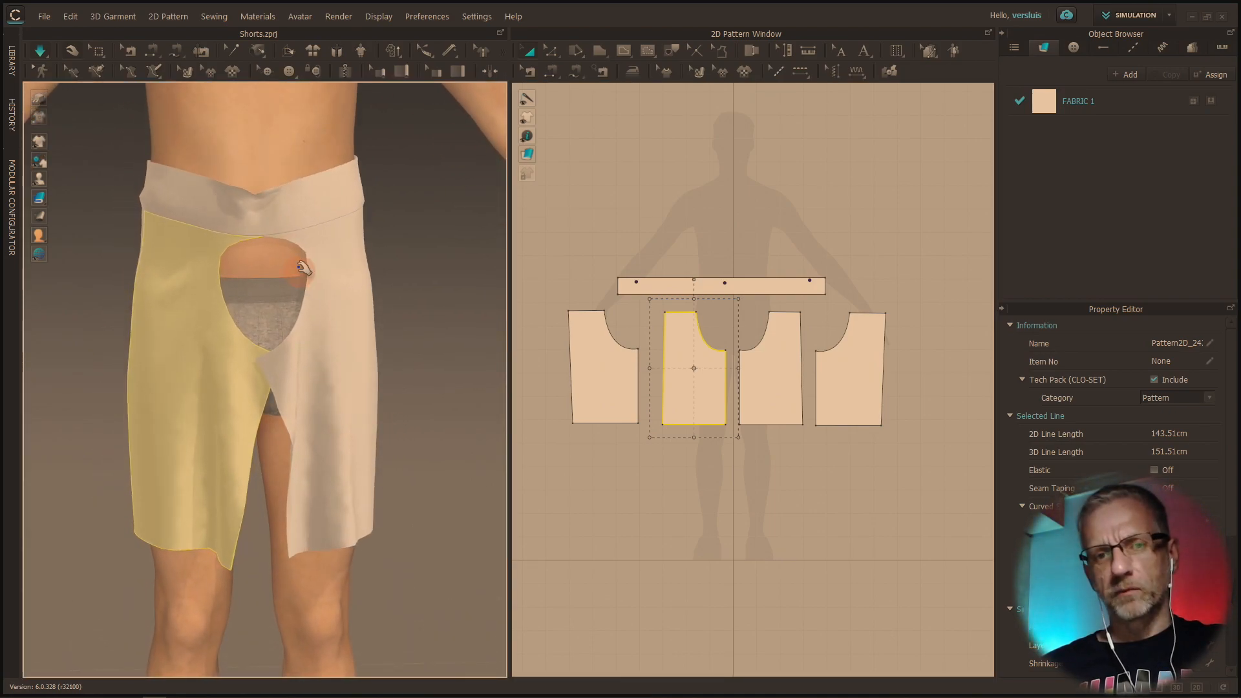
pyautogui.click(294, 215)
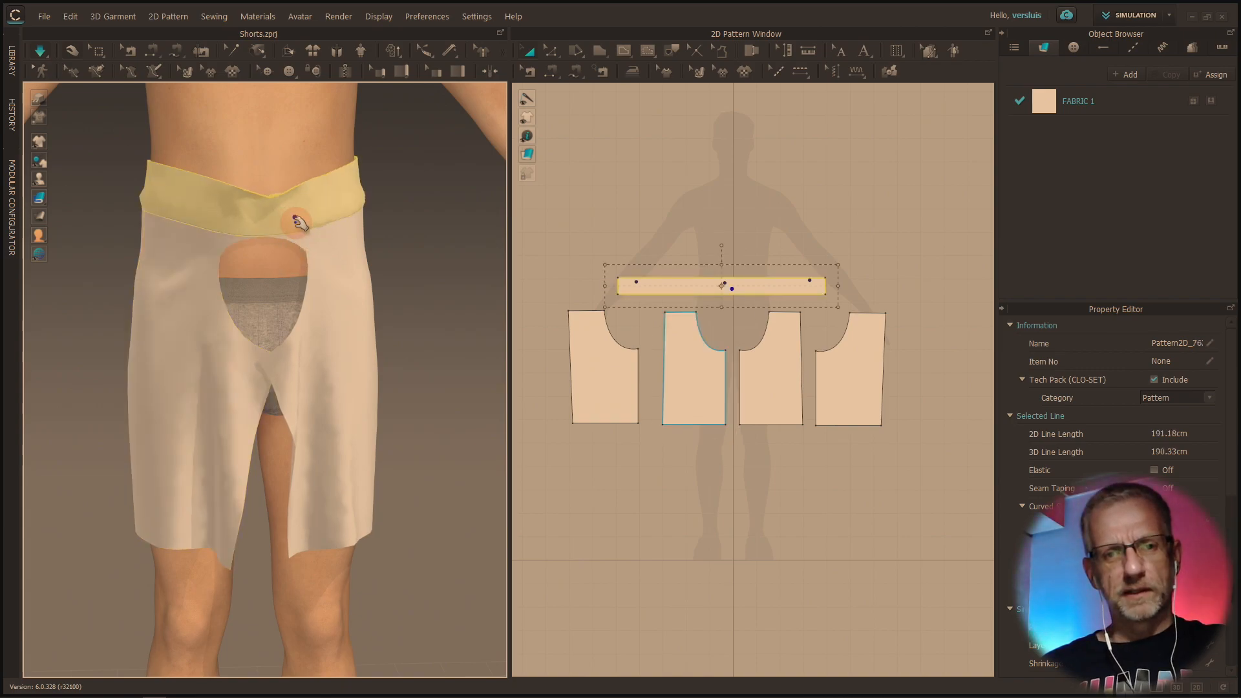
pyautogui.moveTo(236, 469); pyautogui.dragTo(228, 462, button='right')
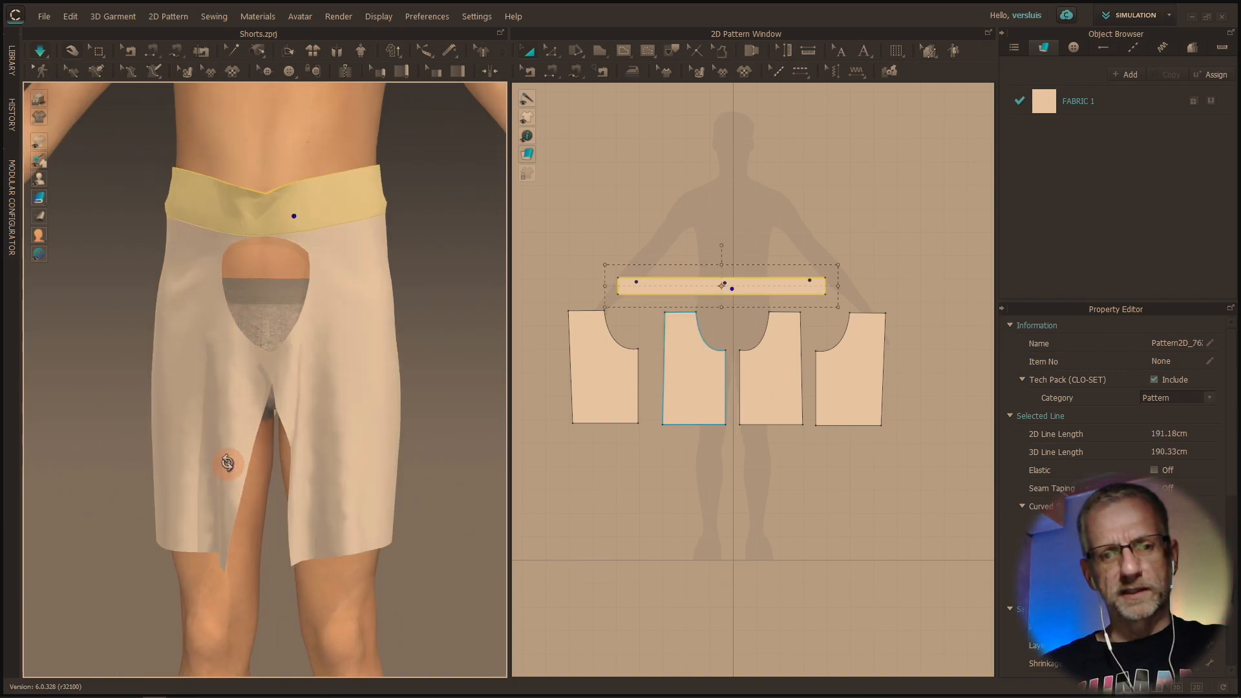
pyautogui.moveTo(338, 457); pyautogui.dragTo(274, 470, button='right')
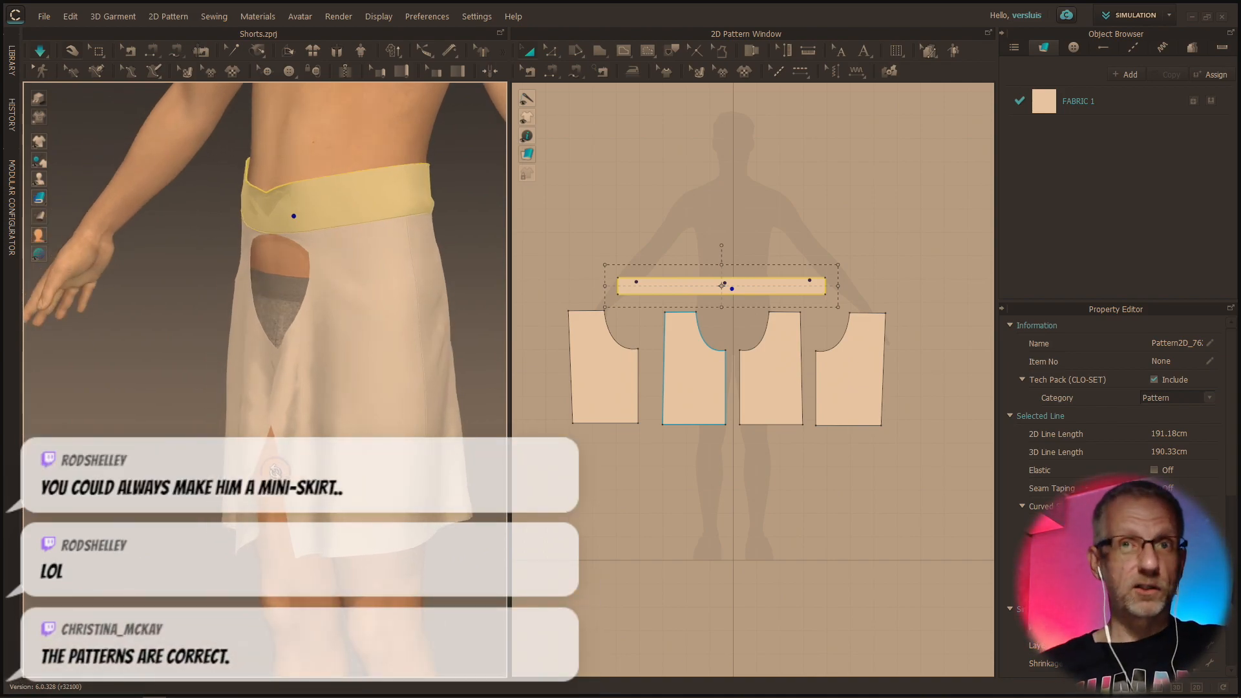
pyautogui.moveTo(274, 464); pyautogui.dragTo(318, 466, button='right')
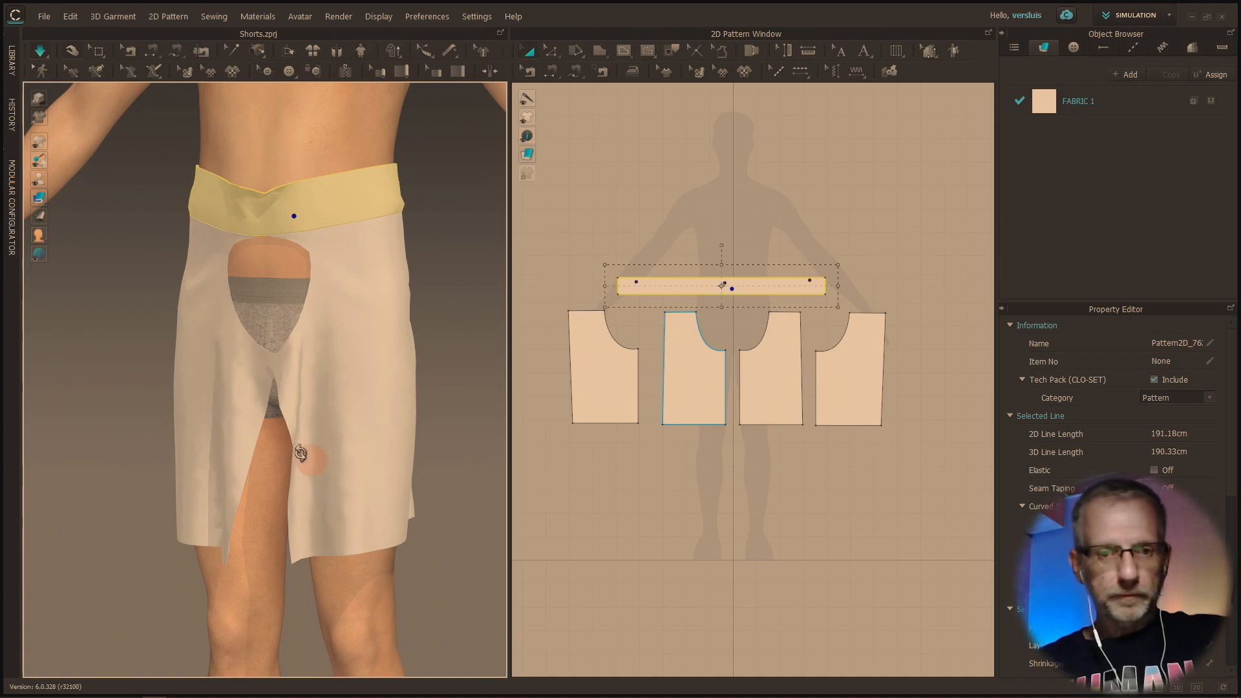
# Undo the garment simulation so the pieces return to their flat arrangement around the avatar
pyautogui.moveTo(346, 414); pyautogui.dragTo(311, 422, button='right')
pyautogui.rightClick(311, 422)
pyautogui.hotkey('ctrl', 'z')
pyautogui.hotkey('ctrl', 'z')
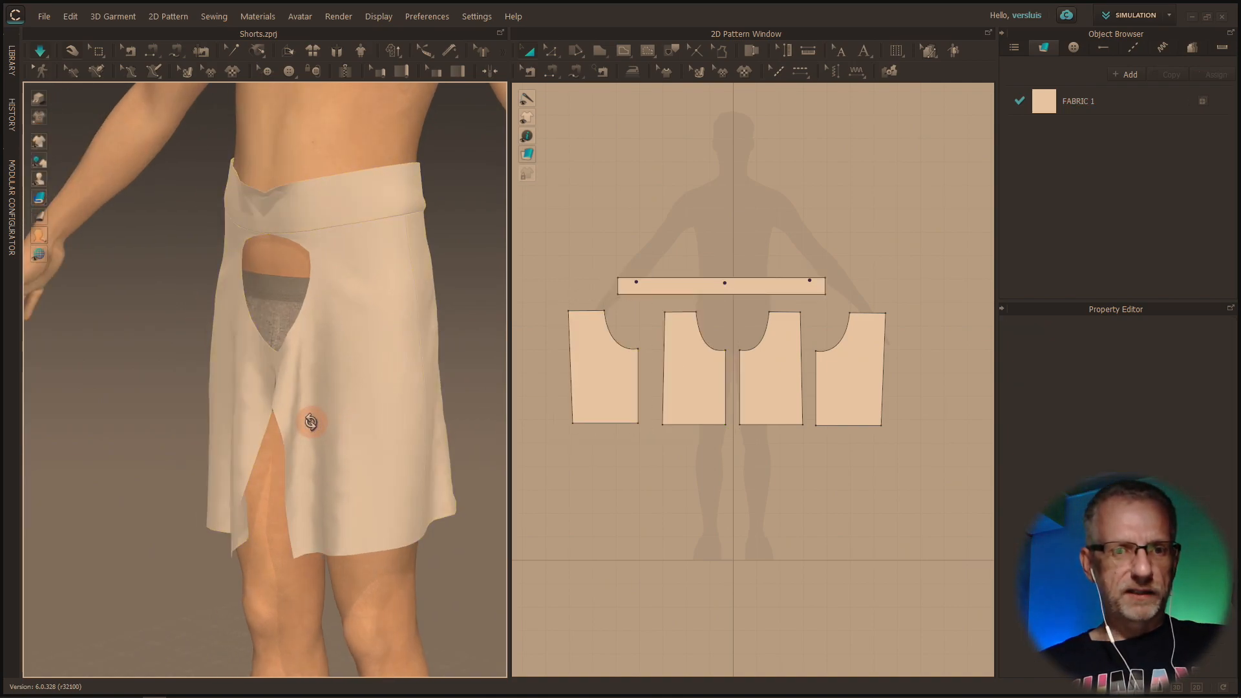
pyautogui.hotkey('ctrl', 'z')
# Hide the front and back pieces of the avatar's left leg in the 3D window
pyautogui.moveTo(311, 423); pyautogui.dragTo(332, 434, button='right')
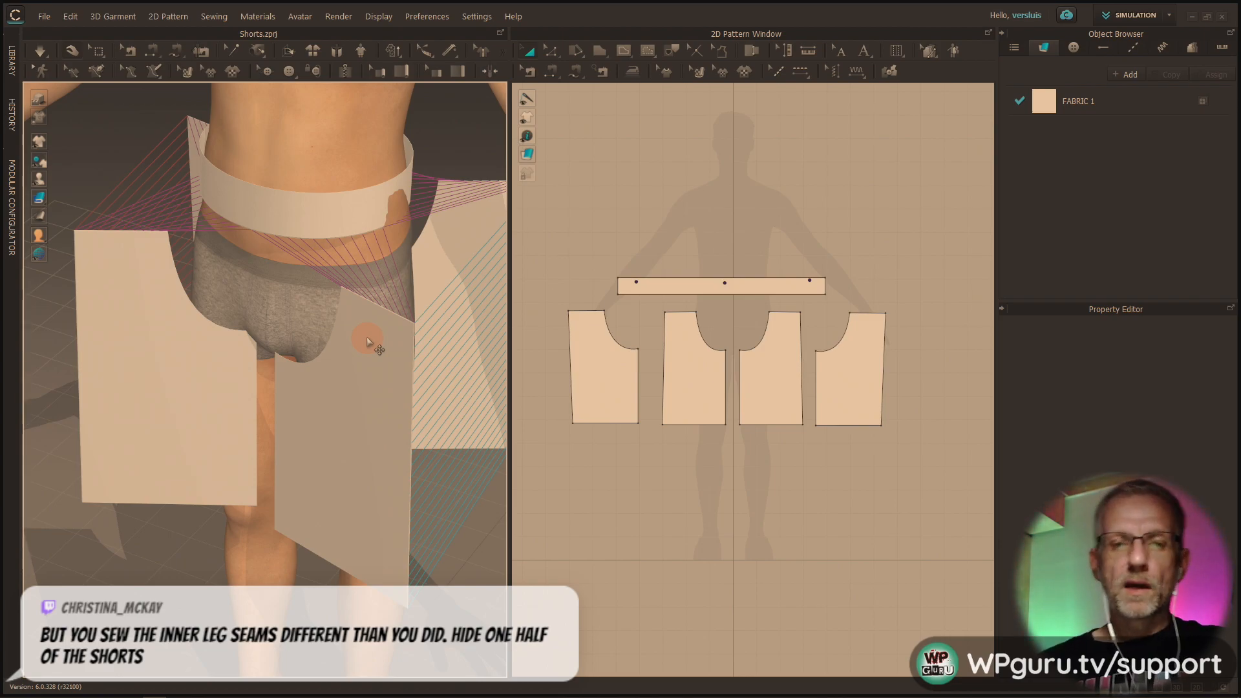
pyautogui.scroll(-6, 372, 333)
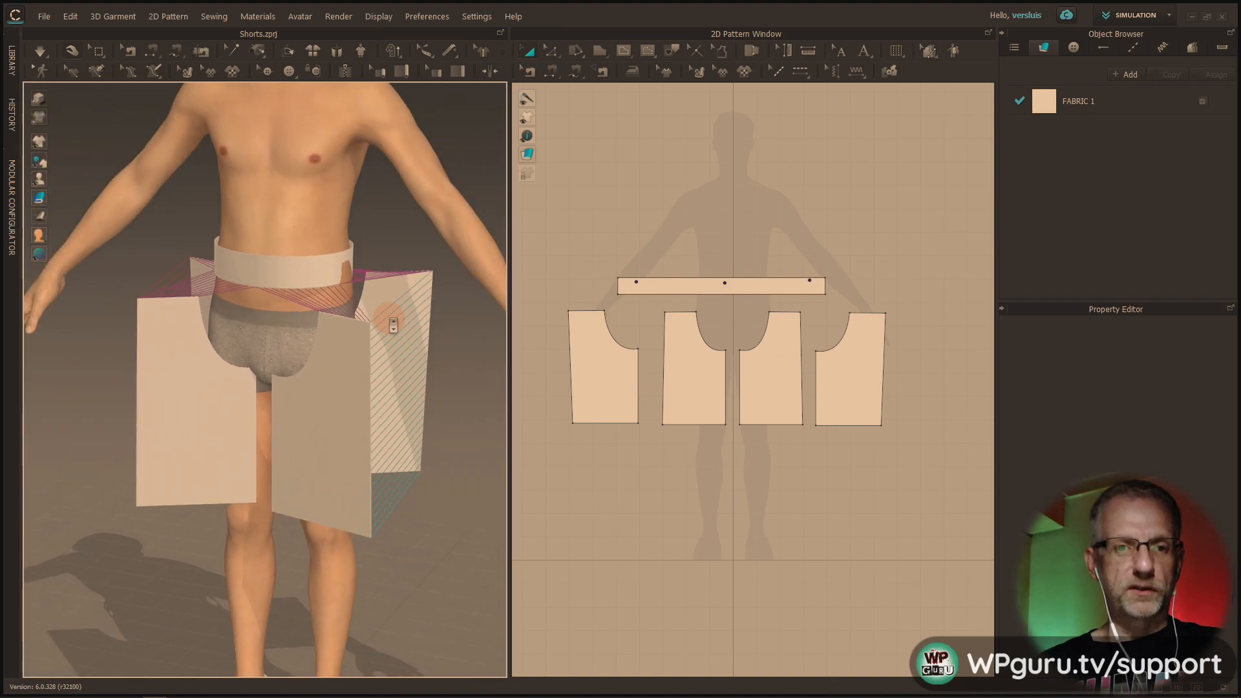
pyautogui.click(393, 325)
pyautogui.keyDown('shift'); pyautogui.click(400, 315); pyautogui.keyUp('shift')
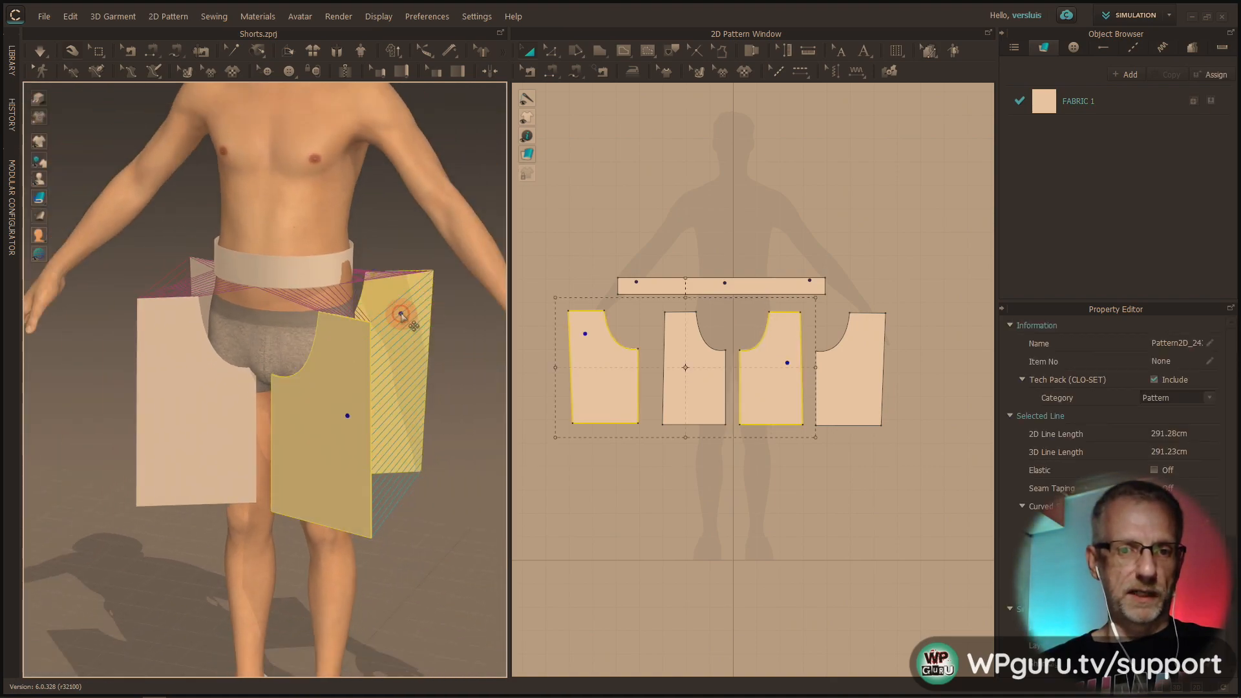
pyautogui.rightClick(401, 315)
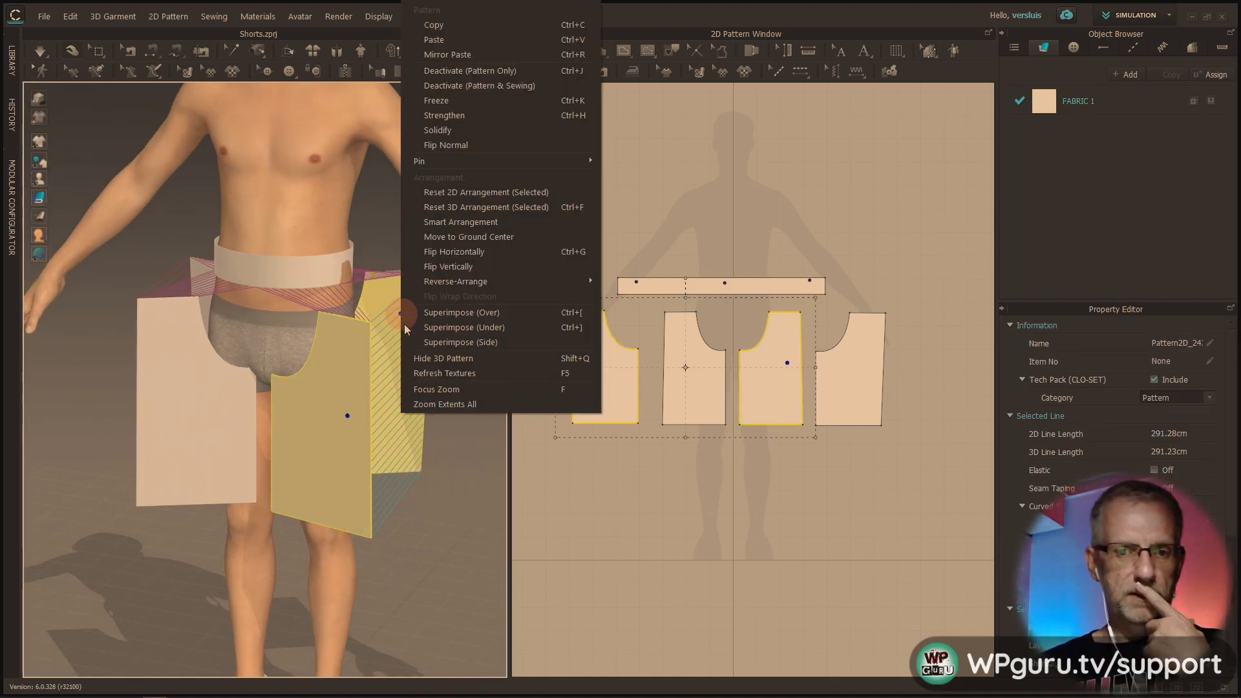
pyautogui.click(452, 357)
pyautogui.moveTo(452, 354); pyautogui.dragTo(373, 421, button='right')
# Lower the waistband on the avatar to the upper edge of the underwear
pyautogui.click(299, 261)
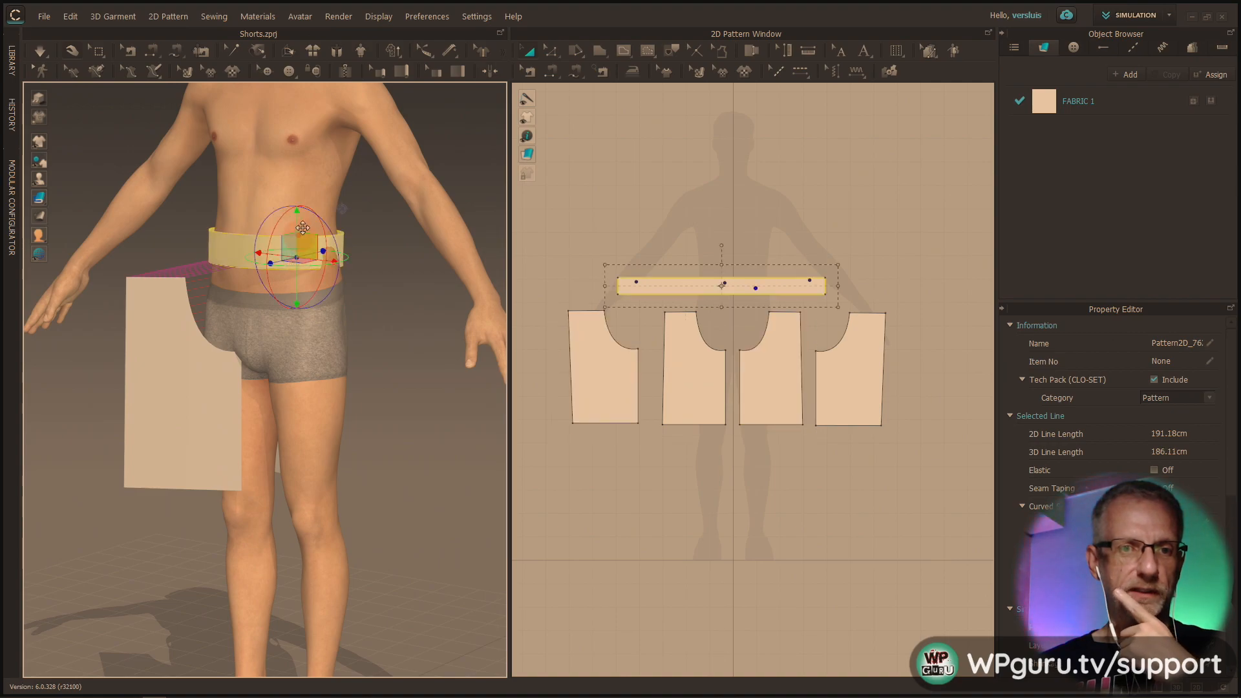
pyautogui.moveTo(298, 227); pyautogui.dragTo(297, 252)
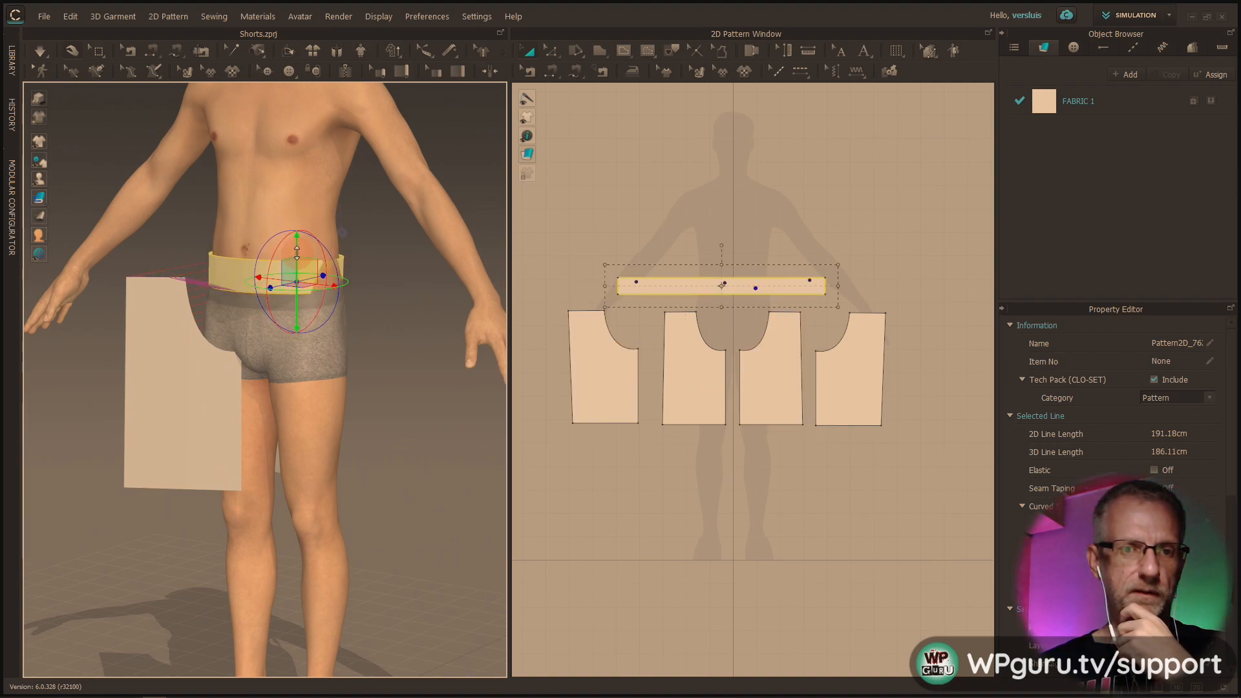
pyautogui.moveTo(298, 256); pyautogui.dragTo(315, 312, button='right')
pyautogui.scroll(4, 315, 312)
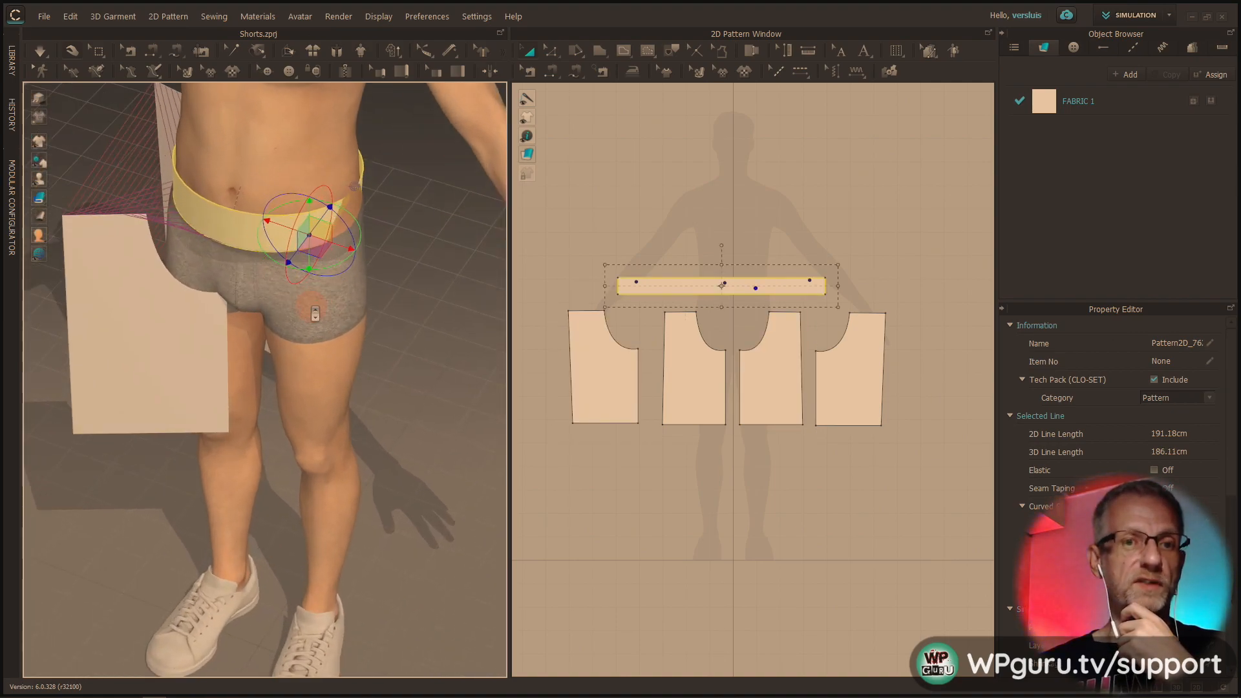
pyautogui.scroll(1, 315, 314)
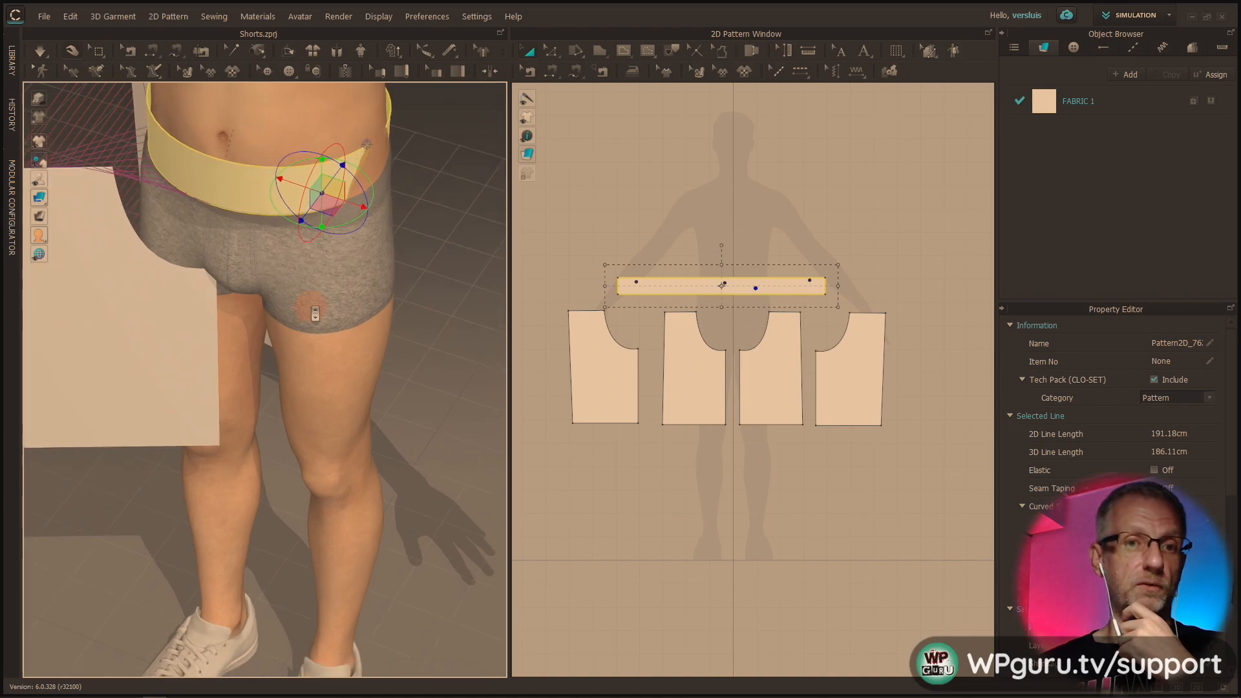
pyautogui.moveTo(317, 312); pyautogui.dragTo(304, 243, button='right')
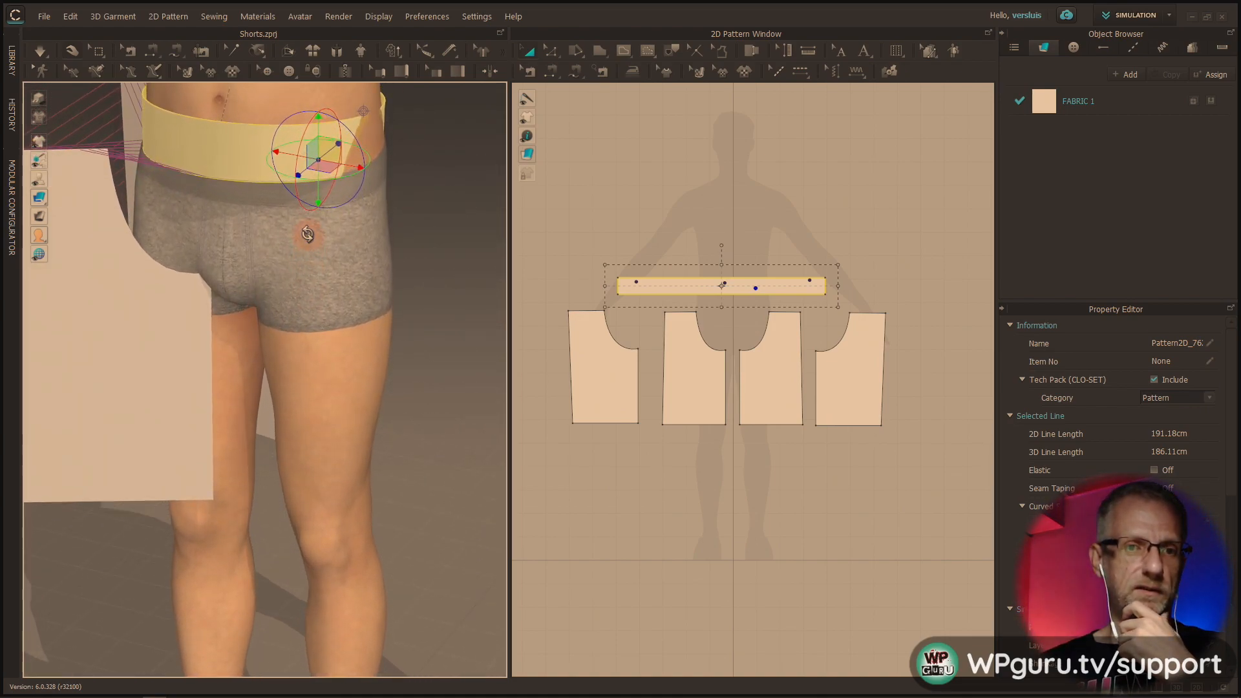
pyautogui.moveTo(315, 240); pyautogui.dragTo(363, 319, button='middle')
pyautogui.moveTo(354, 317); pyautogui.dragTo(355, 296, button='right')
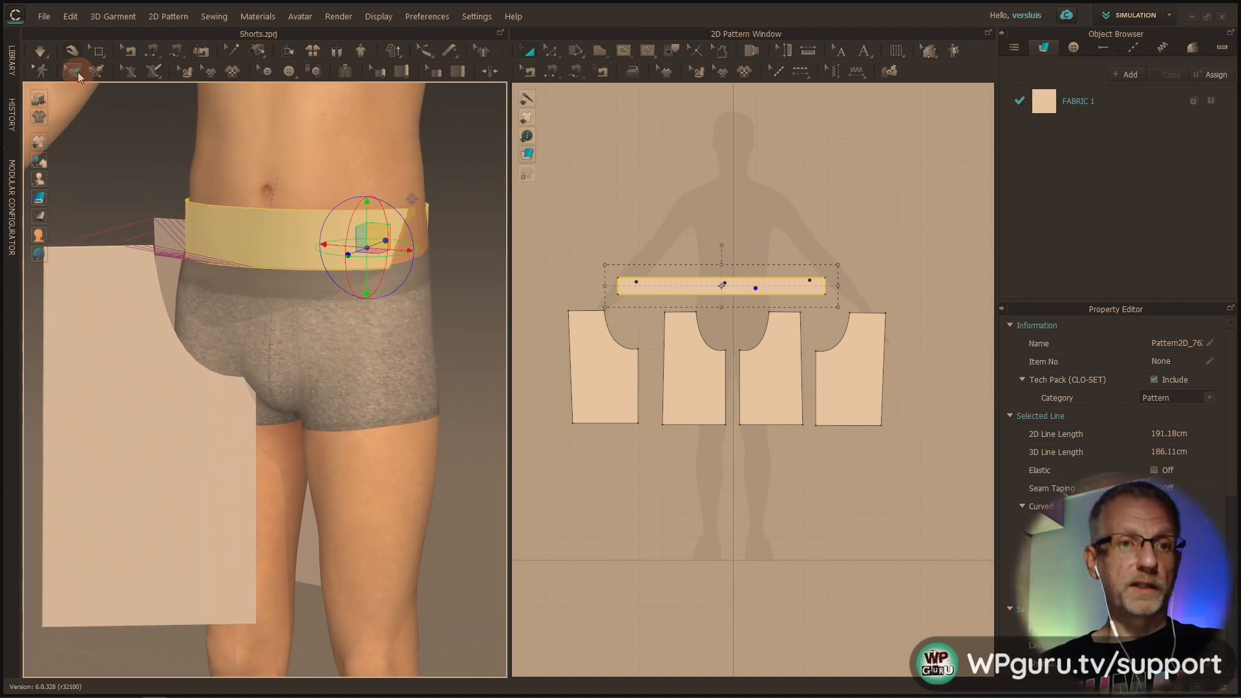
# Try simulating the visible half of the shorts and inspect its open inner leg edges from the front and back
pyautogui.click(40, 50)
pyautogui.moveTo(97, 226); pyautogui.dragTo(317, 476)
pyautogui.moveTo(329, 477); pyautogui.dragTo(199, 474, button='right')
pyautogui.moveTo(396, 421); pyautogui.dragTo(325, 438)
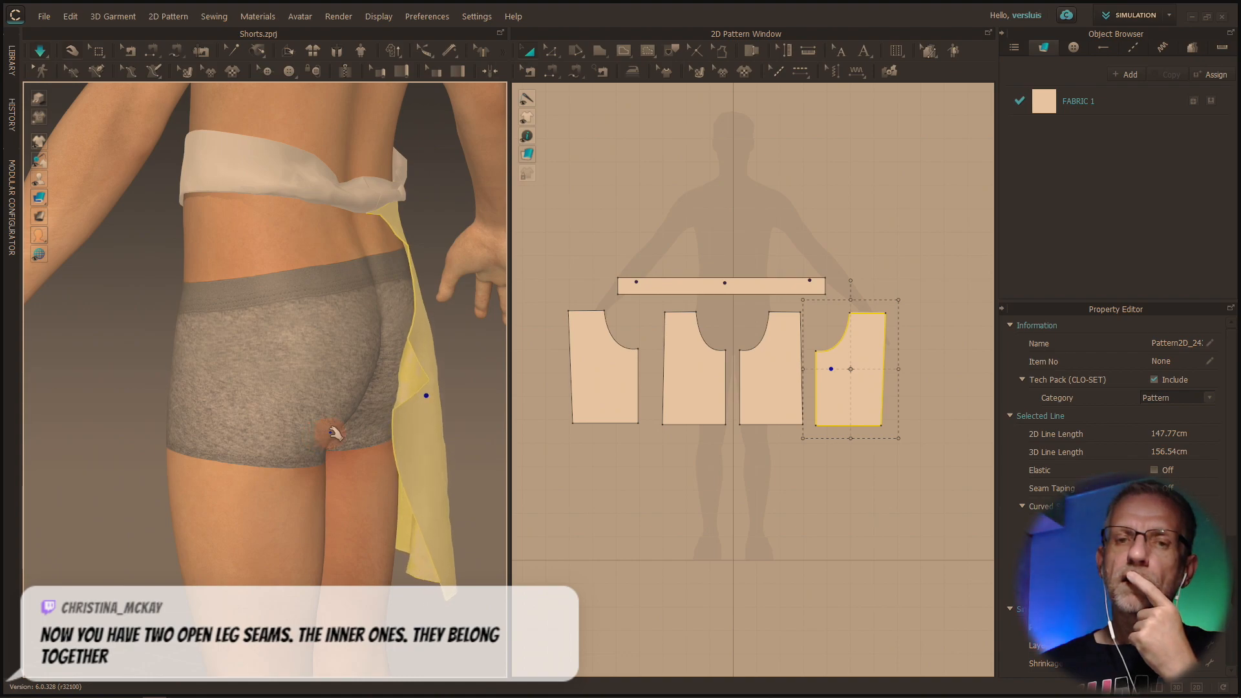
pyautogui.moveTo(332, 432); pyautogui.dragTo(385, 444, button='right')
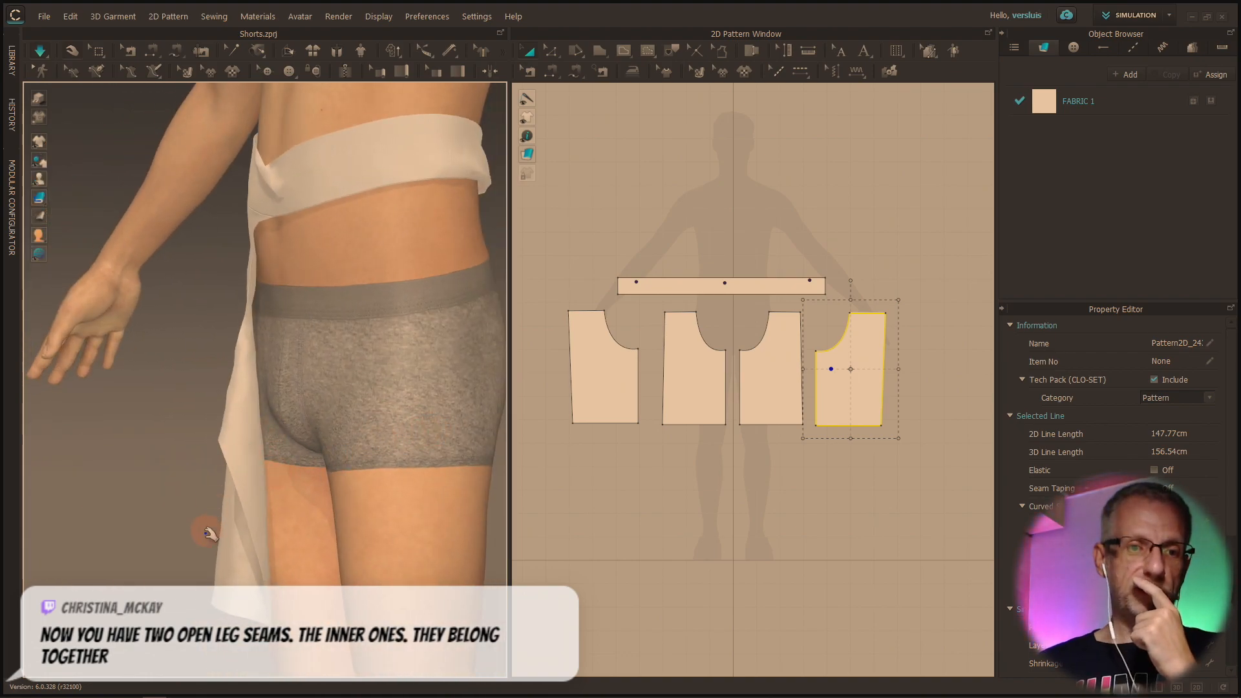
pyautogui.moveTo(240, 463); pyautogui.dragTo(175, 467, button='right')
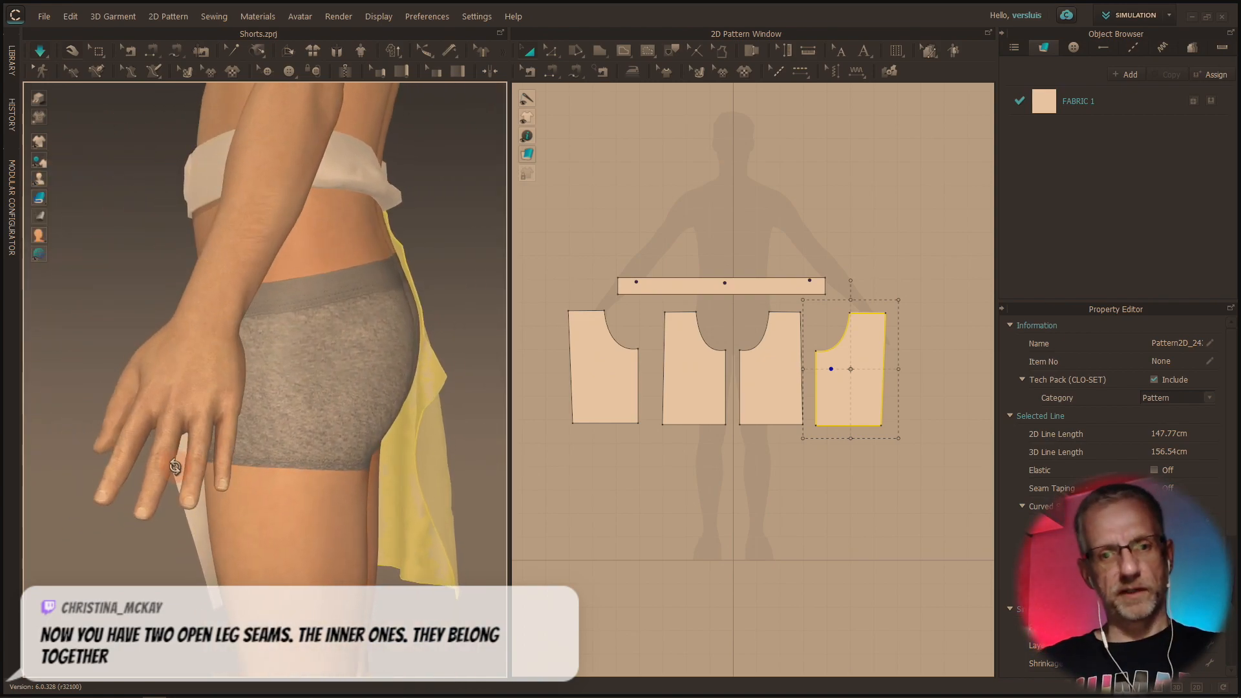
pyautogui.moveTo(175, 466); pyautogui.dragTo(287, 464, button='right')
pyautogui.moveTo(304, 422); pyautogui.dragTo(161, 447, button='middle')
pyautogui.moveTo(179, 437); pyautogui.dragTo(112, 429, button='right')
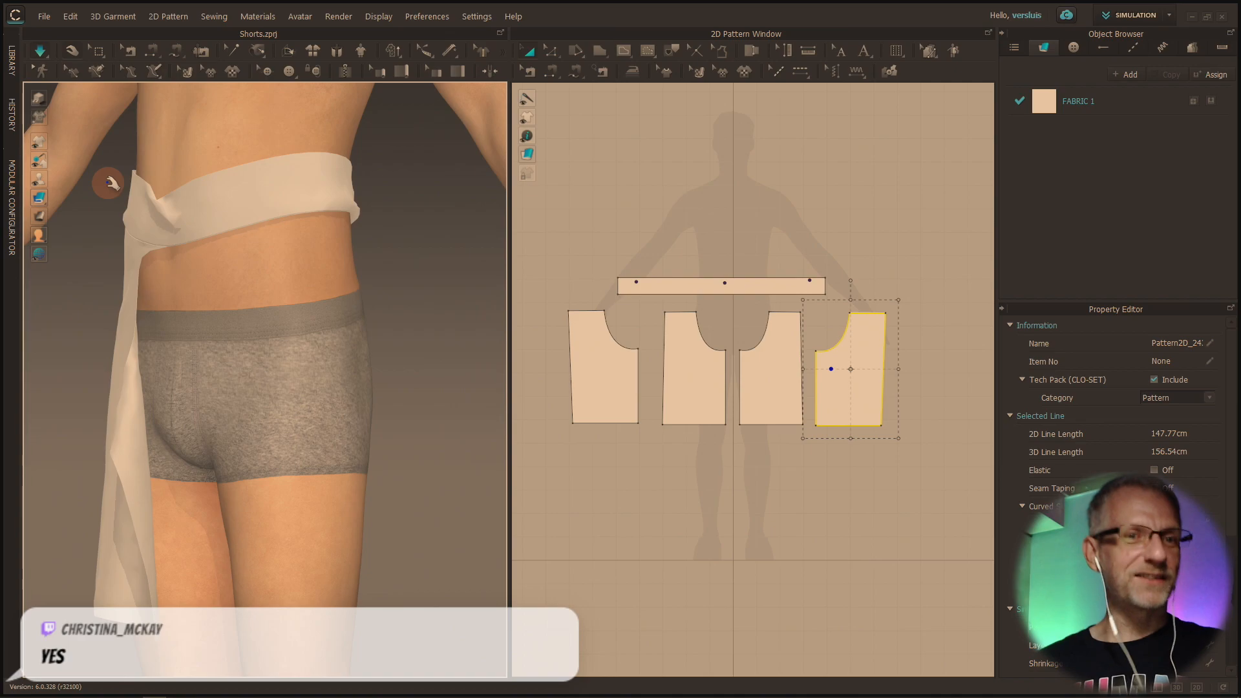
pyautogui.click(110, 138)
pyautogui.click(143, 202)
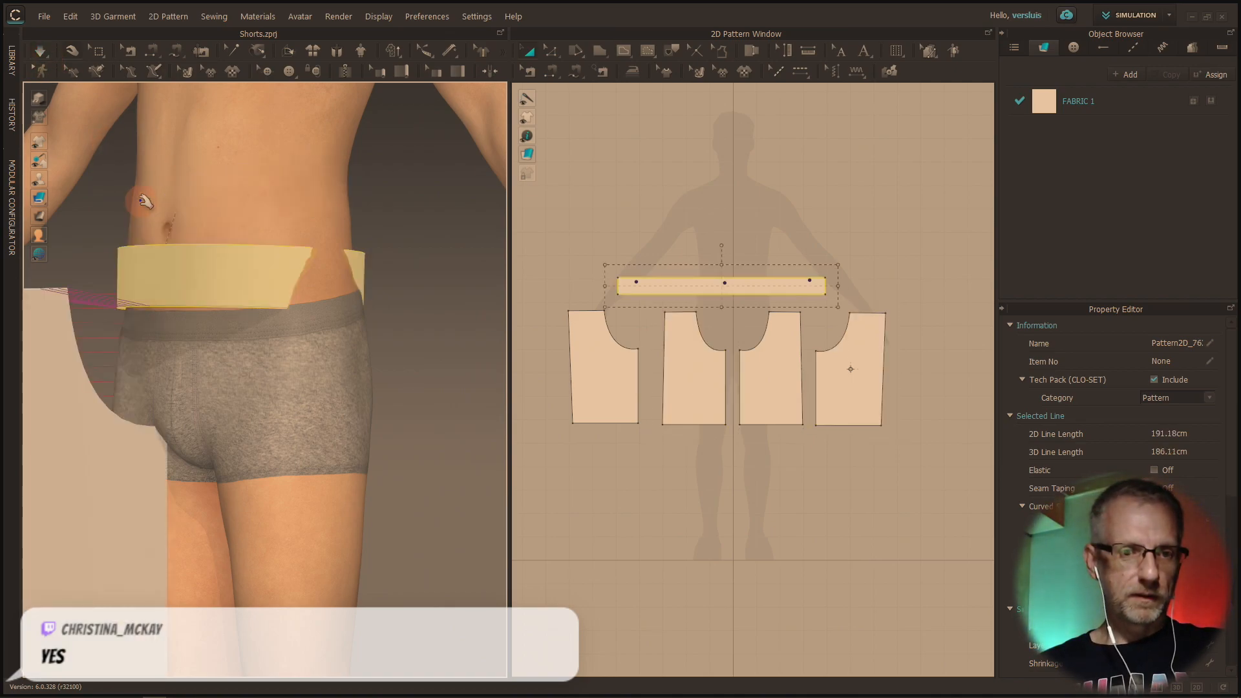
# Select the visible front leg piece, expand the 3D window to full width and view the avatar from behind
pyautogui.moveTo(172, 267); pyautogui.dragTo(221, 293, button='right')
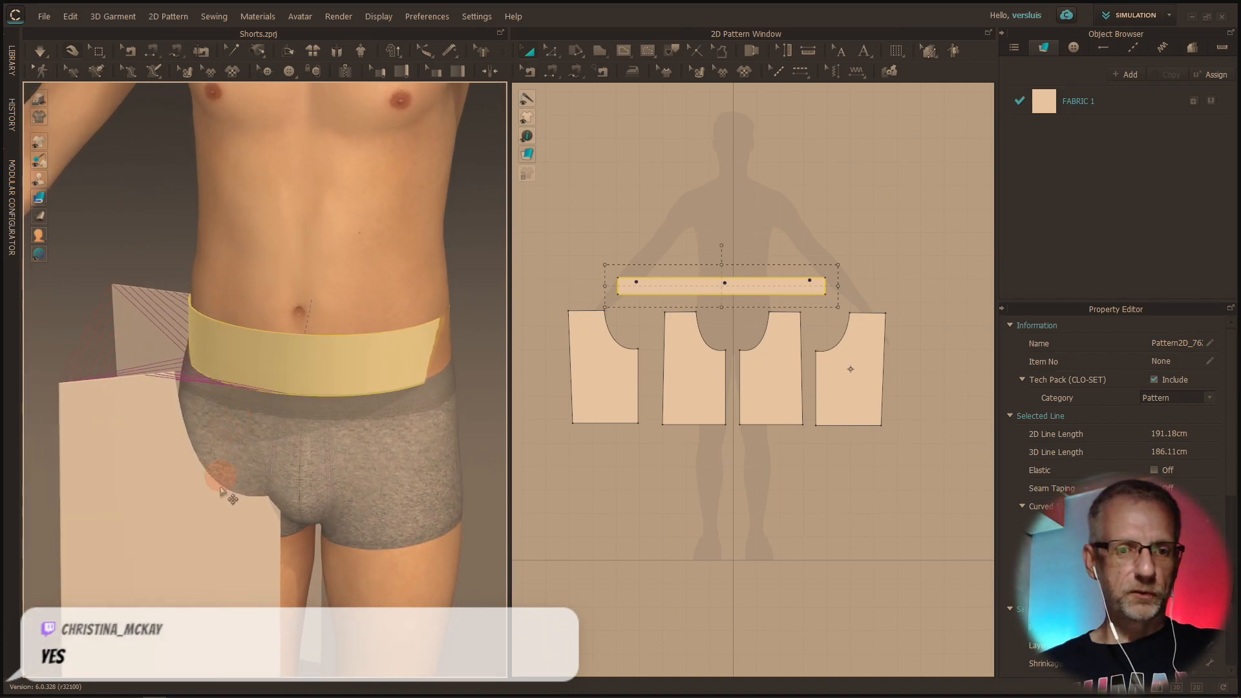
pyautogui.click(211, 541)
pyautogui.moveTo(239, 547)
pyautogui.mouseDown()
pyautogui.moveTo(271, 547)
pyautogui.moveTo(243, 520)
pyautogui.moveTo(244, 567)
pyautogui.mouseUp()
pyautogui.moveTo(272, 559); pyautogui.dragTo(104, 448, button='right')
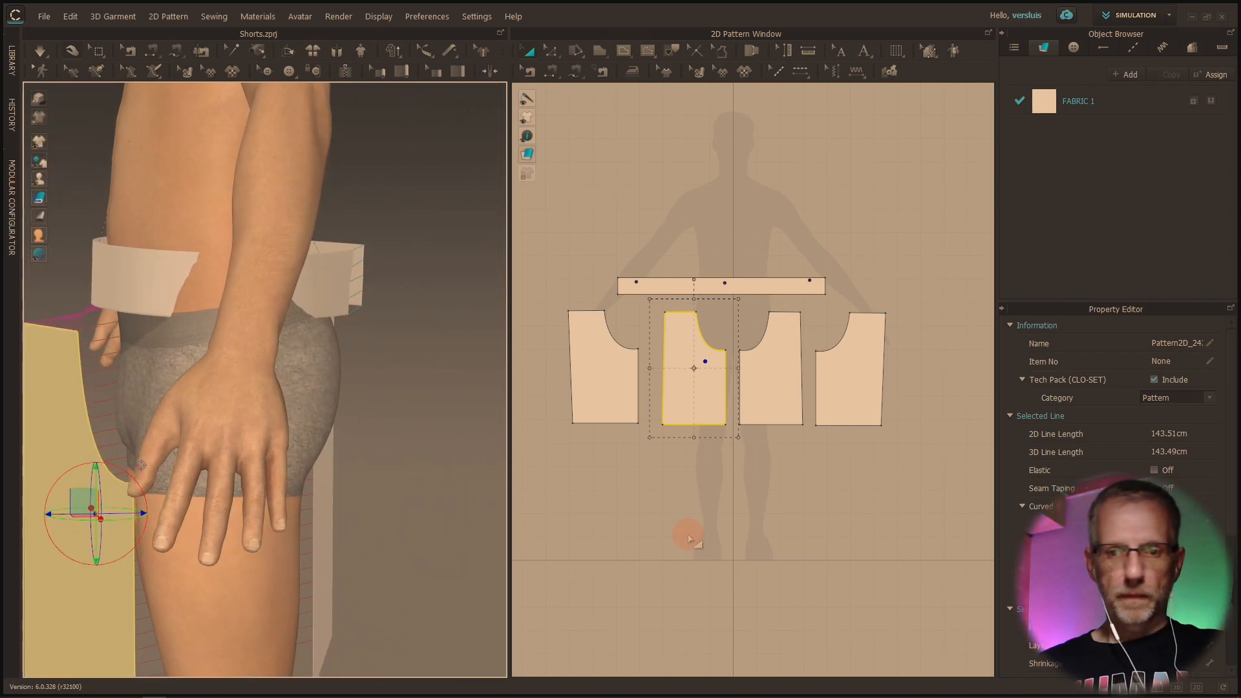
pyautogui.click(1178, 687)
pyautogui.moveTo(900, 521); pyautogui.dragTo(801, 519, button='right')
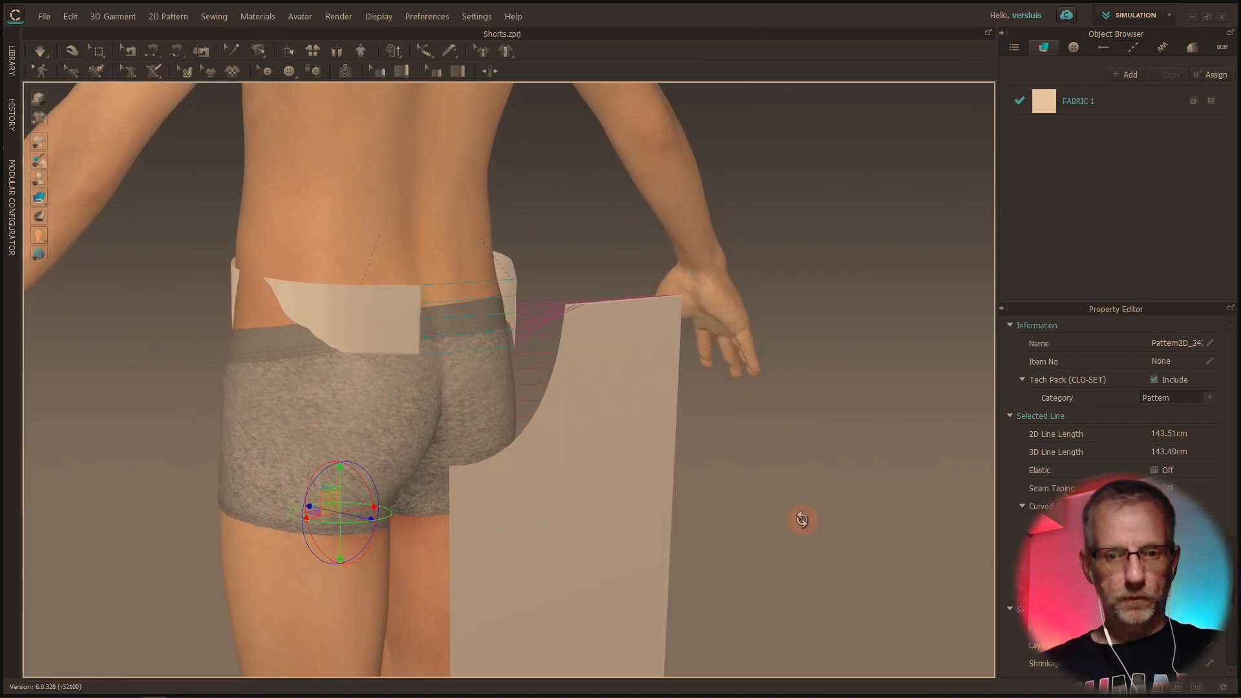
# Shift the visible back leg piece sideways towards the centre of the avatar's body
pyautogui.click(608, 481)
pyautogui.moveTo(609, 481); pyautogui.dragTo(582, 508, button='right')
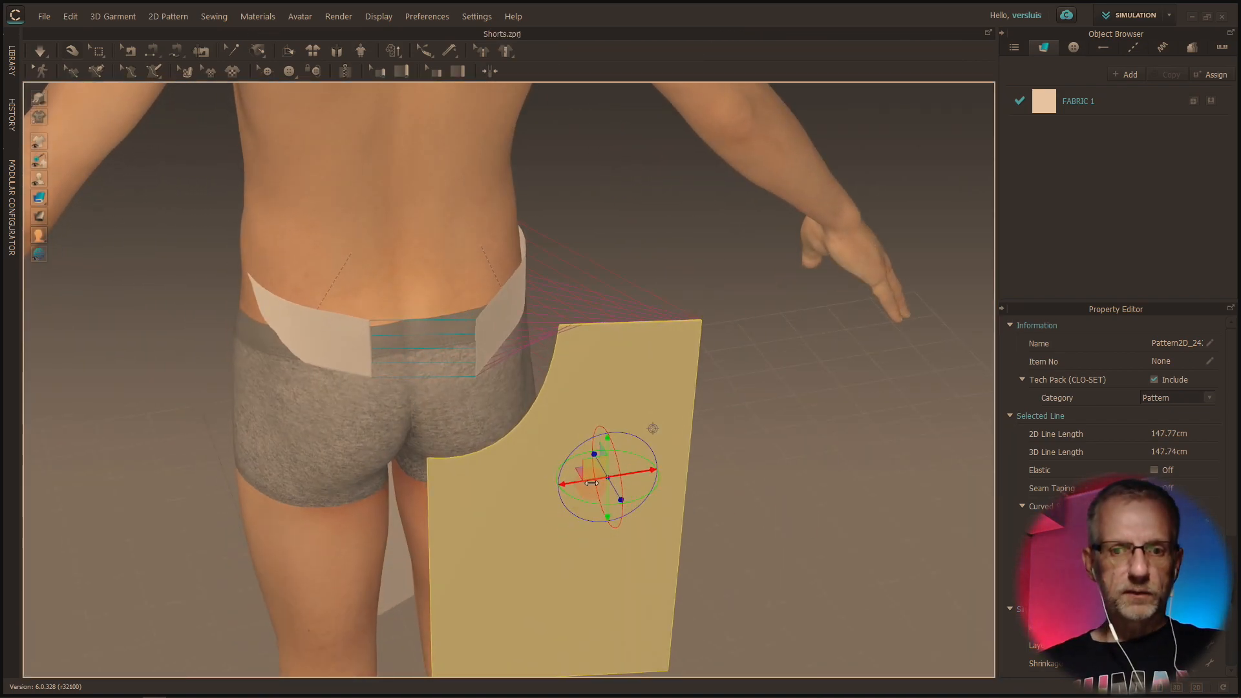
pyautogui.moveTo(589, 483); pyautogui.dragTo(555, 485)
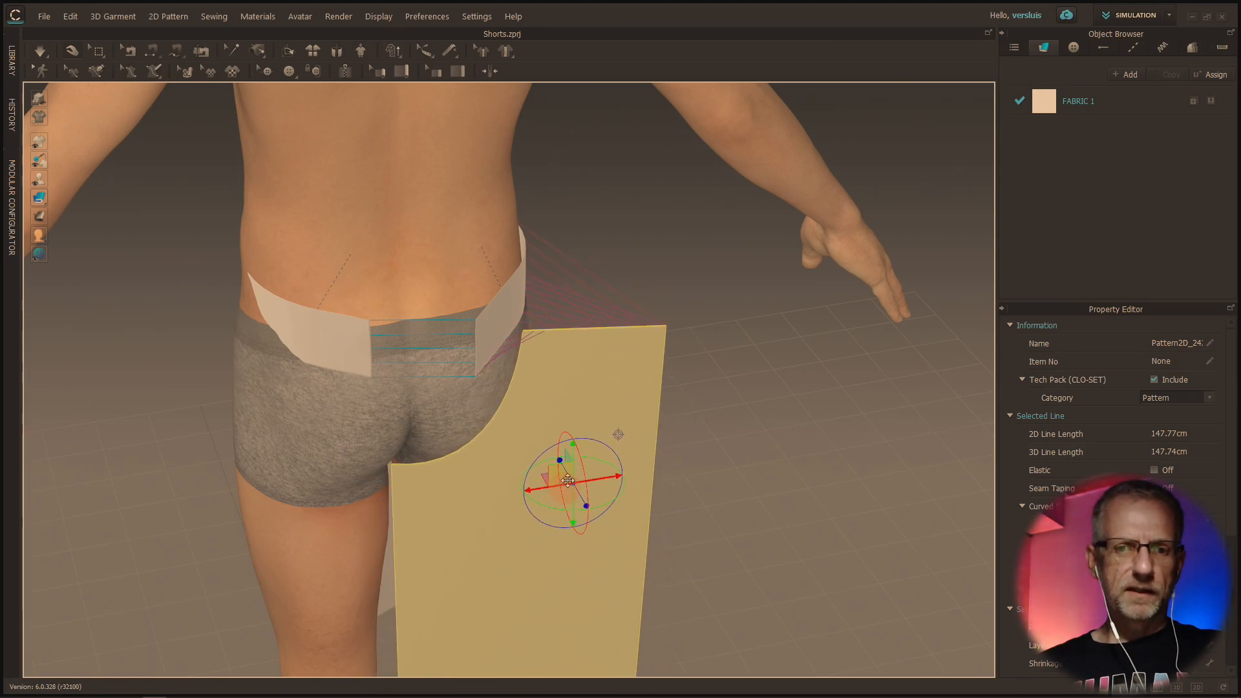
pyautogui.moveTo(579, 463); pyautogui.dragTo(606, 459, button='right')
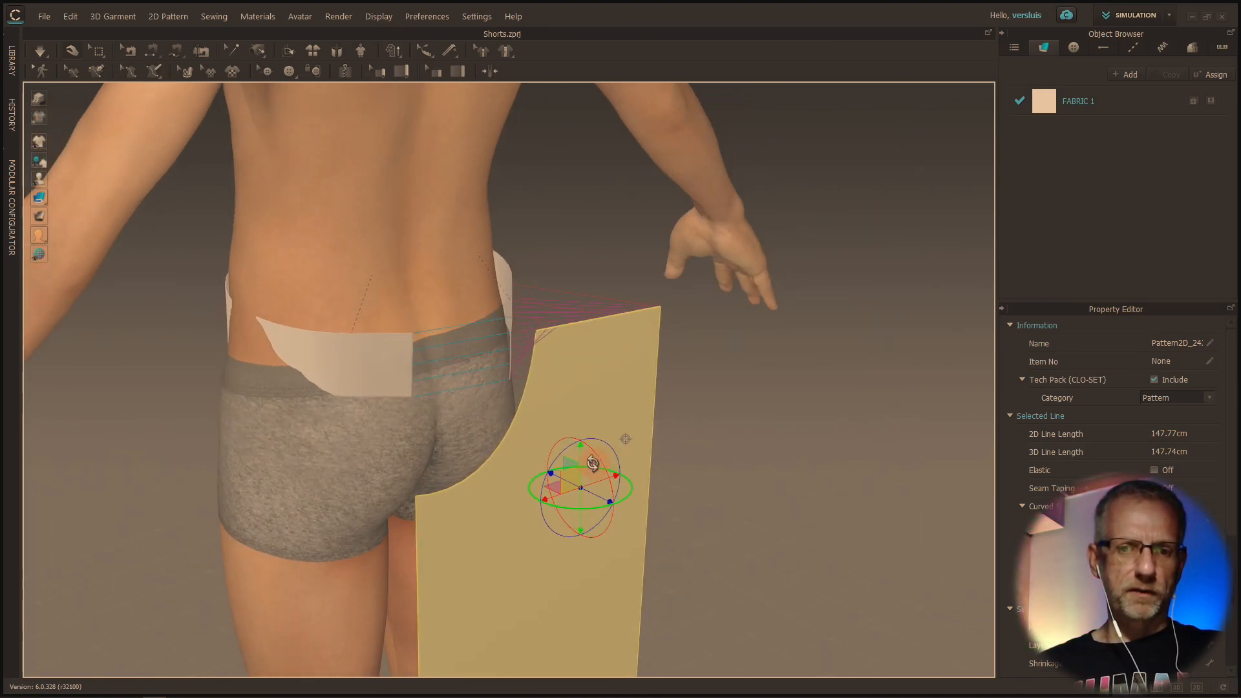
# Sew the inner leg edge of the visible front piece to the matching back piece's inner leg edge using Segment Sewing
pyautogui.moveTo(578, 461); pyautogui.dragTo(578, 510)
pyautogui.moveTo(579, 511); pyautogui.dragTo(612, 537, button='right')
pyautogui.moveTo(605, 532); pyautogui.dragTo(583, 534)
pyautogui.moveTo(584, 535); pyautogui.dragTo(696, 535, button='right')
pyautogui.scroll(5, 554, 347)
pyautogui.scroll(-5, 549, 339)
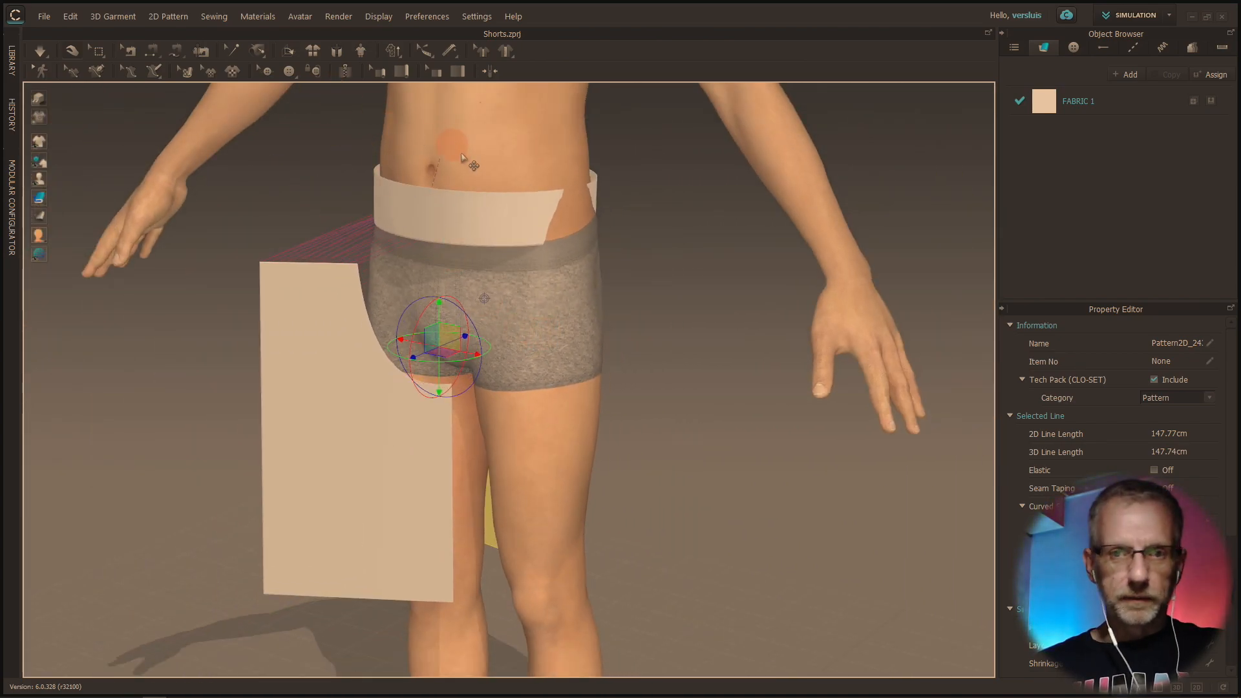
pyautogui.click(152, 57)
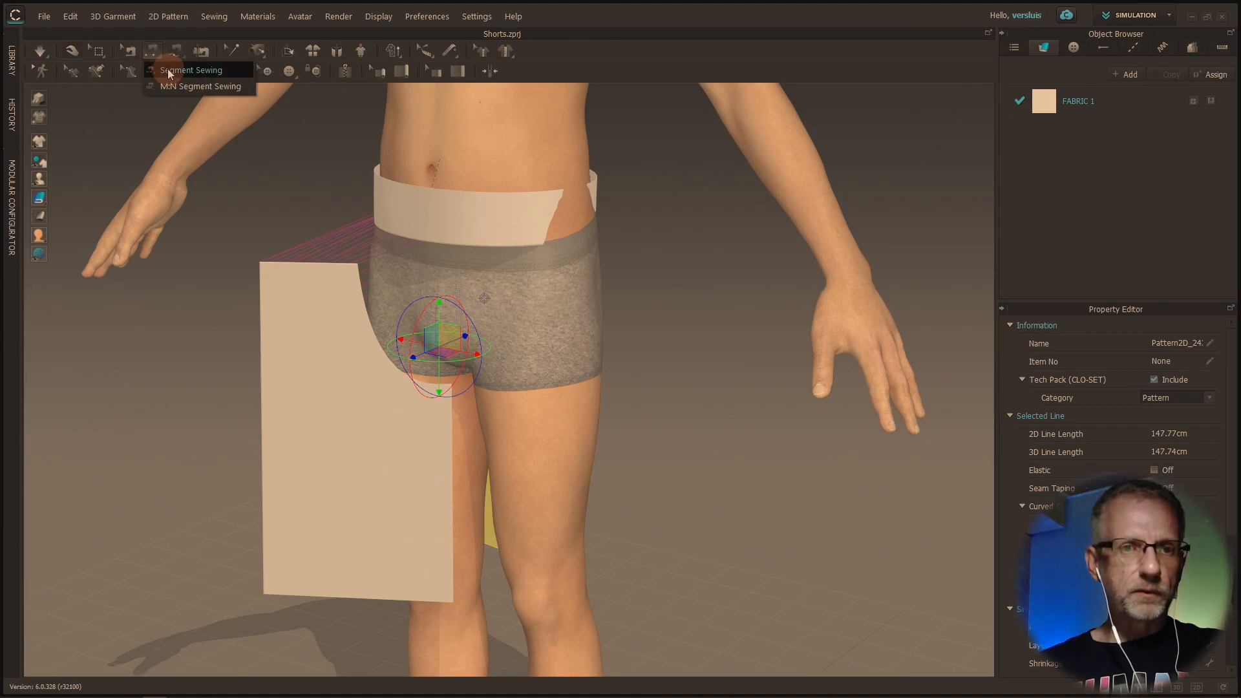
pyautogui.click(169, 72)
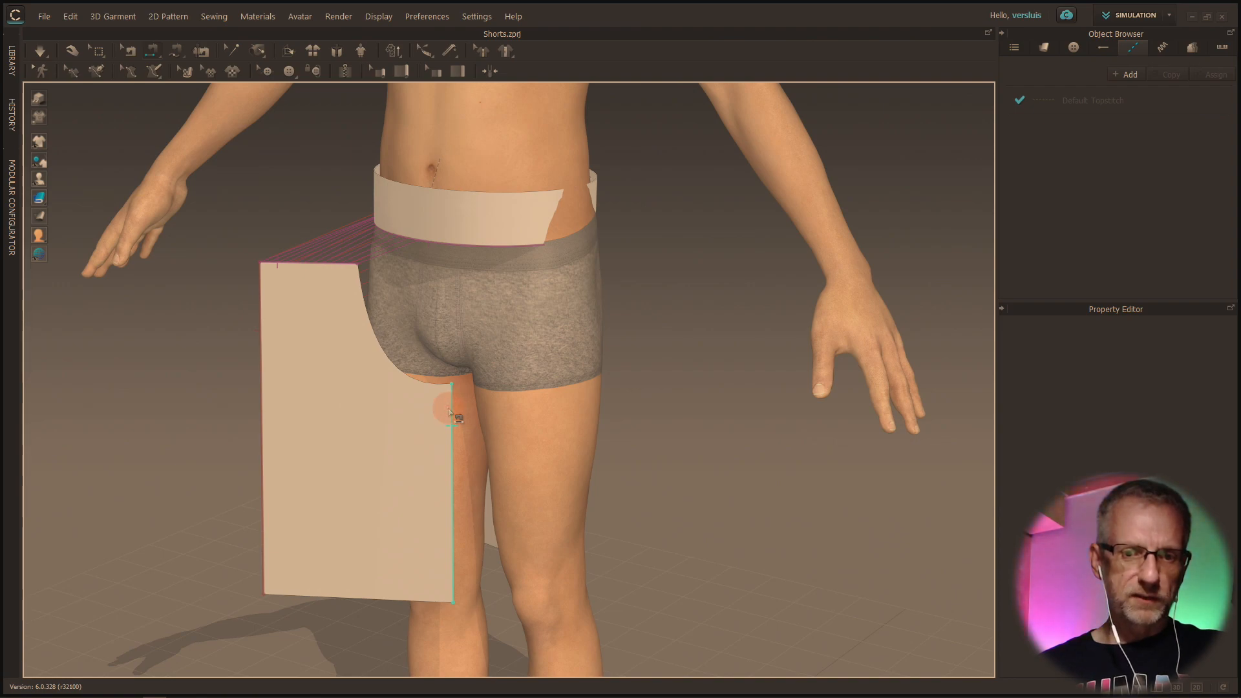
pyautogui.moveTo(476, 420); pyautogui.dragTo(337, 368, button='right')
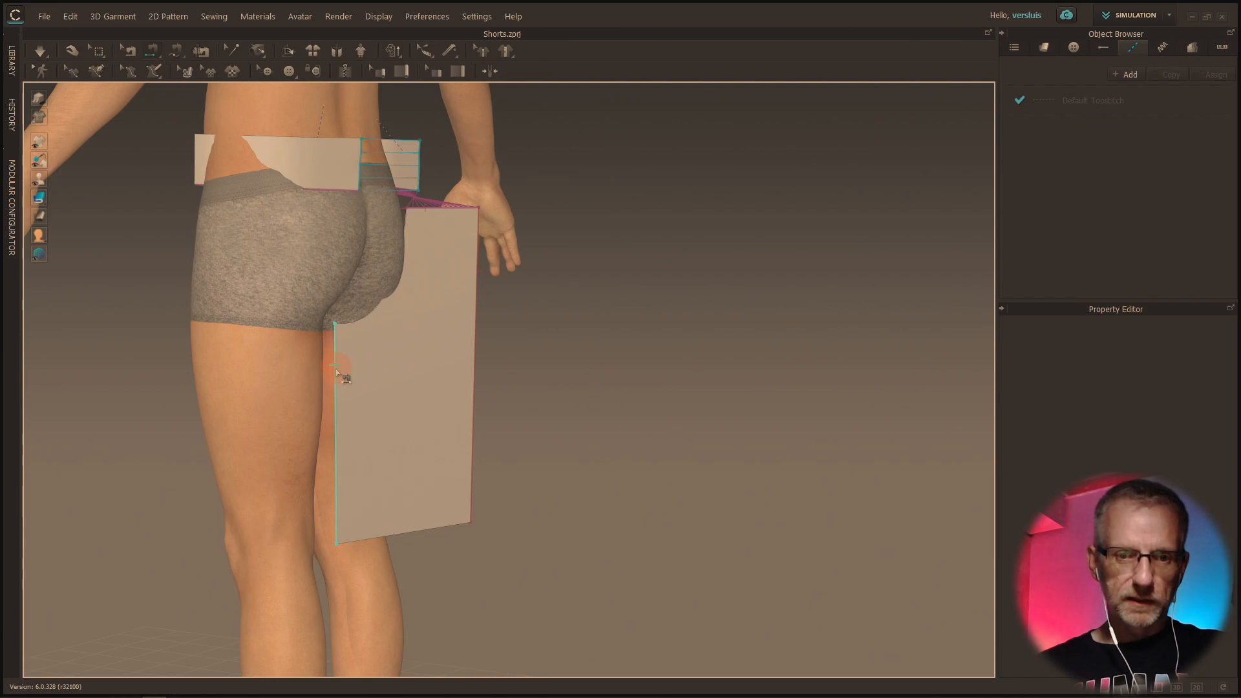
pyautogui.click(349, 371)
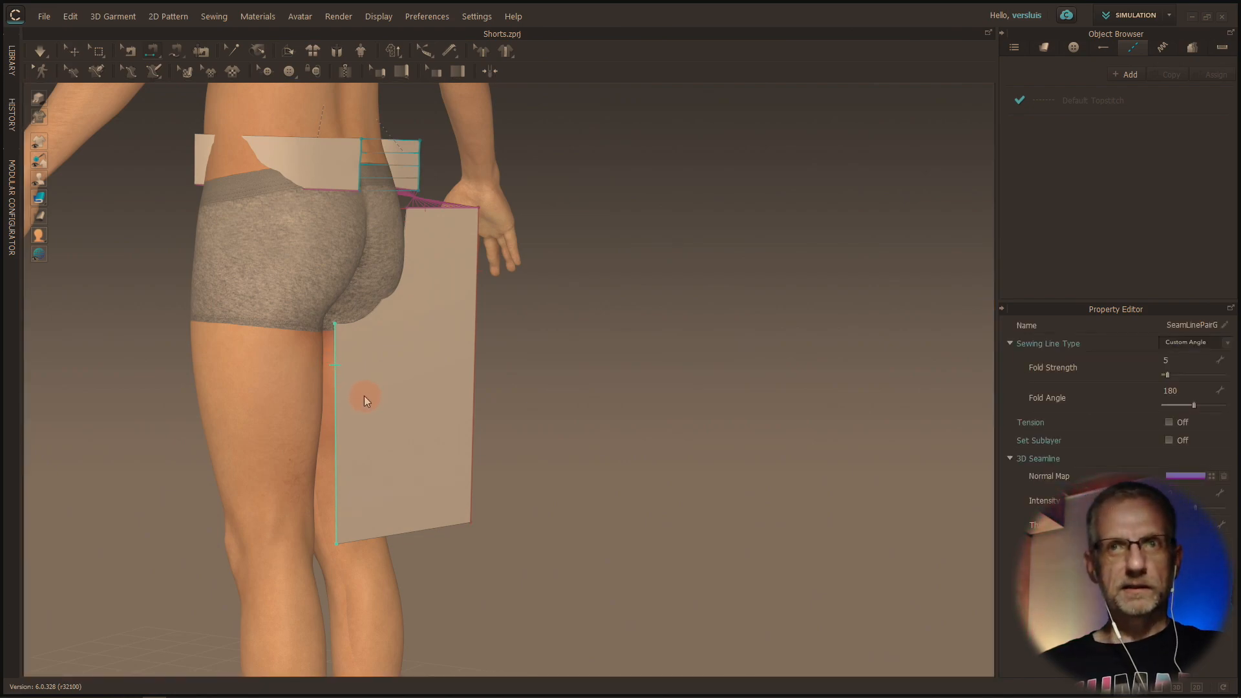
# Simulate the visible half of the shorts and check from several angles how the sewn leg and waistband drape
pyautogui.moveTo(365, 402); pyautogui.dragTo(512, 396, button='right')
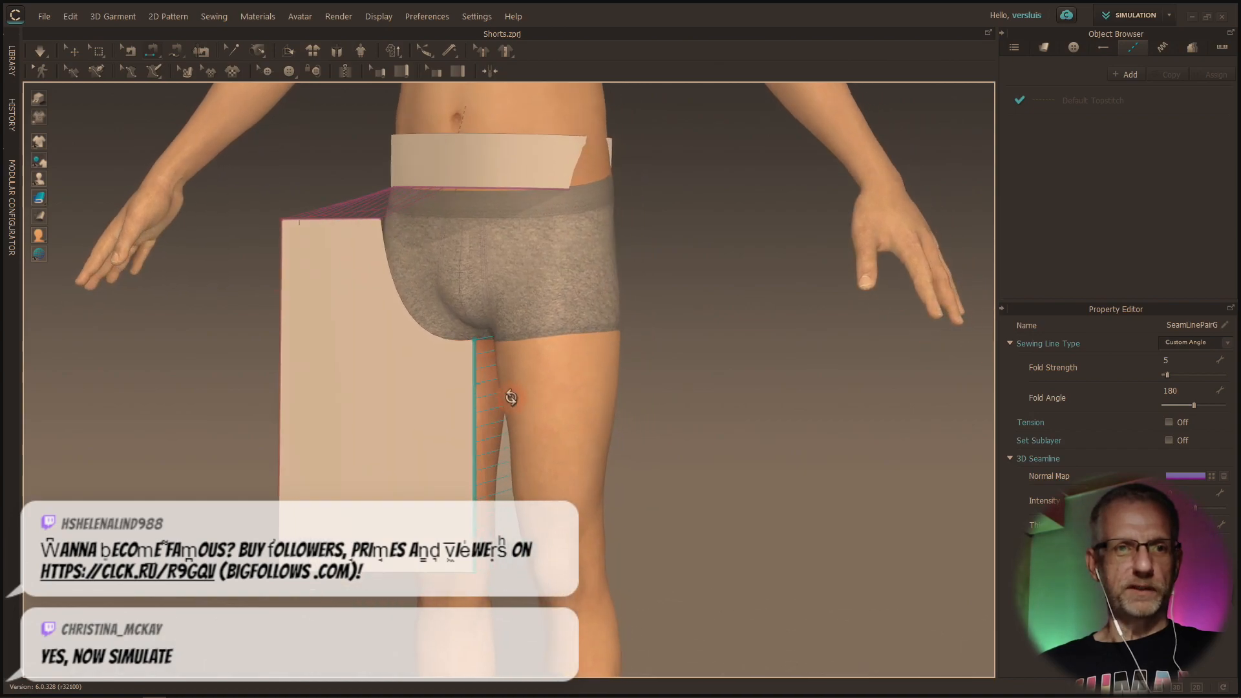
pyautogui.click(40, 52)
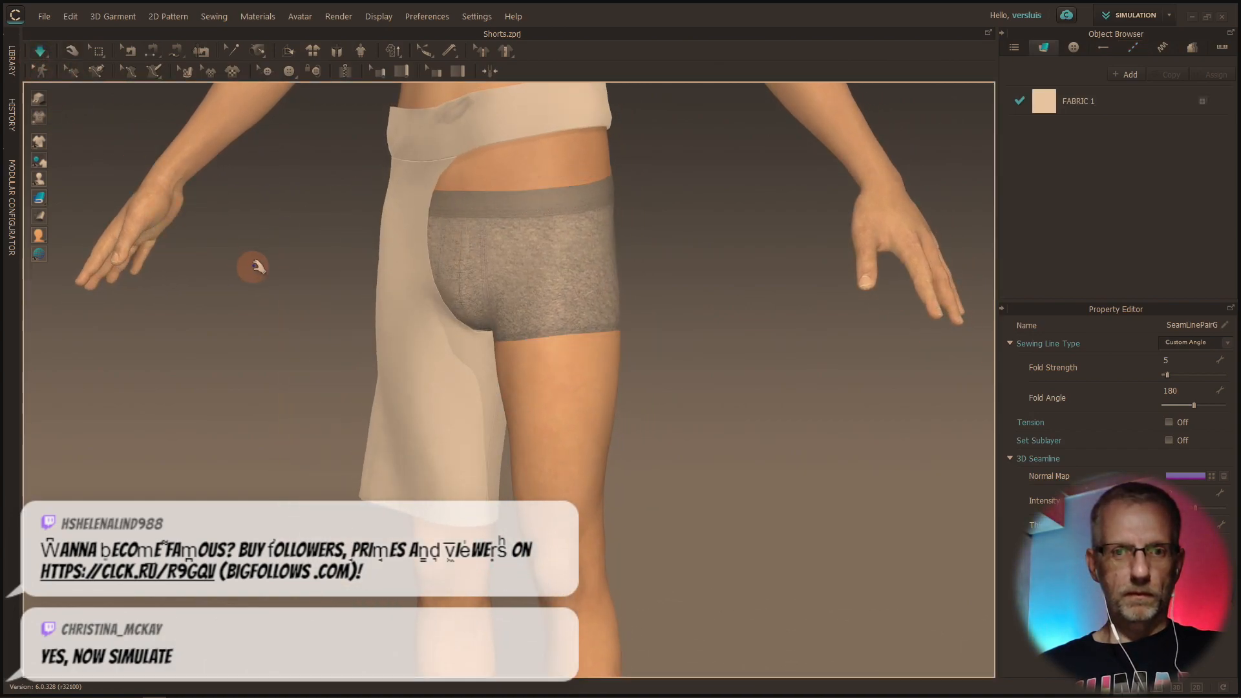
pyautogui.moveTo(257, 266); pyautogui.dragTo(272, 390, button='middle')
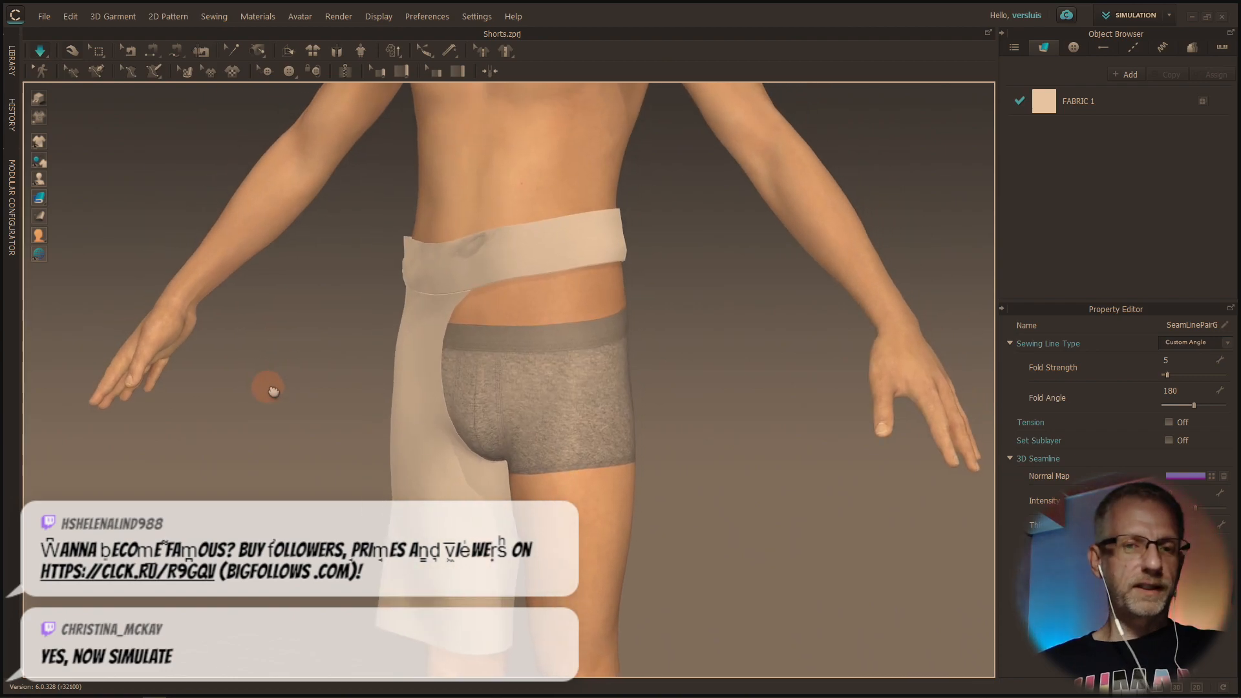
pyautogui.rightClick(308, 409)
pyautogui.moveTo(285, 378); pyautogui.dragTo(327, 393, button='right')
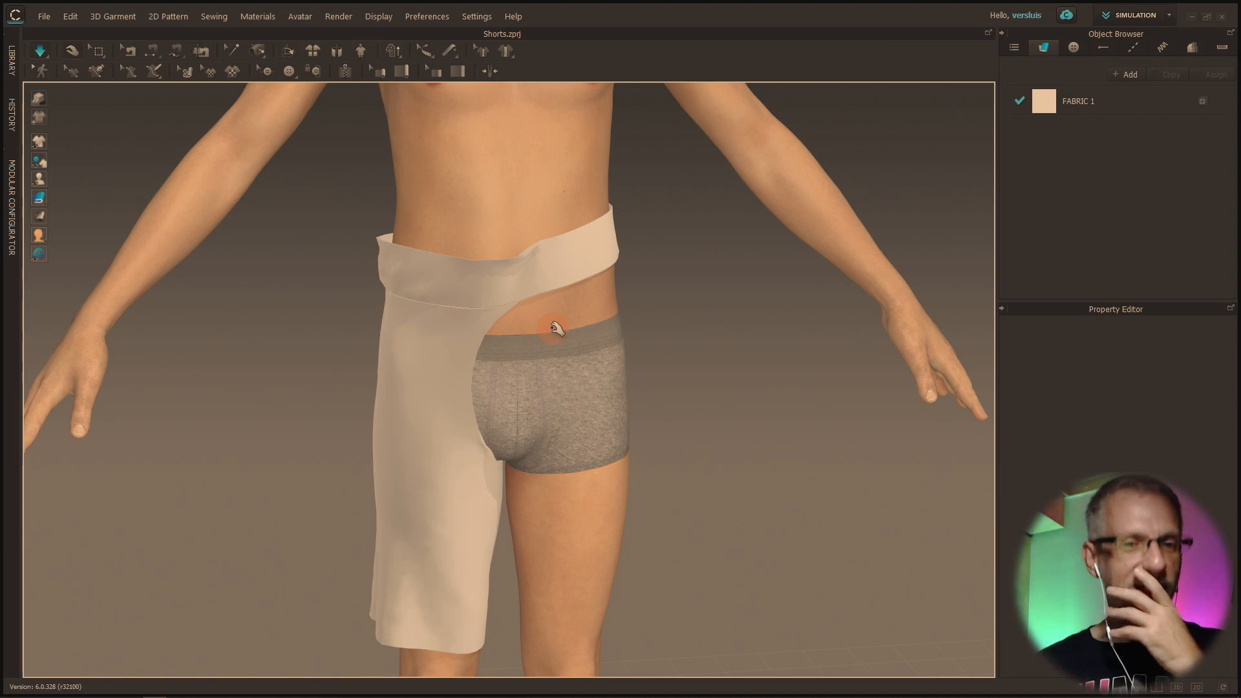
pyautogui.moveTo(592, 351)
pyautogui.mouseDown(button='right')
pyautogui.moveTo(526, 332)
pyautogui.moveTo(454, 346)
pyautogui.moveTo(338, 324)
pyautogui.moveTo(661, 357)
pyautogui.moveTo(584, 345)
pyautogui.mouseUp(button='right')
pyautogui.moveTo(517, 328); pyautogui.dragTo(504, 395)
pyautogui.moveTo(579, 403); pyautogui.dragTo(537, 394, button='right')
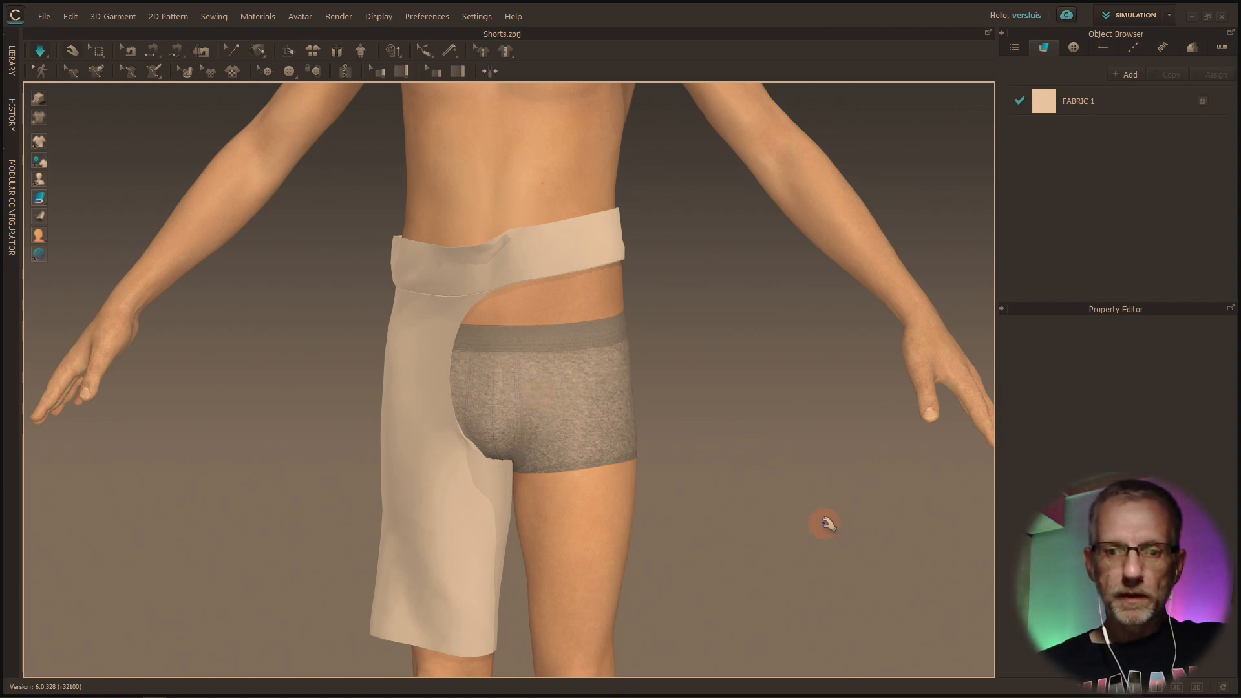
# Show the 2D patterns beside the 3D garment and delete the waistband's front tack with Edit Tack
pyautogui.click(1154, 689)
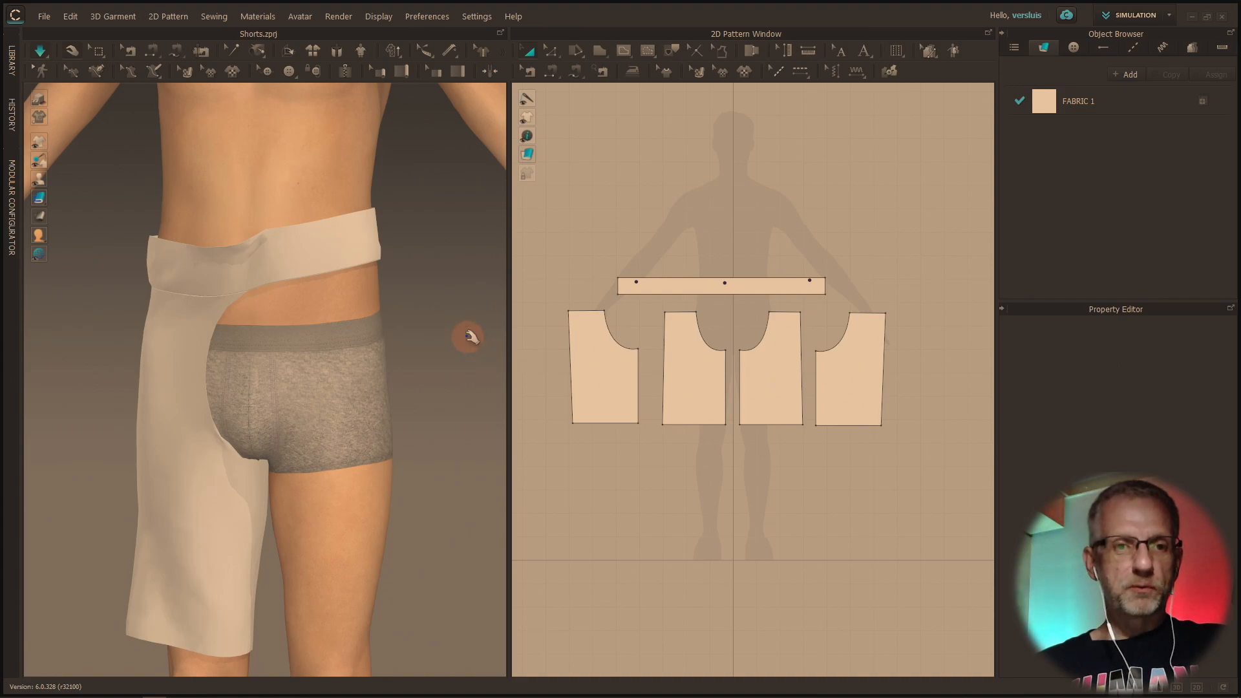
pyautogui.moveTo(390, 283); pyautogui.dragTo(357, 304, button='right')
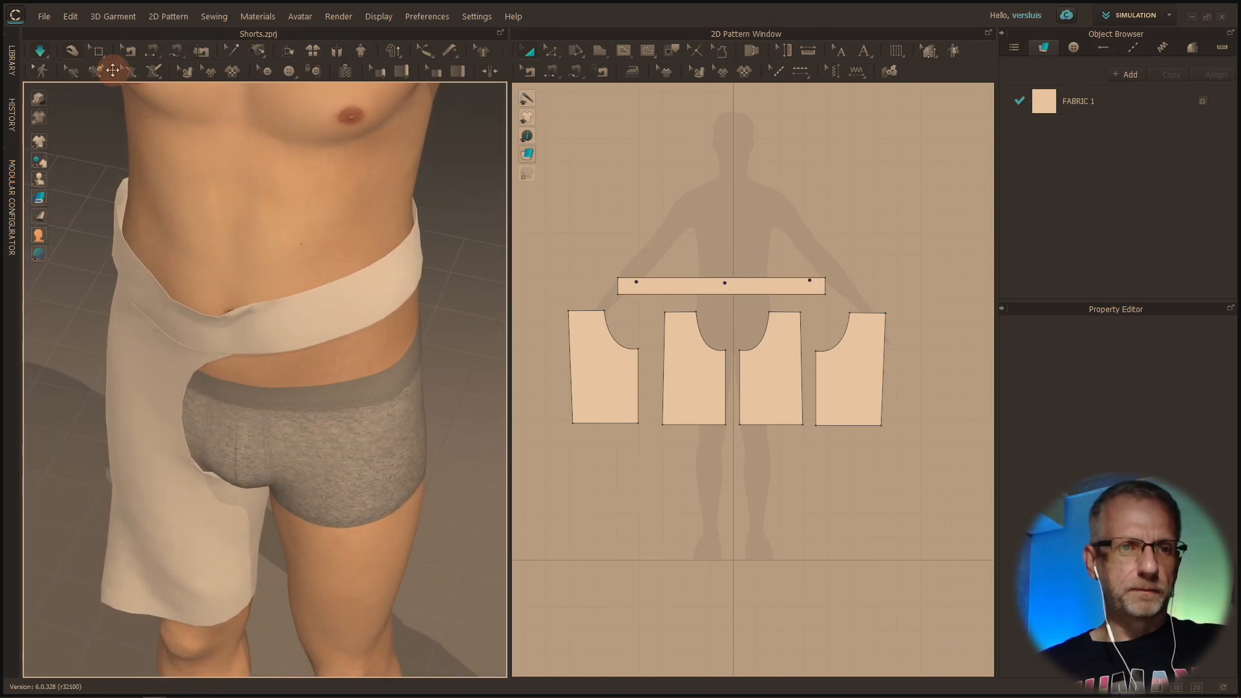
pyautogui.moveTo(252, 192); pyautogui.dragTo(258, 155, button='right')
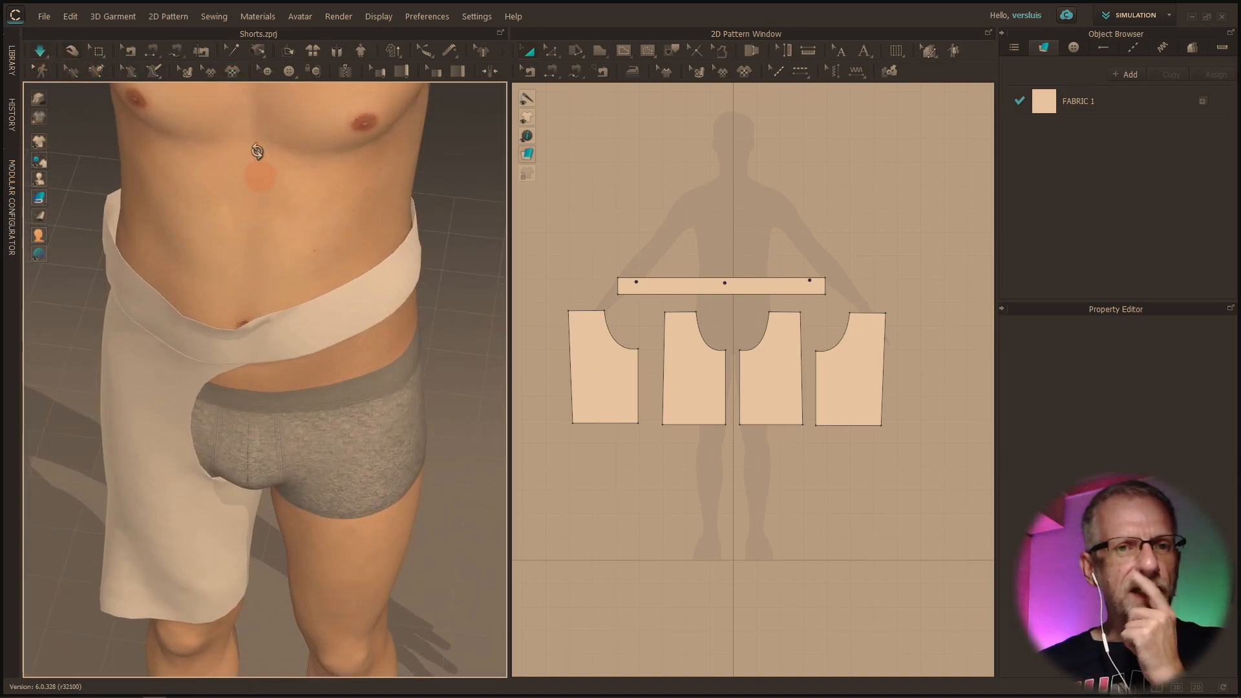
pyautogui.click(233, 51)
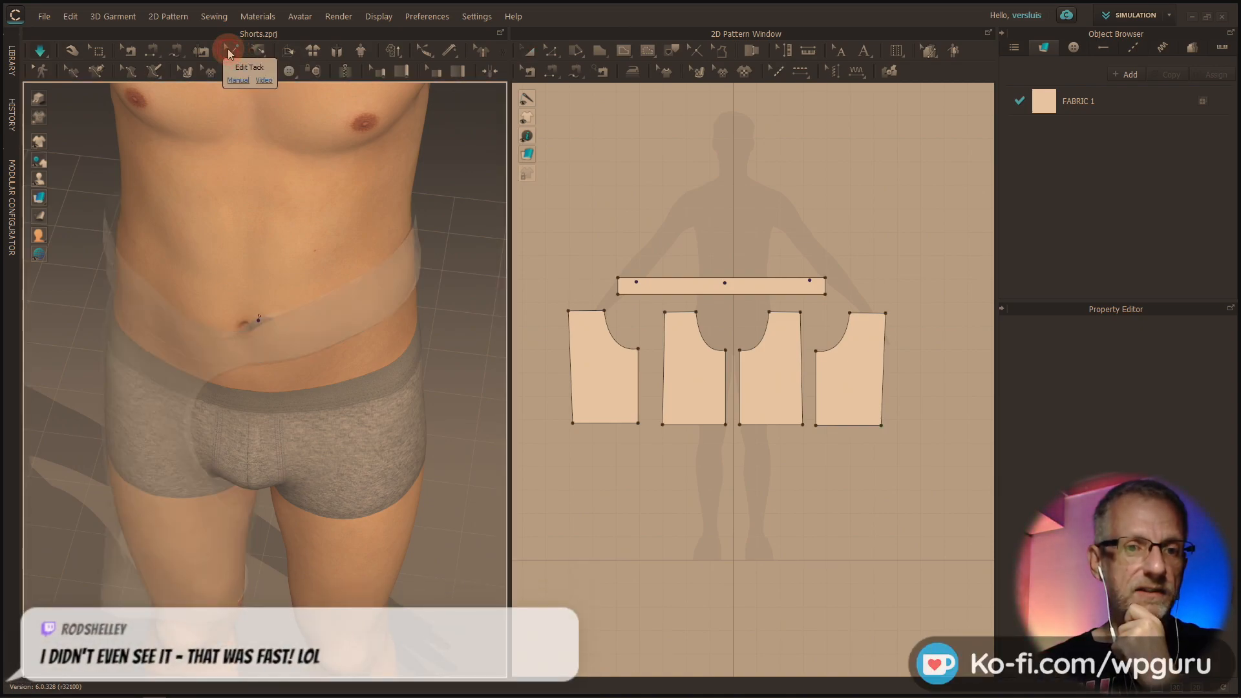
pyautogui.scroll(5, 265, 323)
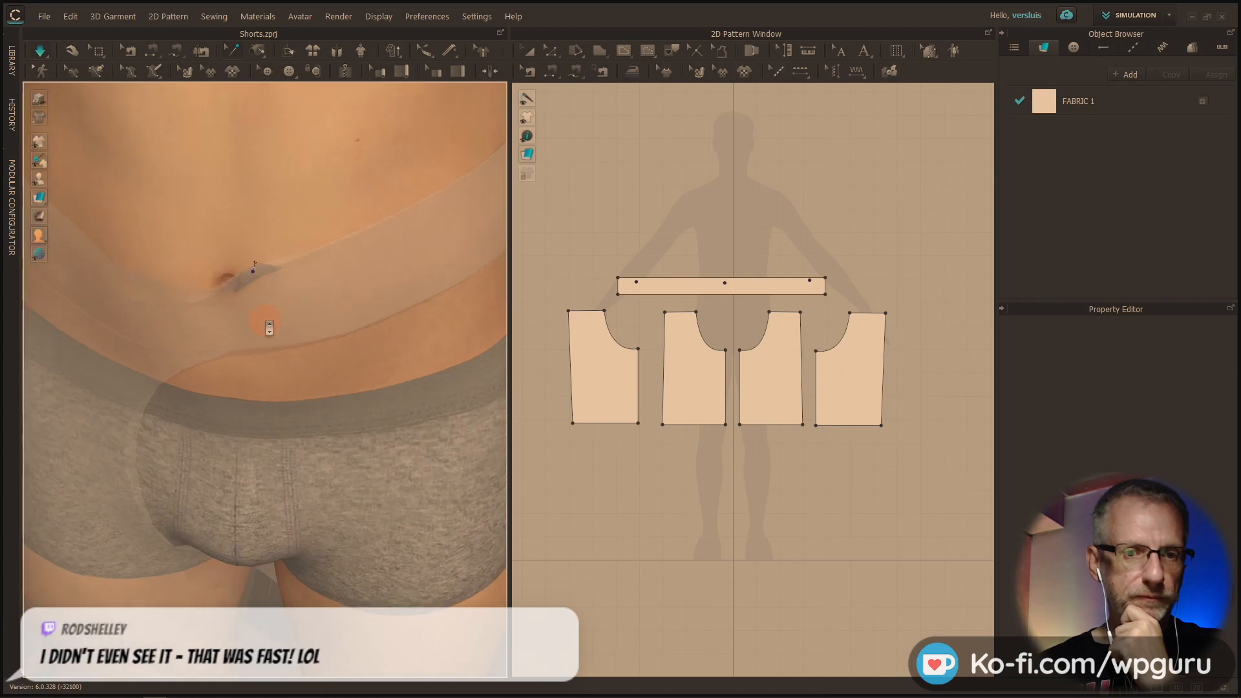
pyautogui.click(253, 259)
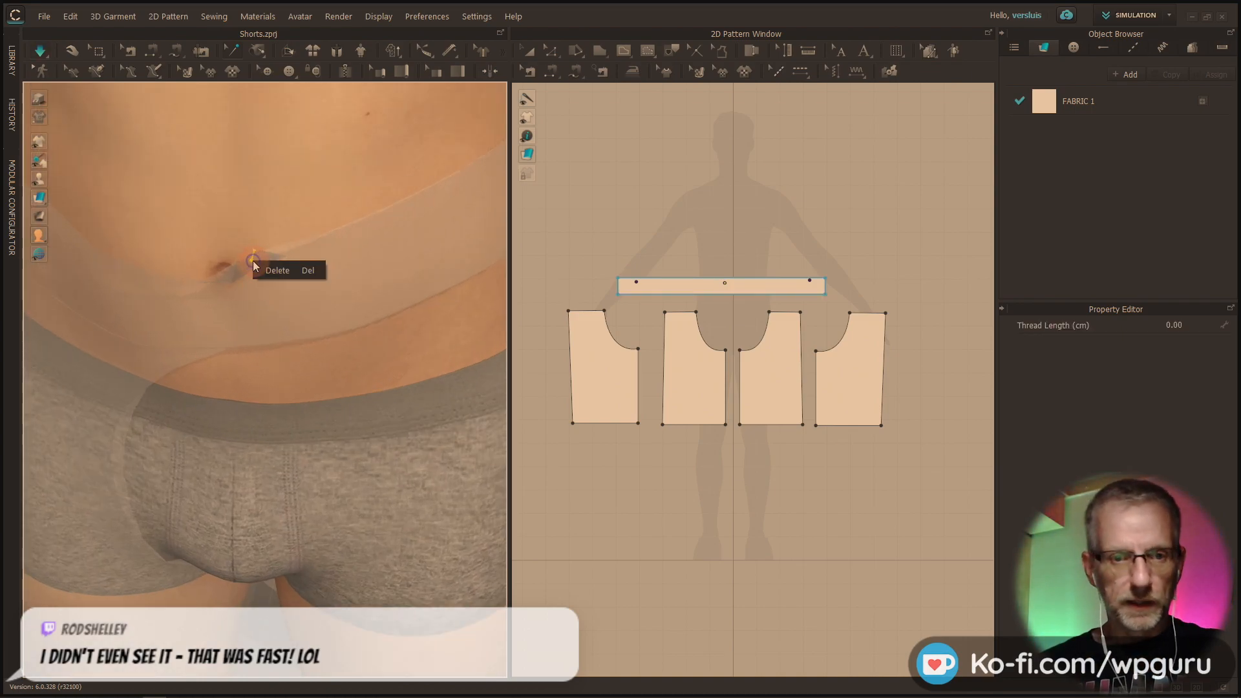
# Delete the two remaining waistband tacks at the avatar's back
pyautogui.moveTo(268, 268); pyautogui.dragTo(520, 251, button='right')
pyautogui.scroll(2, 257, 277)
pyautogui.scroll(-5, 257, 277)
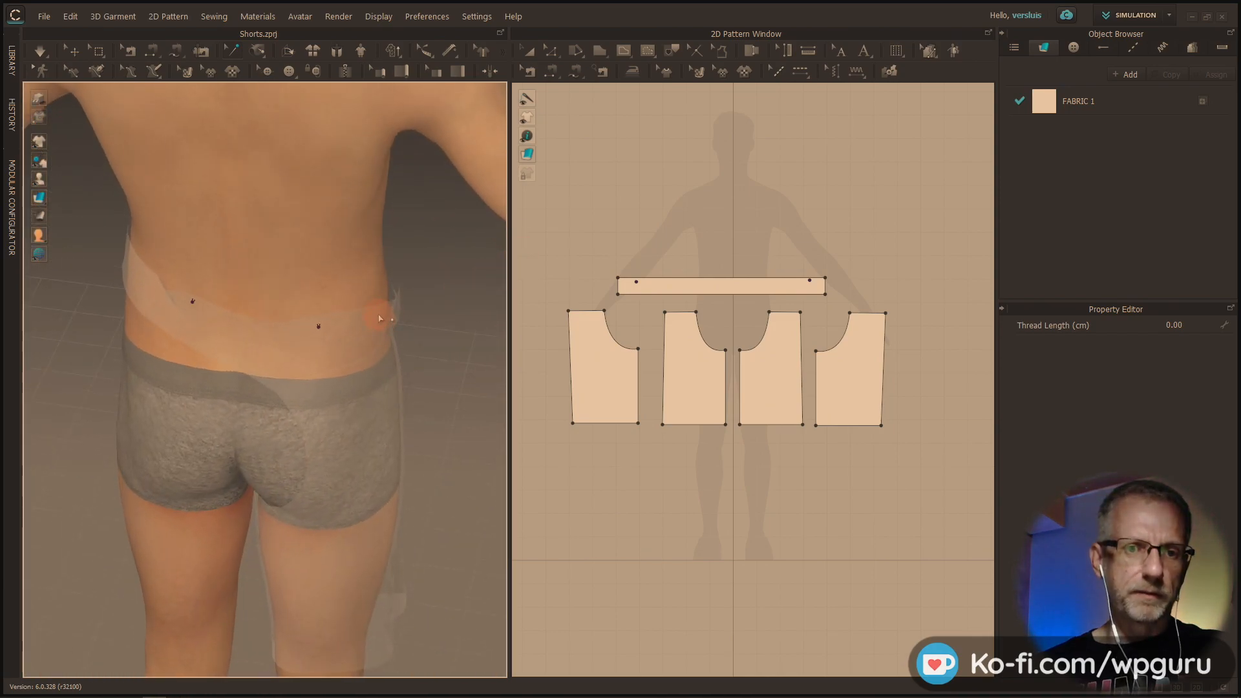
pyautogui.scroll(2, 350, 315)
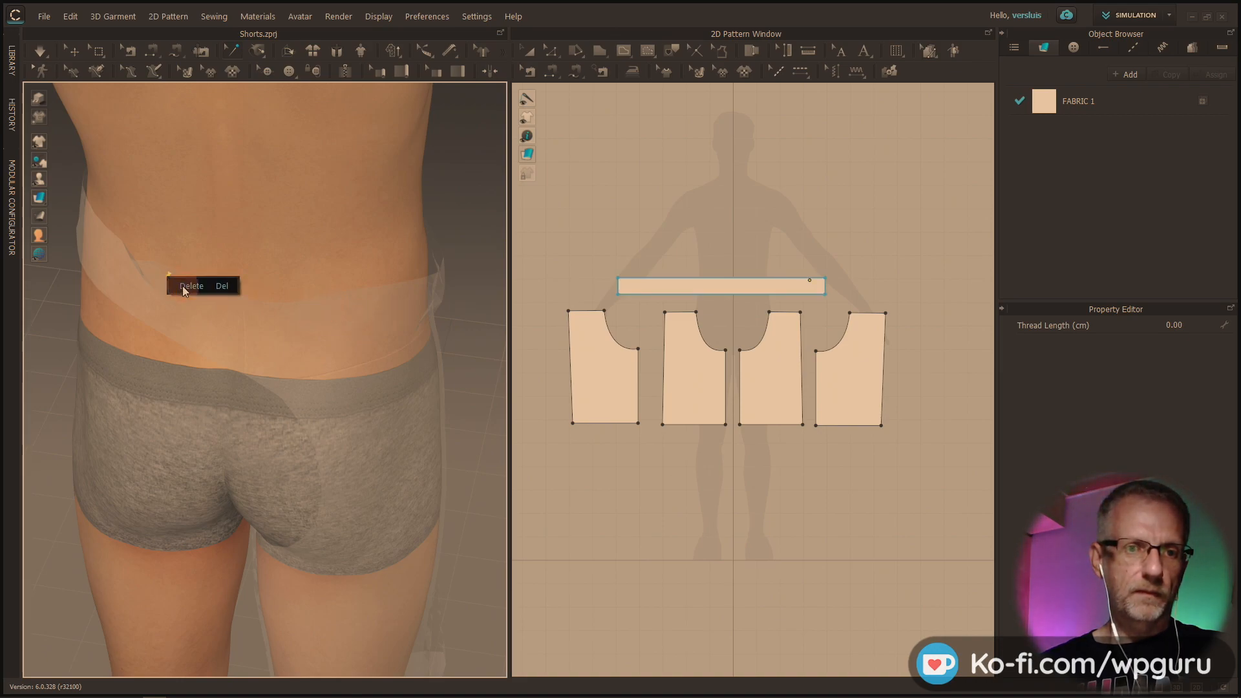
pyautogui.moveTo(318, 318); pyautogui.dragTo(127, 282, button='right')
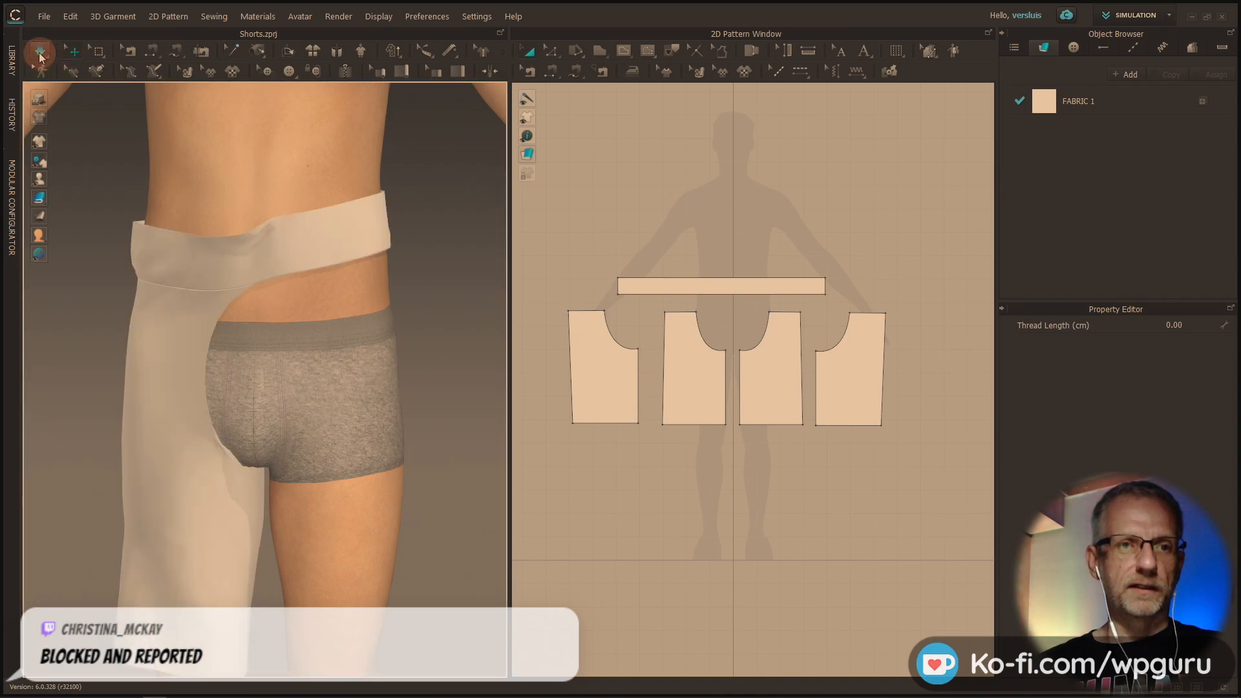
# Simulate the garment and pull the untacked waistband into a more level position around the avatar's waist
pyautogui.moveTo(183, 252); pyautogui.dragTo(258, 274, button='right')
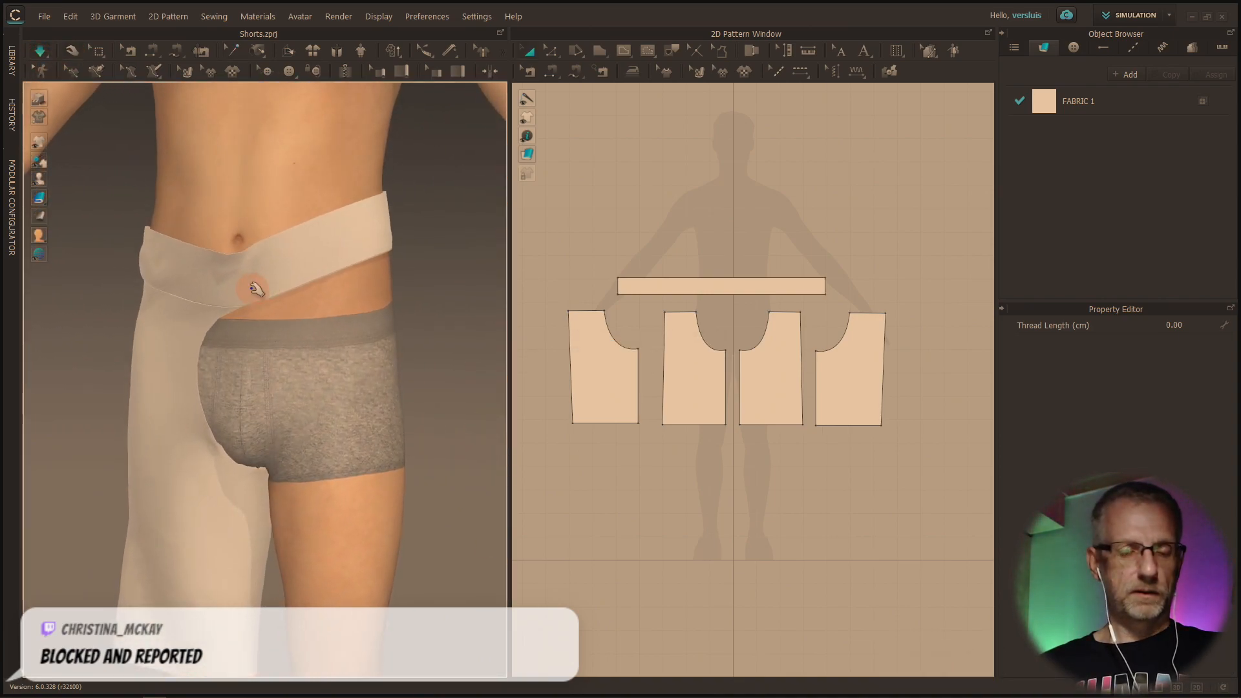
pyautogui.click(362, 260)
pyautogui.moveTo(375, 301); pyautogui.dragTo(410, 272)
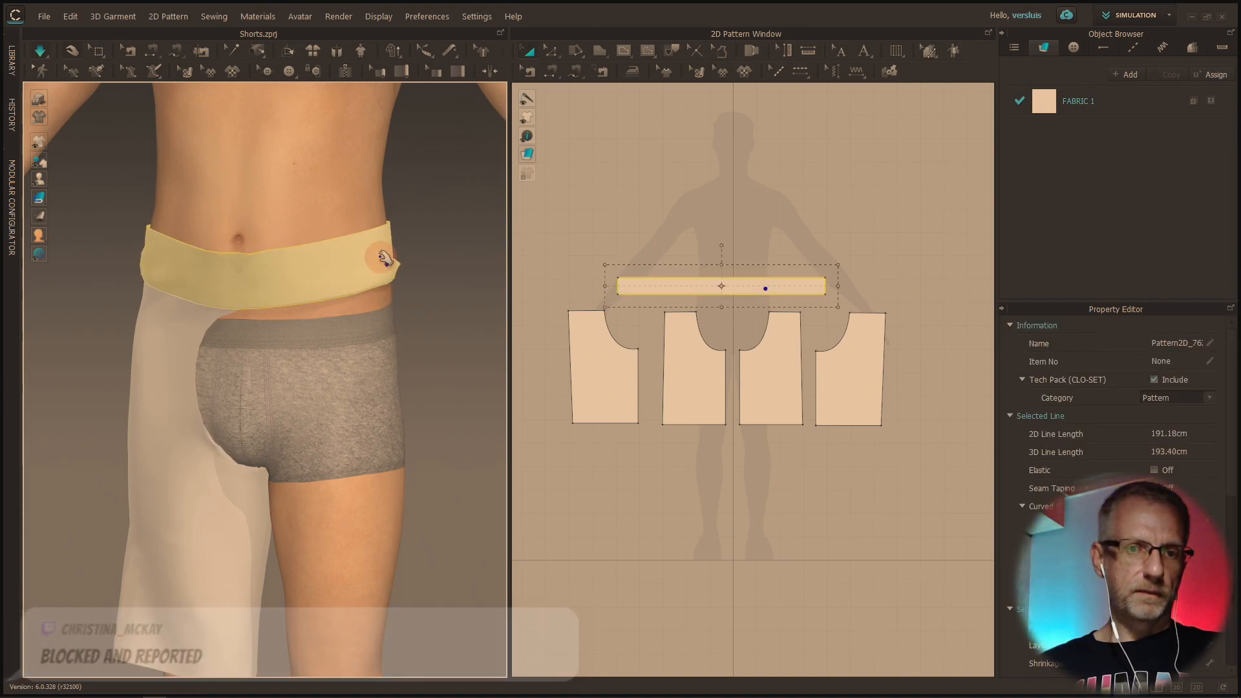
pyautogui.moveTo(410, 274); pyautogui.dragTo(269, 321, button='right')
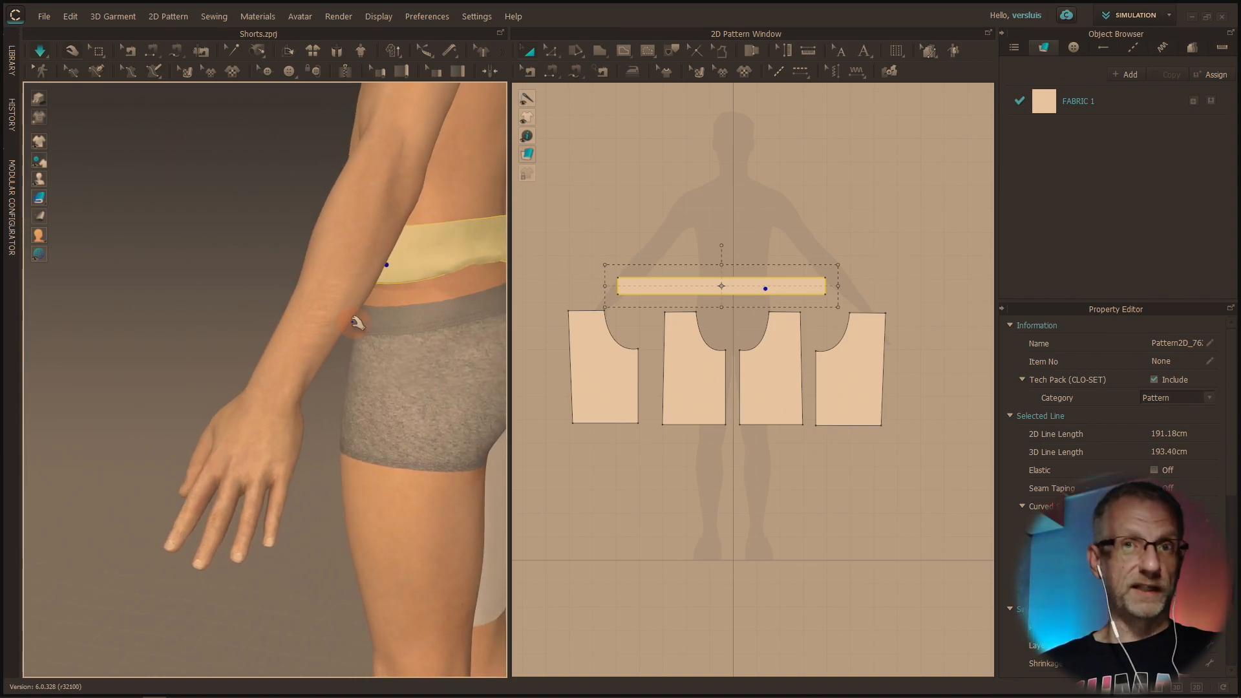
pyautogui.moveTo(360, 328); pyautogui.dragTo(276, 294, button='right')
pyautogui.moveTo(301, 248); pyautogui.dragTo(258, 268)
pyautogui.moveTo(259, 269); pyautogui.dragTo(495, 263, button='right')
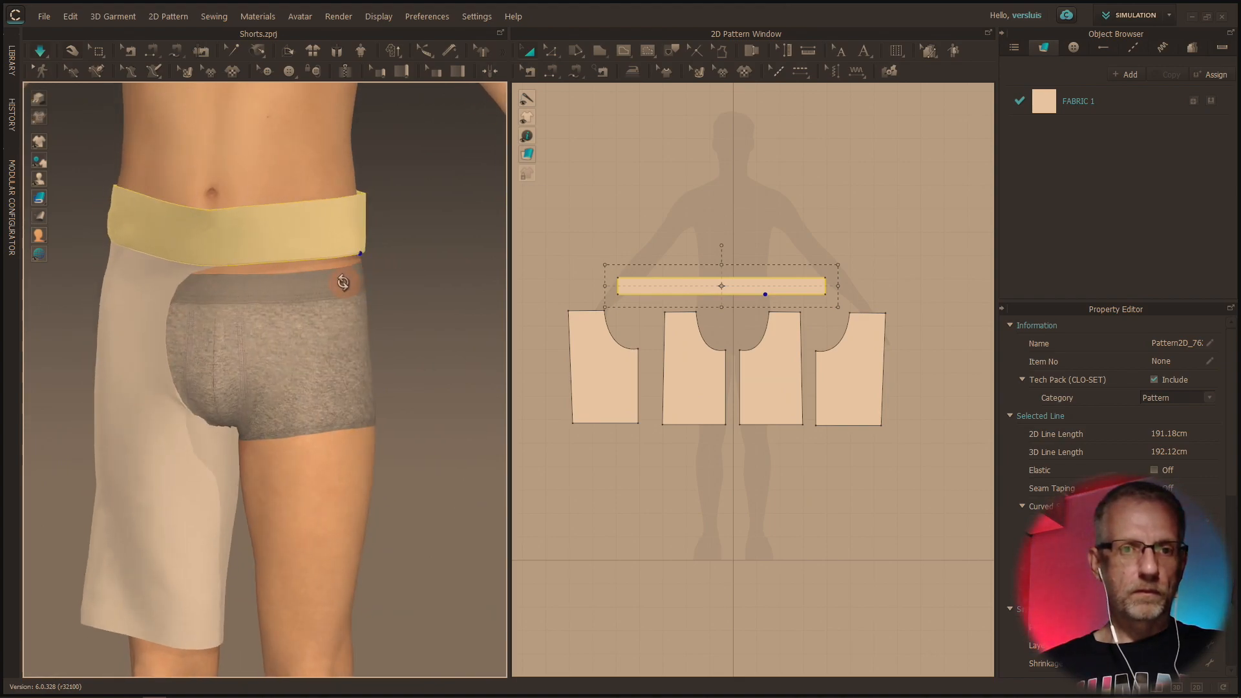
# Freeze the waistband piece in its current position on the avatar
pyautogui.rightClick(280, 228)
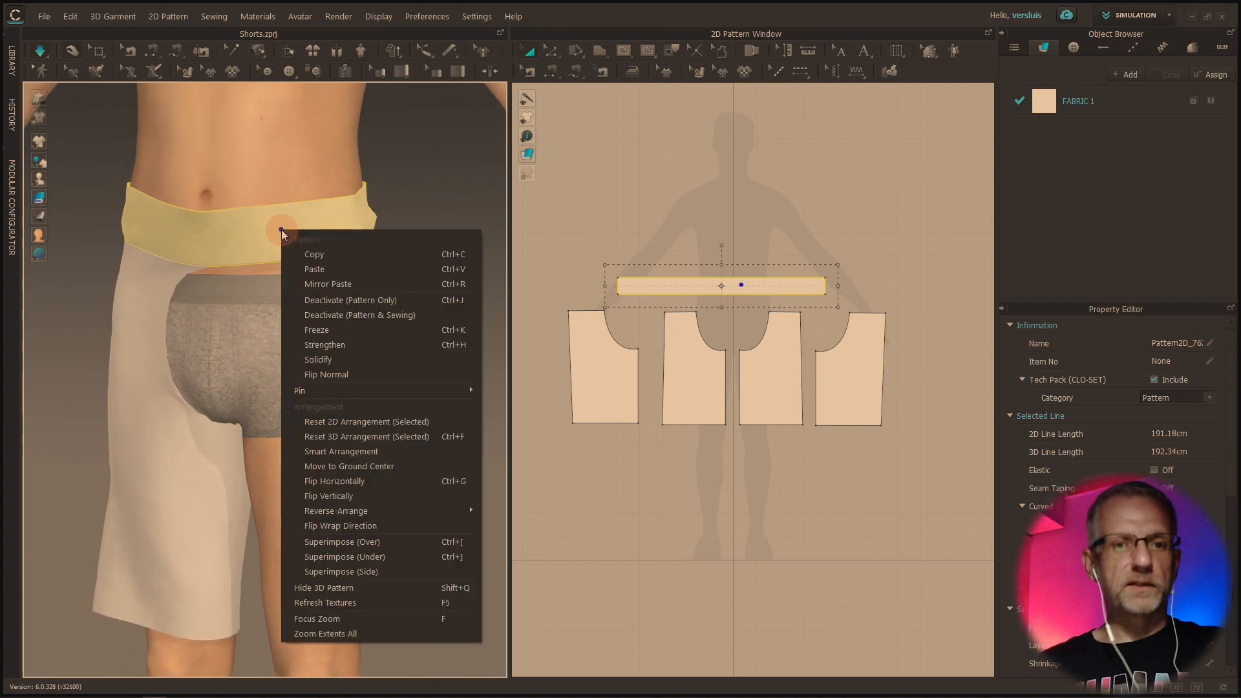
pyautogui.click(342, 329)
pyautogui.moveTo(367, 307)
pyautogui.mouseDown(button='right')
pyautogui.moveTo(385, 313)
pyautogui.moveTo(314, 320)
pyautogui.moveTo(382, 321)
pyautogui.mouseUp(button='right')
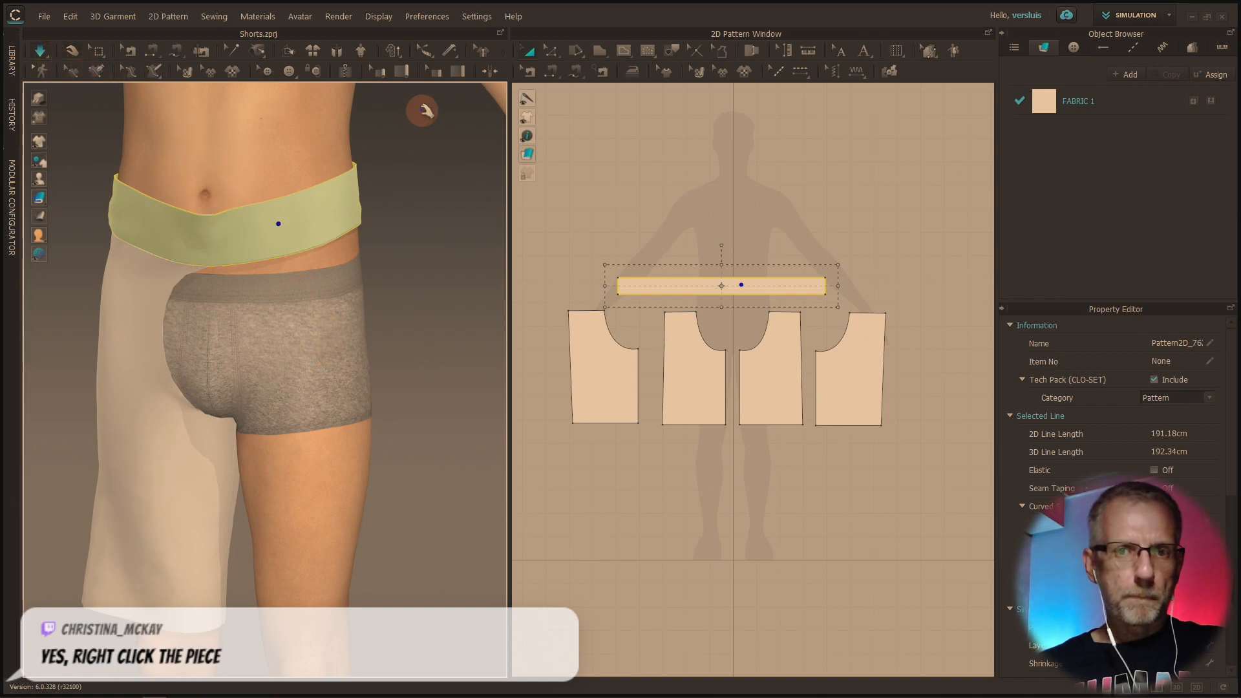
# Try widening all four leg pieces together in the 2D layout, and undo the scaling
pyautogui.click(602, 406)
pyautogui.click(668, 388)
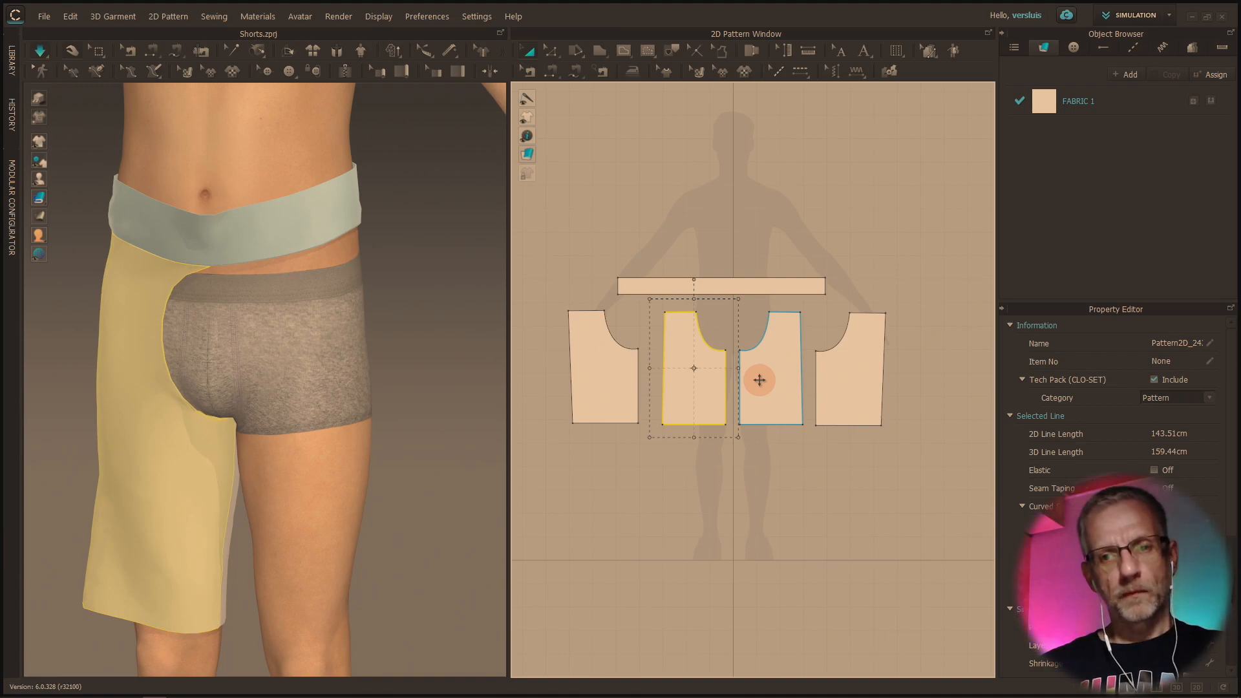
pyautogui.click(624, 383)
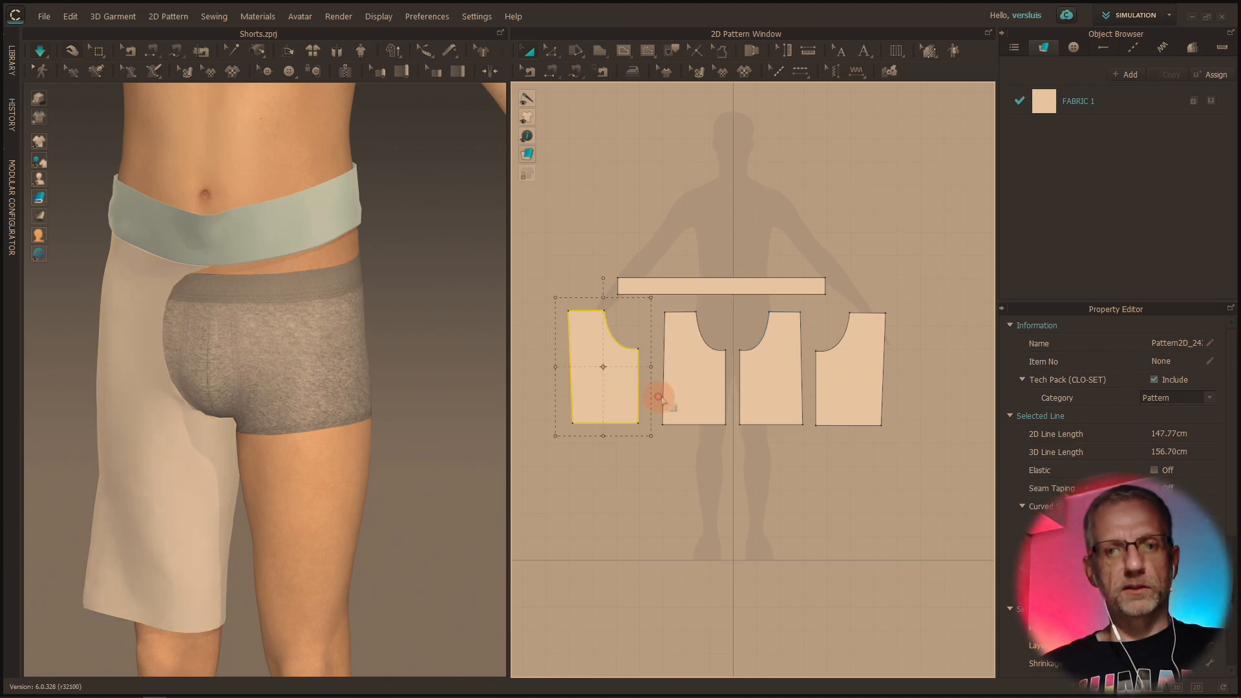
pyautogui.keyDown('shift'); pyautogui.click(667, 398); pyautogui.keyUp('shift')
pyautogui.keyDown('shift'); pyautogui.click(752, 396); pyautogui.keyUp('shift')
pyautogui.keyDown('shift'); pyautogui.click(835, 391); pyautogui.keyUp('shift')
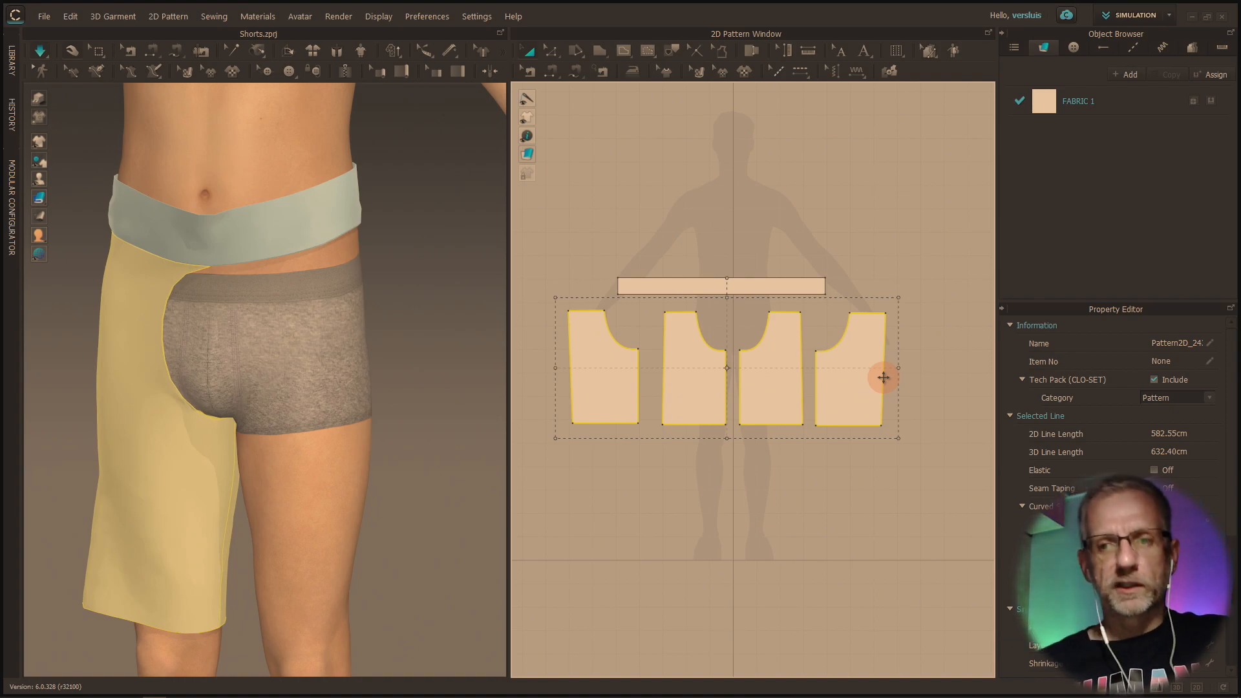
pyautogui.moveTo(899, 371); pyautogui.dragTo(939, 370)
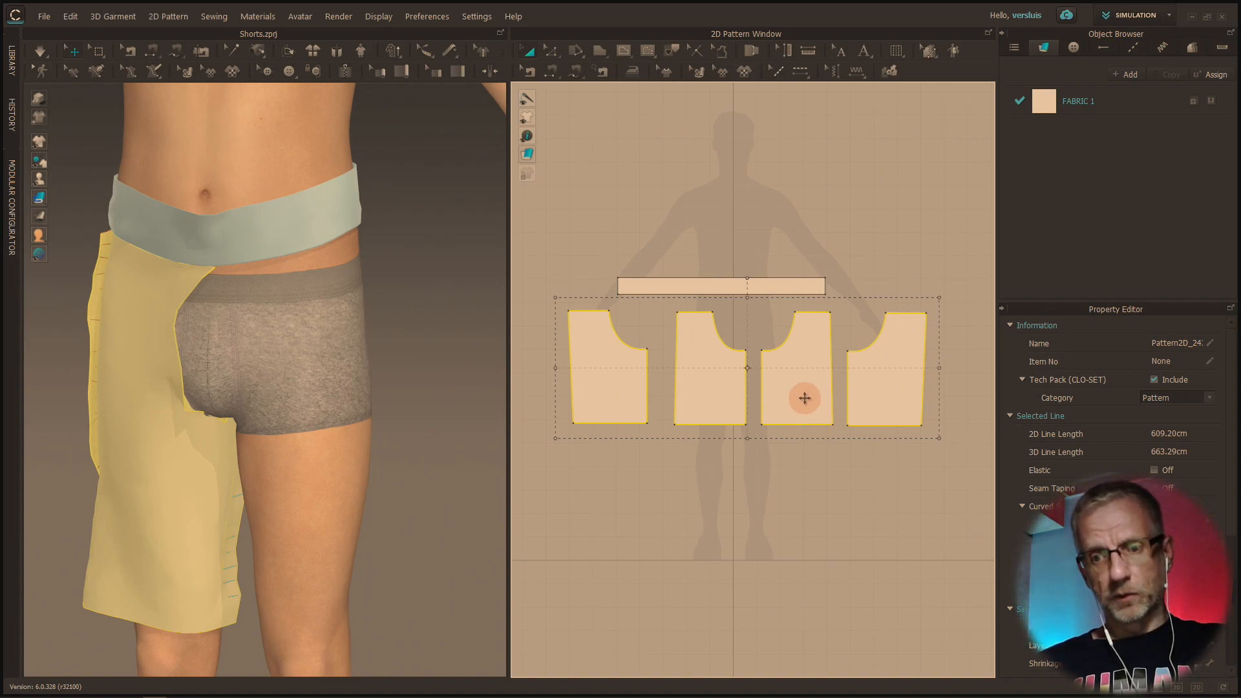
pyautogui.hotkey('ctrl', 'z')
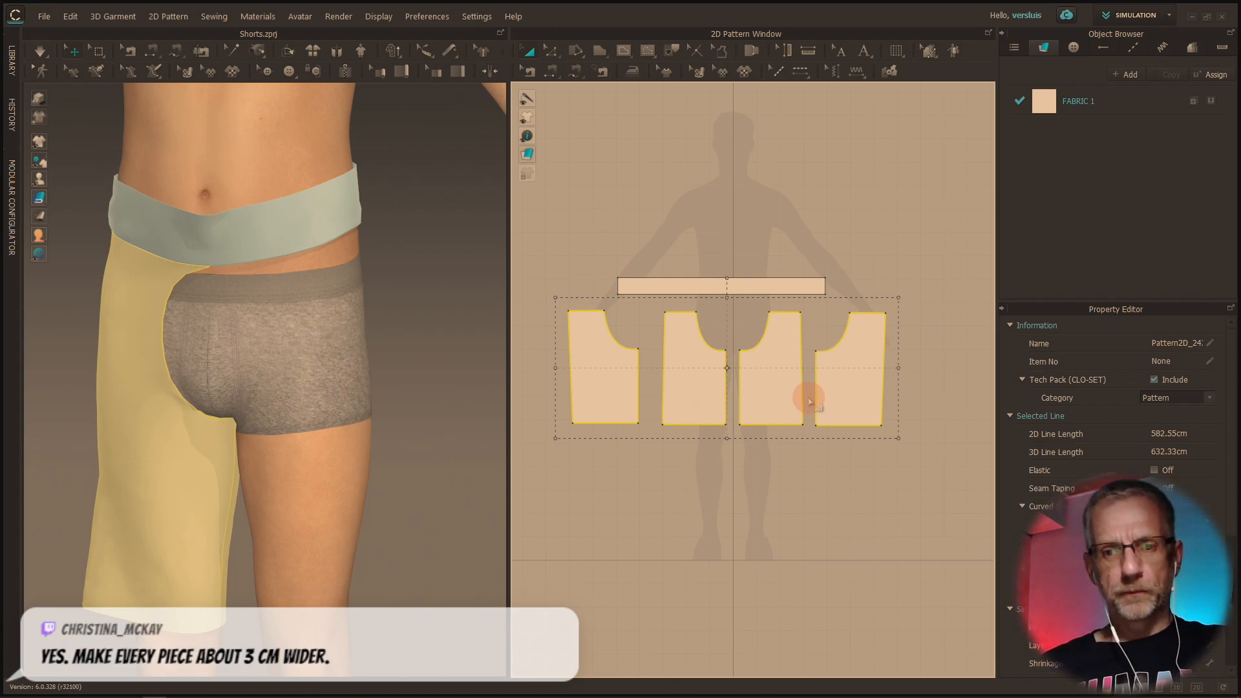
# Try a smaller widening of the four leg pieces and recentre them under the waistband, and undo both changes
pyautogui.moveTo(897, 367); pyautogui.dragTo(929, 369)
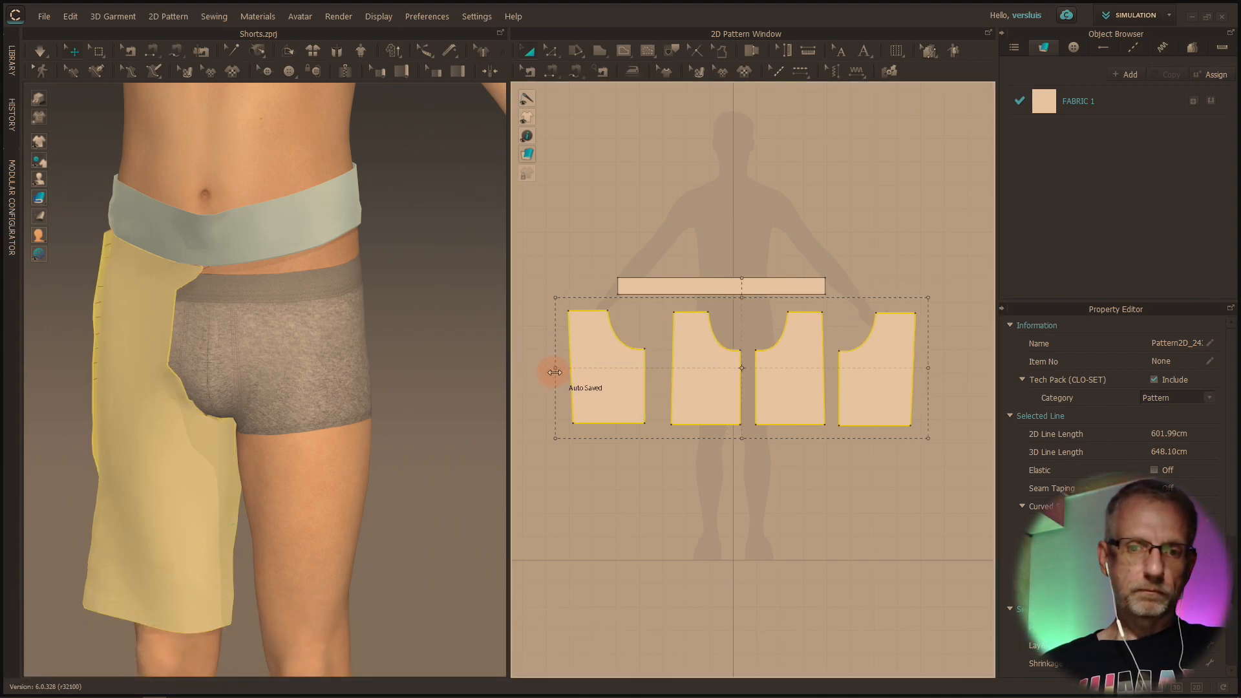
pyautogui.moveTo(620, 379); pyautogui.dragTo(607, 384)
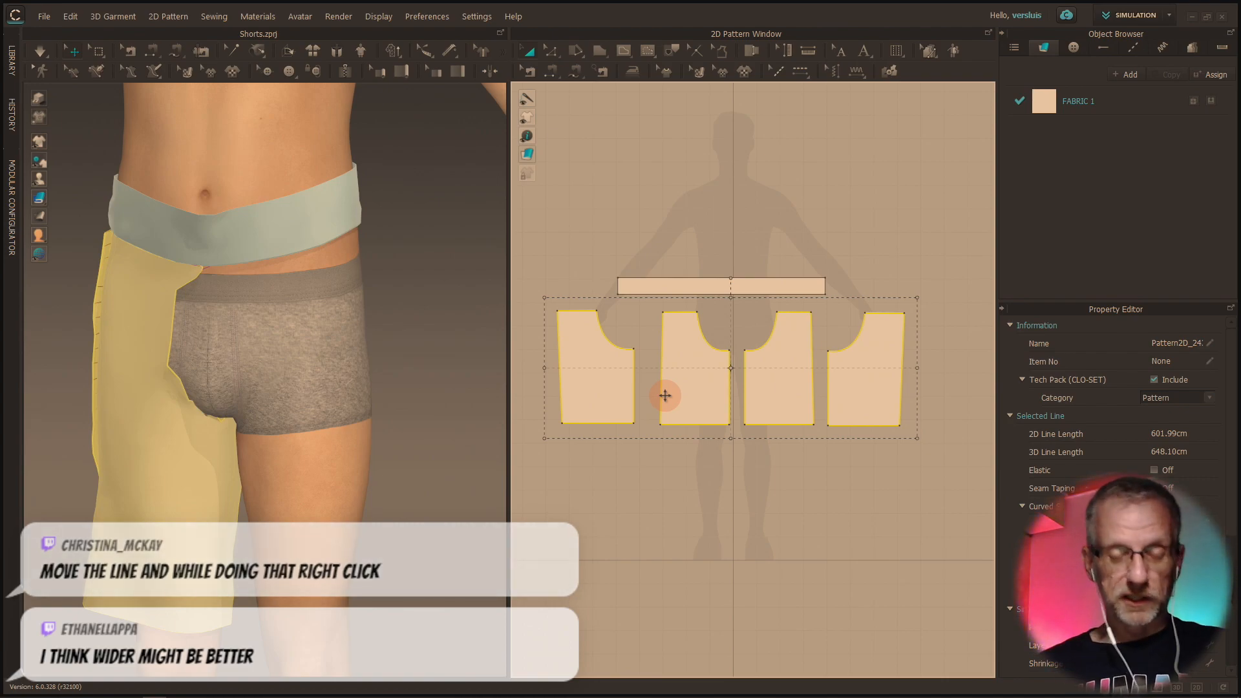
pyautogui.press('Right')
pyautogui.hotkey('ctrl', 'z')
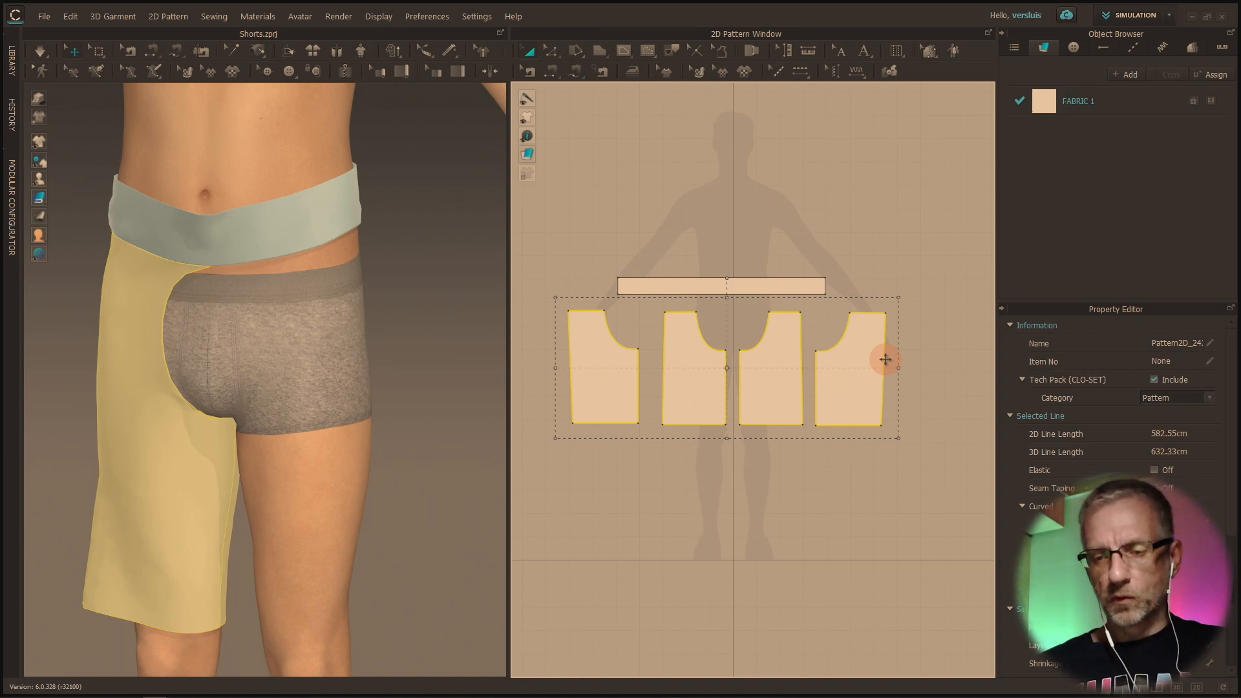
# Select all four leg pieces and look through their available pattern operations for a way to widen them
pyautogui.rightClick(923, 363)
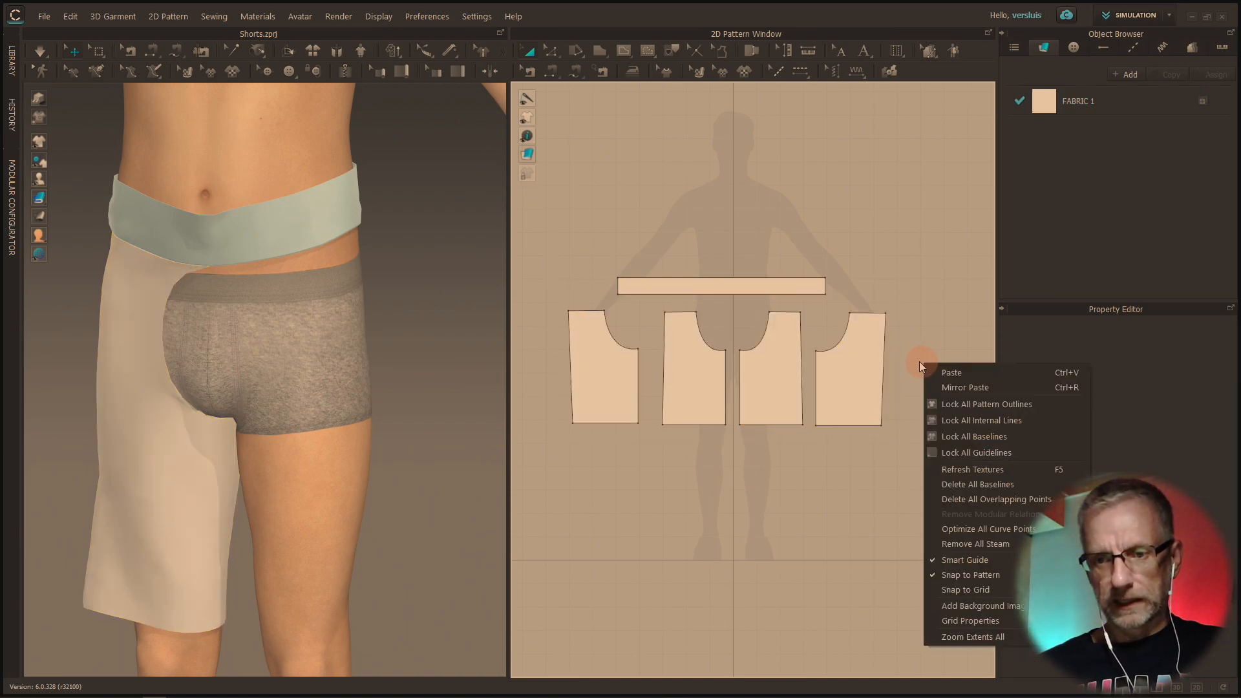
pyautogui.click(891, 353)
pyautogui.click(860, 355)
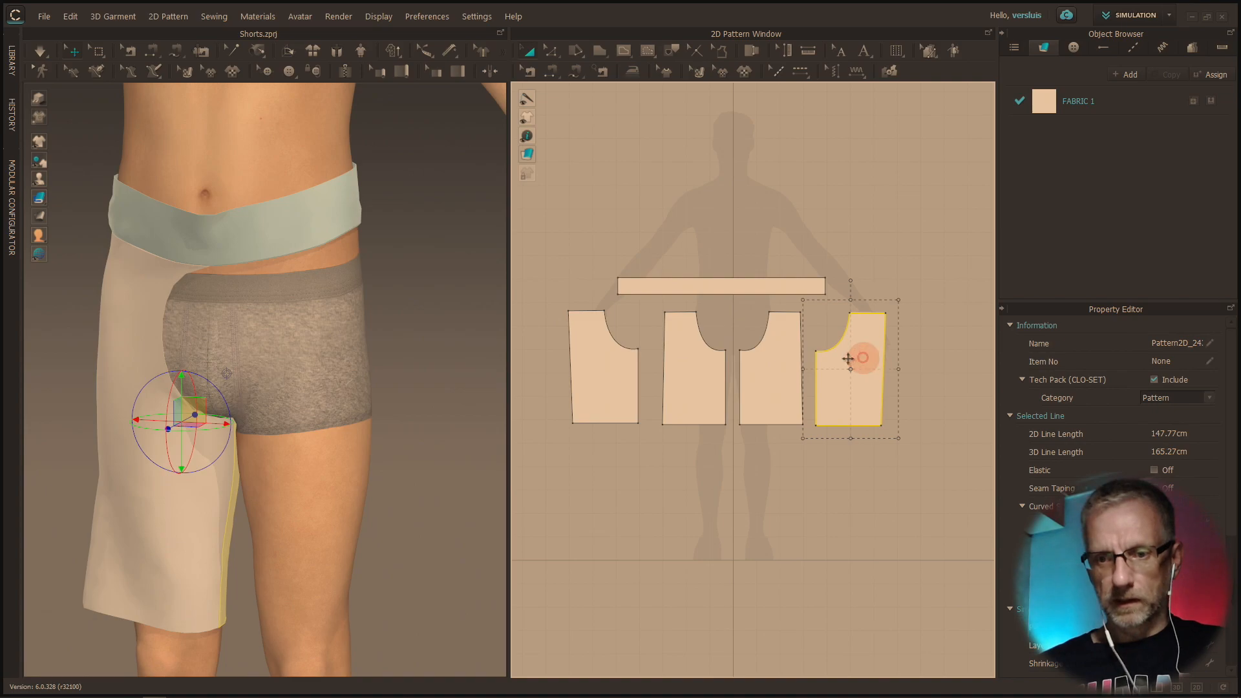
pyautogui.keyDown('shift'); pyautogui.click(794, 363); pyautogui.keyUp('shift')
pyautogui.keyDown('shift'); pyautogui.click(702, 372); pyautogui.keyUp('shift')
pyautogui.keyDown('shift'); pyautogui.click(620, 381); pyautogui.keyUp('shift')
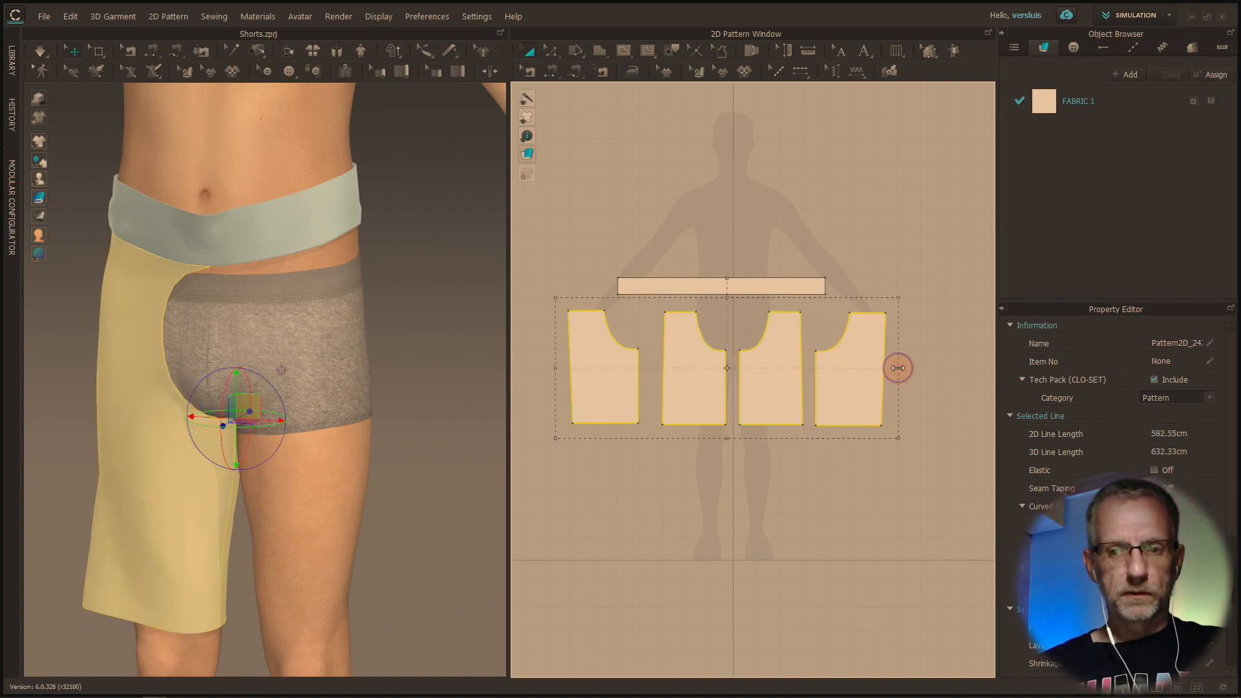
pyautogui.rightClick(918, 373)
pyautogui.click(847, 370)
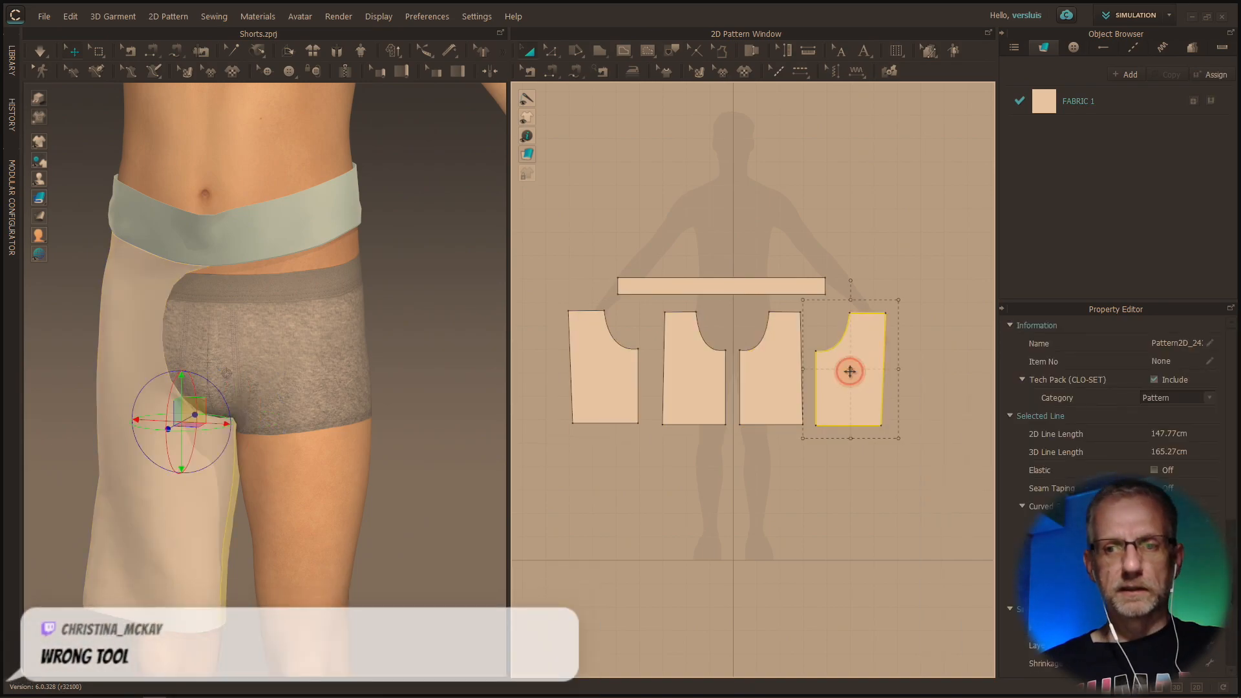
pyautogui.keyDown('shift'); pyautogui.click(794, 374); pyautogui.keyUp('shift')
pyautogui.keyDown('shift'); pyautogui.click(701, 374); pyautogui.keyUp('shift')
pyautogui.keyDown('shift'); pyautogui.click(621, 372); pyautogui.keyUp('shift')
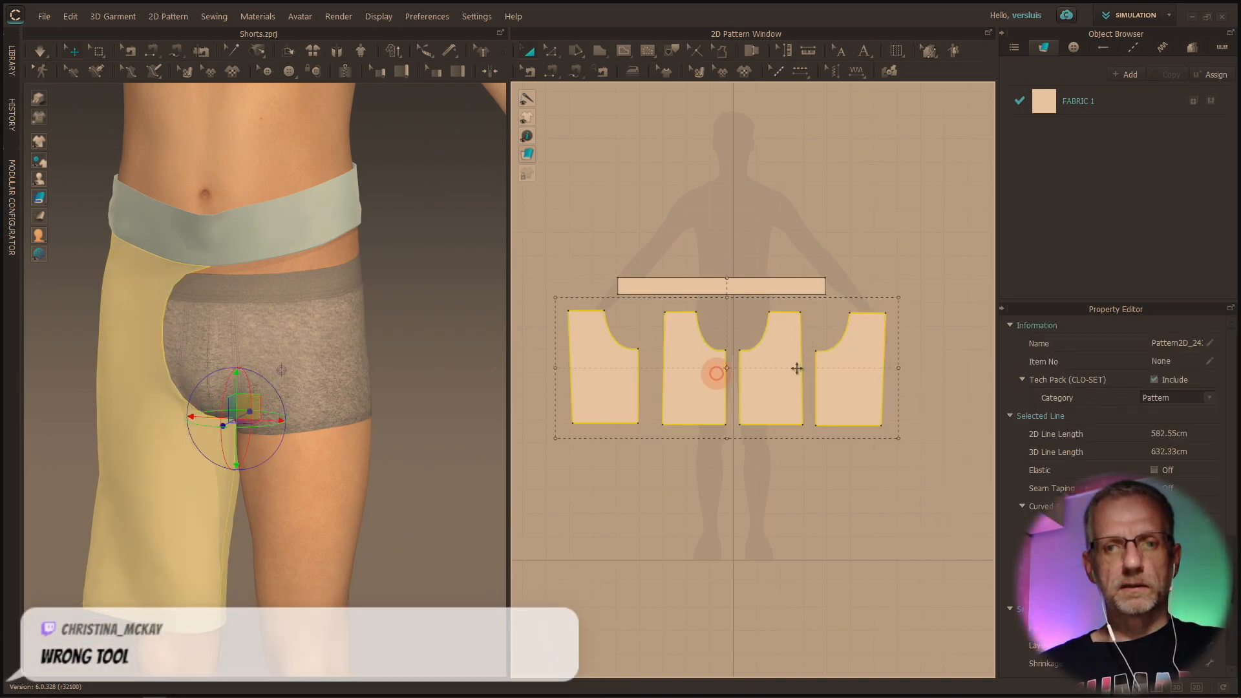
pyautogui.rightClick(901, 371)
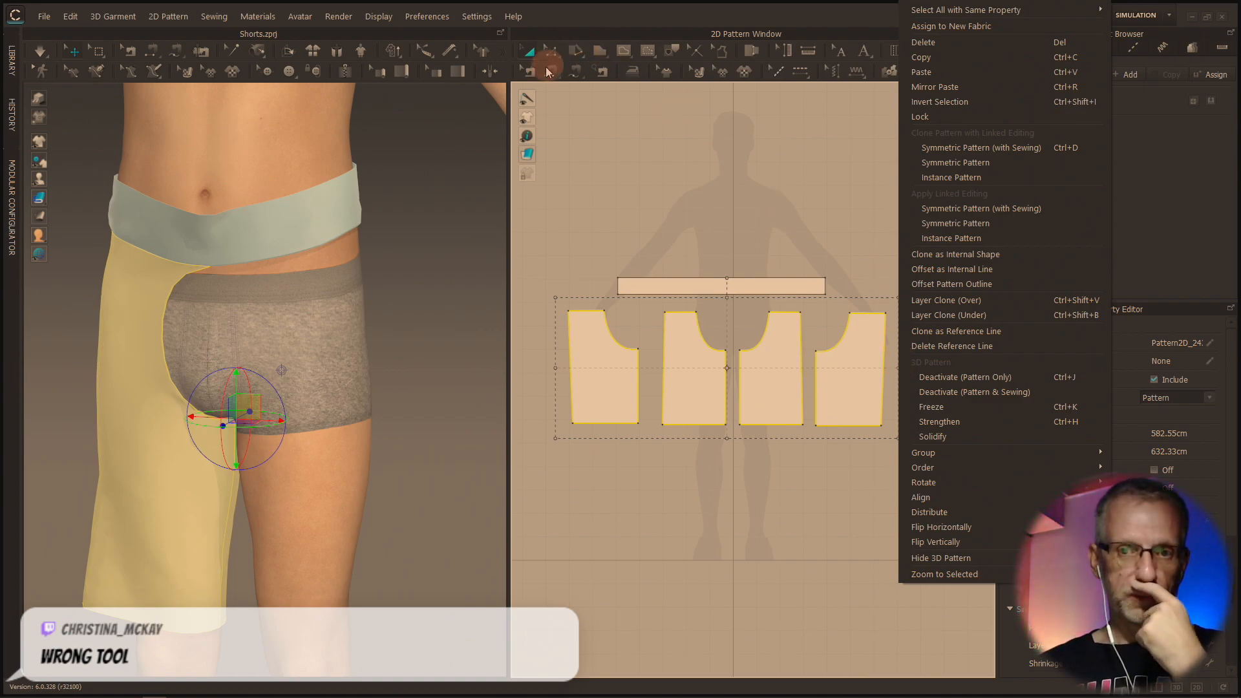
pyautogui.click(574, 28)
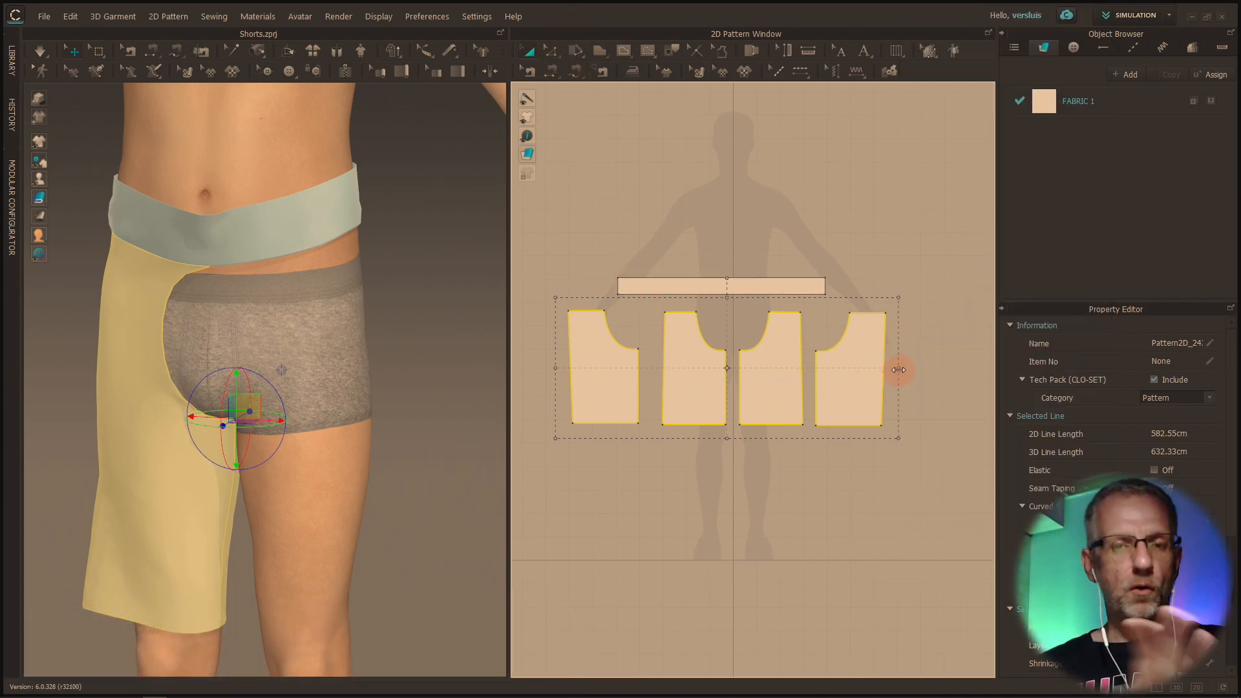
# Show only the 2D pattern layout and select the outer side edge of the far-right leg piece with Edit Pattern
pyautogui.click(550, 53)
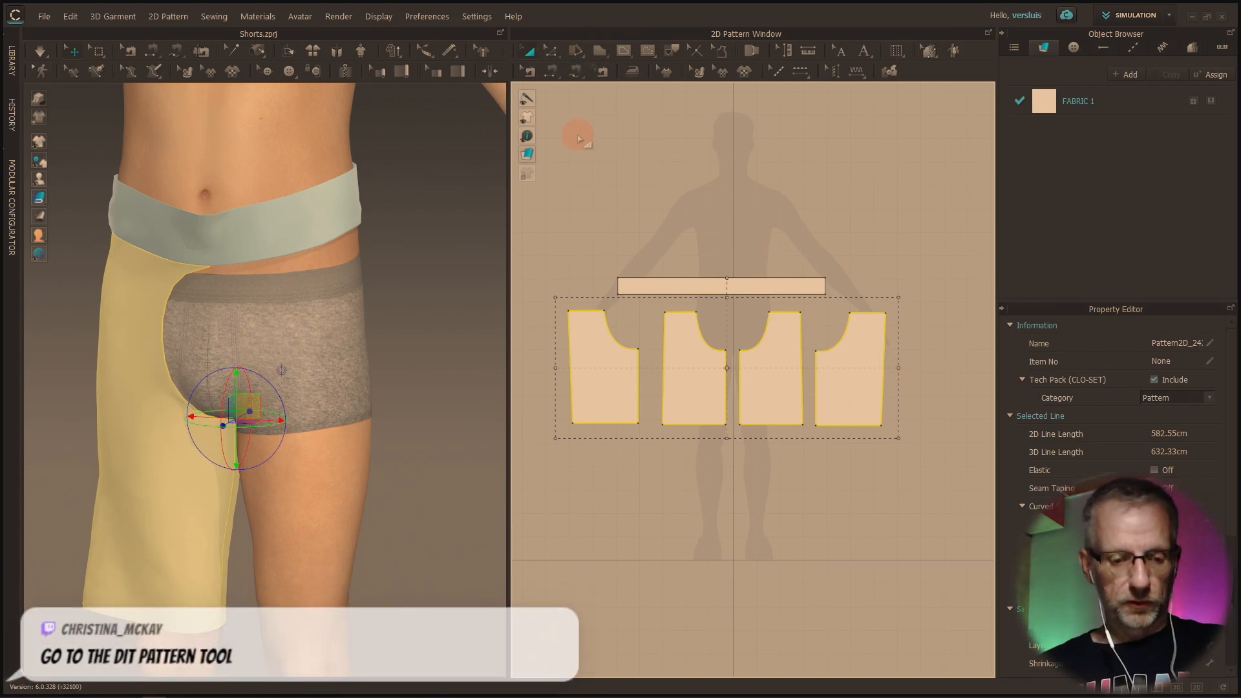
pyautogui.click(907, 379)
pyautogui.click(883, 386)
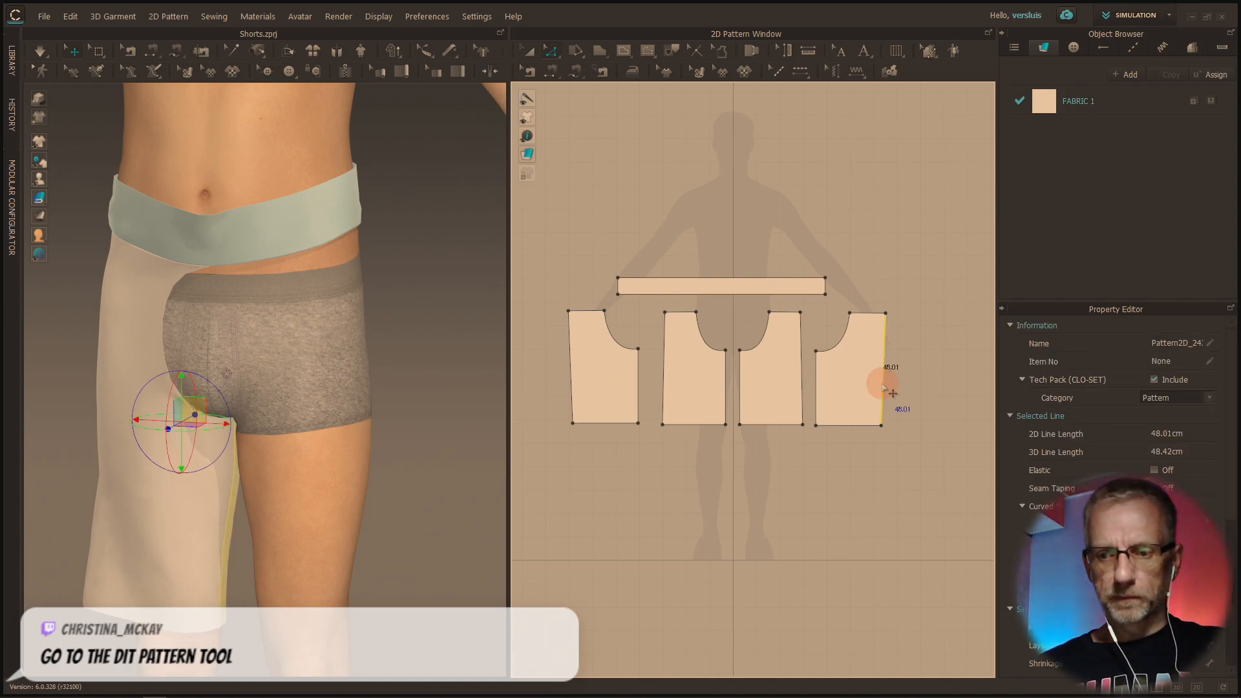
pyautogui.click(1198, 689)
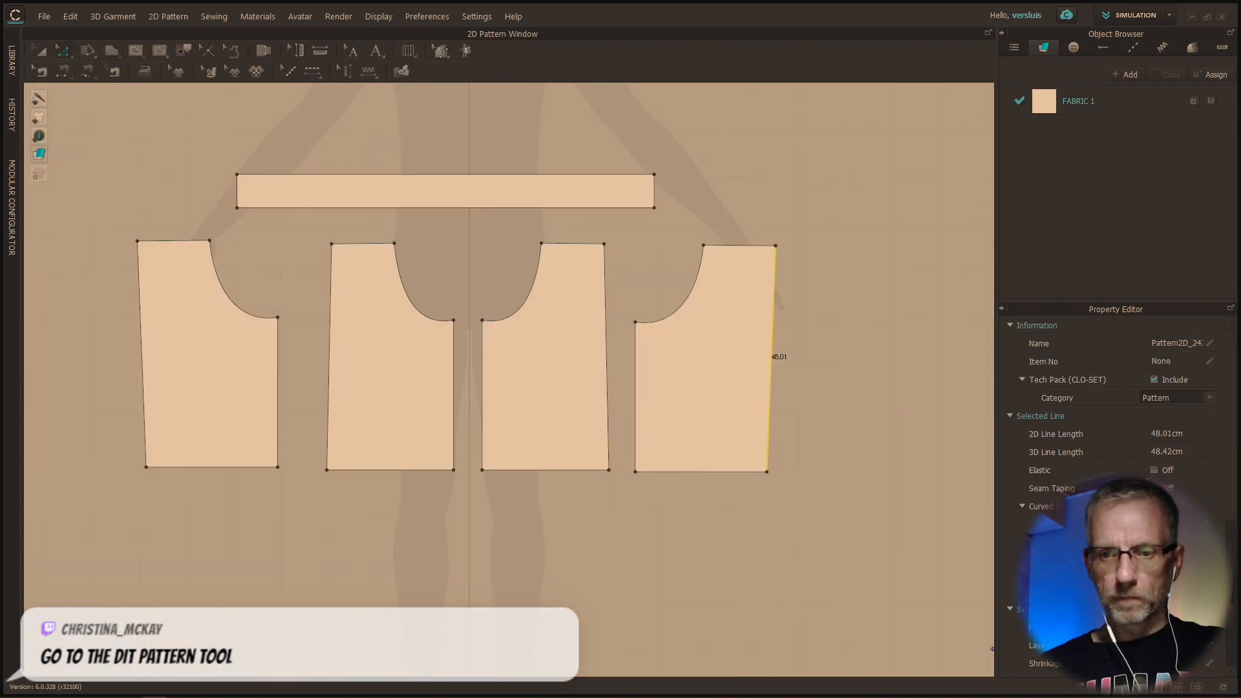
pyautogui.scroll(4, 942, 525)
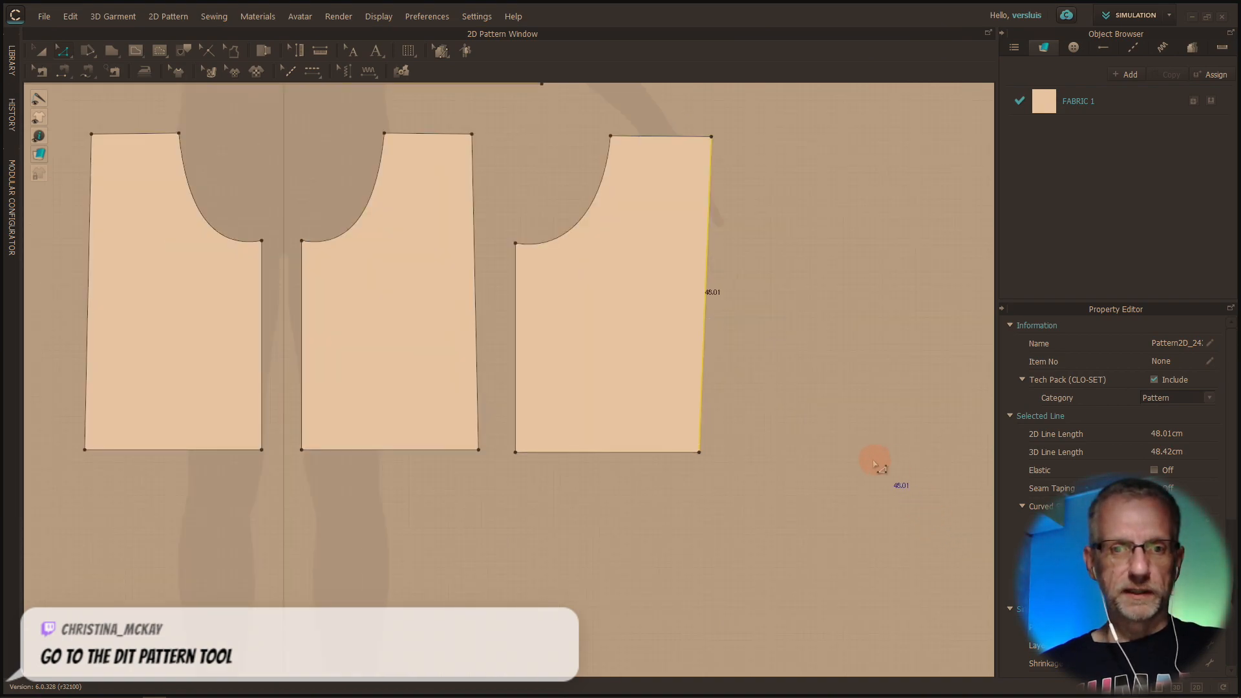
pyautogui.click(900, 509)
pyautogui.moveTo(865, 435); pyautogui.dragTo(930, 516, button='middle')
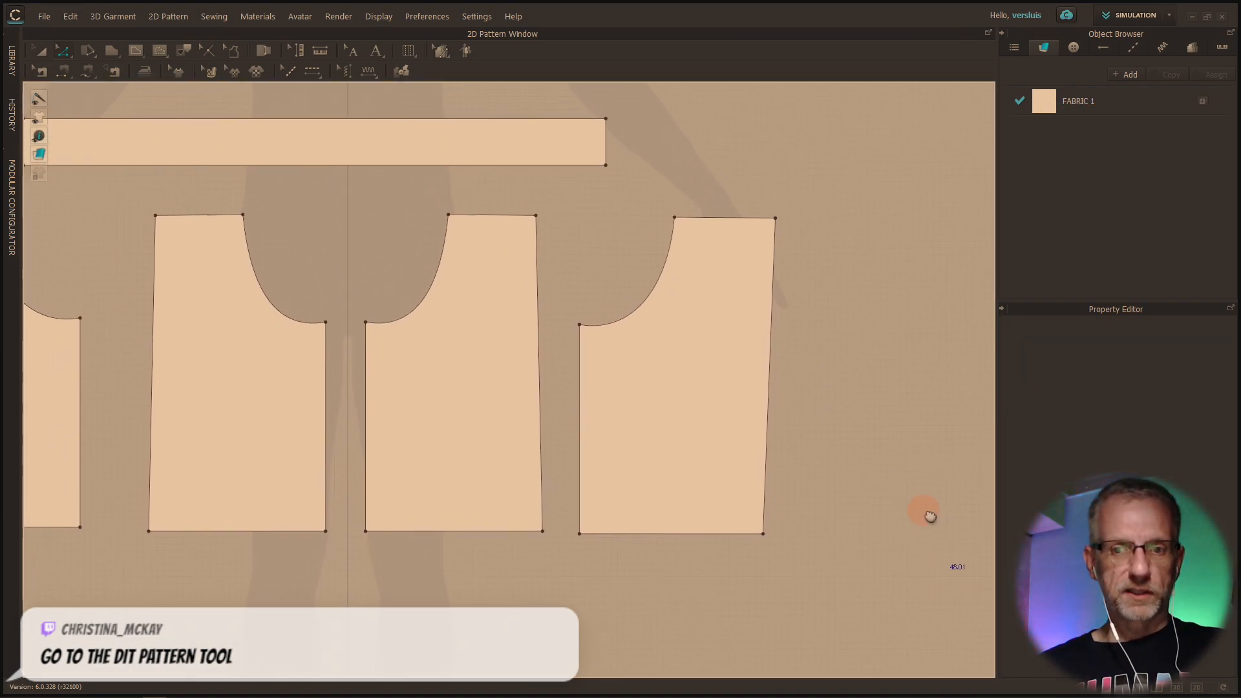
pyautogui.click(771, 452)
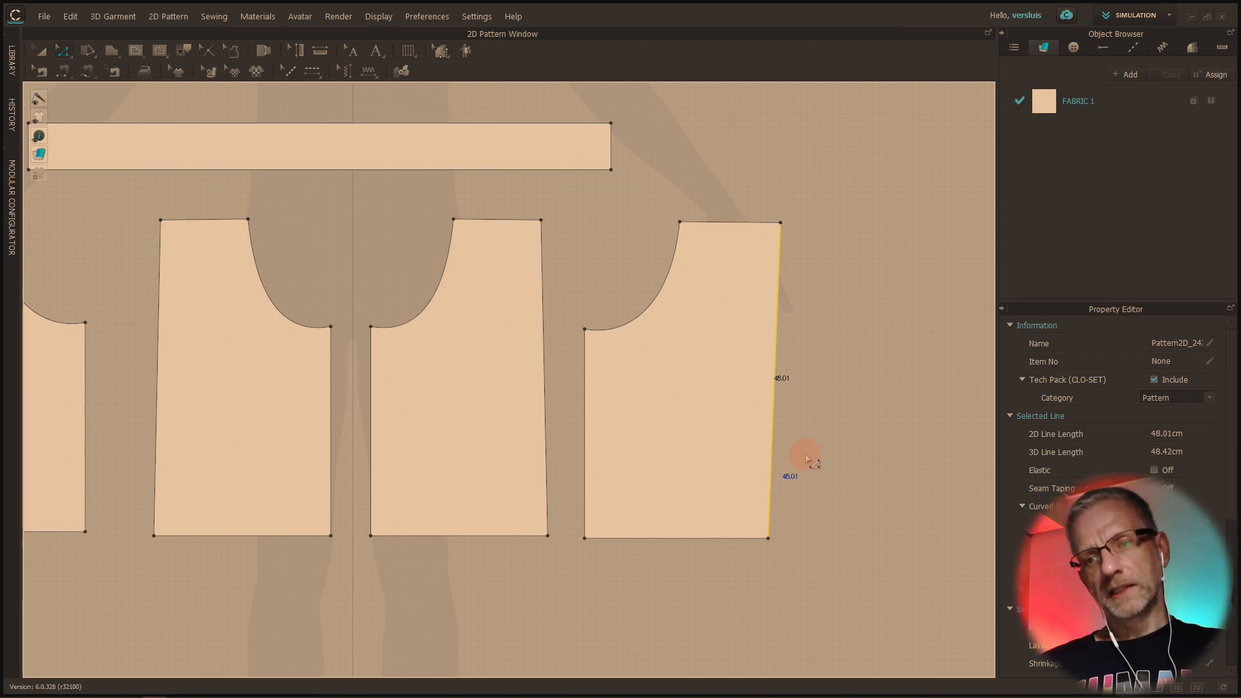
pyautogui.rightClick(815, 459)
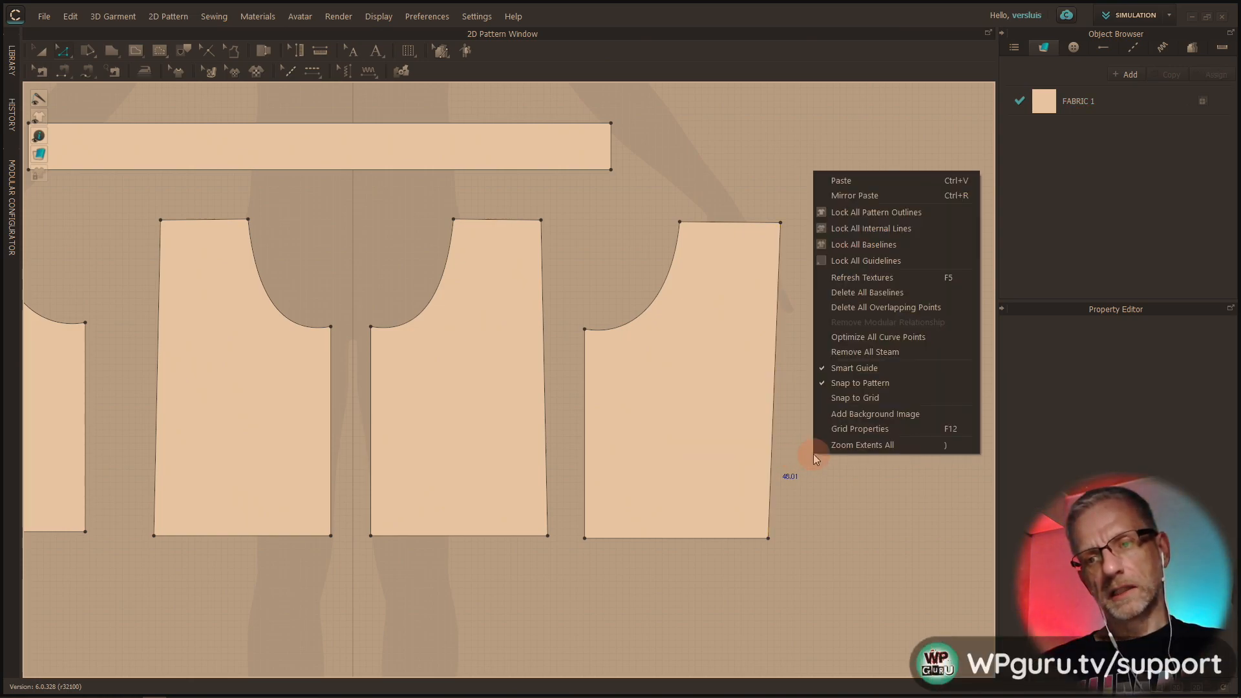
pyautogui.click(785, 438)
pyautogui.click(776, 442)
pyautogui.moveTo(786, 445); pyautogui.dragTo(806, 444)
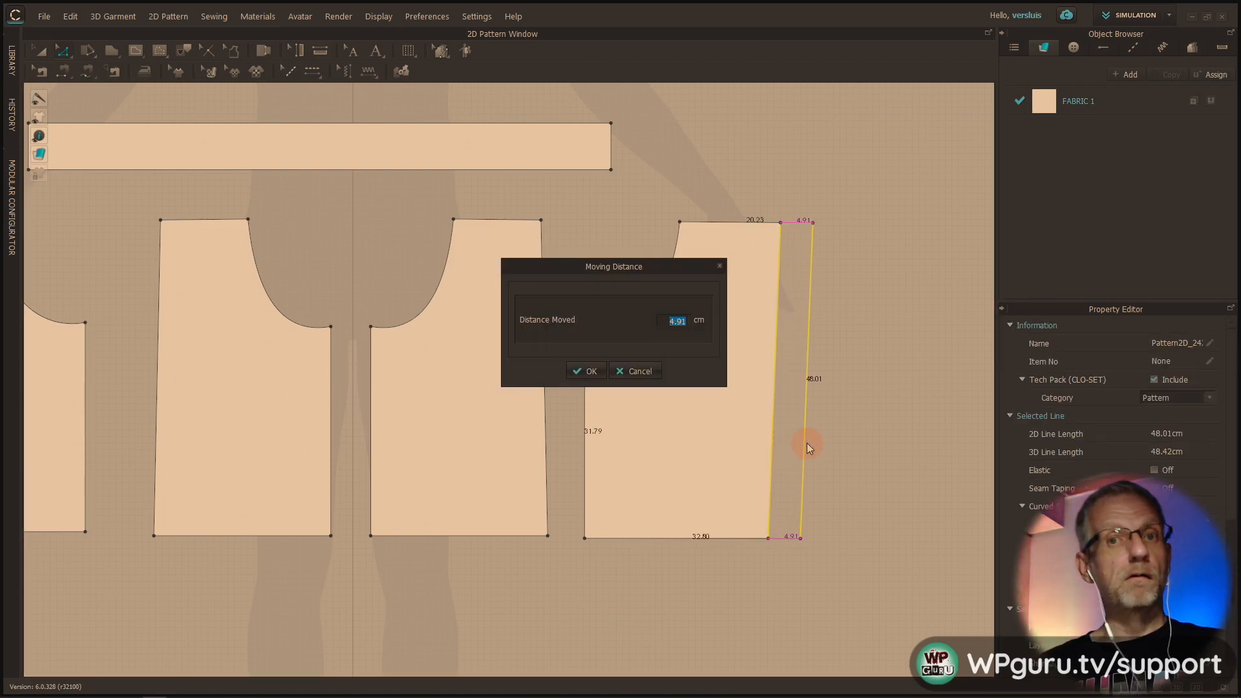
pyautogui.click(659, 371)
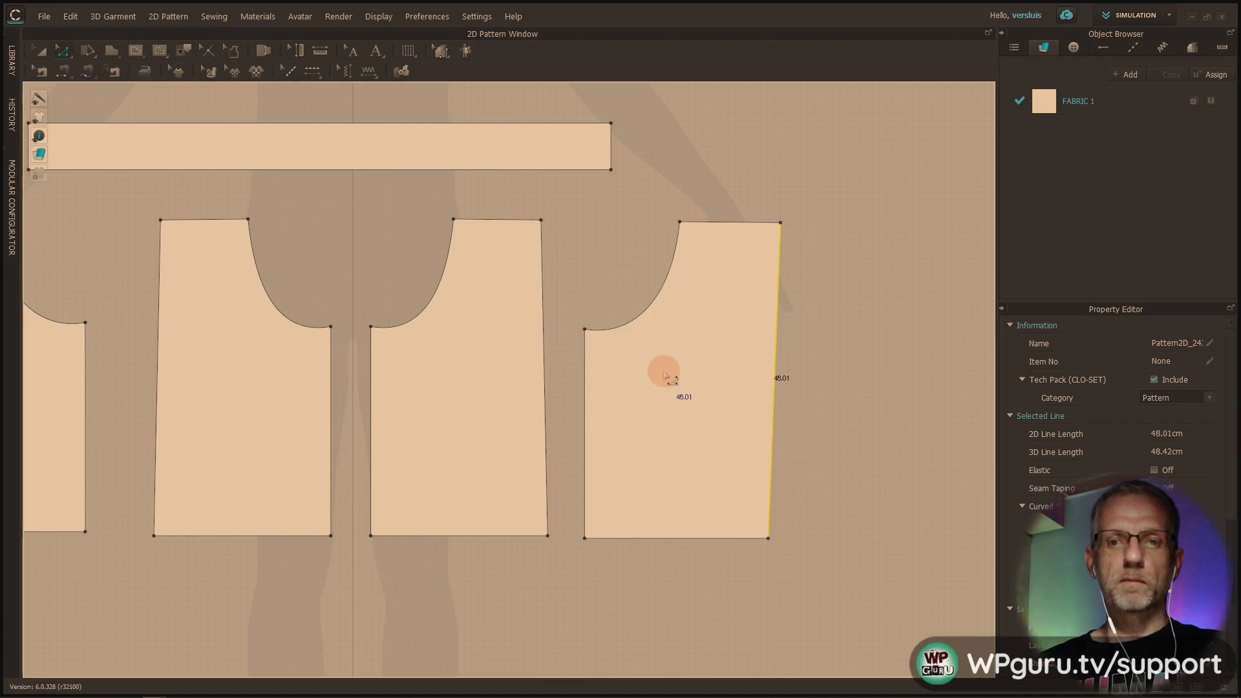
# Widen the far-right leg piece by moving its outer side edge outward by exactly 3 cm
pyautogui.click(811, 444)
pyautogui.click(773, 444)
pyautogui.moveTo(772, 443); pyautogui.dragTo(808, 444)
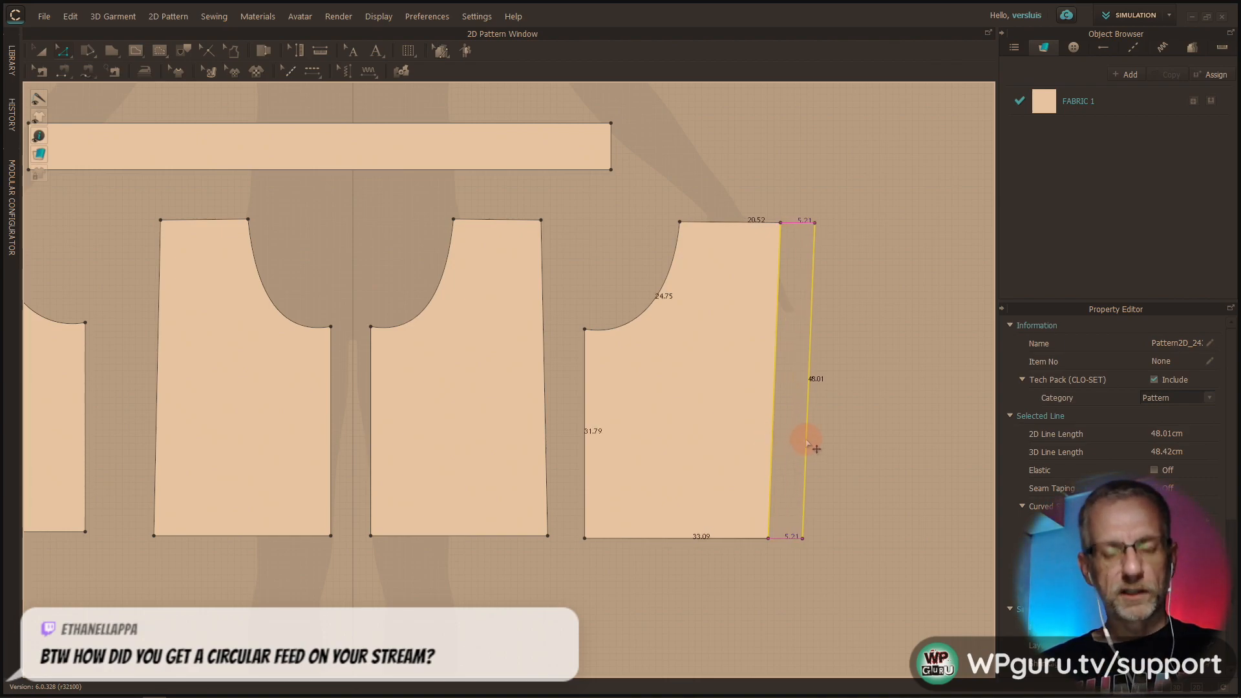
pyautogui.rightClick(806, 441)
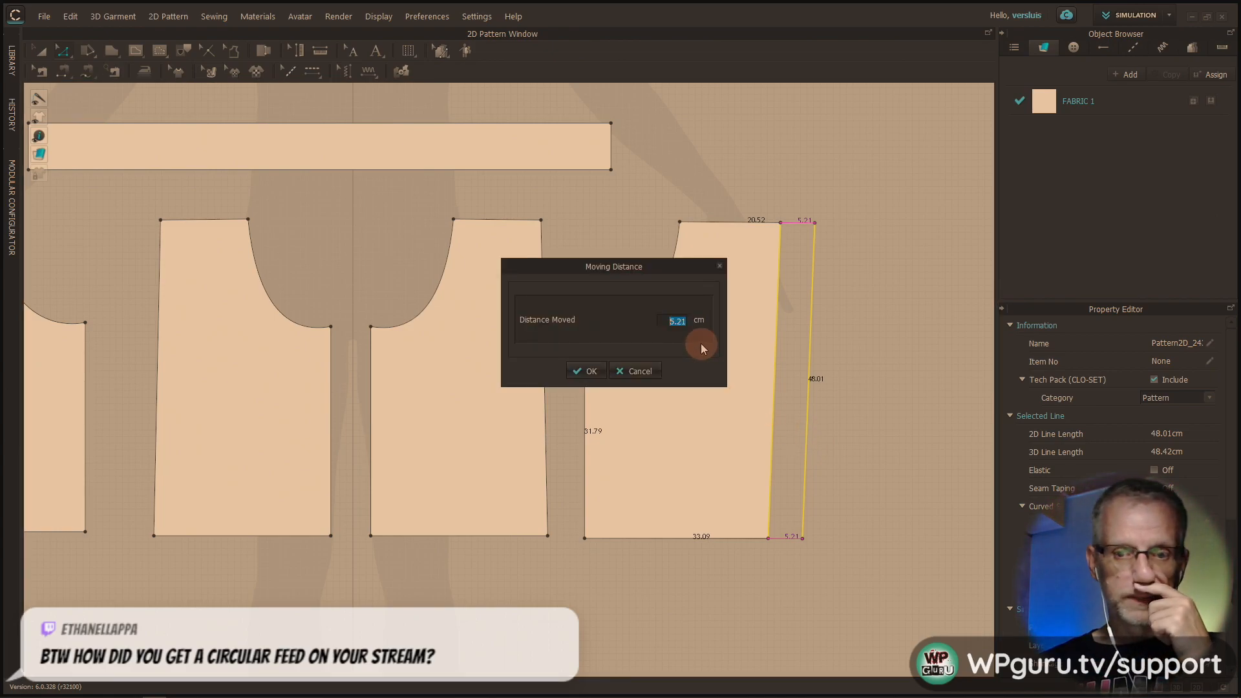
pyautogui.write('3')
pyautogui.press('Return')
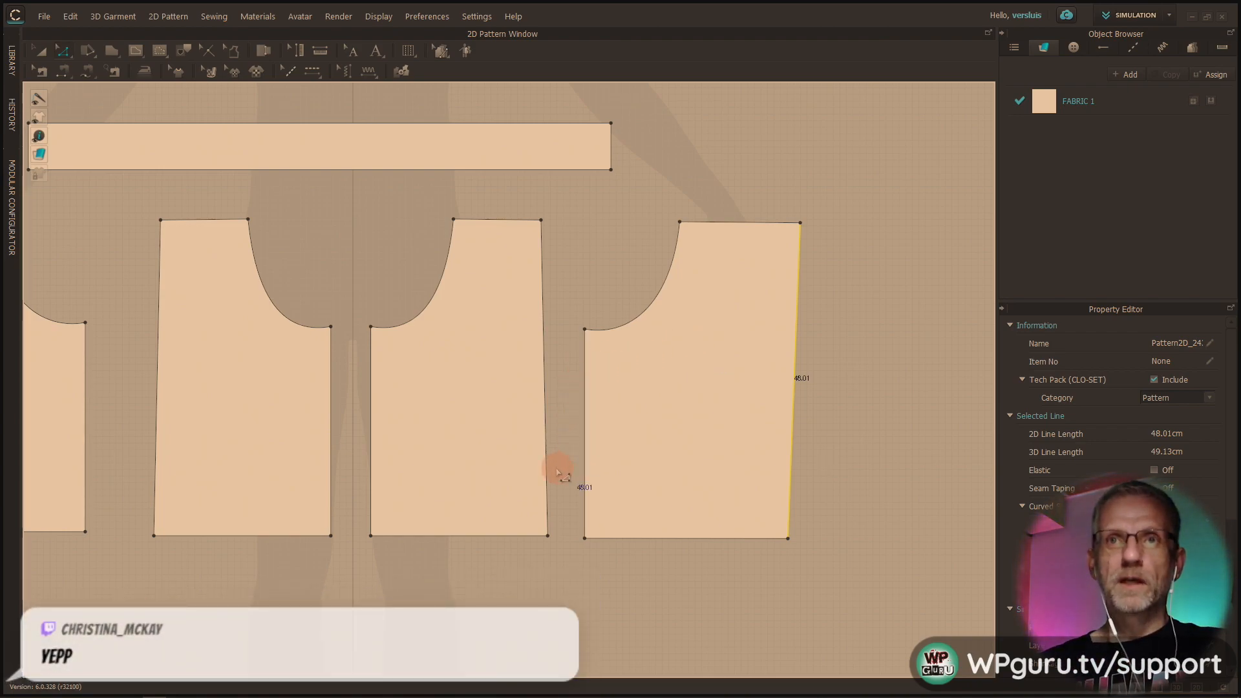
# Widen the far-left leg piece by moving its outer side edge outward by exactly 3 cm
pyautogui.moveTo(476, 557); pyautogui.dragTo(778, 556, button='right')
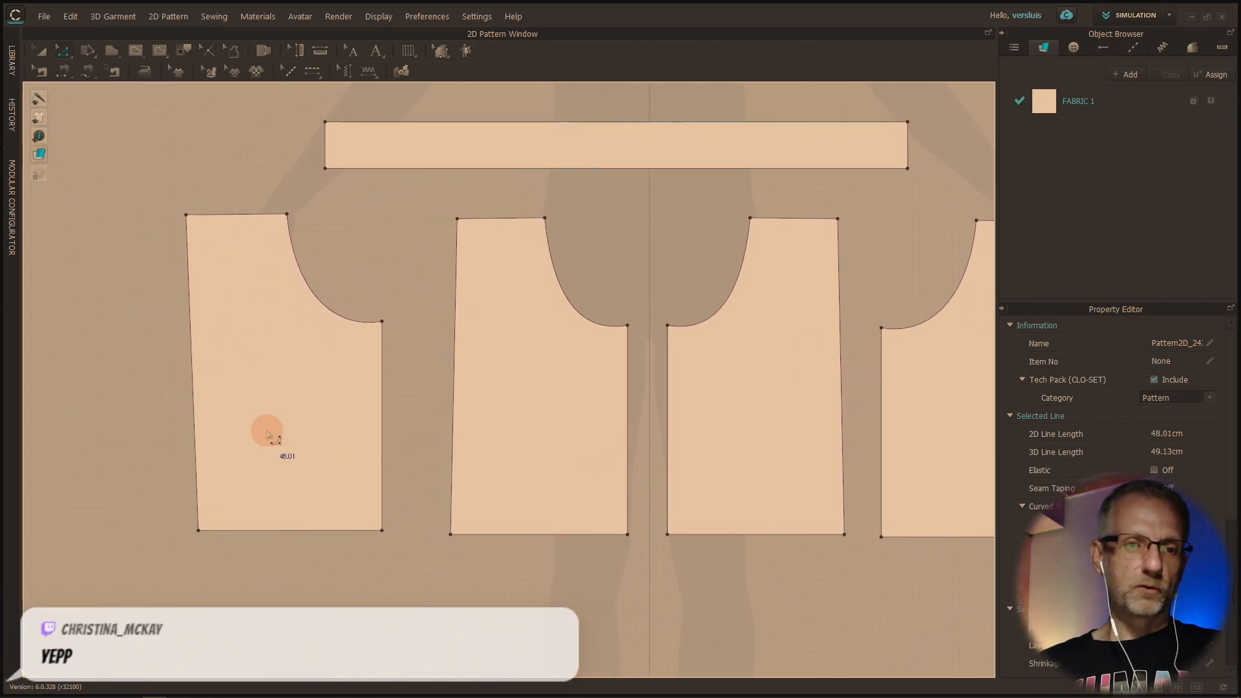
pyautogui.click(195, 437)
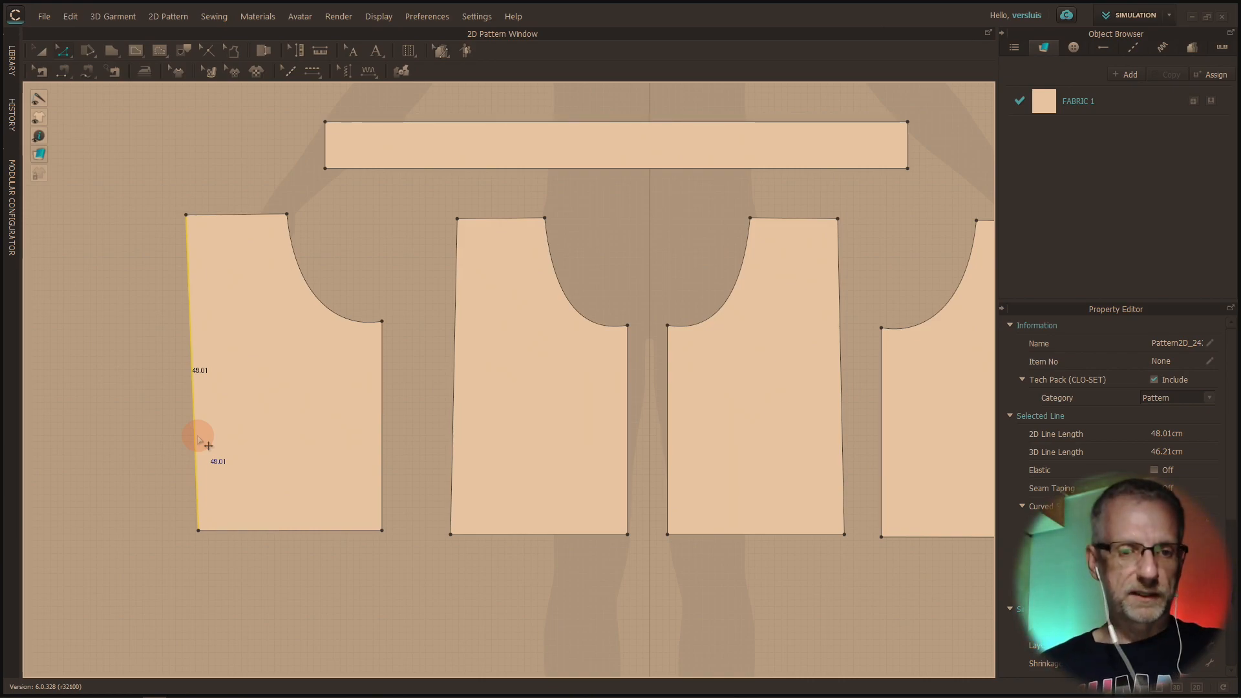
pyautogui.moveTo(199, 438); pyautogui.dragTo(148, 449)
pyautogui.rightClick(148, 448)
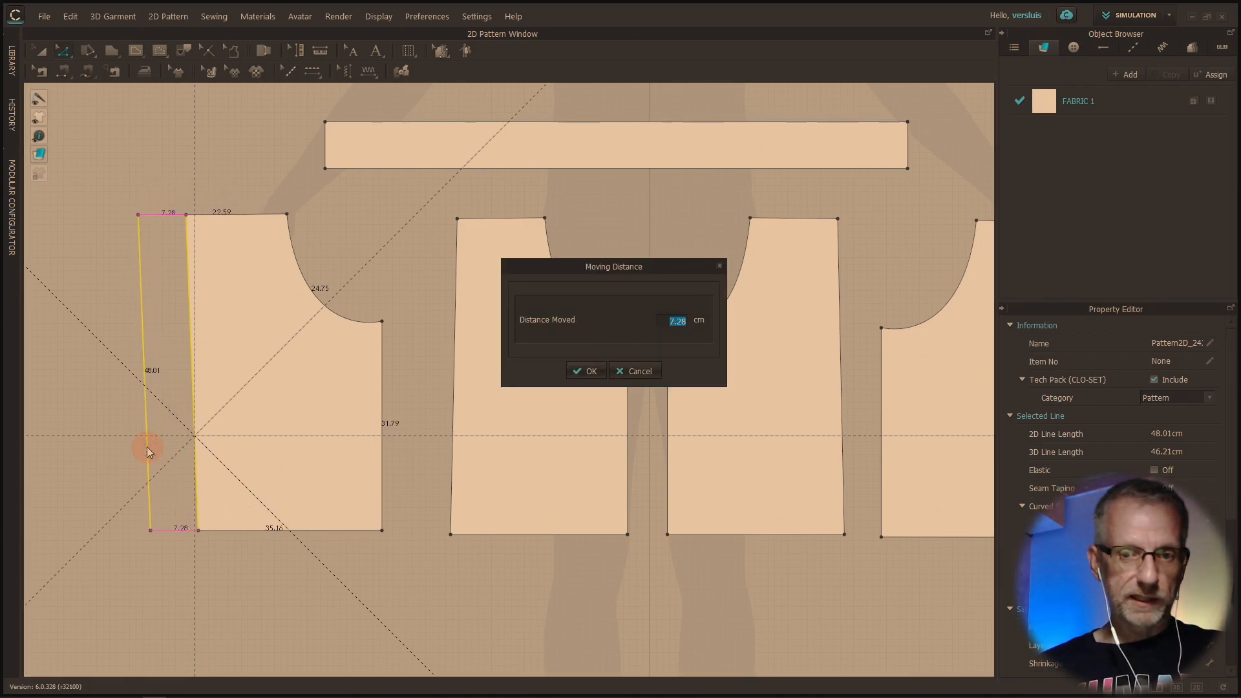
pyautogui.write('3')
pyautogui.press('Return')
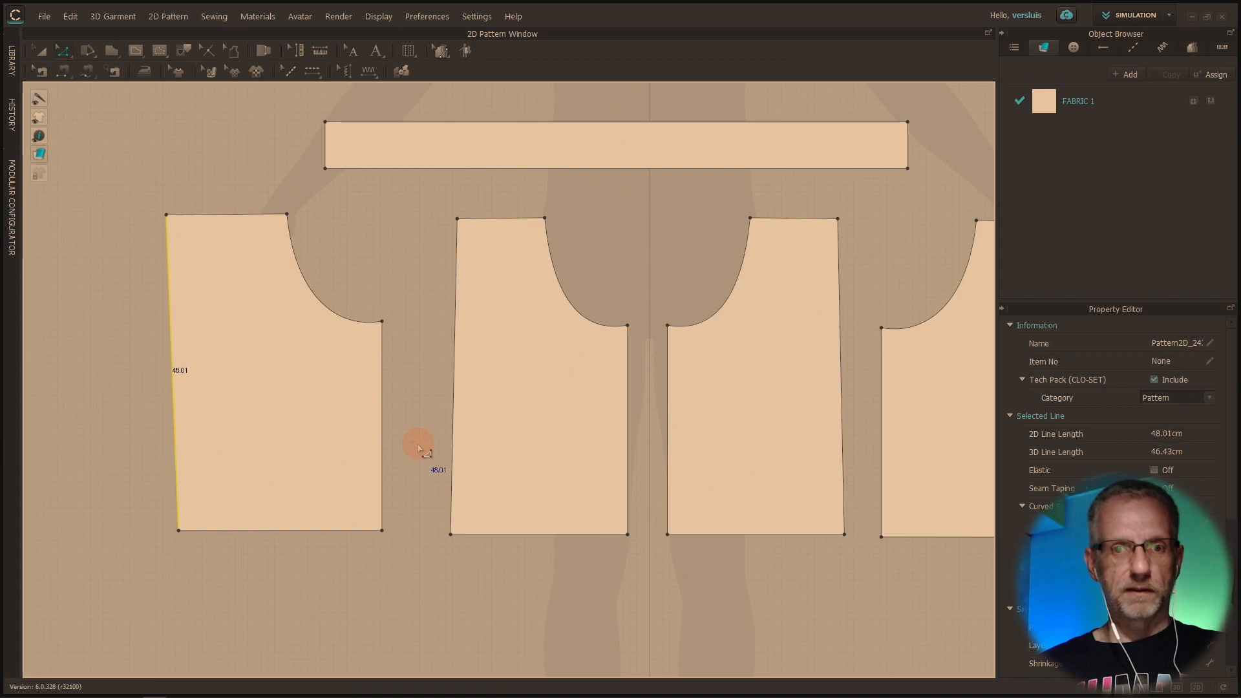
# Move the two outermost leg pieces further outward with Transform Pattern to leave space beside the middle pieces
pyautogui.scroll(3, 418, 449)
pyautogui.scroll(-7, 418, 449)
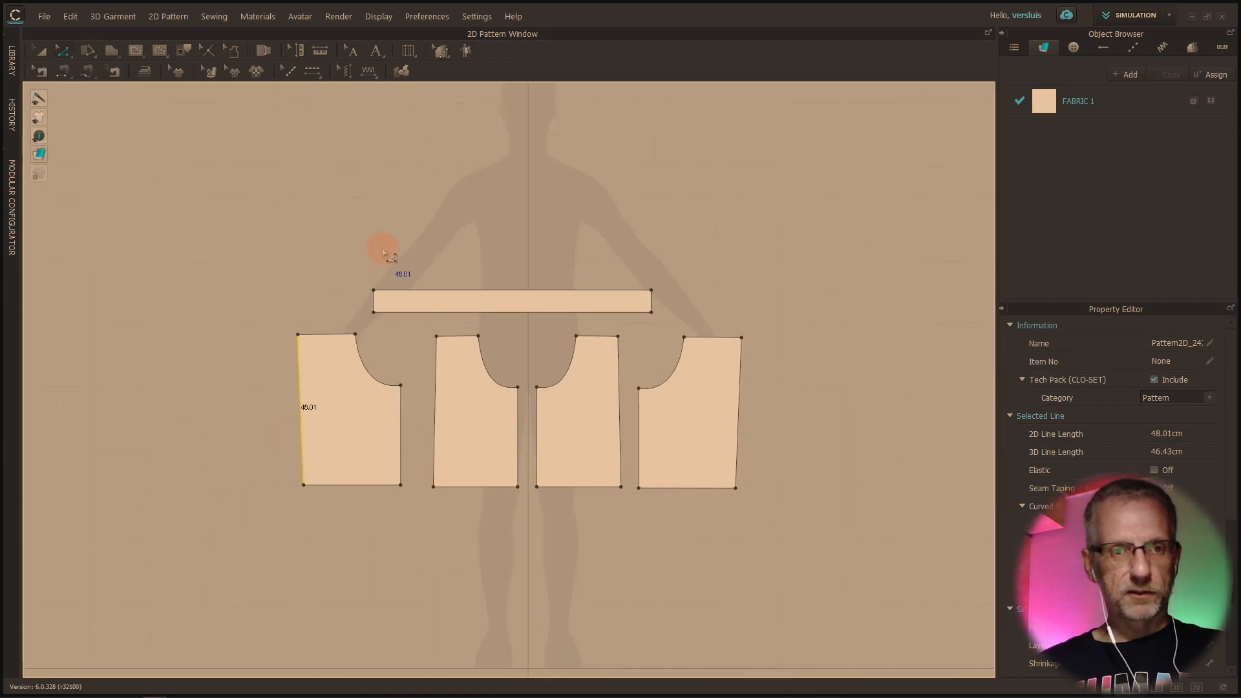
pyautogui.click(39, 57)
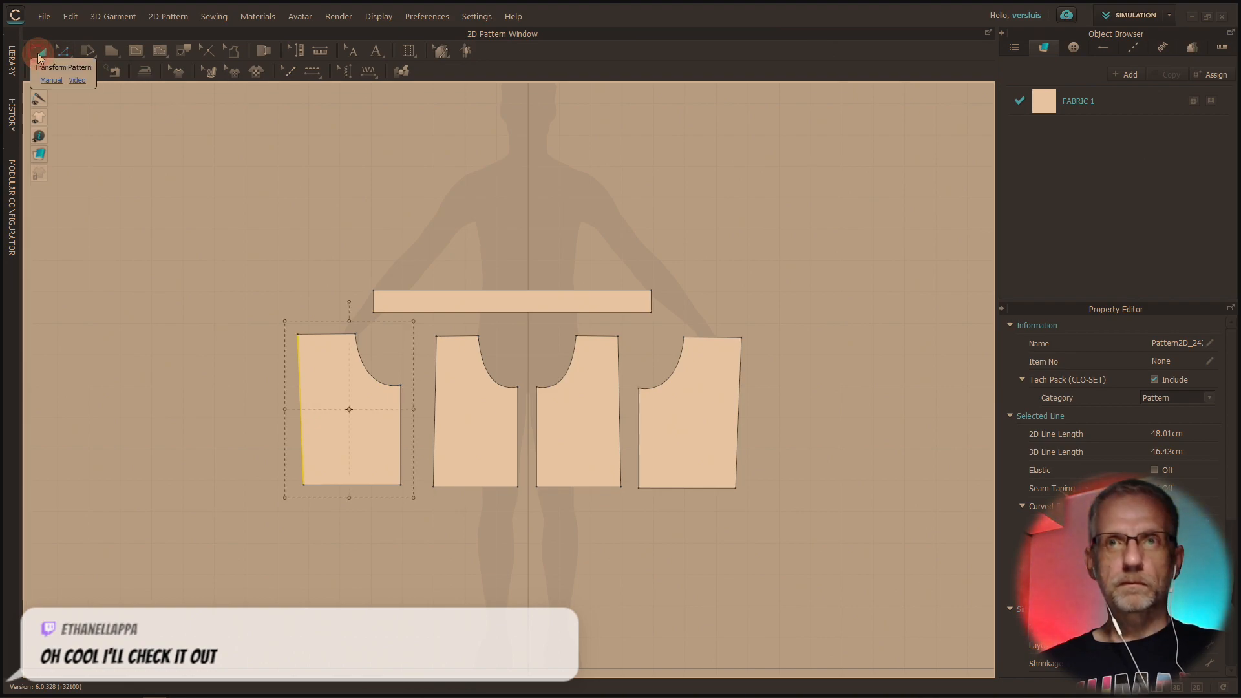
pyautogui.click(322, 414)
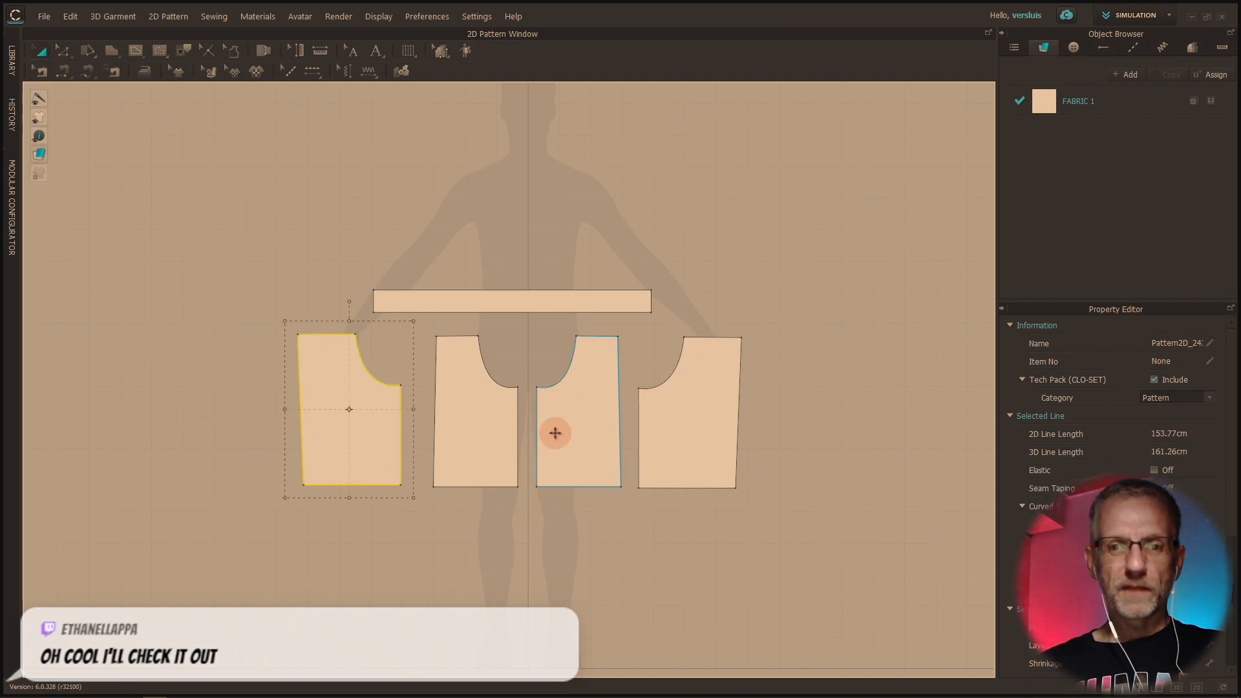
pyautogui.moveTo(371, 437); pyautogui.dragTo(314, 438)
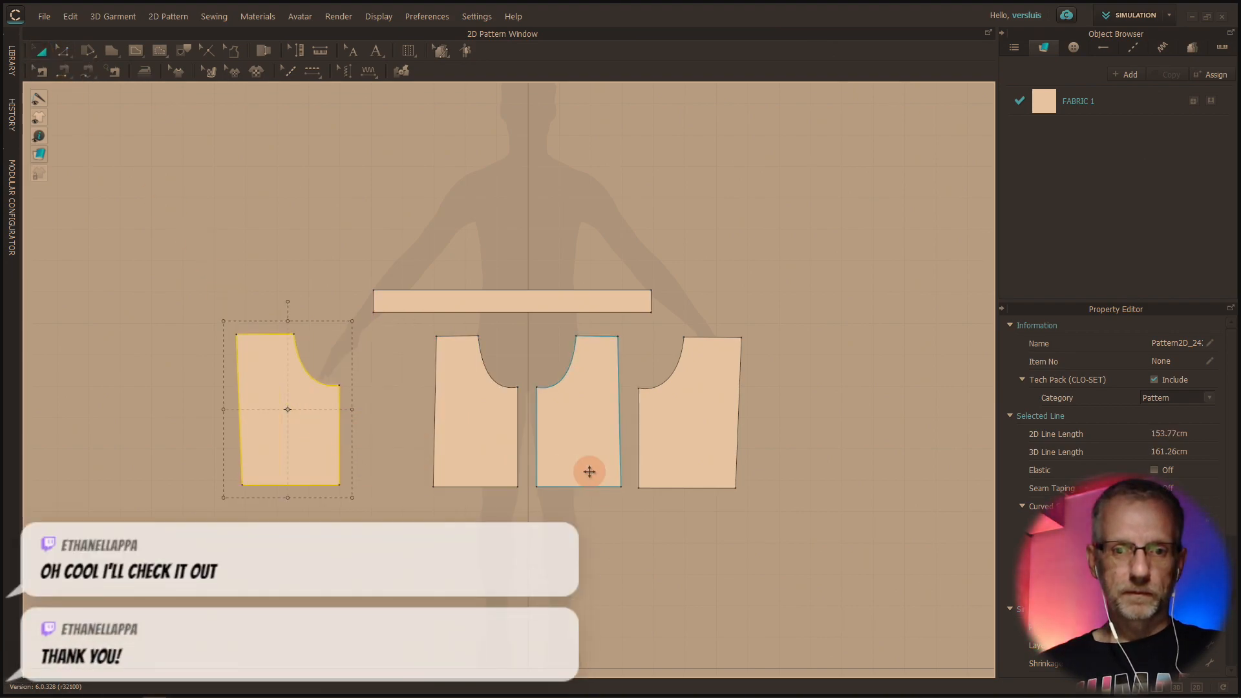
pyautogui.moveTo(681, 448); pyautogui.dragTo(755, 457)
# Widen both middle leg pieces by moving each one's outer side edge outward by 3 cm
pyautogui.scroll(3, 572, 438)
pyautogui.scroll(2, 572, 437)
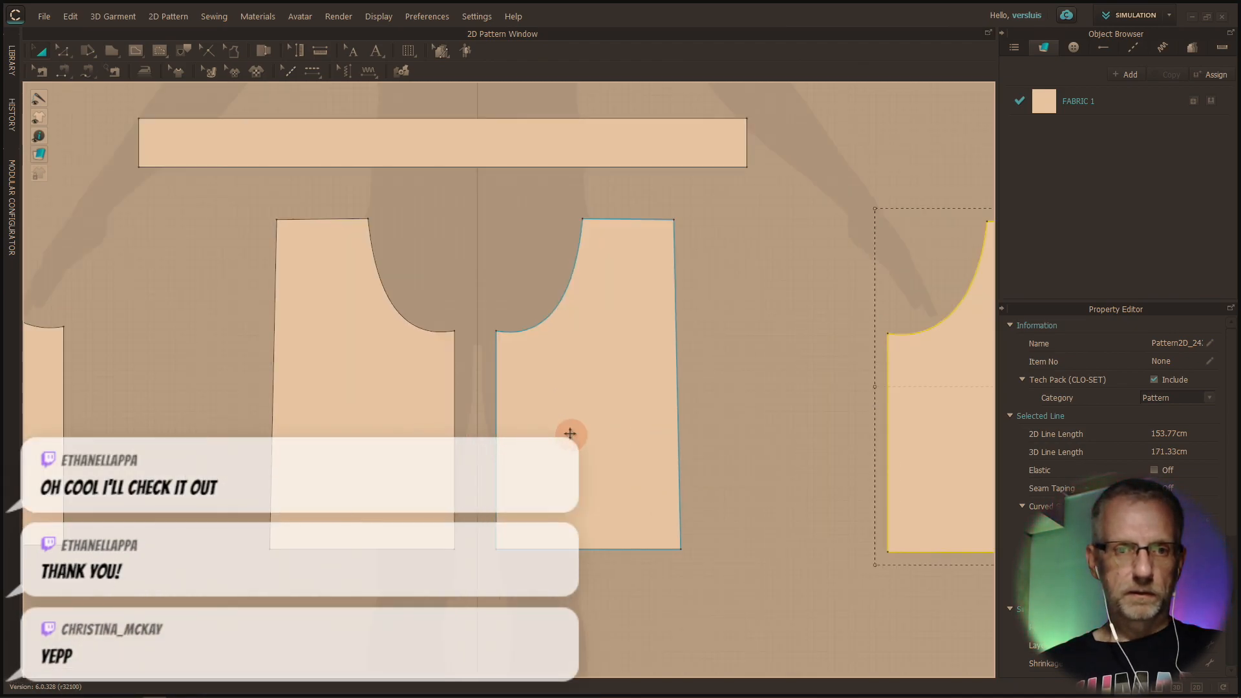
pyautogui.press('z')
pyautogui.click(678, 385)
pyautogui.moveTo(679, 386); pyautogui.dragTo(706, 388, button='right')
pyautogui.write('3')
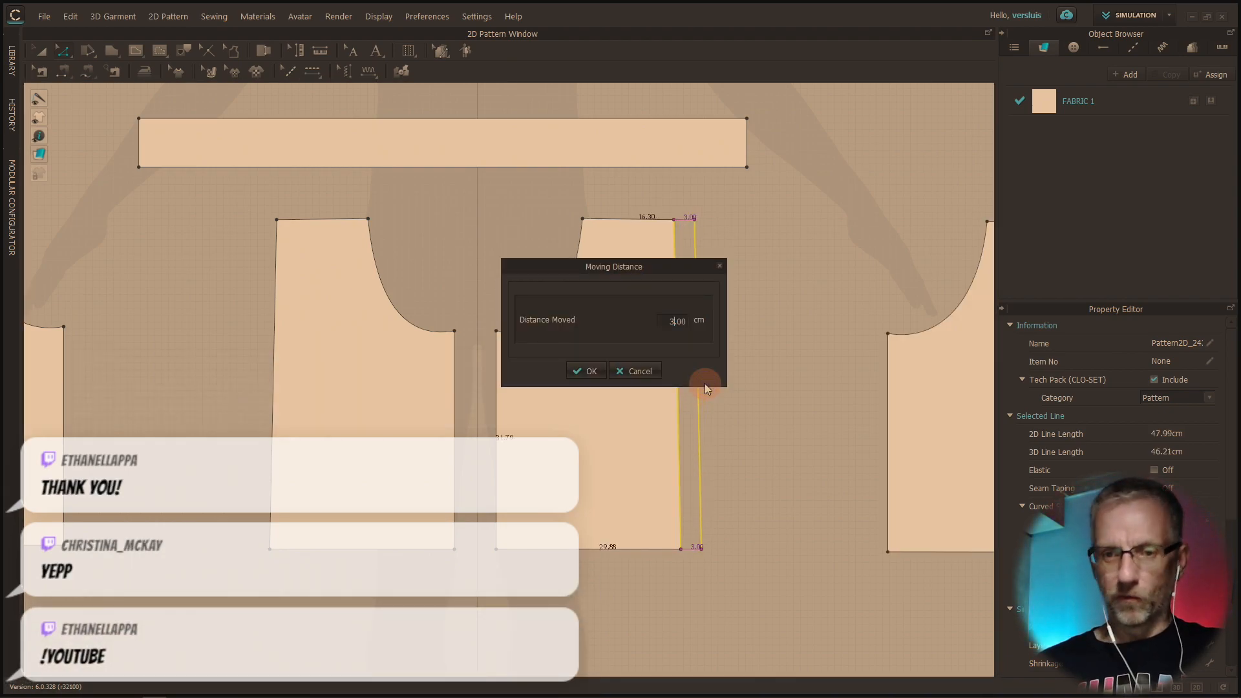
pyautogui.press('Return')
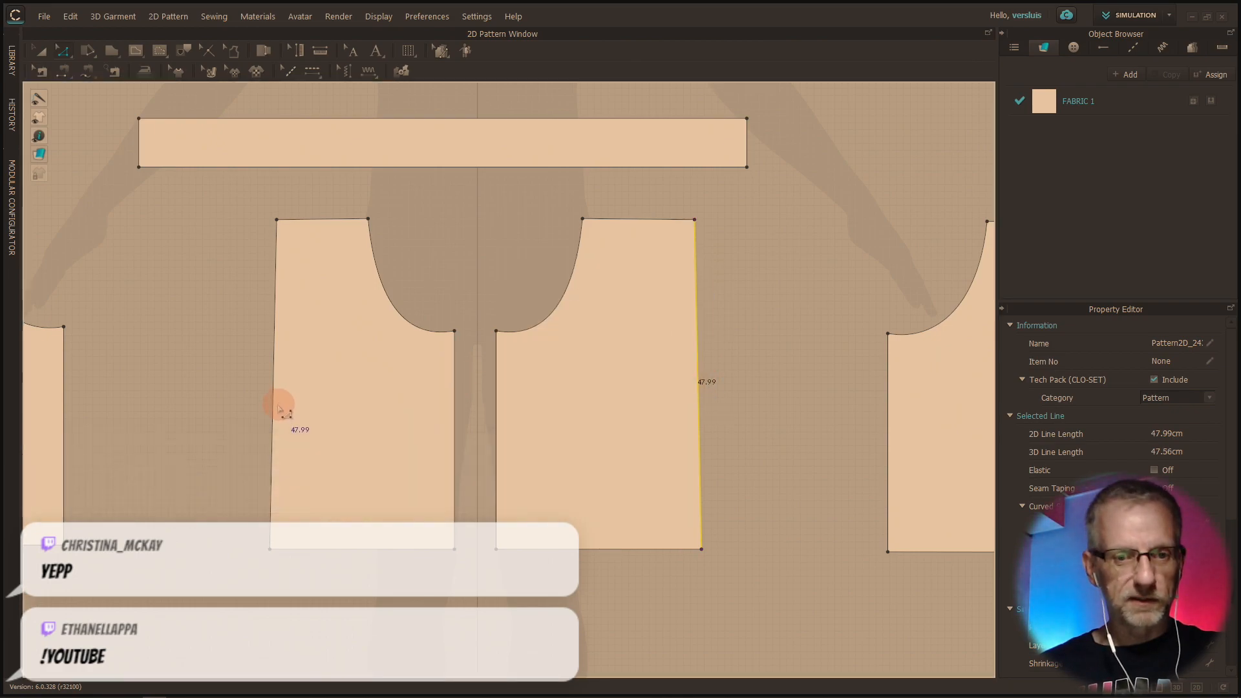
pyautogui.moveTo(274, 409); pyautogui.dragTo(252, 413, button='right')
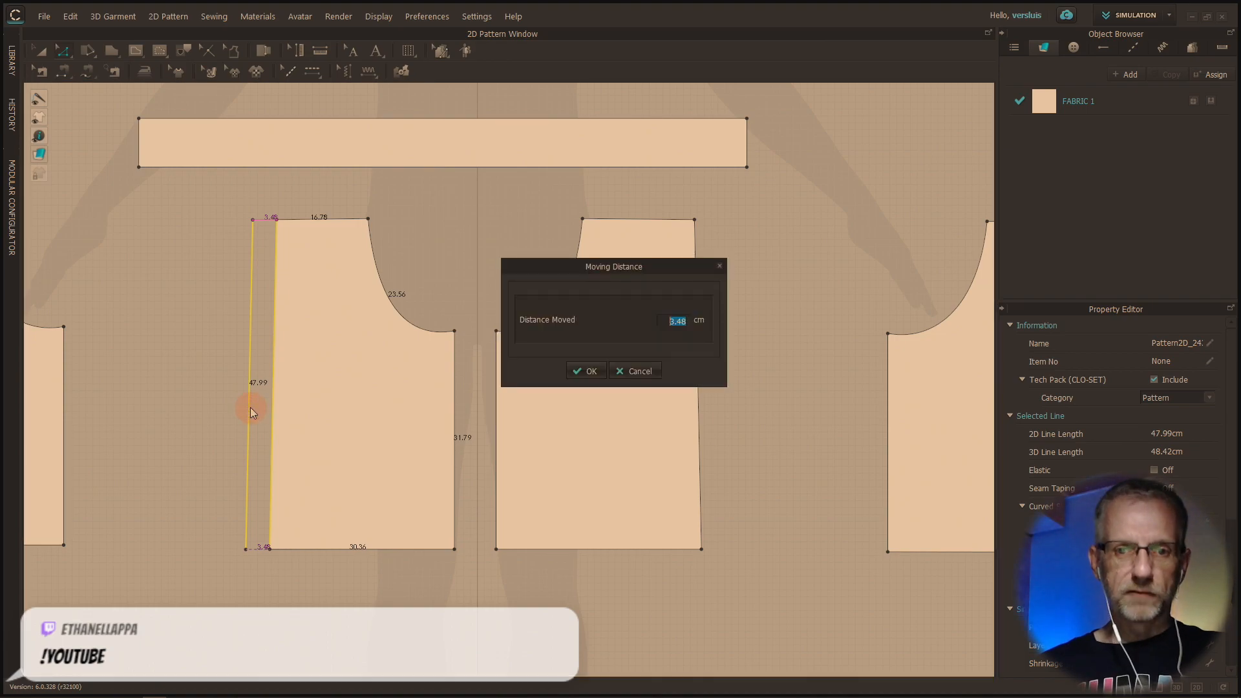
pyautogui.press('Return')
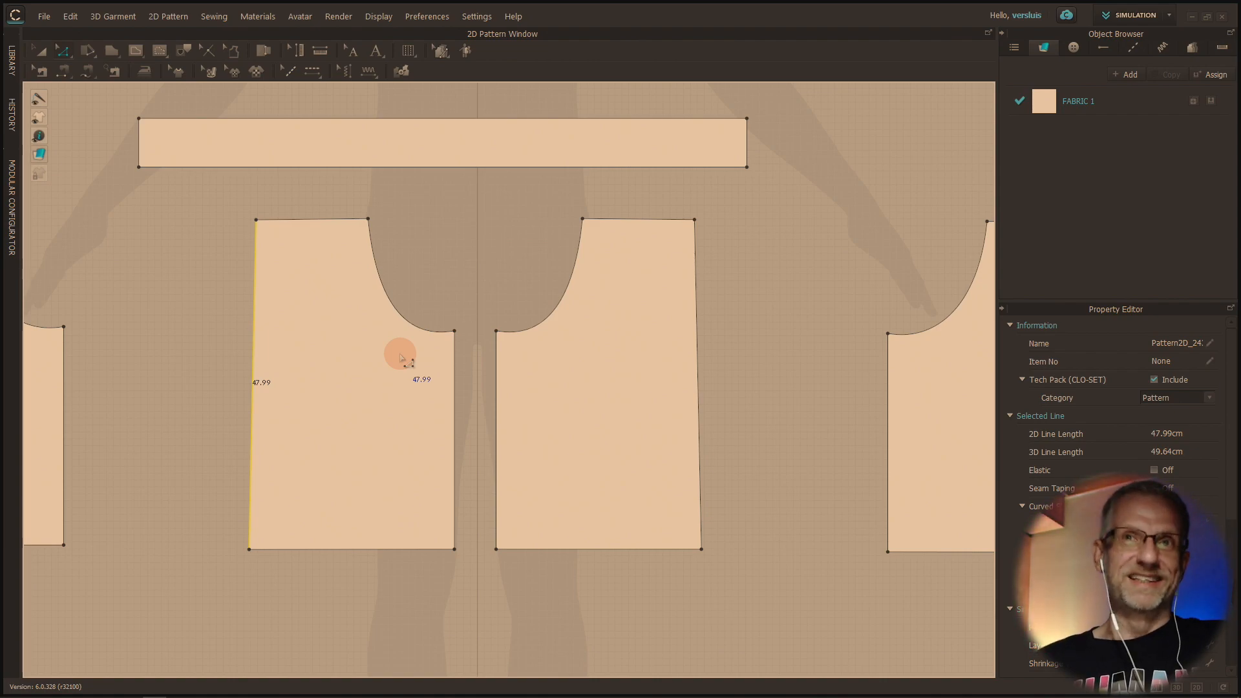
# Move the two outermost leg pieces back inward with Transform Pattern so they sit closer to the middle pieces
pyautogui.scroll(2, 401, 357)
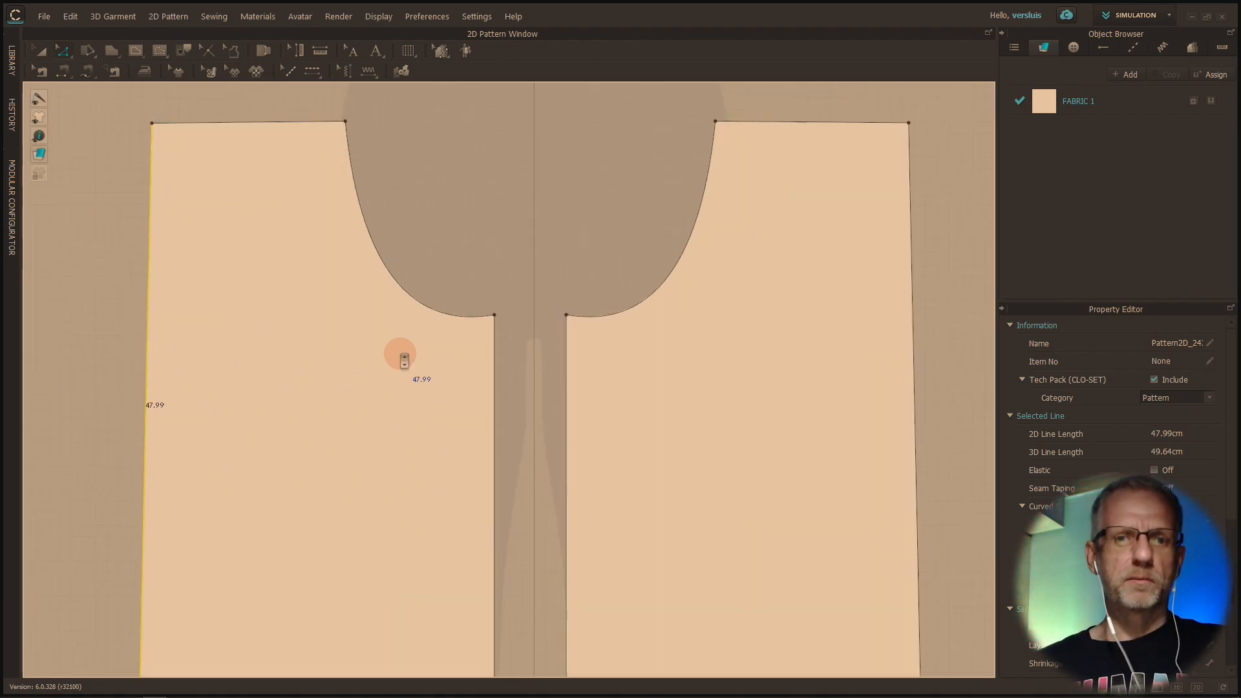
pyautogui.scroll(-4, 402, 358)
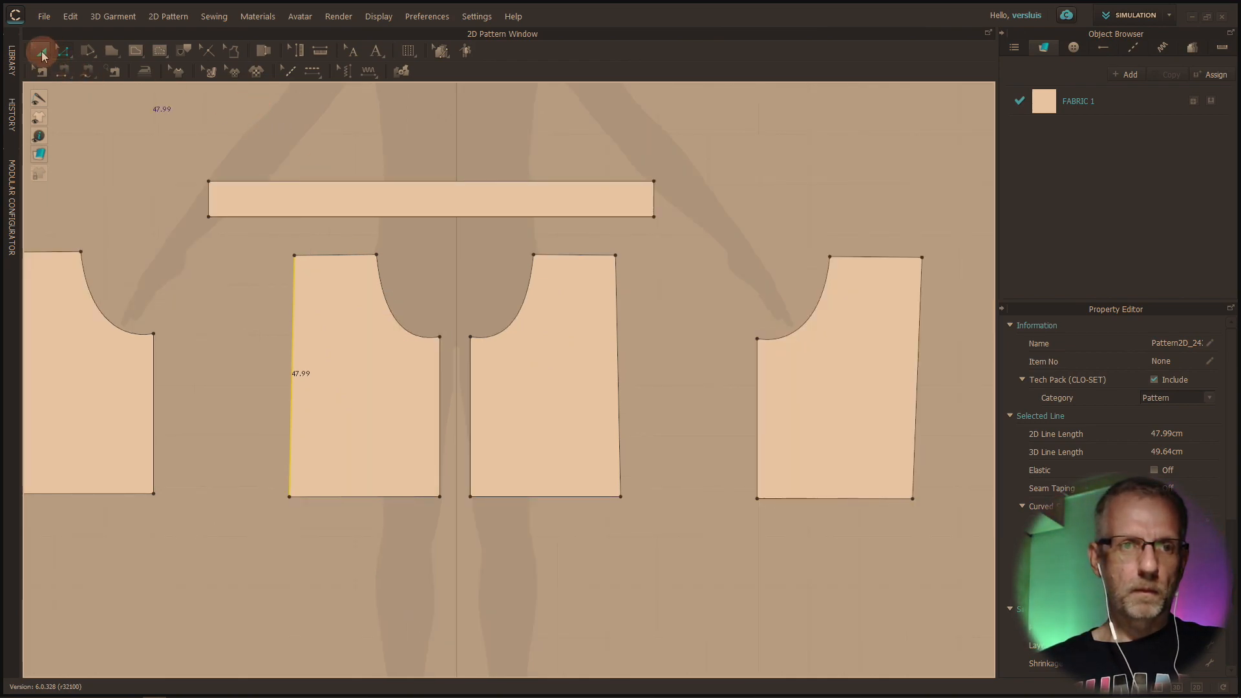
pyautogui.click(42, 56)
pyautogui.moveTo(77, 397); pyautogui.dragTo(137, 400)
pyautogui.moveTo(788, 457); pyautogui.dragTo(713, 457)
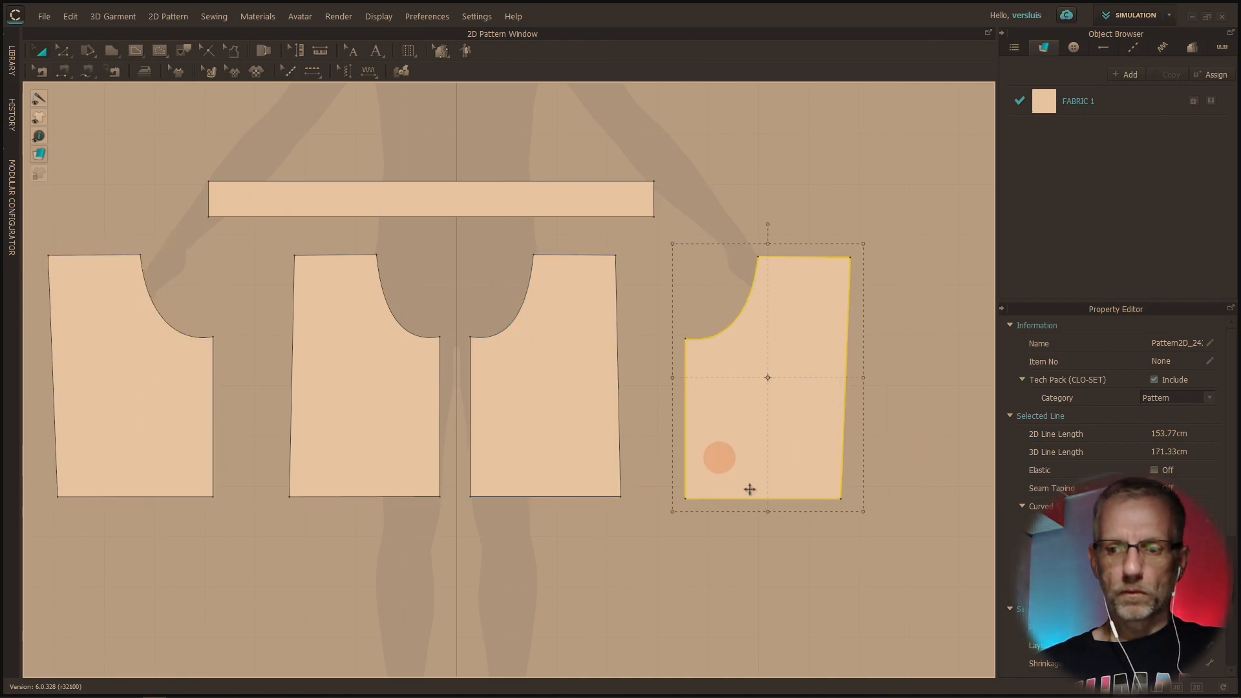
# Show the 3D garment beside the 2D patterns and start the simulation of the shorts
pyautogui.click(1157, 689)
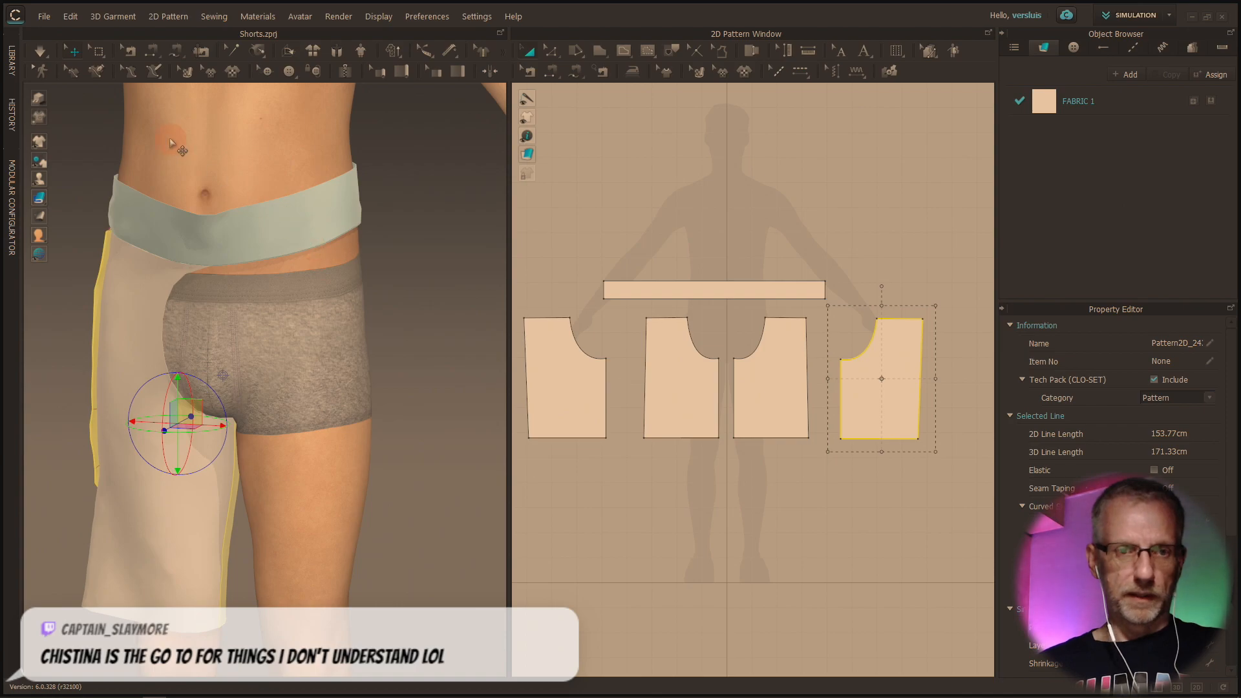
pyautogui.click(40, 51)
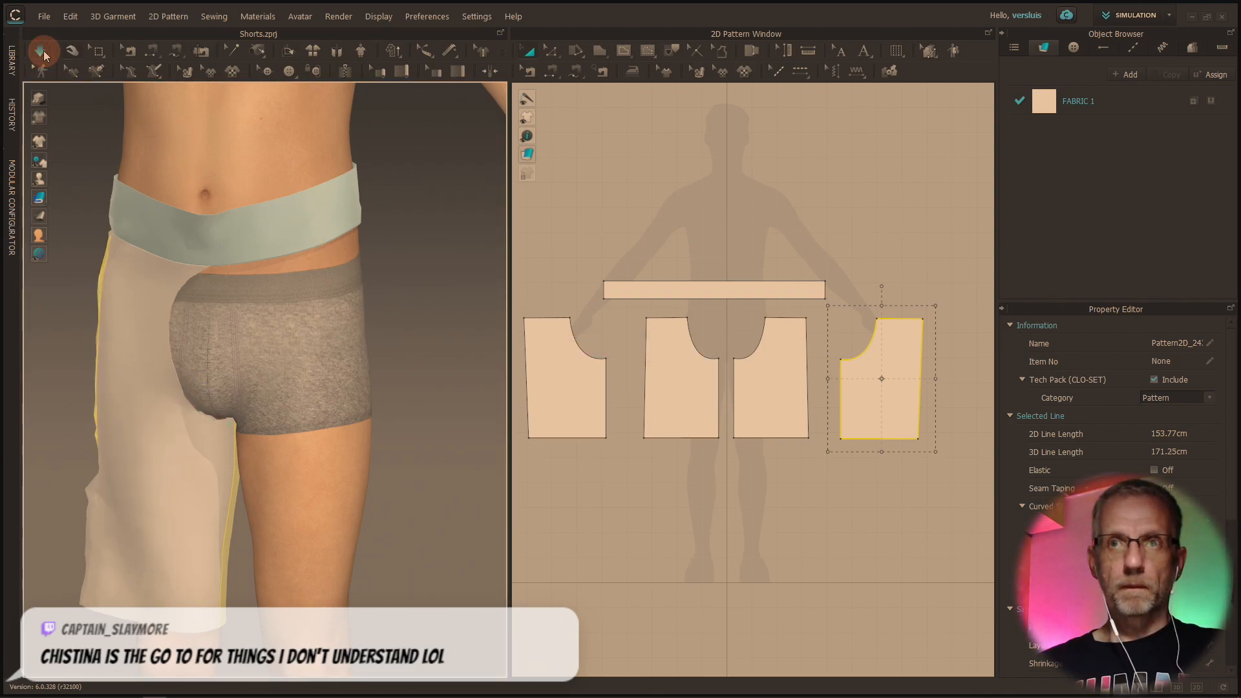
pyautogui.moveTo(302, 359); pyautogui.dragTo(392, 354, button='right')
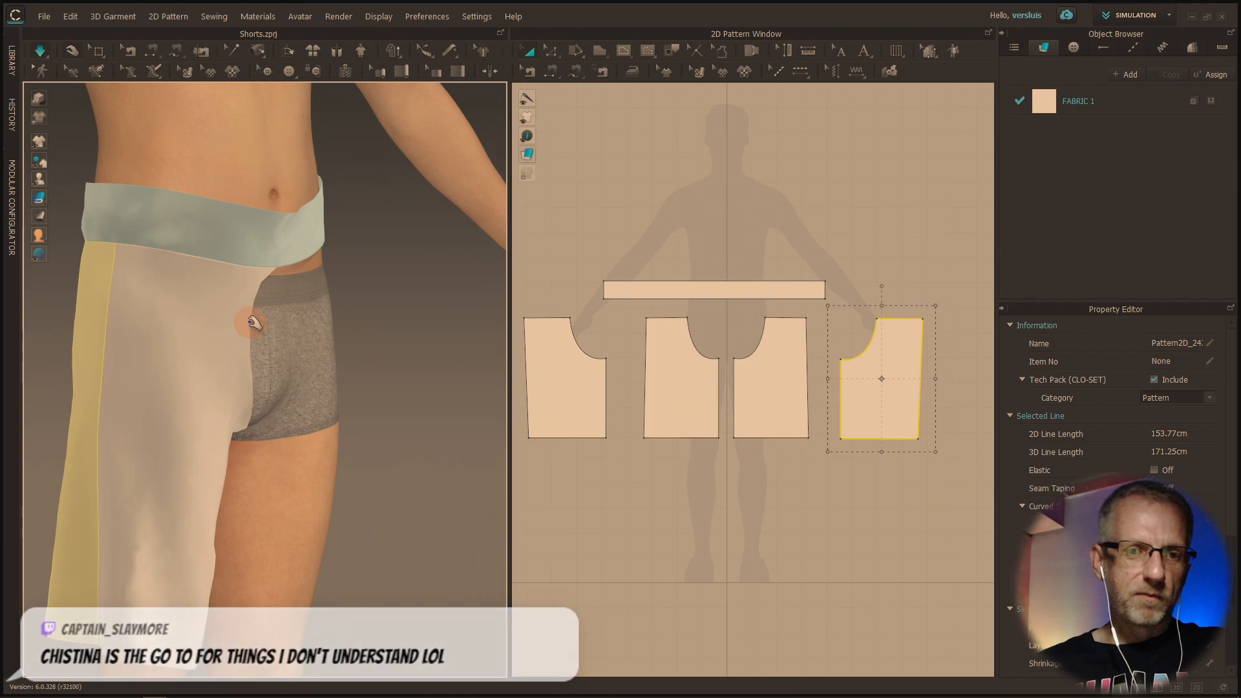
# Tug the crotch edges of the visible front and back leg pieces during the simulation and inspect the drape
pyautogui.click(287, 328)
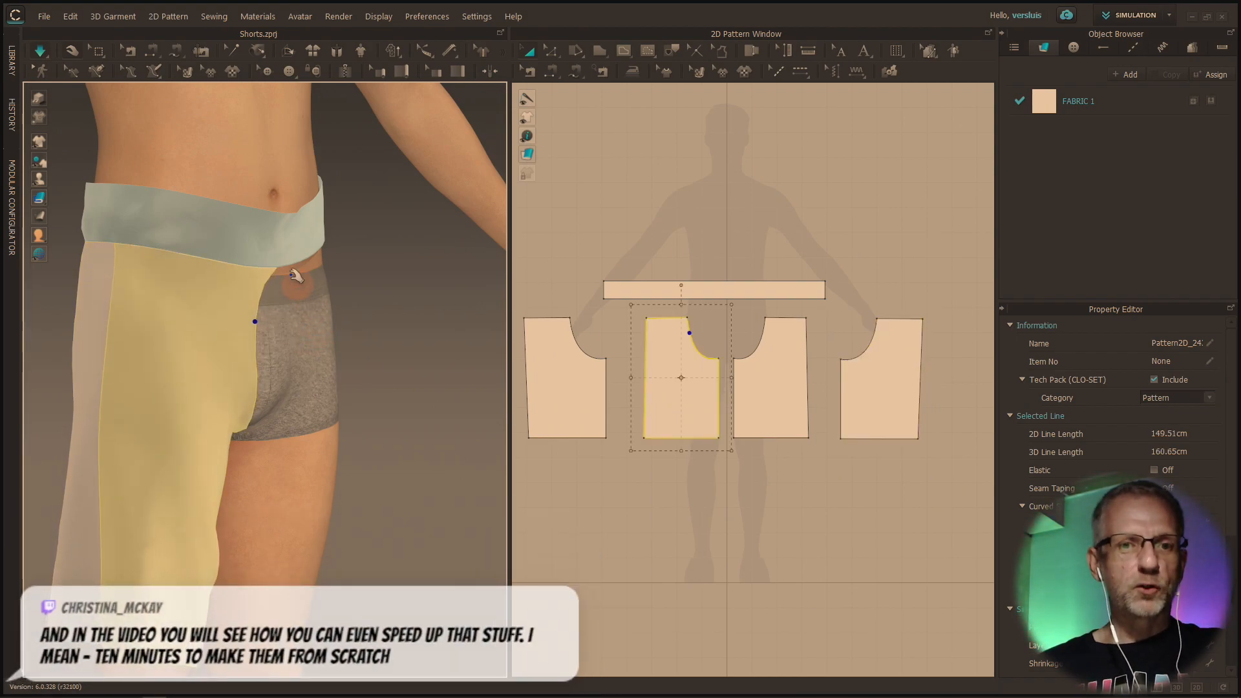
pyautogui.moveTo(349, 362); pyautogui.dragTo(272, 352, button='right')
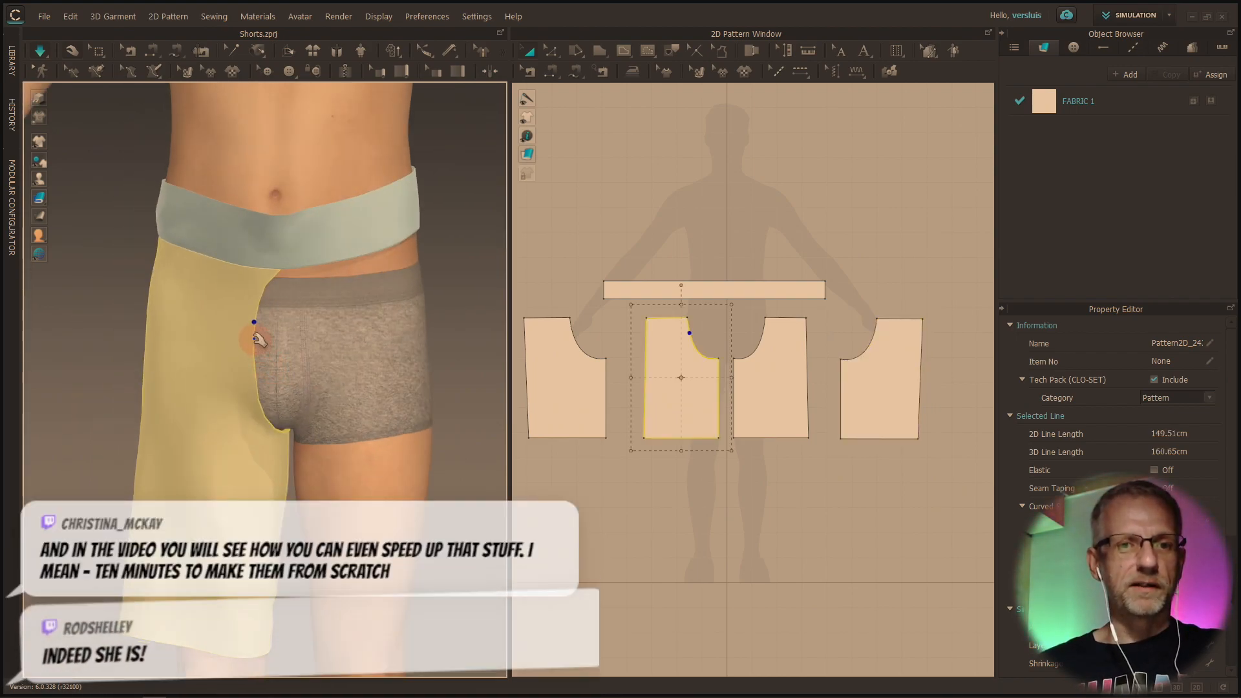
pyautogui.moveTo(383, 376); pyautogui.dragTo(103, 379, button='right')
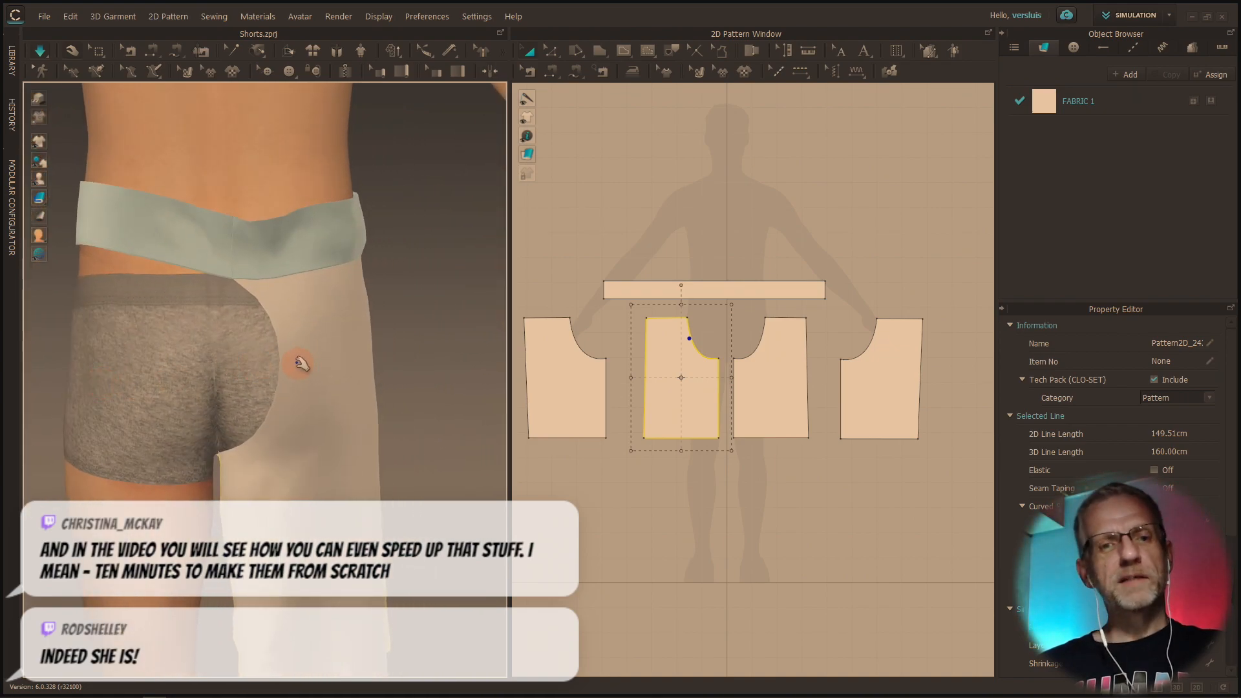
pyautogui.click(268, 366)
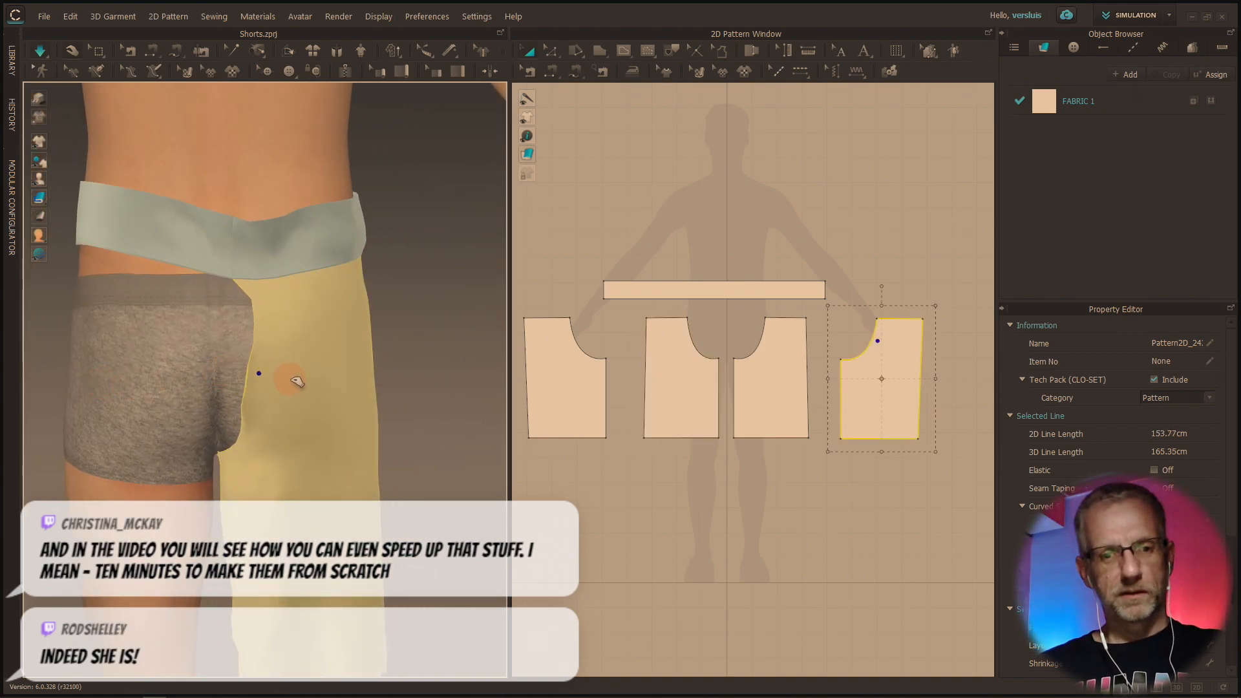
pyautogui.moveTo(297, 381); pyautogui.dragTo(494, 386, button='right')
pyautogui.rightClick(493, 386)
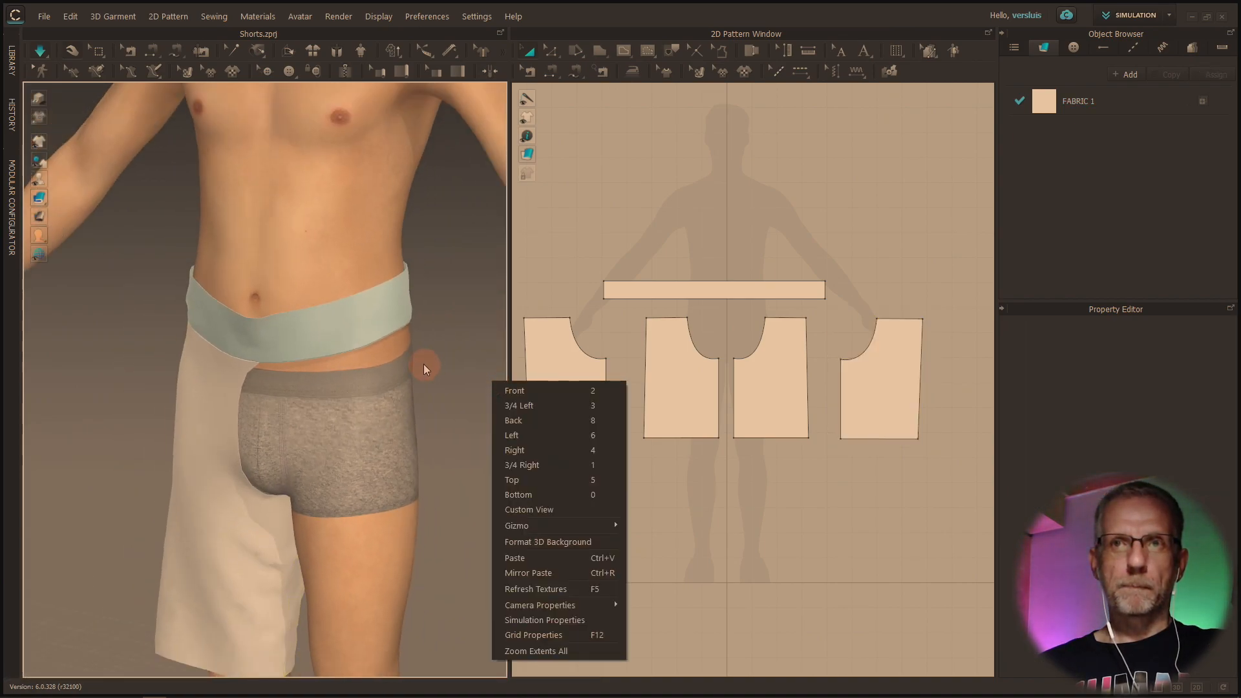
pyautogui.moveTo(389, 385); pyautogui.dragTo(374, 316, button='right')
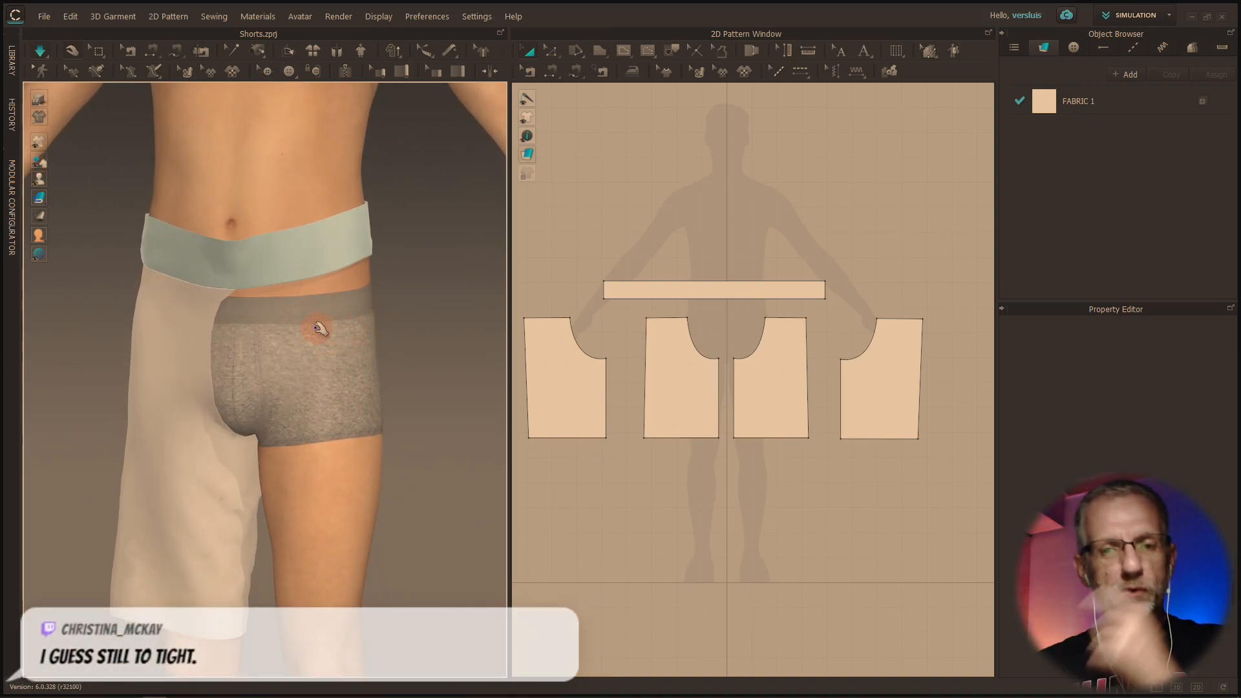
# Show the far-left and middle-right leg pieces in 3D using Show 3D Pattern
pyautogui.click(576, 395)
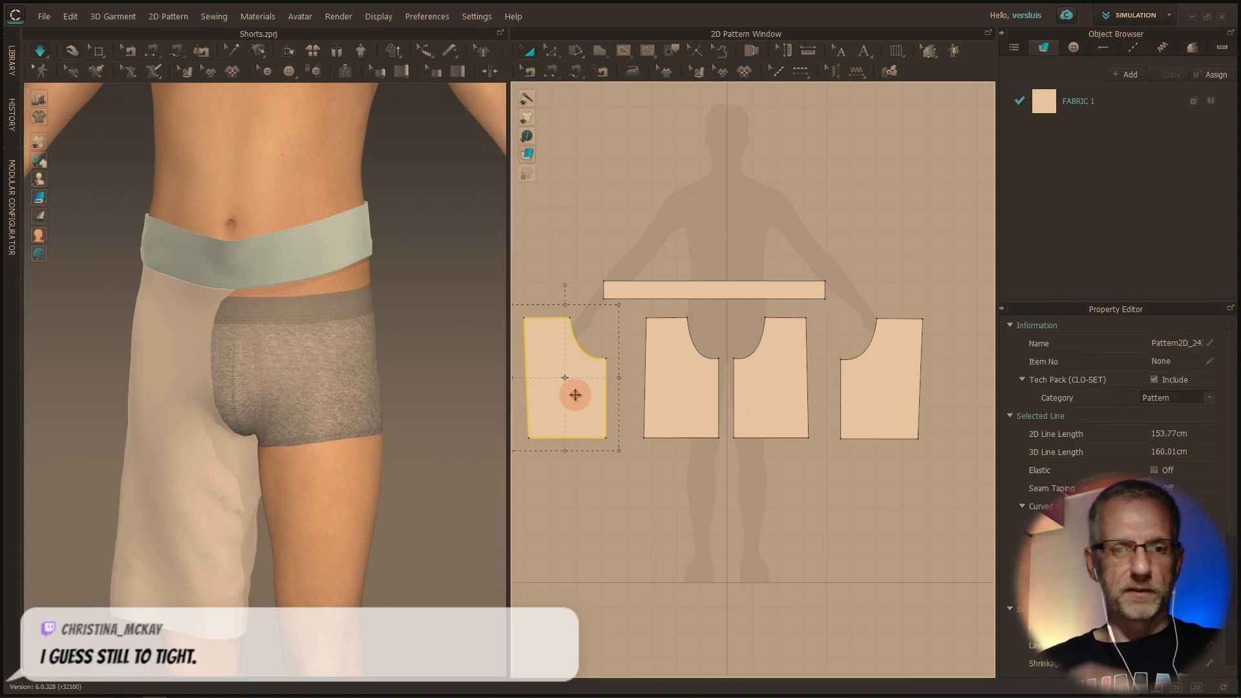
pyautogui.click(700, 398)
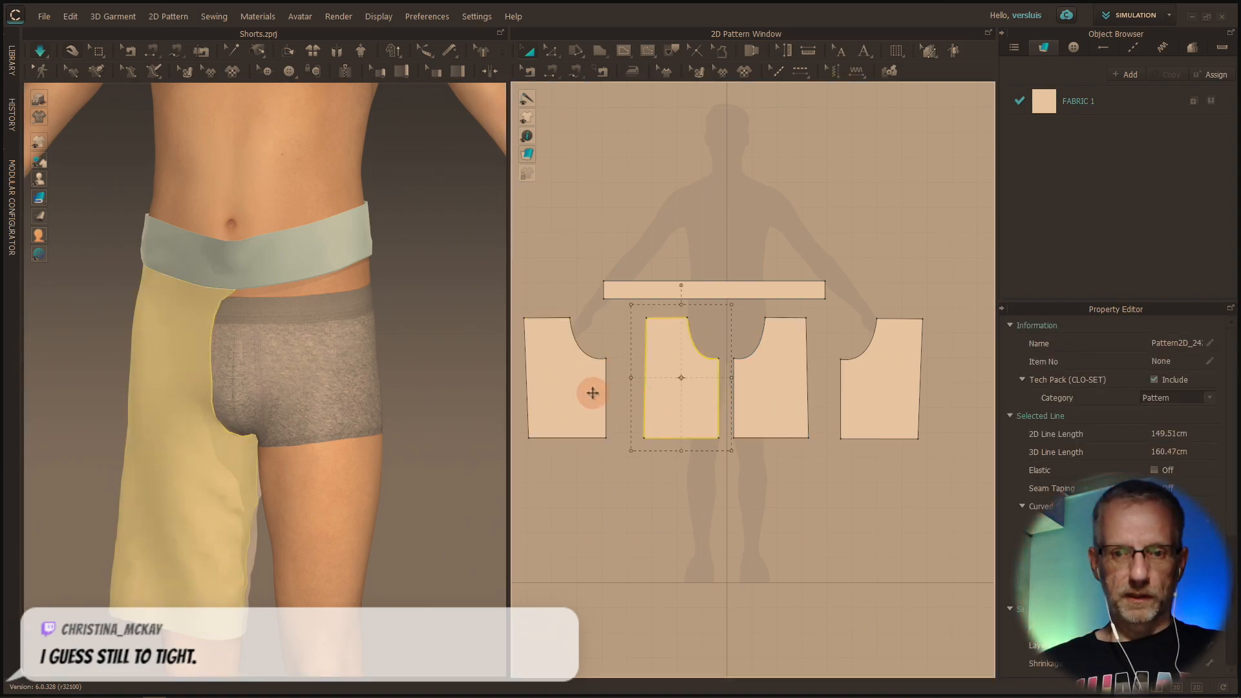
pyautogui.click(587, 394)
pyautogui.click(791, 403)
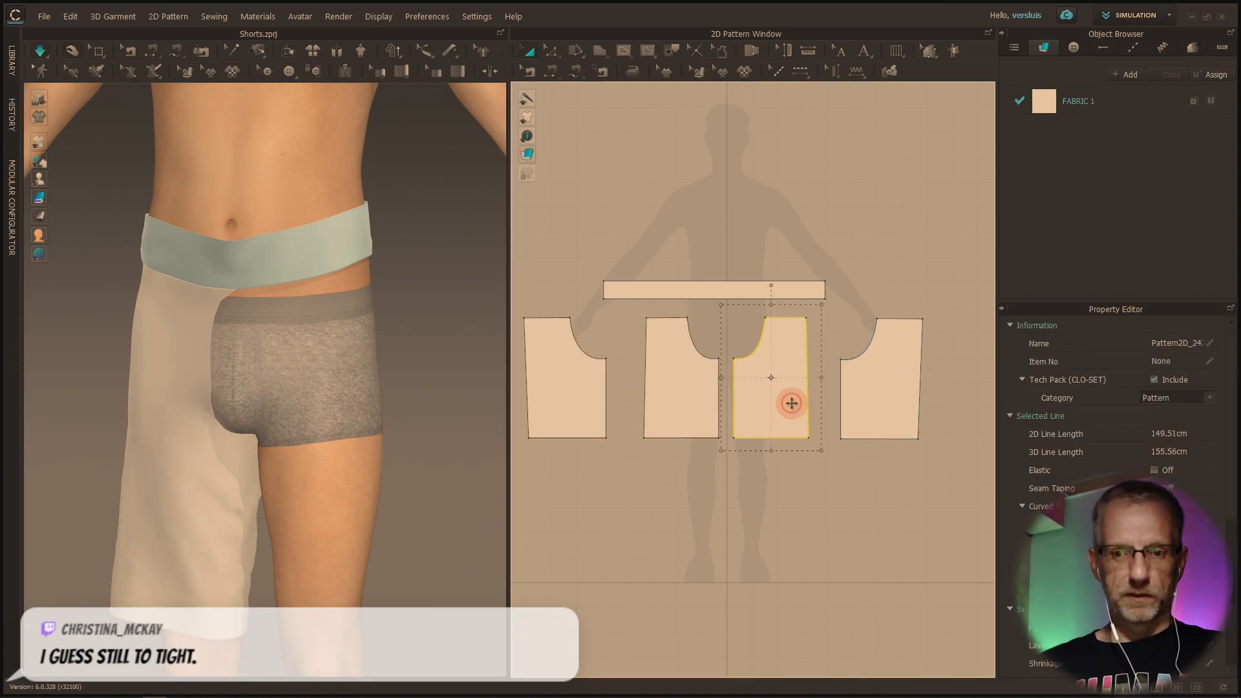
pyautogui.click(561, 405)
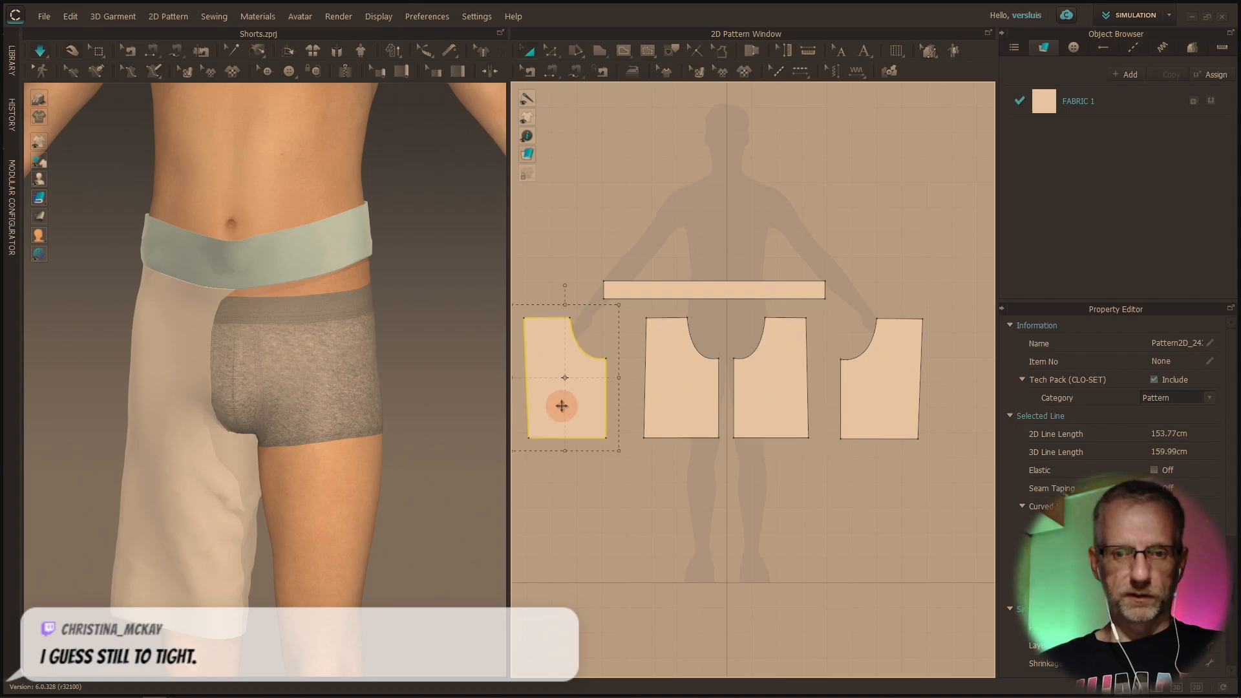
pyautogui.rightClick(768, 410)
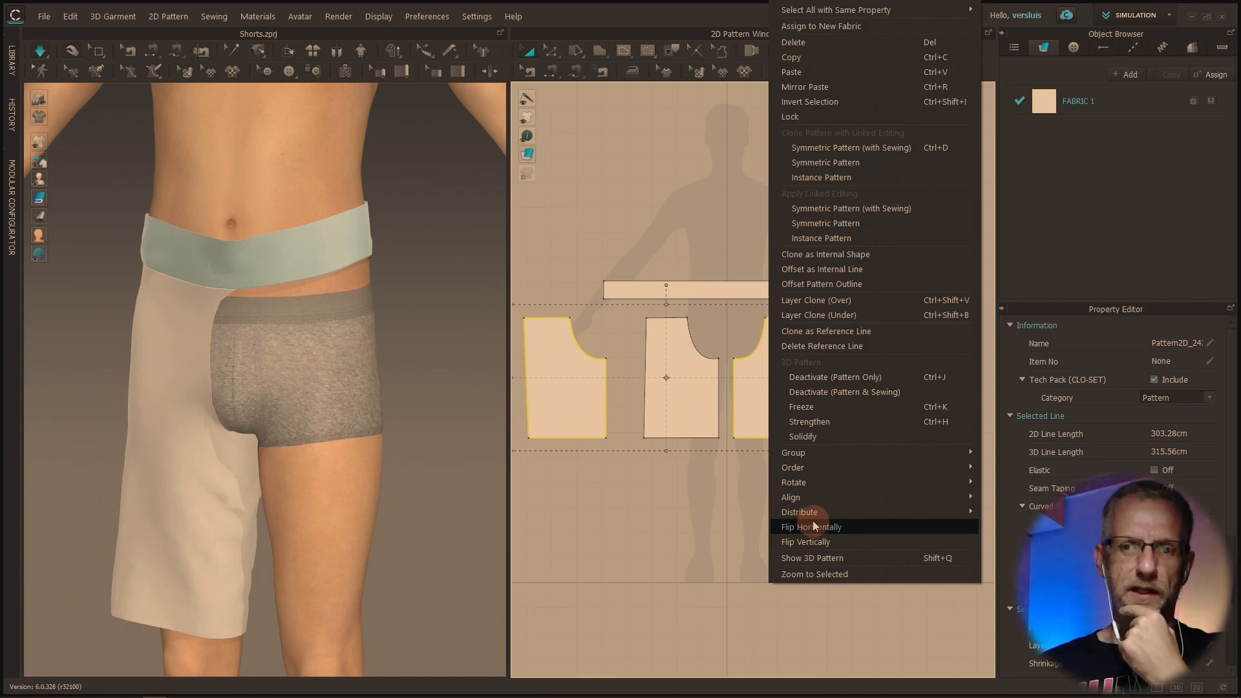
pyautogui.moveTo(816, 499)
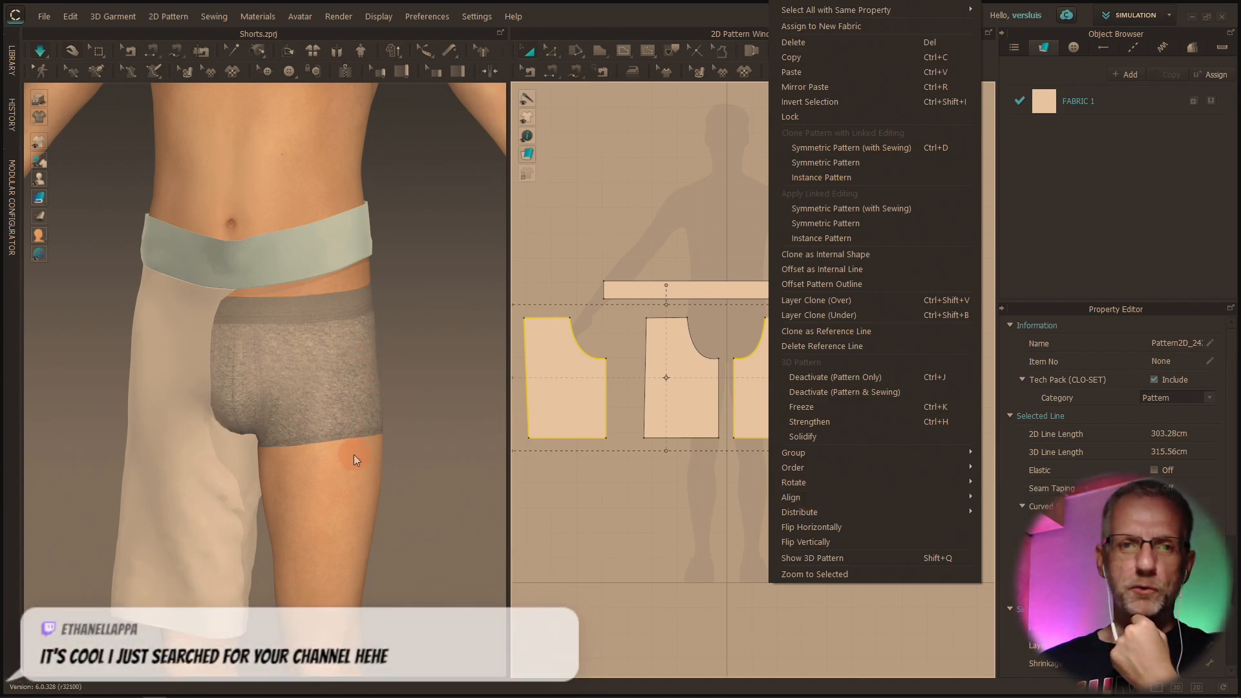
pyautogui.click(127, 19)
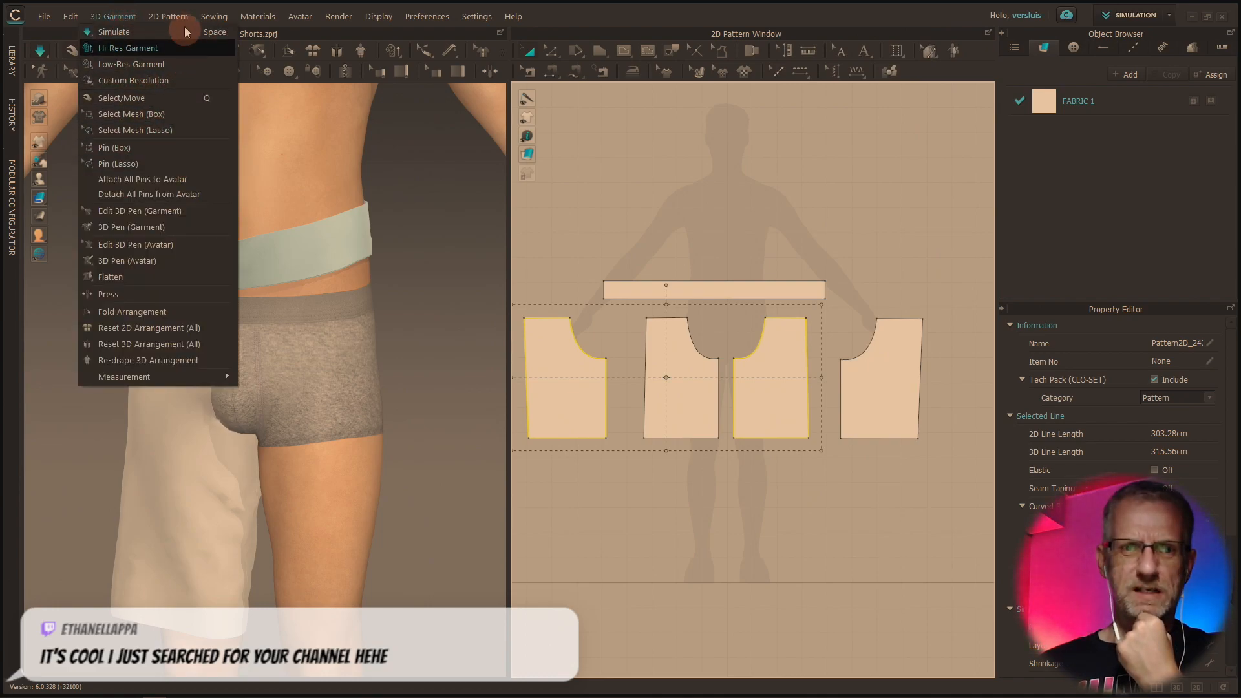
pyautogui.moveTo(258, 16)
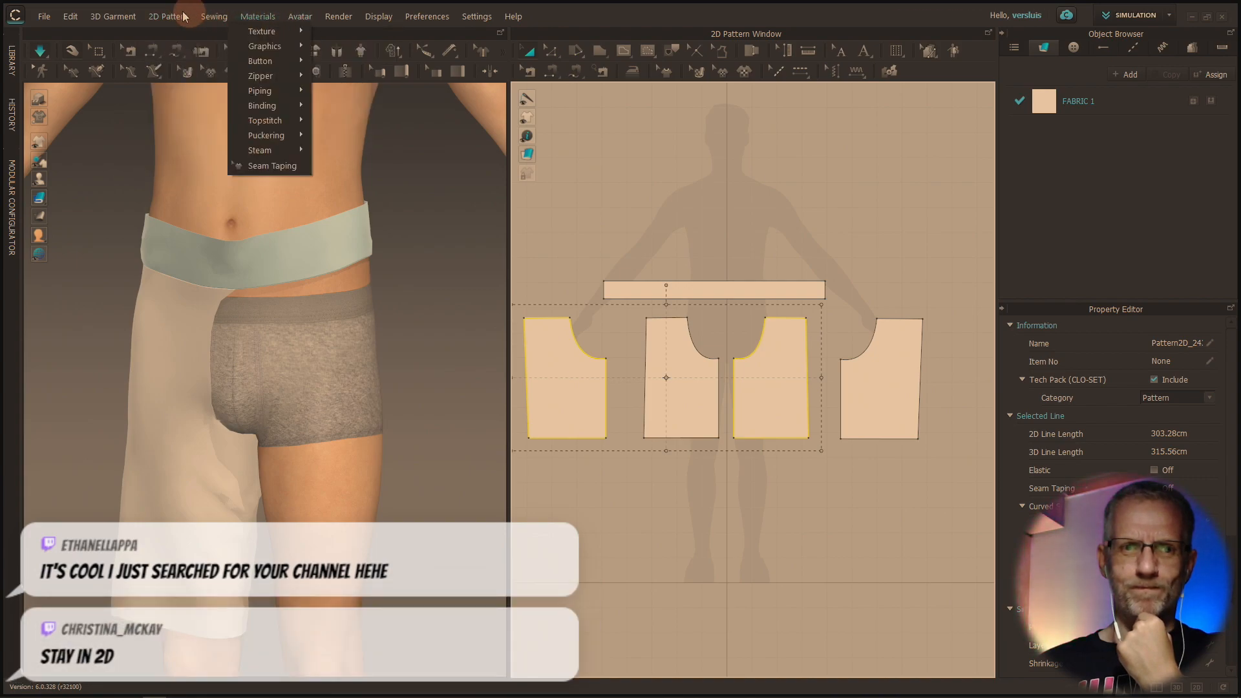
pyautogui.moveTo(125, 22)
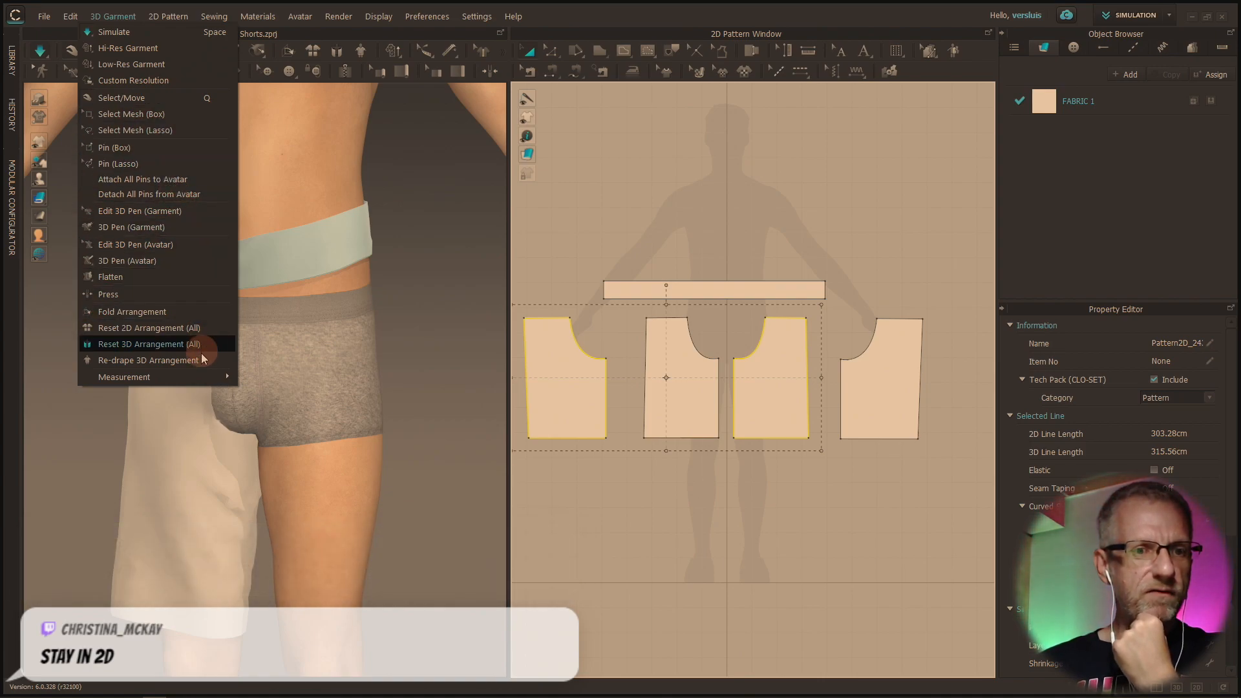
pyautogui.moveTo(214, 378)
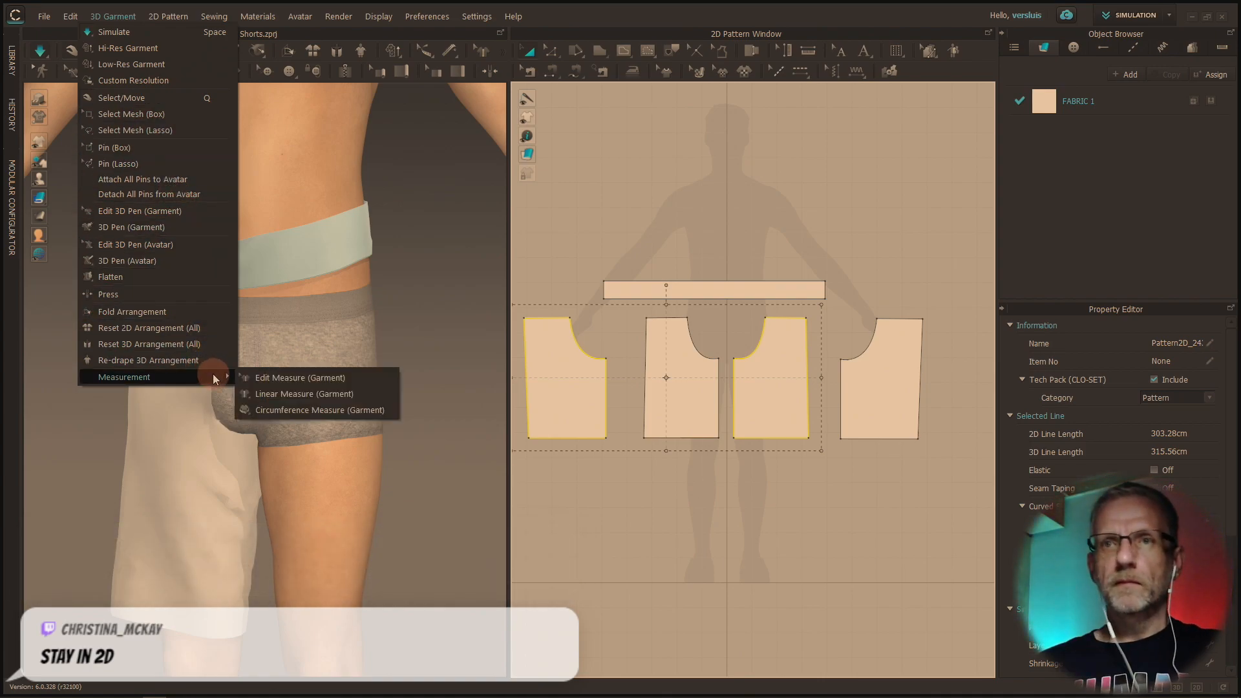
pyautogui.rightClick(568, 382)
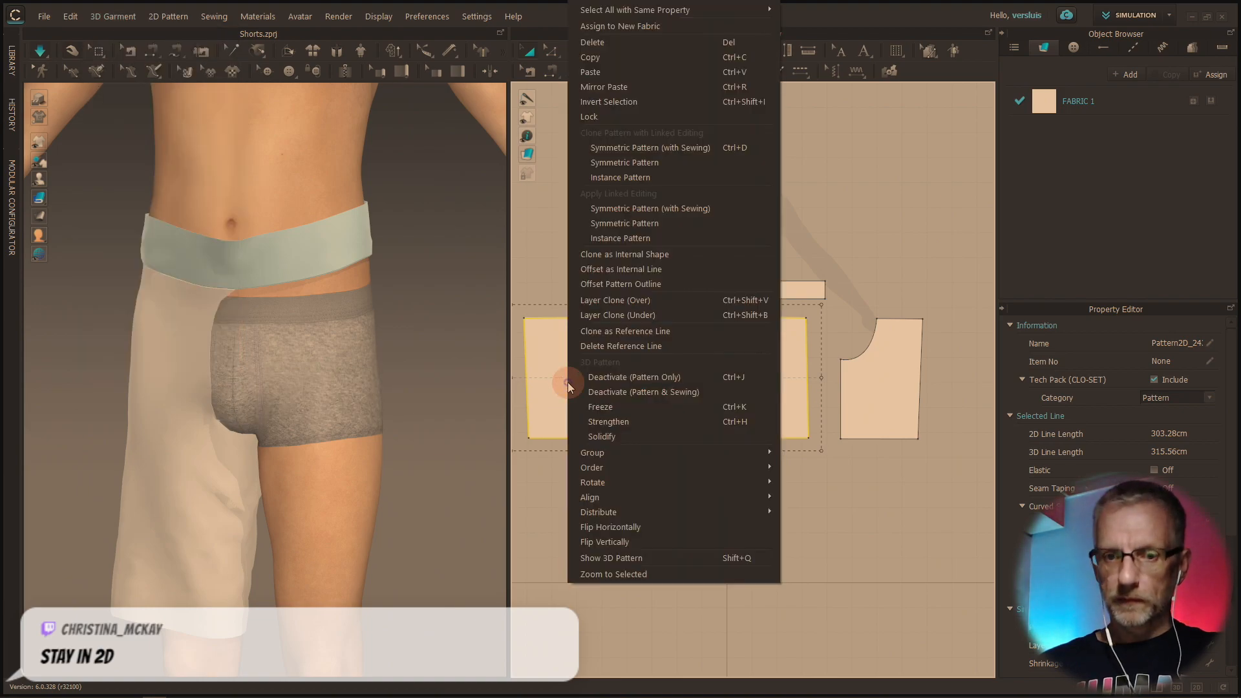
pyautogui.moveTo(661, 482)
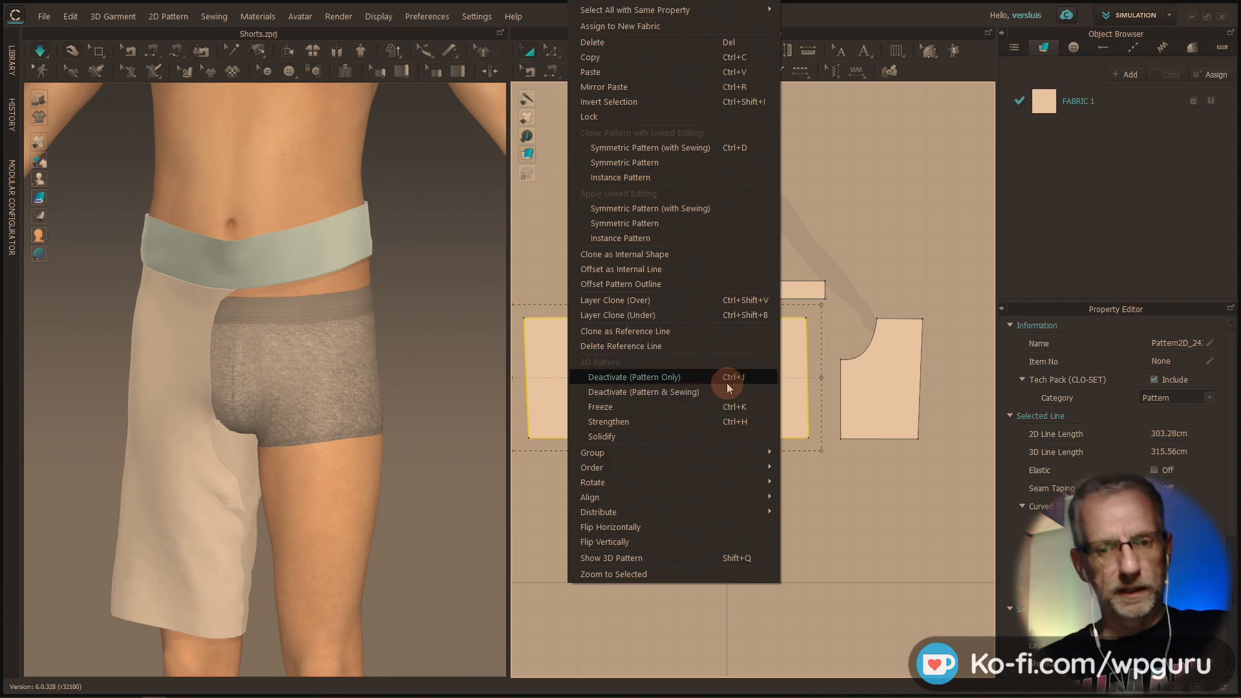
pyautogui.moveTo(728, 463)
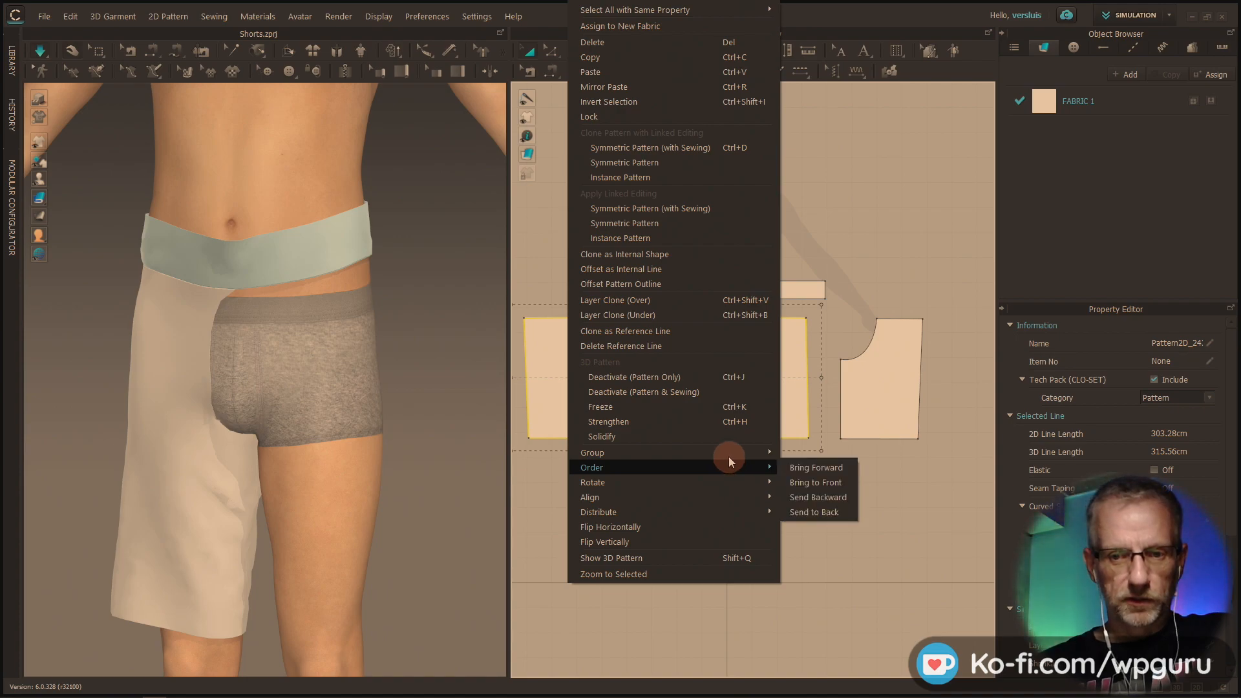
pyautogui.click(728, 560)
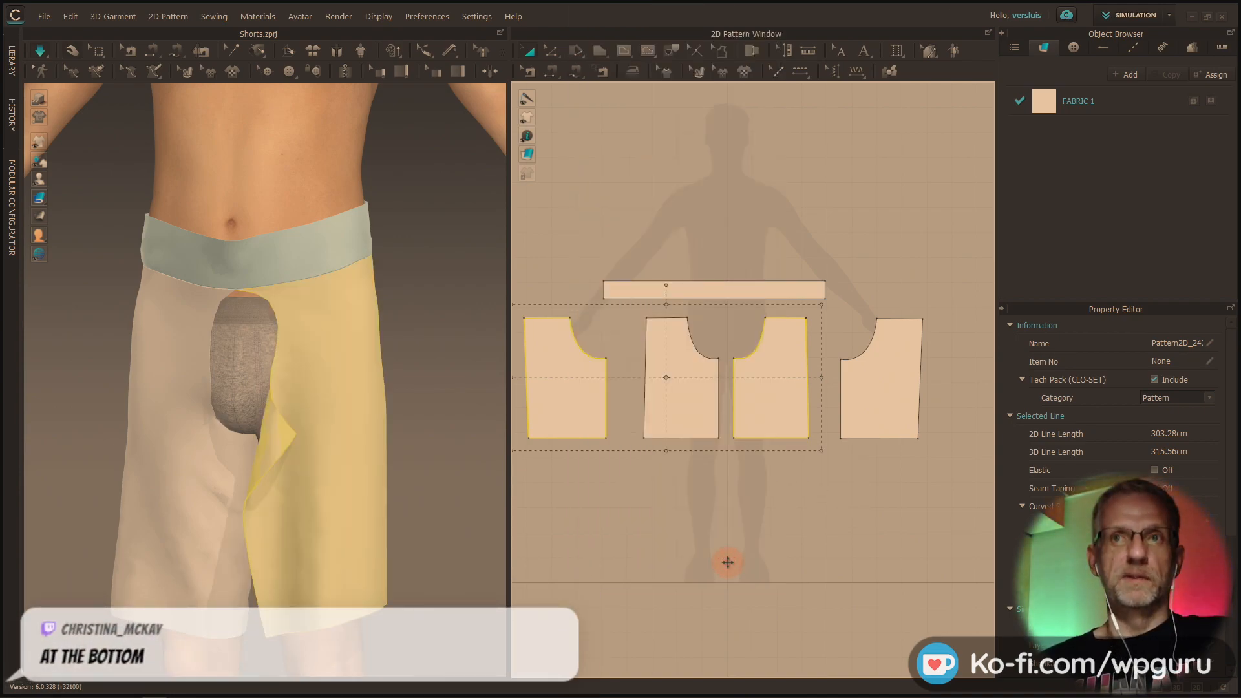
# Stop the simulation with both legs of the shorts shown on the avatar
pyautogui.moveTo(346, 466)
pyautogui.mouseDown(button='right')
pyautogui.moveTo(401, 472)
pyautogui.moveTo(344, 470)
pyautogui.mouseUp(button='right')
pyautogui.click(73, 50)
pyautogui.click(41, 51)
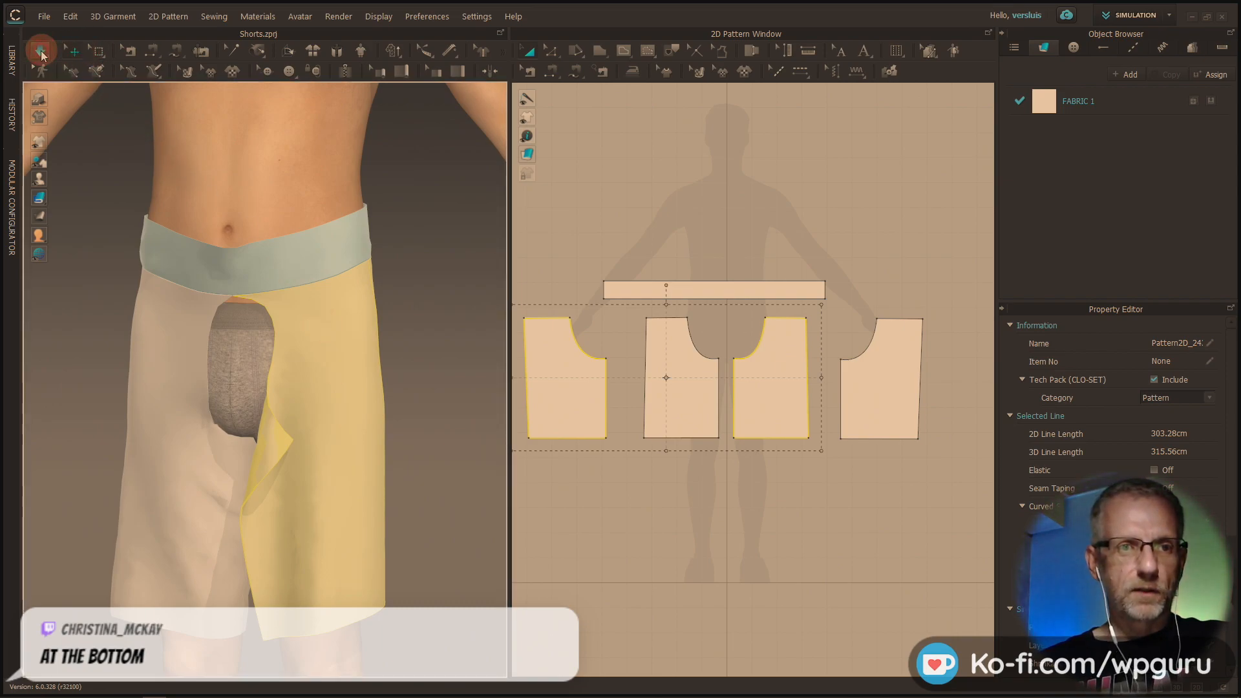
pyautogui.moveTo(324, 543)
pyautogui.mouseDown(button='right')
pyautogui.moveTo(283, 521)
pyautogui.moveTo(380, 548)
pyautogui.moveTo(327, 547)
pyautogui.mouseUp(button='right')
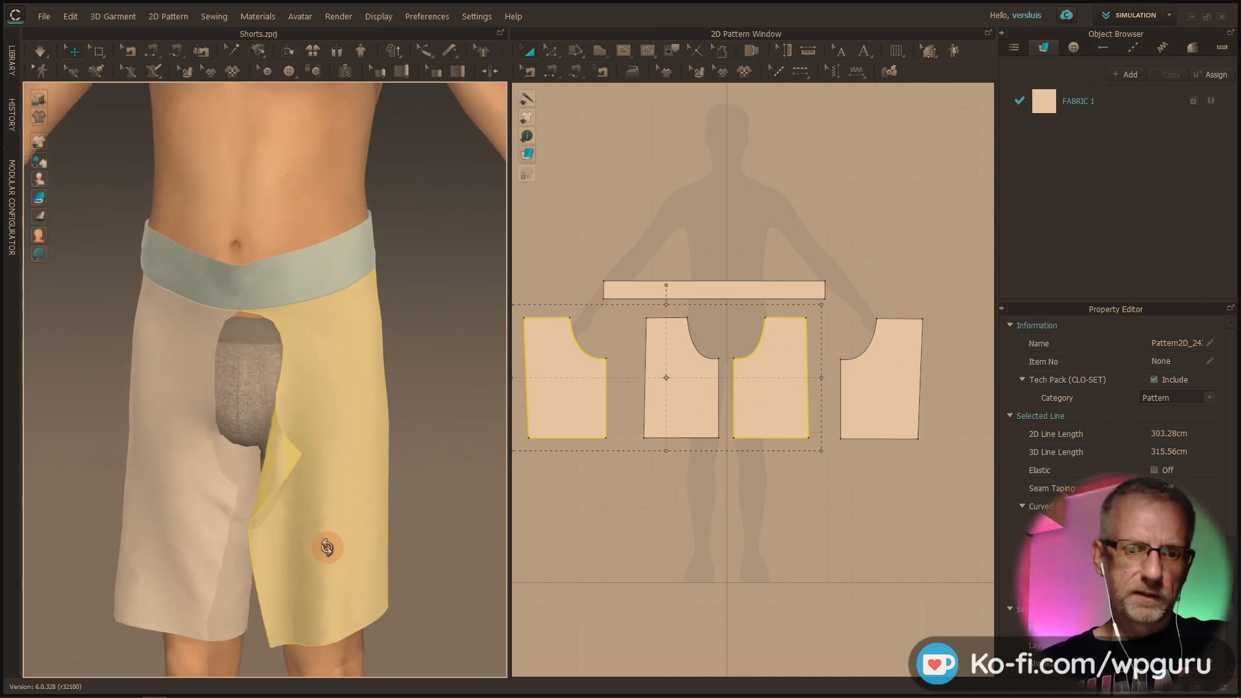
# Try Reset 3D Arrangement (Selected) on the two newly shown leg pieces and undo it
pyautogui.click(295, 459)
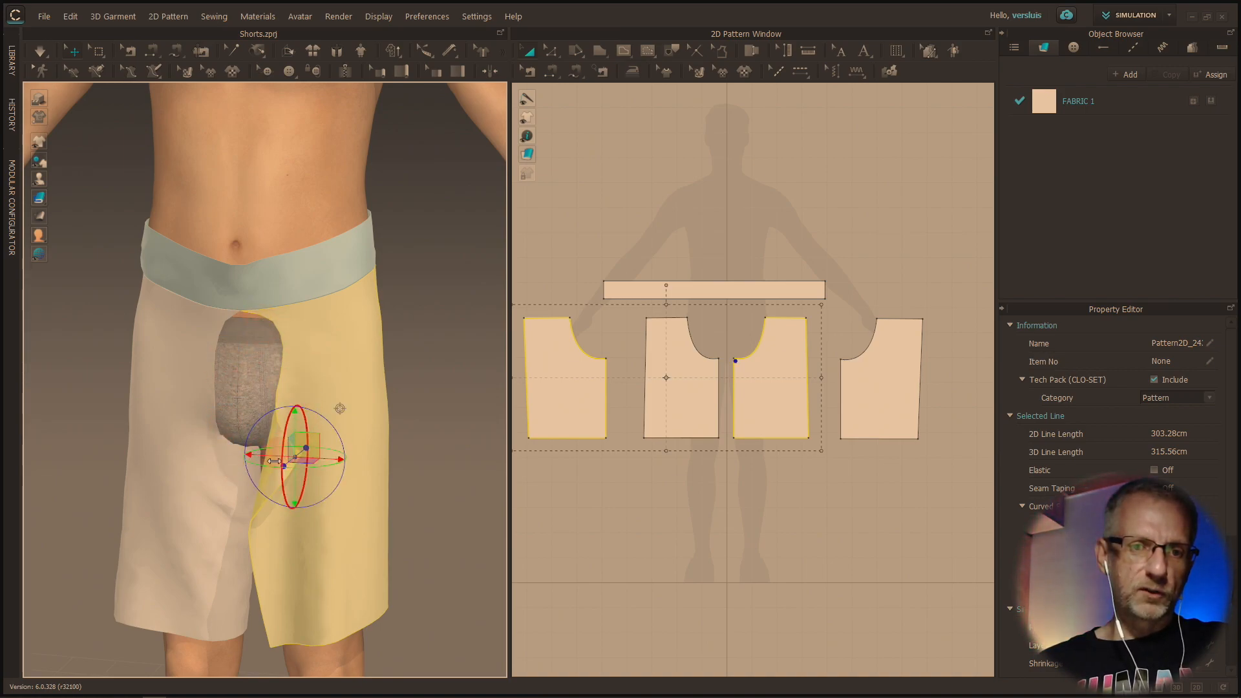
pyautogui.moveTo(296, 388); pyautogui.dragTo(371, 362, button='right')
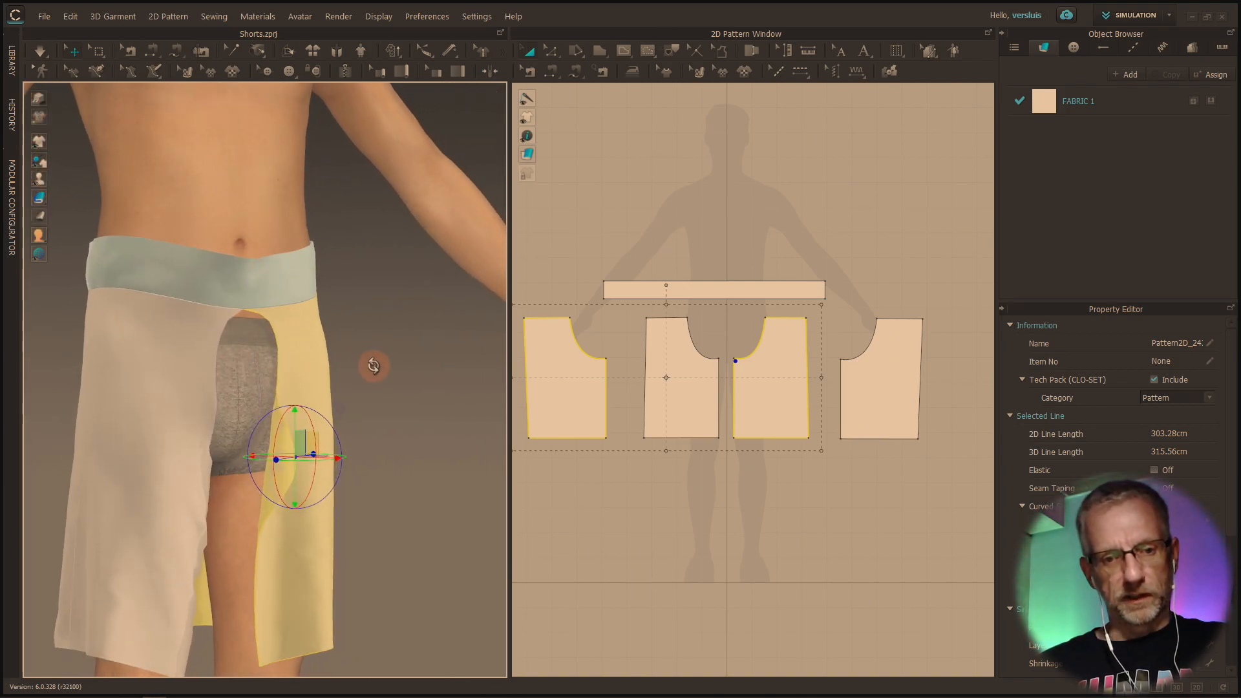
pyautogui.moveTo(288, 475); pyautogui.dragTo(313, 501, button='right')
pyautogui.rightClick(335, 471)
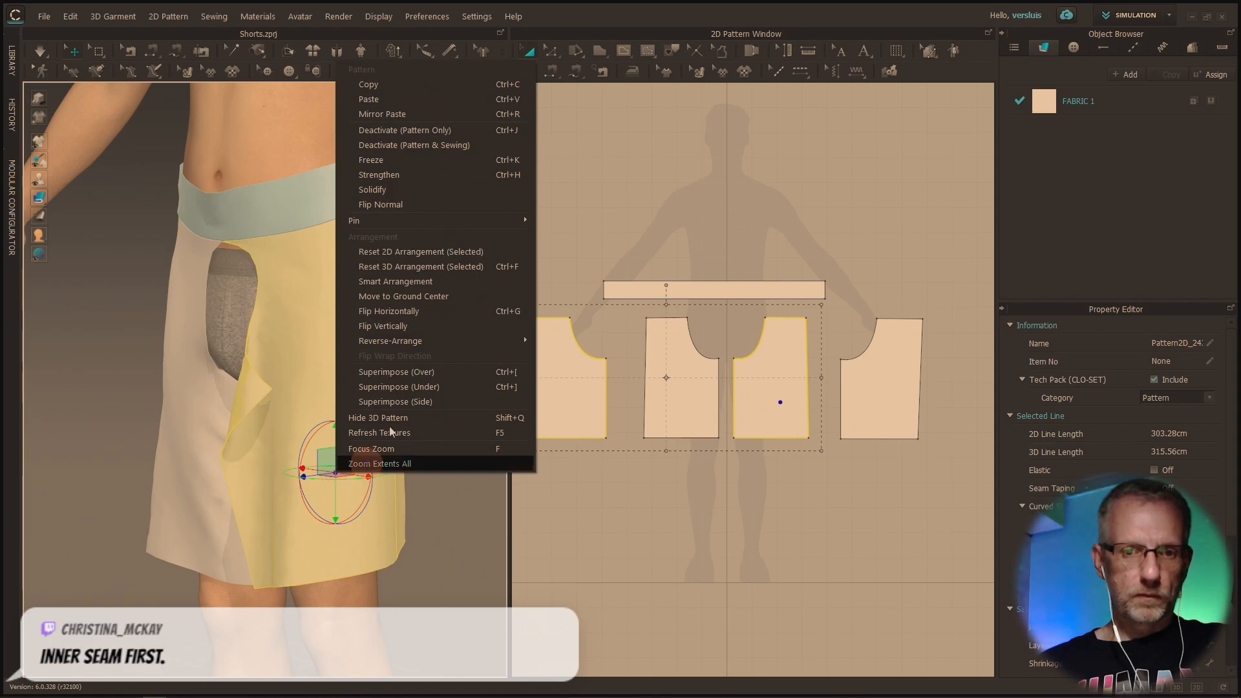
pyautogui.click(430, 268)
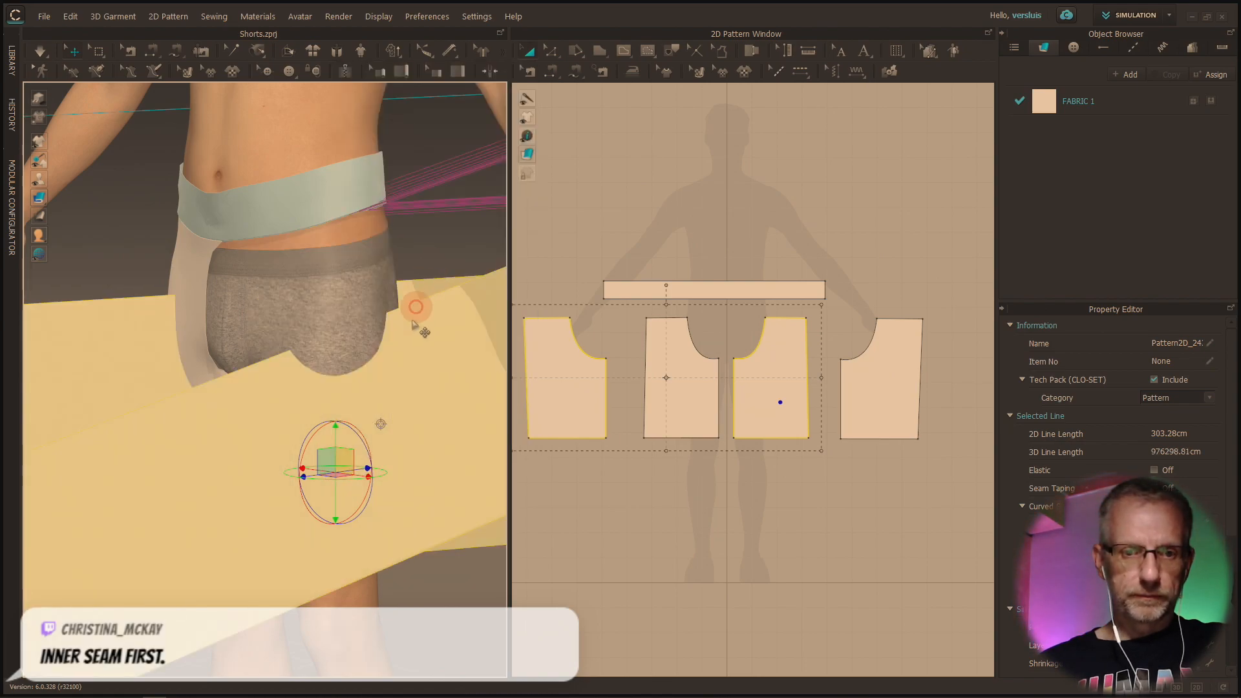
pyautogui.scroll(-10, 372, 413)
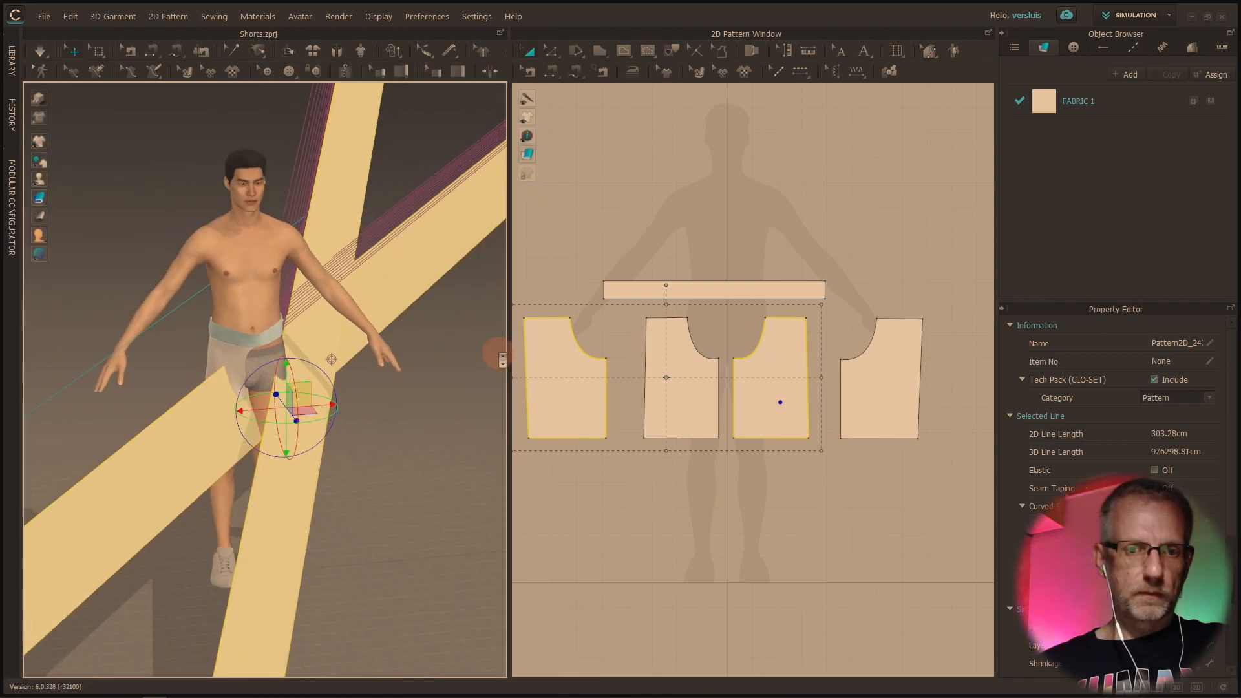
pyautogui.moveTo(462, 427); pyautogui.dragTo(497, 412, button='right')
pyautogui.hotkey('ctrl', 'z')
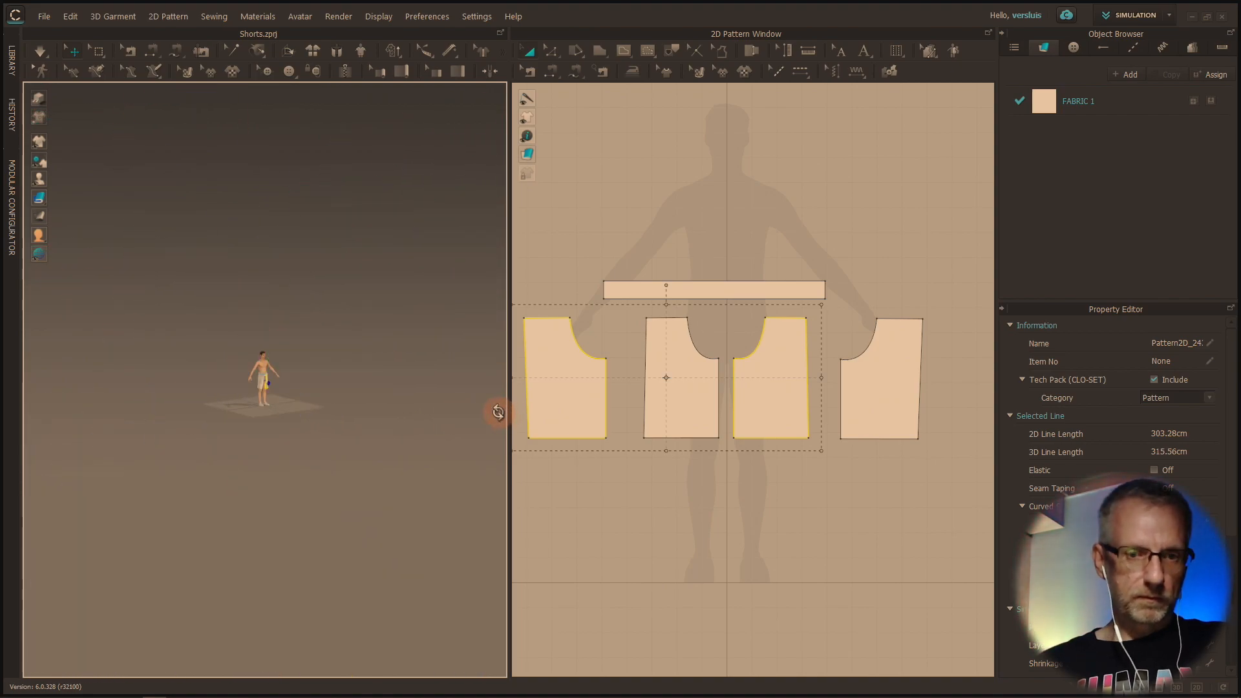
pyautogui.press('f')
pyautogui.press('f')
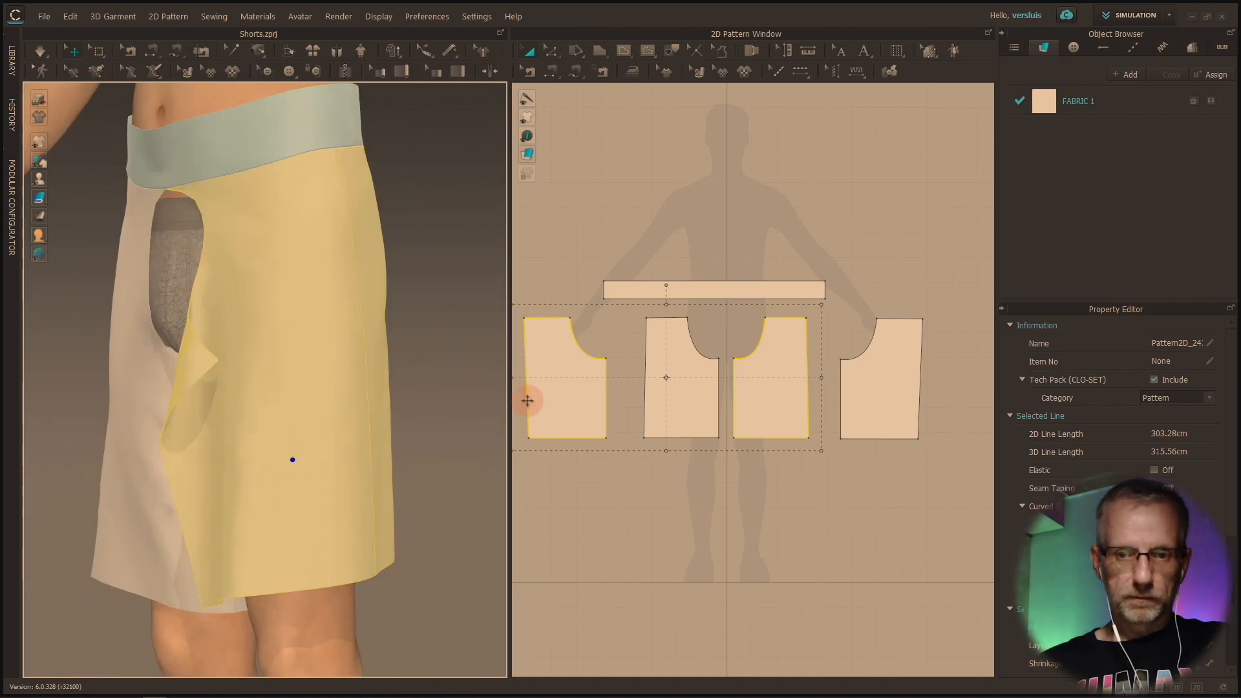
# Reset the 3D arrangement of the far-left and middle-right leg pieces again and inspect their placement around the avatar
pyautogui.click(408, 378)
pyautogui.click(333, 381)
pyautogui.moveTo(370, 403); pyautogui.dragTo(352, 402, button='right')
pyautogui.keyDown('shift'); pyautogui.click(401, 391); pyautogui.keyUp('shift')
pyautogui.rightClick(401, 388)
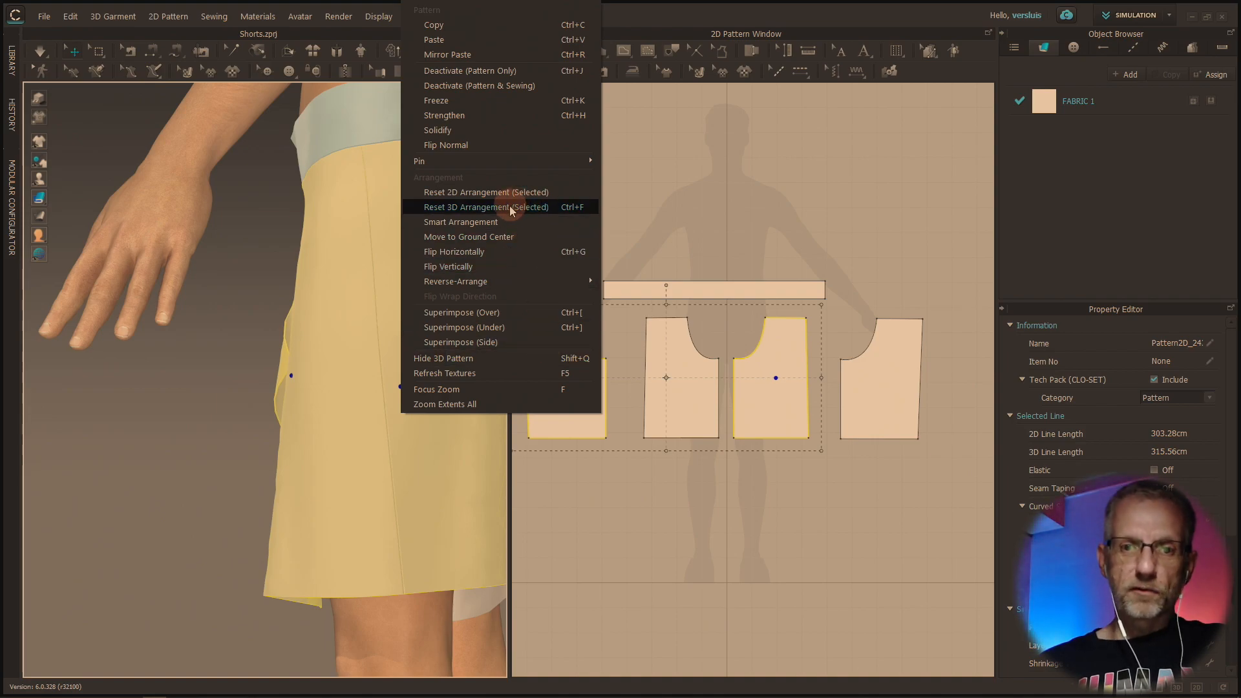
pyautogui.click(526, 206)
pyautogui.moveTo(363, 295); pyautogui.dragTo(517, 341, button='right')
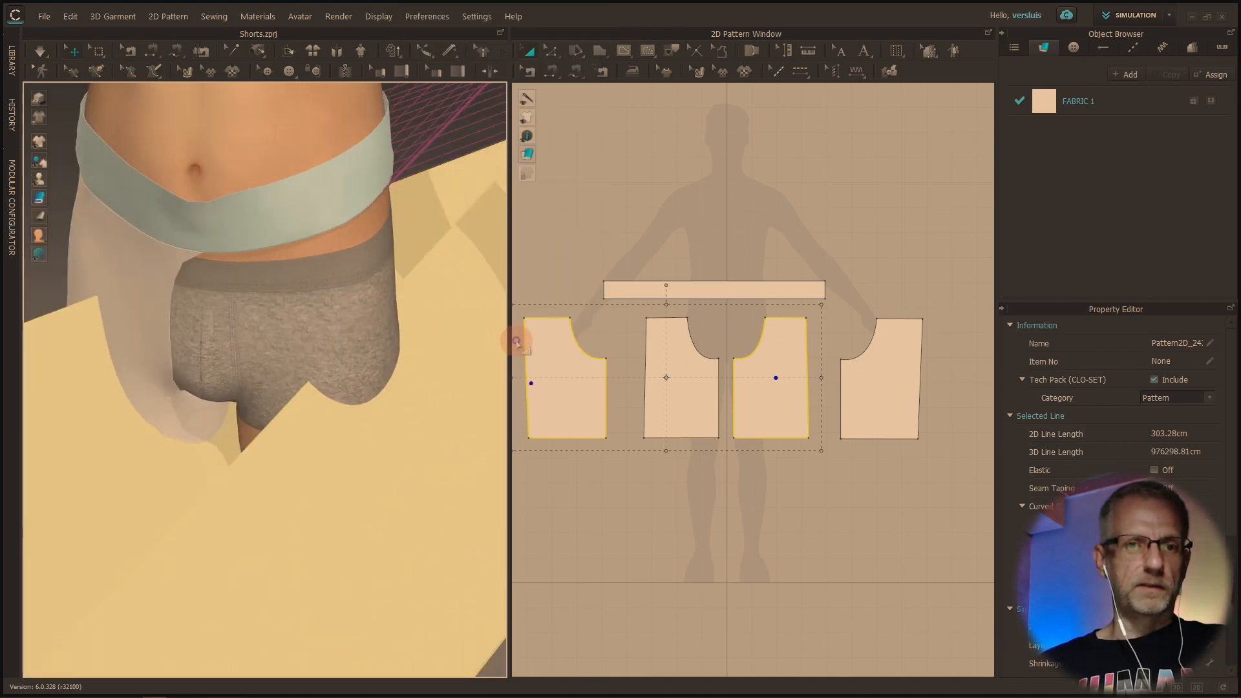
pyautogui.scroll(5, 517, 341)
pyautogui.scroll(-4, 517, 341)
pyautogui.scroll(-5, 355, 382)
pyautogui.scroll(-5, 356, 391)
pyautogui.moveTo(356, 391); pyautogui.dragTo(368, 354, button='right')
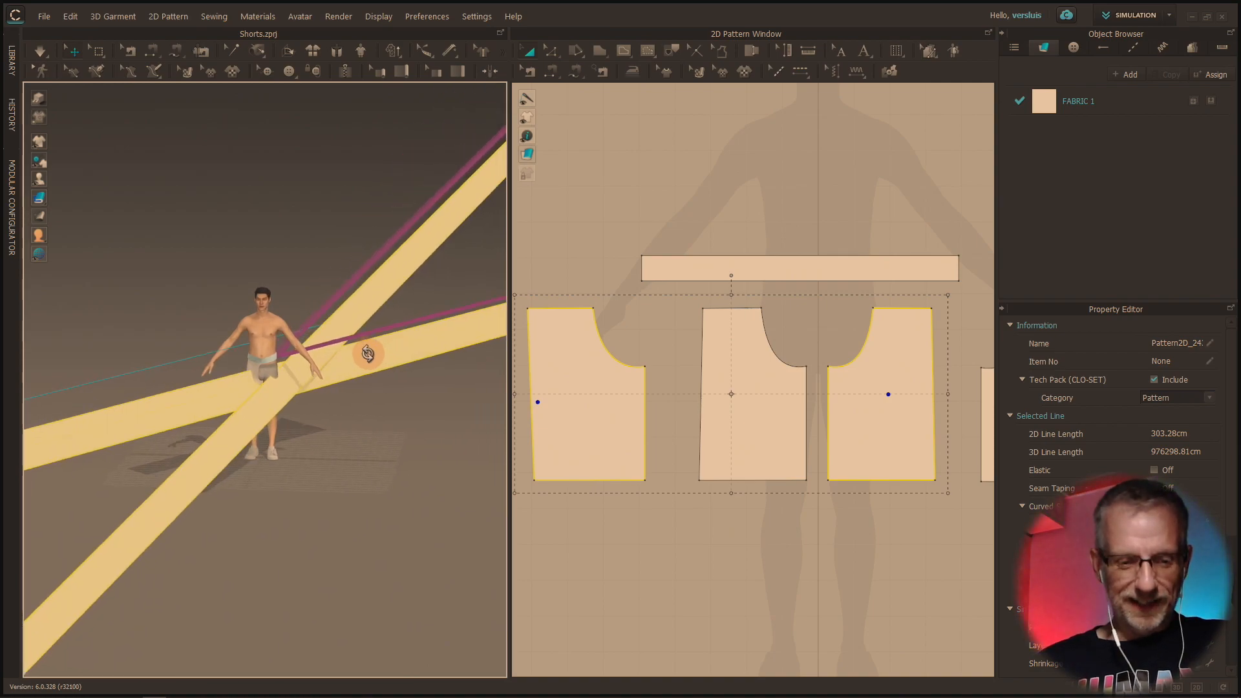
# Undo the last 3D arrangement reset of the two selected leg pieces
pyautogui.hotkey('ctrl', 'z')
pyautogui.scroll(6, 320, 382)
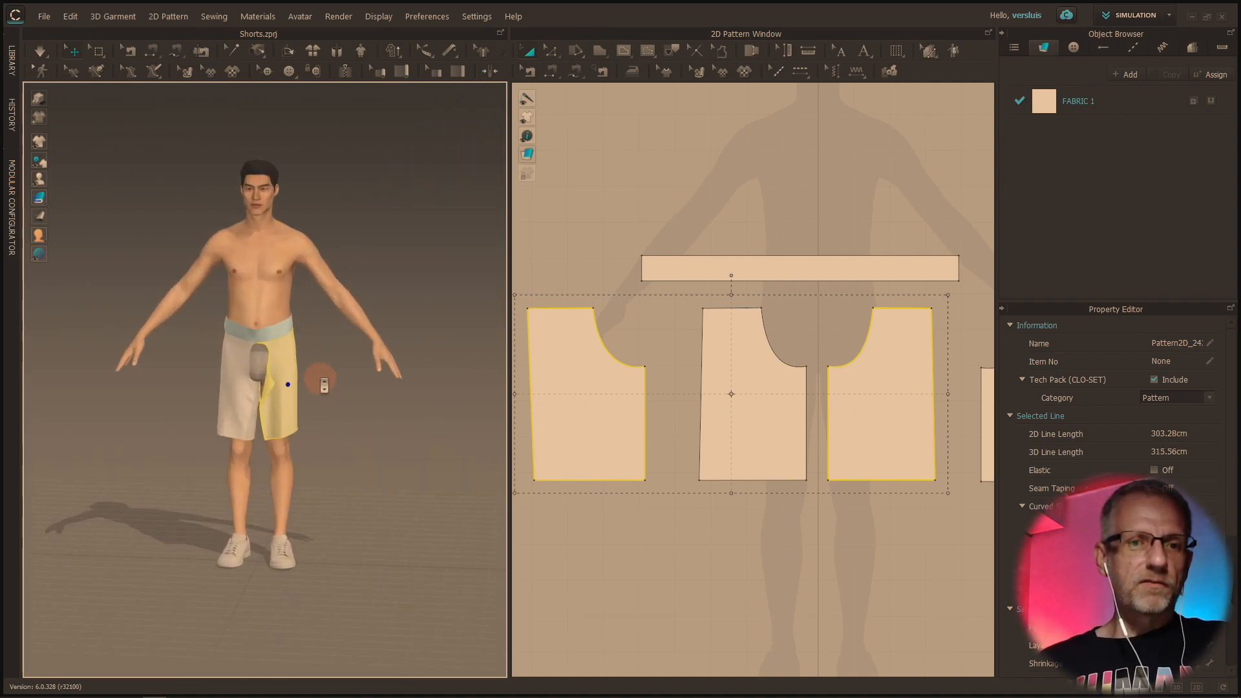
pyautogui.scroll(1, 321, 385)
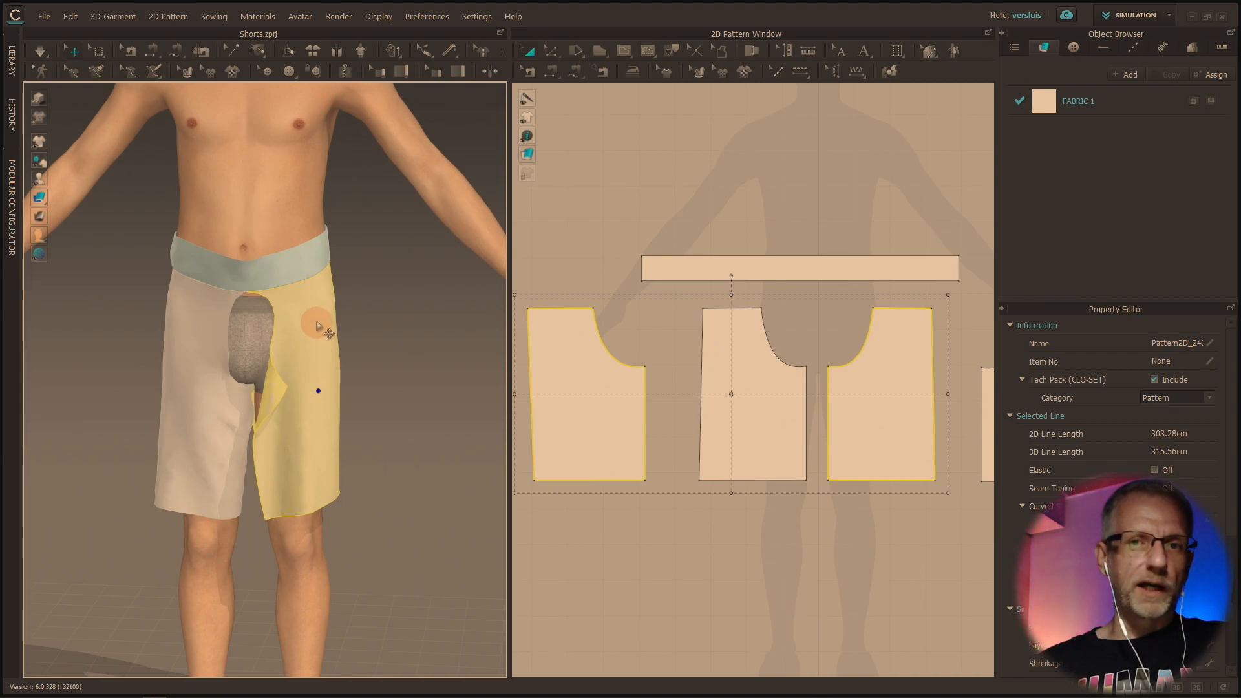
# Sew the inner-leg edge of the loose front leg piece to the inner-leg edge of its matching back piece with Segment Sewing
pyautogui.click(551, 70)
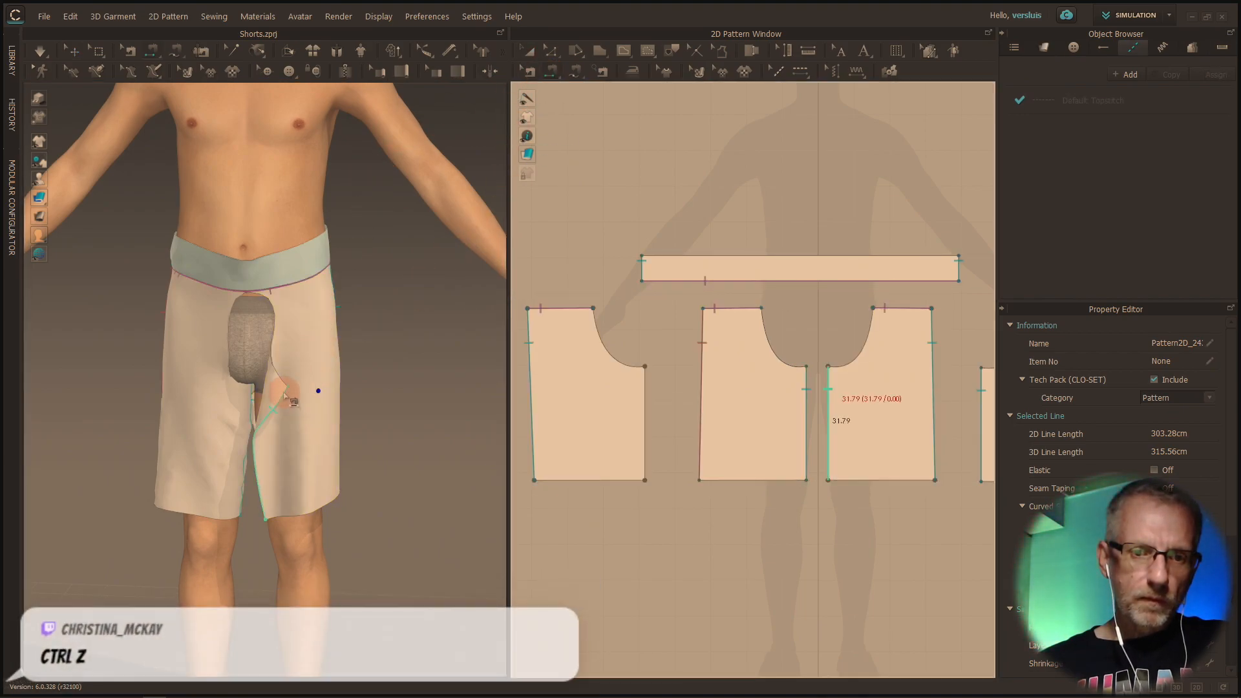
pyautogui.scroll(3, 284, 398)
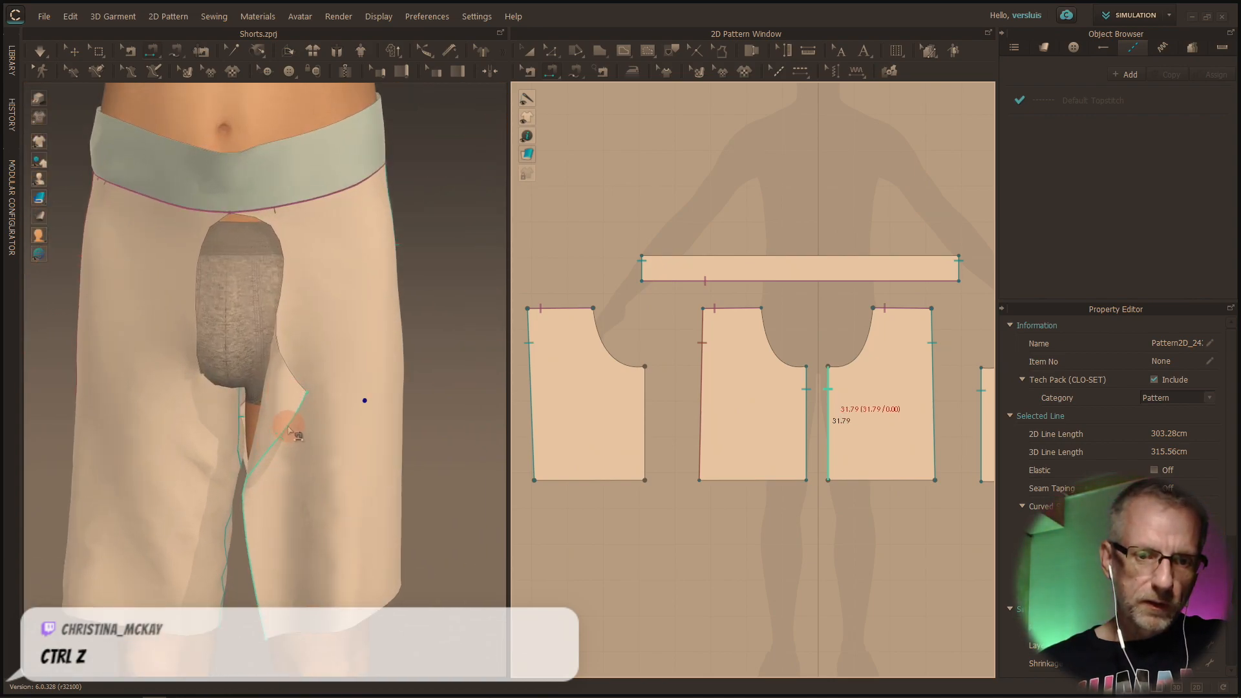
pyautogui.click(289, 430)
pyautogui.moveTo(304, 420); pyautogui.dragTo(67, 428, button='right')
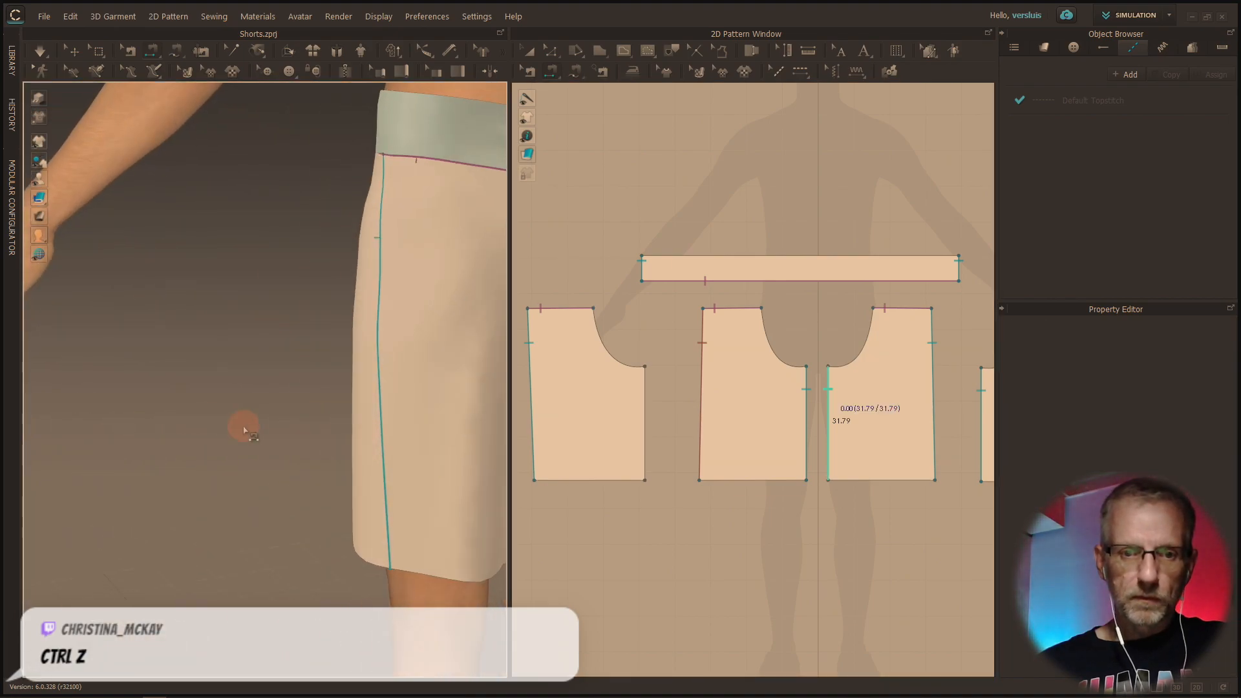
pyautogui.moveTo(244, 430); pyautogui.dragTo(100, 402, button='right')
pyautogui.moveTo(238, 387); pyautogui.dragTo(103, 385, button='right')
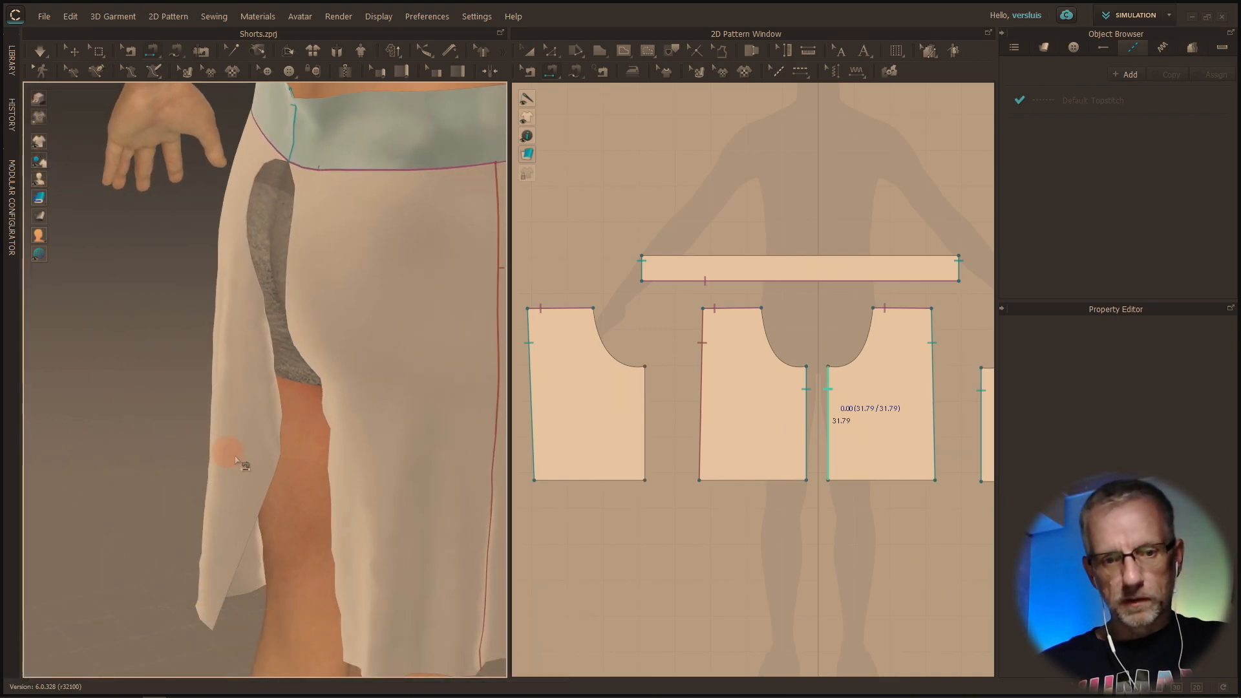
pyautogui.click(282, 442)
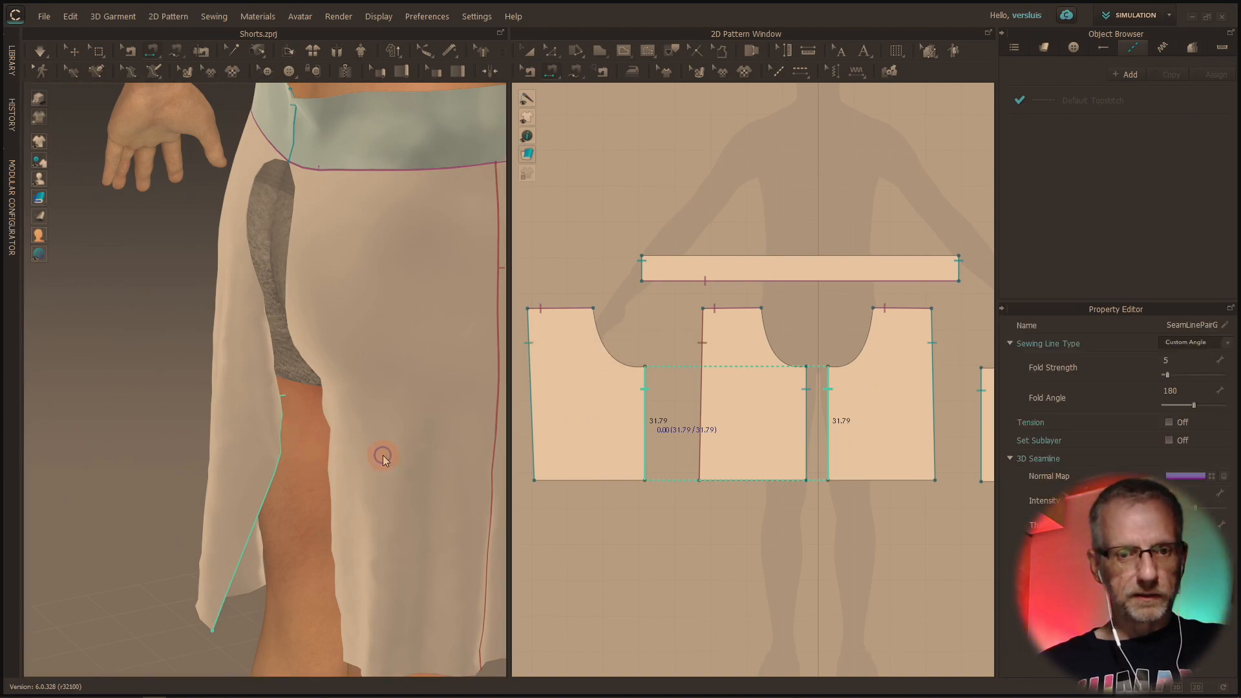
# Simulate the shorts so the newly sewn inner-leg seam closes around the avatar's leg
pyautogui.moveTo(270, 456); pyautogui.dragTo(551, 435, button='right')
pyautogui.scroll(5, 549, 438)
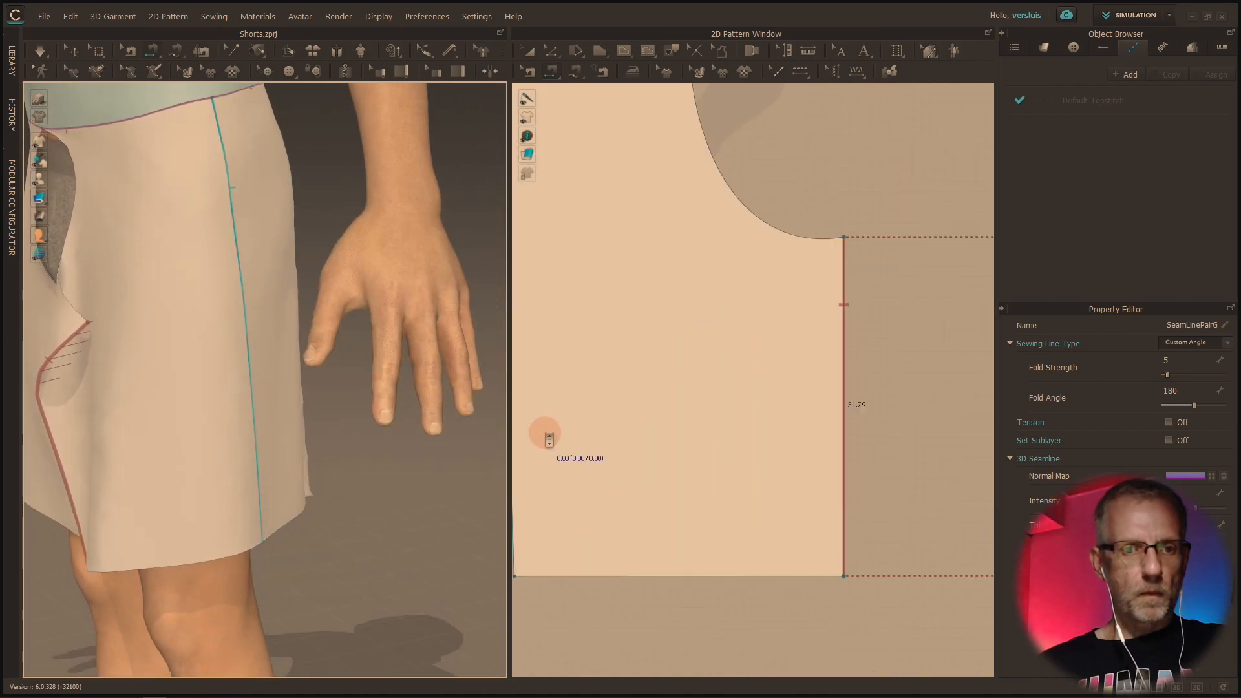
pyautogui.scroll(-3, 631, 429)
pyautogui.moveTo(352, 396); pyautogui.dragTo(373, 457, button='right')
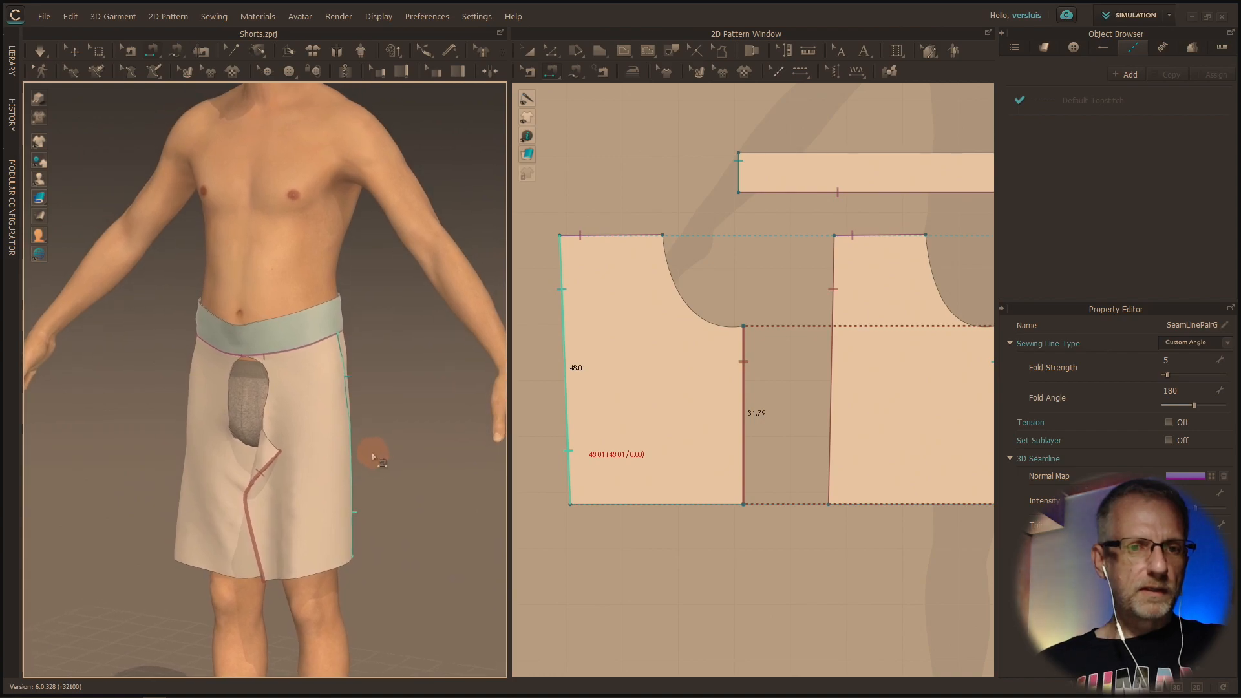
pyautogui.scroll(-1, 374, 457)
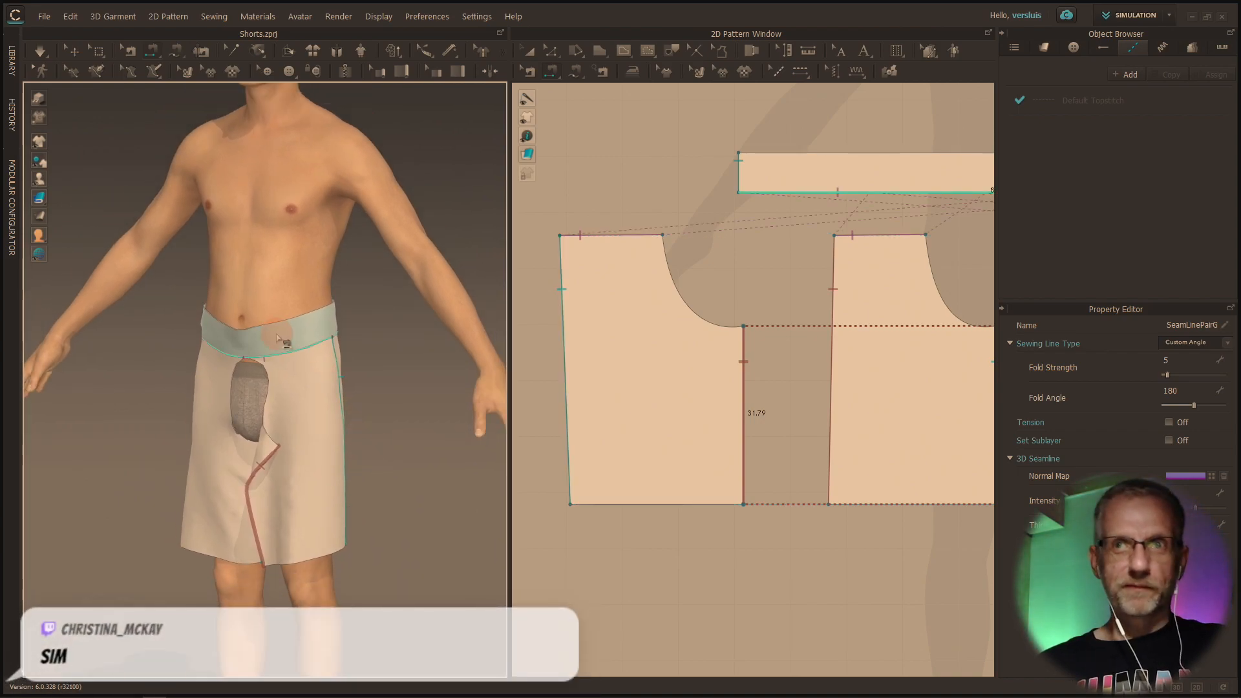
pyautogui.moveTo(292, 265); pyautogui.dragTo(317, 255, button='right')
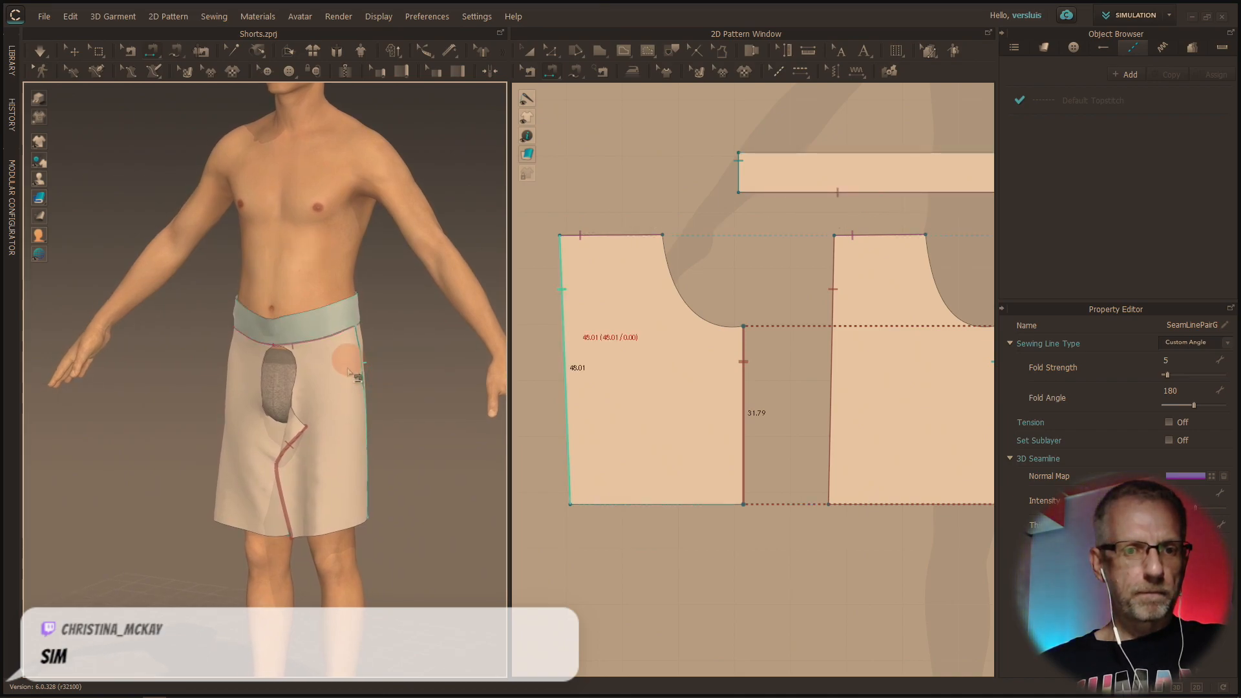
pyautogui.click(40, 50)
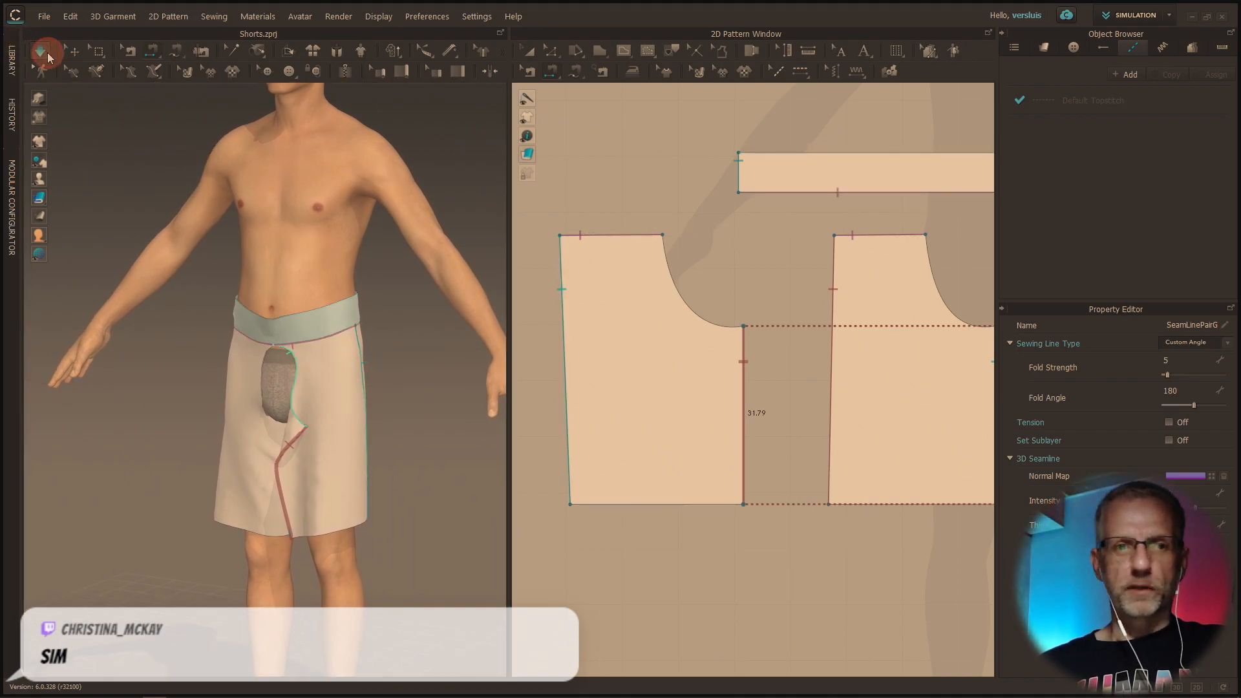
pyautogui.moveTo(199, 369); pyautogui.dragTo(296, 397, button='right')
pyautogui.scroll(5, 341, 463)
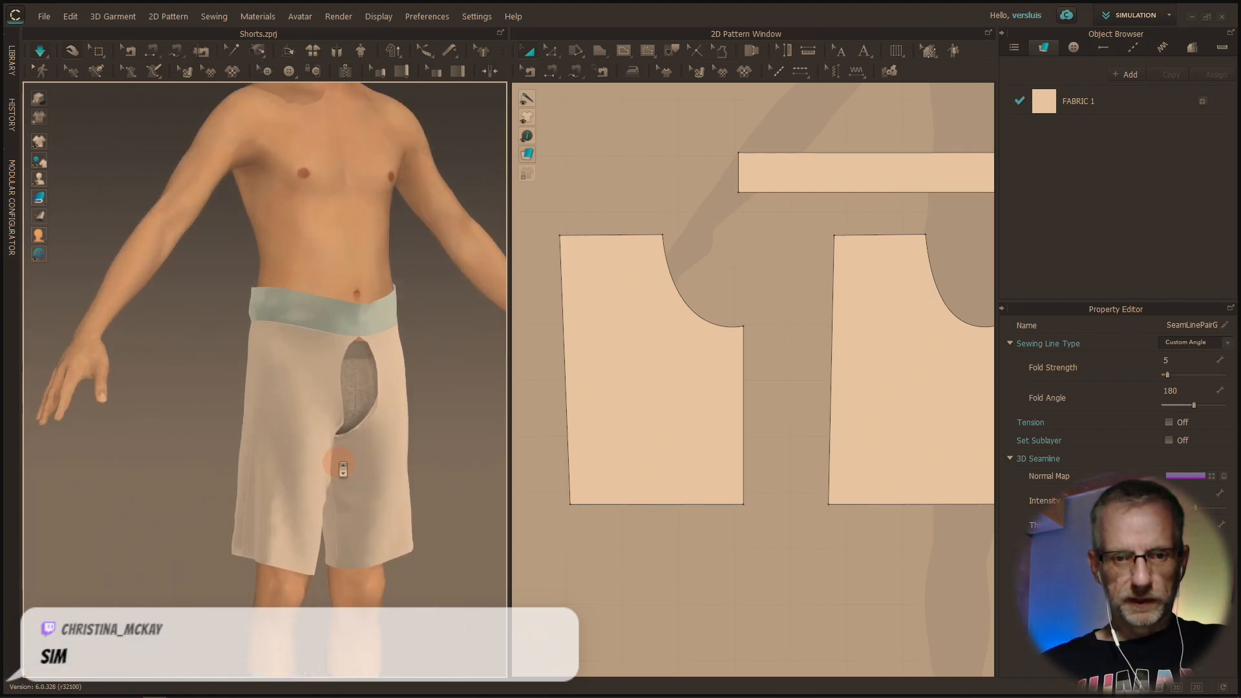
pyautogui.moveTo(340, 466); pyautogui.dragTo(279, 485, button='right')
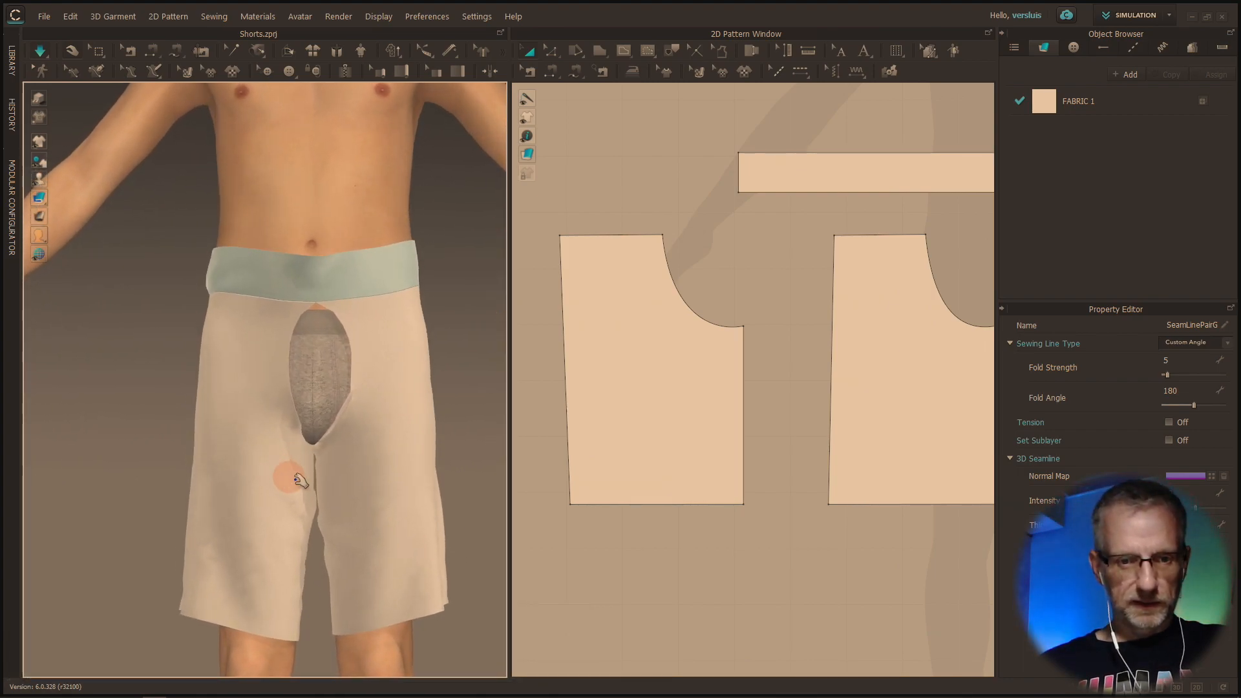
# Inspect the simulated legs and the open front and back crotch curves from around the avatar
pyautogui.click(349, 462)
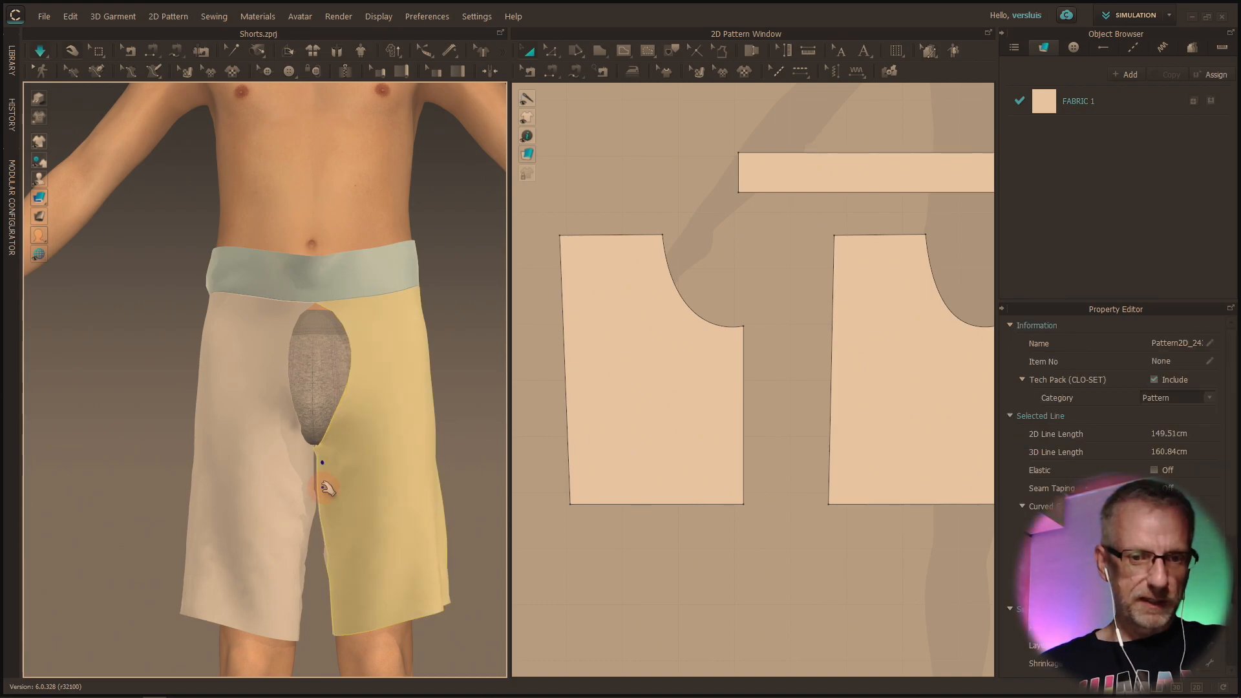
pyautogui.moveTo(328, 487); pyautogui.dragTo(277, 493, button='right')
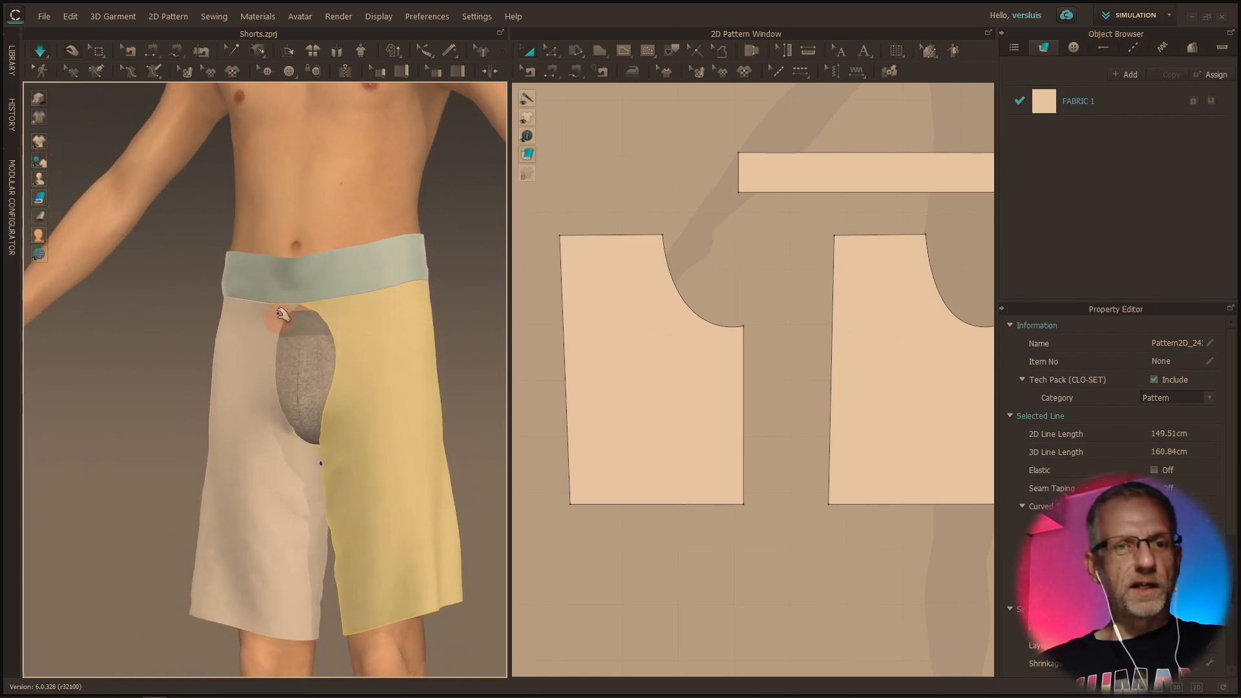
pyautogui.moveTo(313, 457); pyautogui.dragTo(118, 476, button='right')
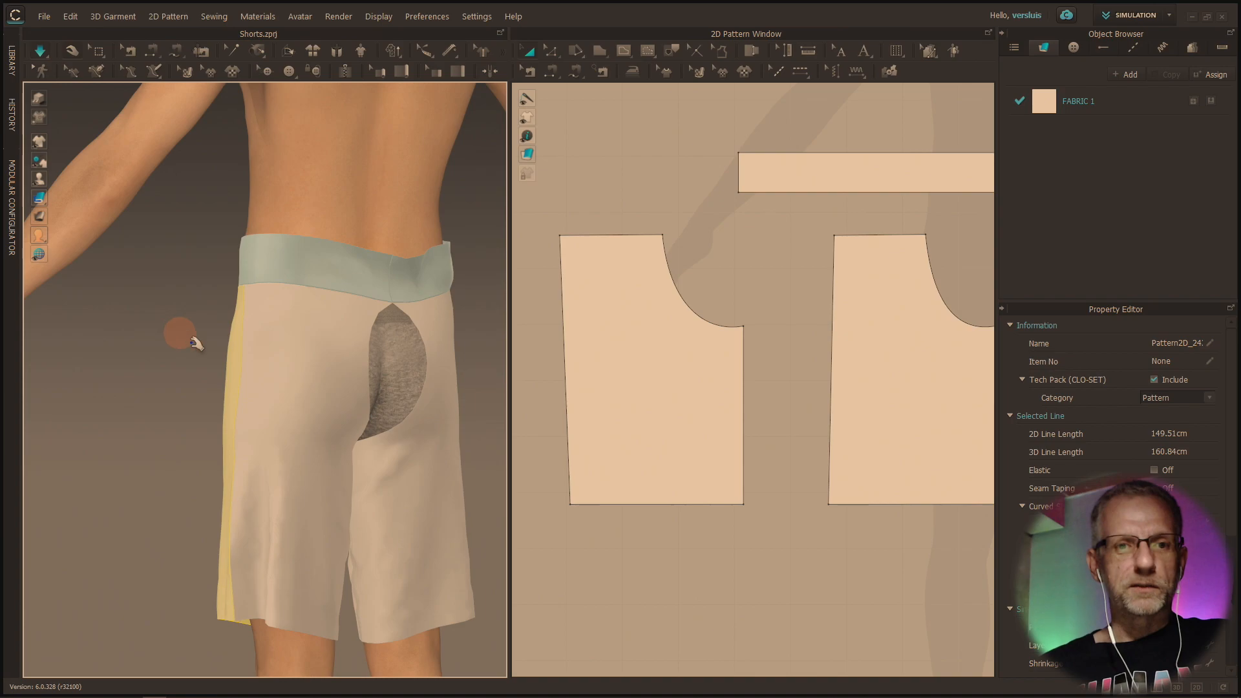
pyautogui.moveTo(265, 410); pyautogui.dragTo(442, 408, button='right')
pyautogui.moveTo(443, 408); pyautogui.dragTo(379, 359, button='middle')
pyautogui.scroll(-3, 380, 361)
pyautogui.scroll(6, 379, 361)
pyautogui.moveTo(383, 368); pyautogui.dragTo(410, 332, button='right')
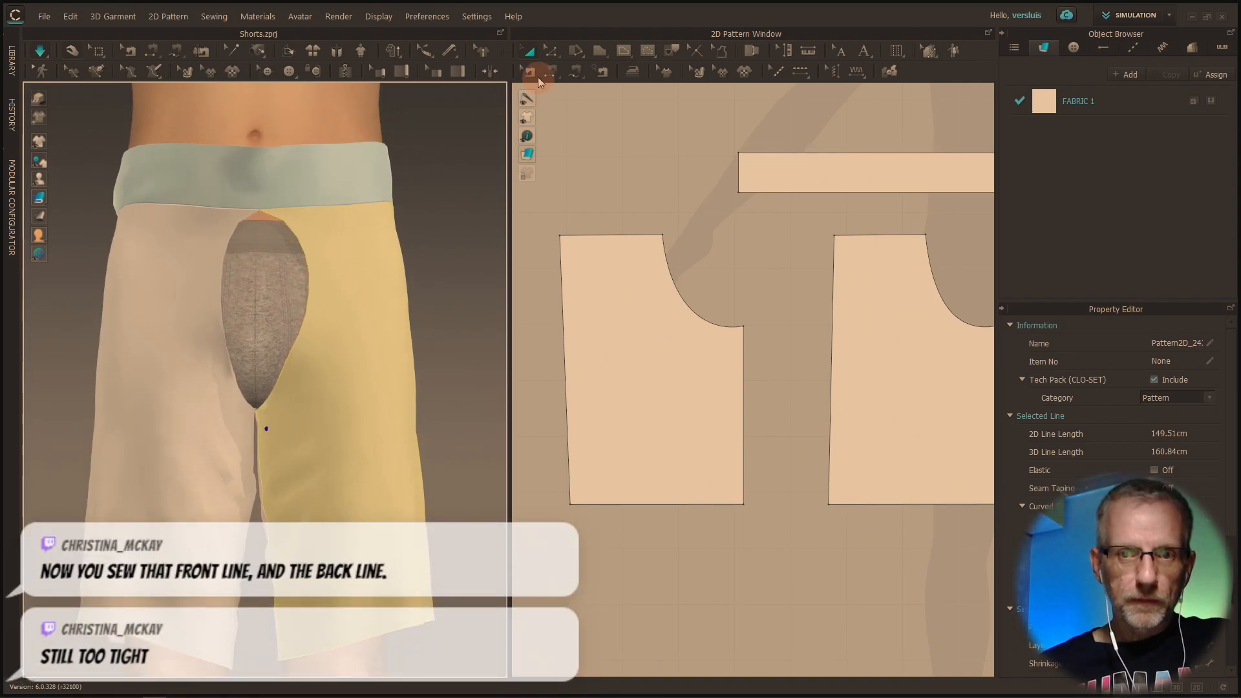
# Sew the two front crotch curves together with Segment Sewing
pyautogui.click(553, 75)
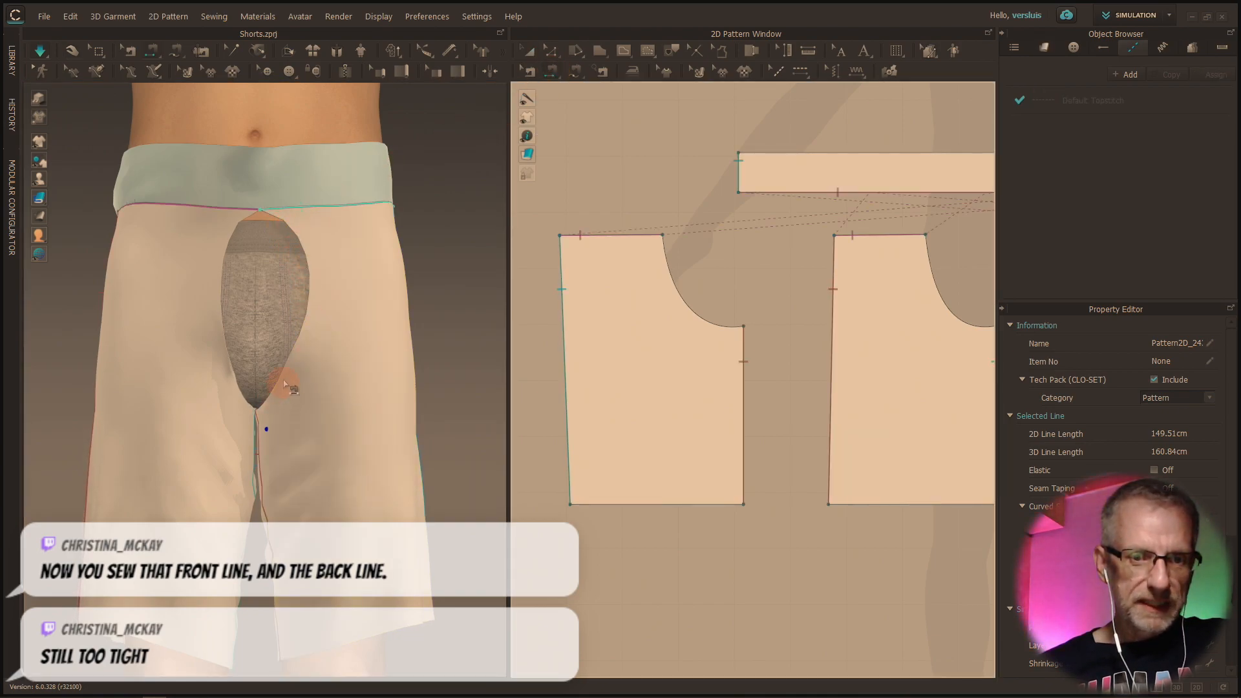
pyautogui.click(309, 286)
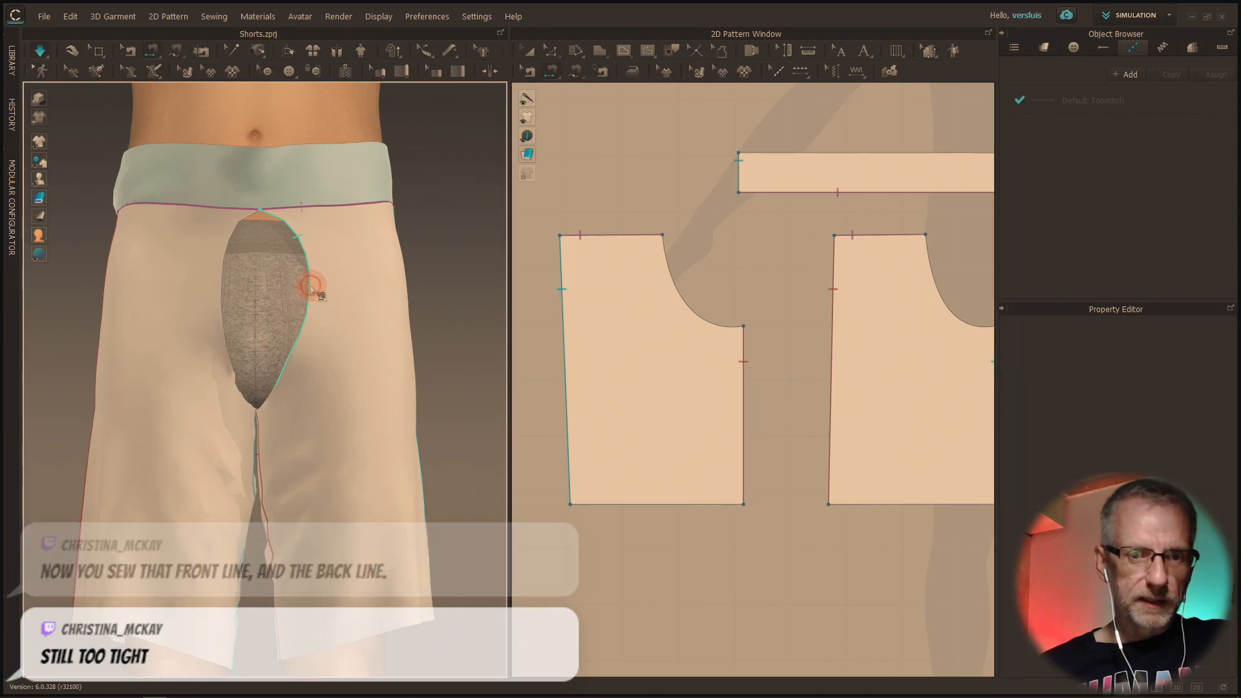
pyautogui.click(226, 254)
# Sew the two back crotch curves together at the rear of the shorts
pyautogui.moveTo(207, 289); pyautogui.dragTo(460, 329, button='right')
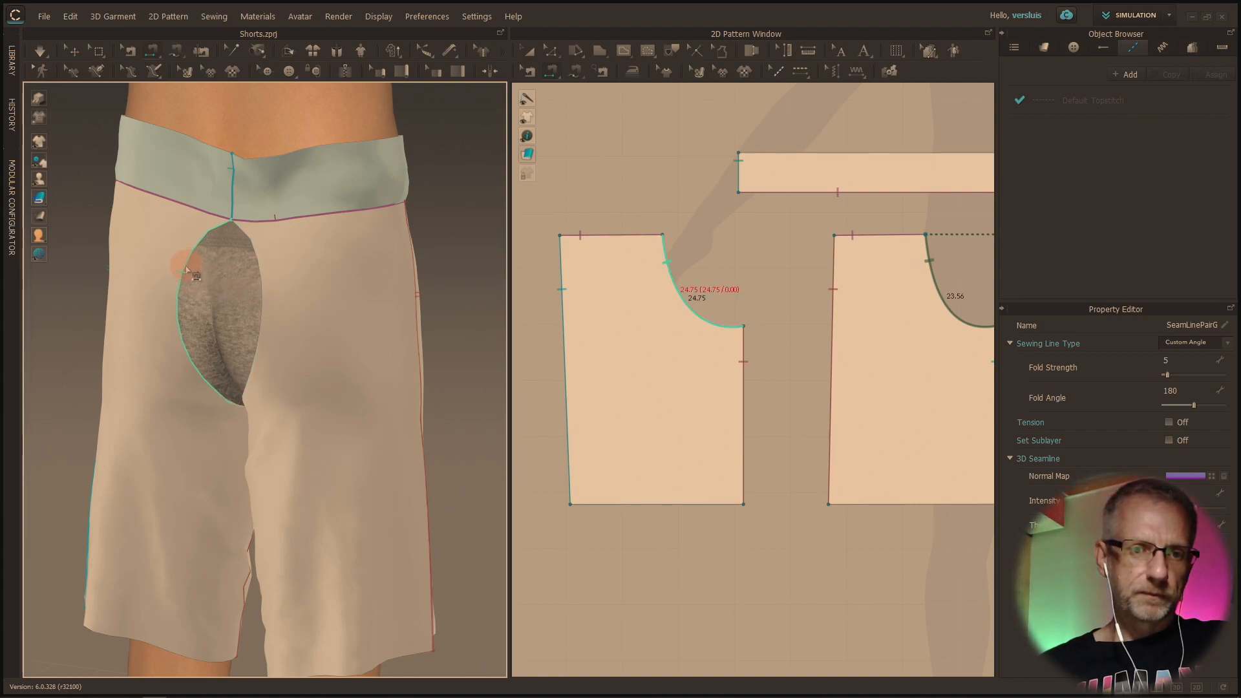
pyautogui.click(186, 270)
pyautogui.click(264, 278)
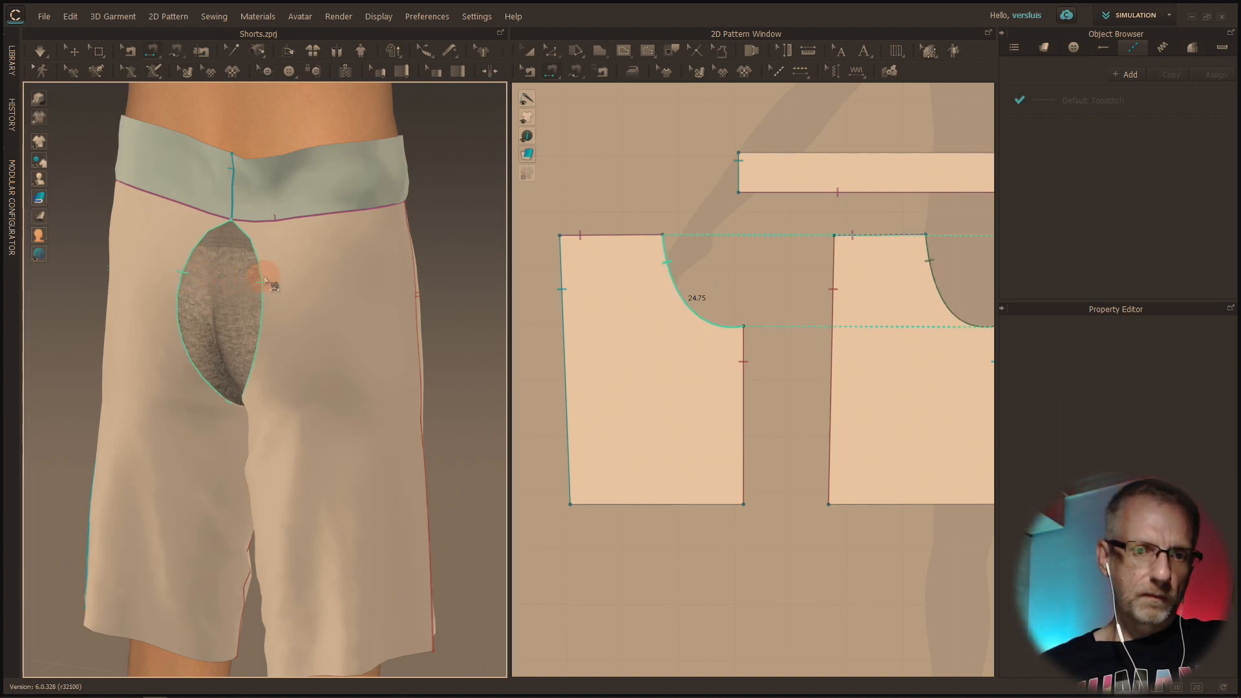
pyautogui.click(264, 278)
# Simulate the shorts to pull the front and back crotch seams closed
pyautogui.moveTo(284, 308); pyautogui.dragTo(106, 320, button='right')
pyautogui.click(37, 54)
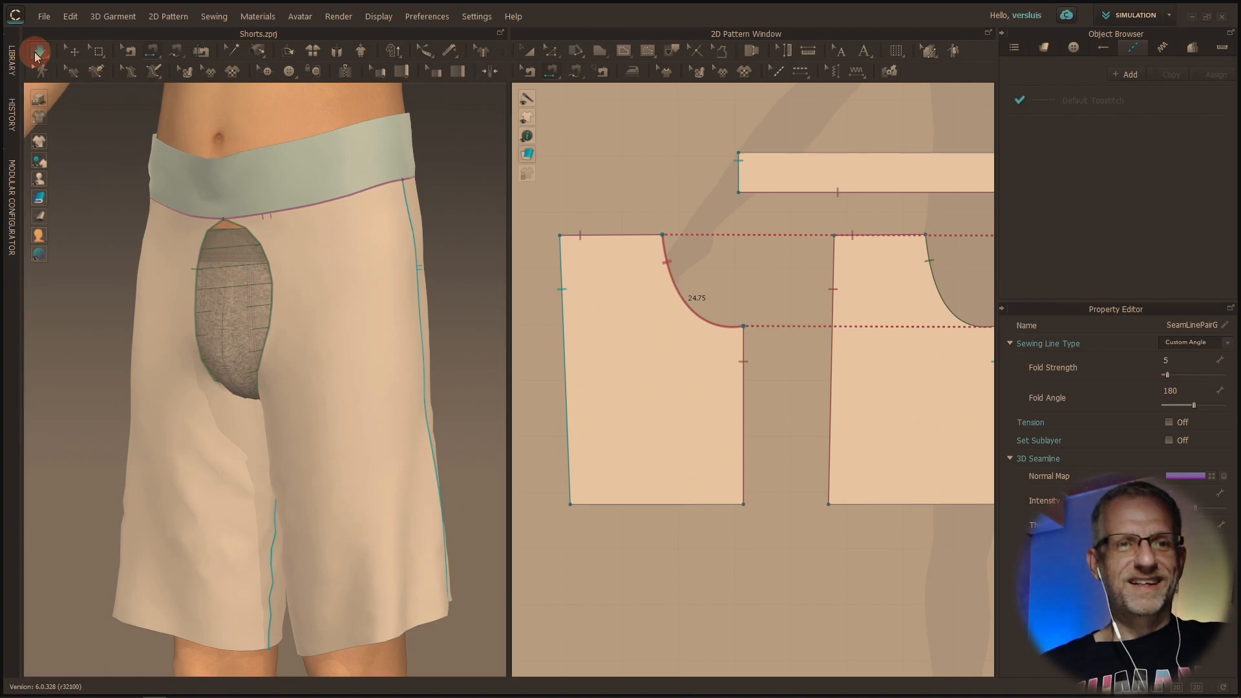
pyautogui.moveTo(273, 383); pyautogui.dragTo(282, 257, button='right')
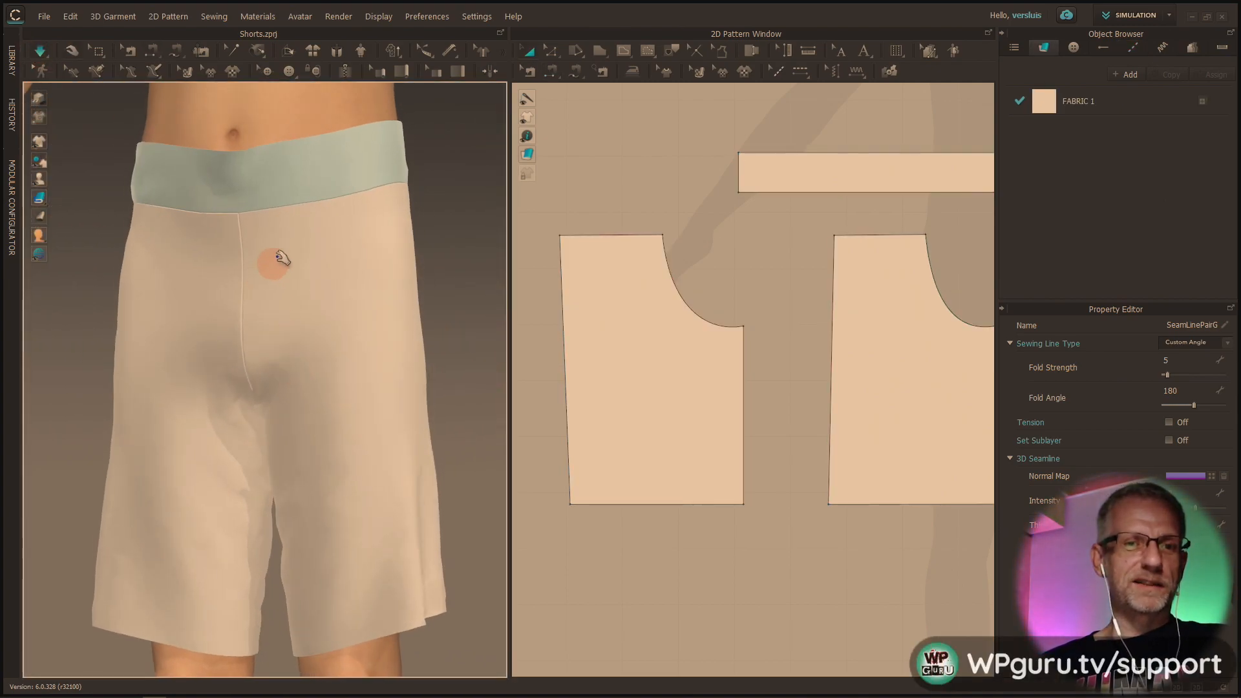
pyautogui.moveTo(363, 421); pyautogui.dragTo(219, 288, button='right')
# Unfreeze the waistband while the simulation is running
pyautogui.scroll(1, 348, 388)
pyautogui.scroll(-4, 351, 390)
pyautogui.scroll(-1, 364, 376)
pyautogui.rightClick(279, 314)
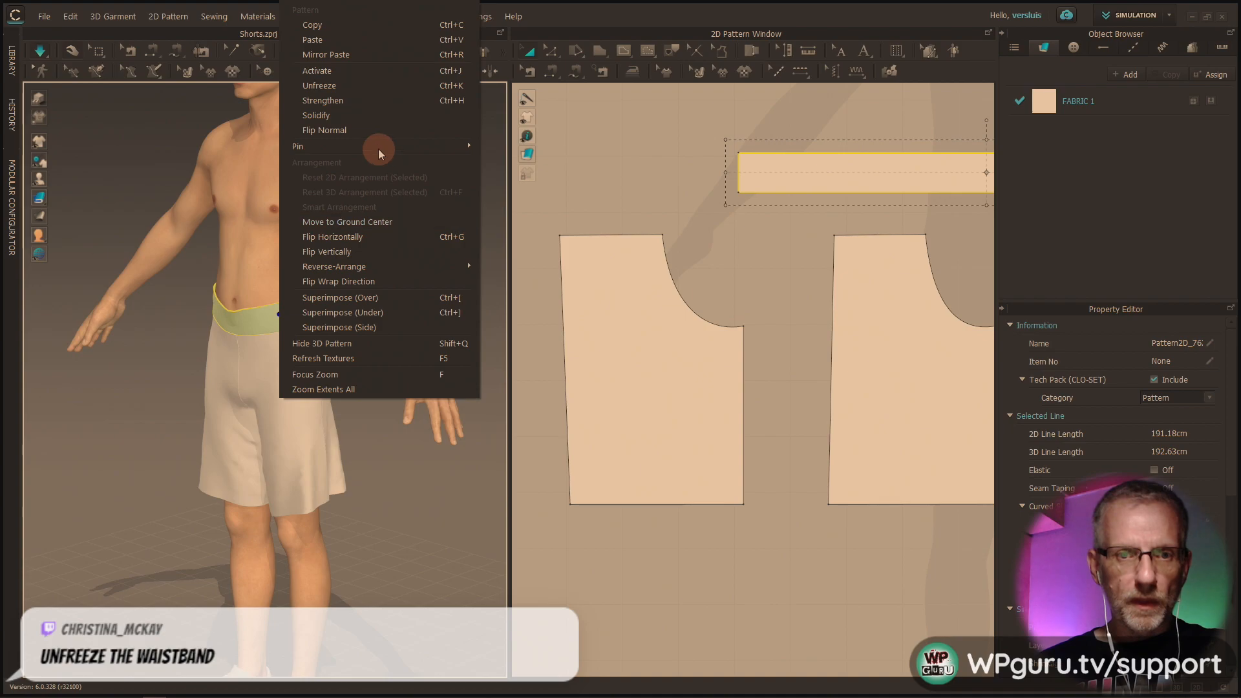
pyautogui.click(382, 84)
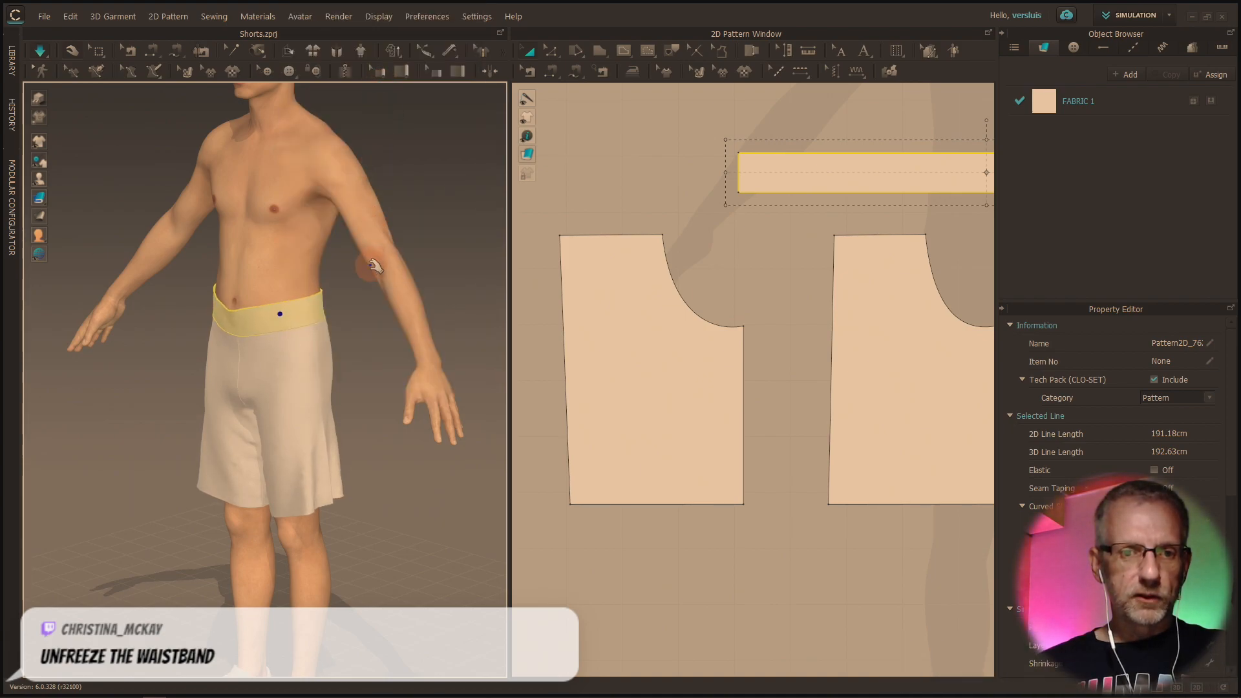
# Examine how the unfrozen waistband and the legs drape on the avatar
pyautogui.moveTo(323, 369); pyautogui.dragTo(388, 387, button='right')
pyautogui.scroll(4, 394, 388)
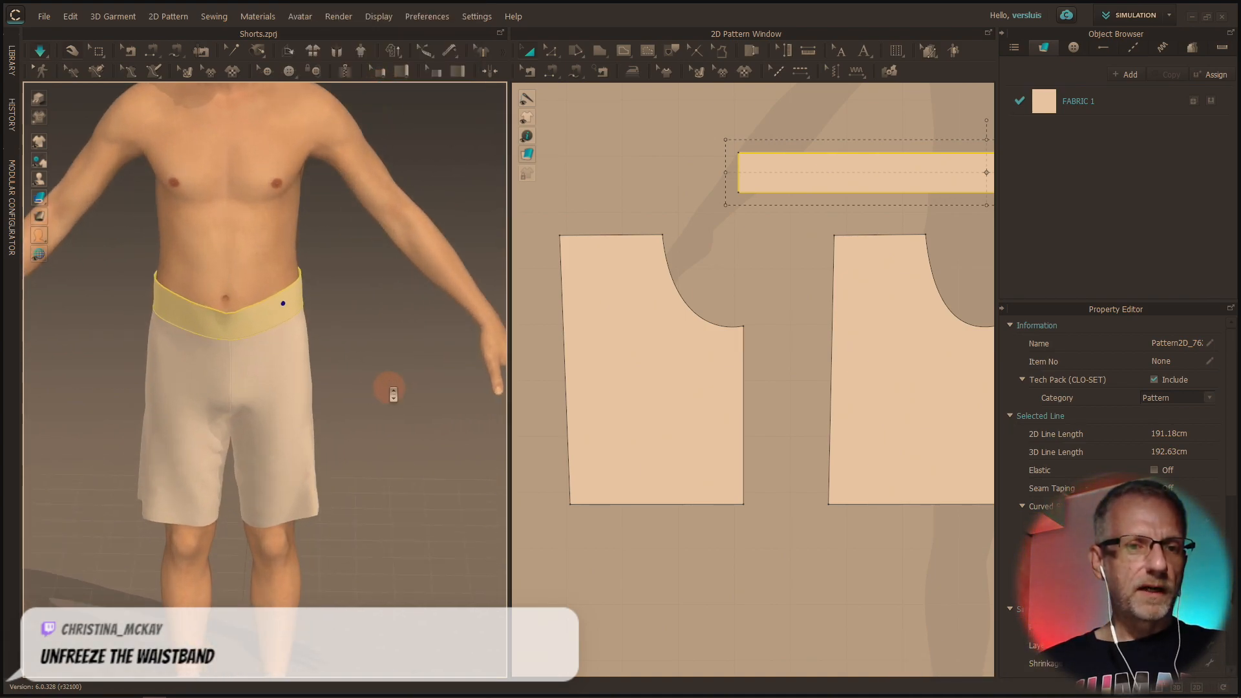
pyautogui.moveTo(389, 388); pyautogui.dragTo(321, 376, button='right')
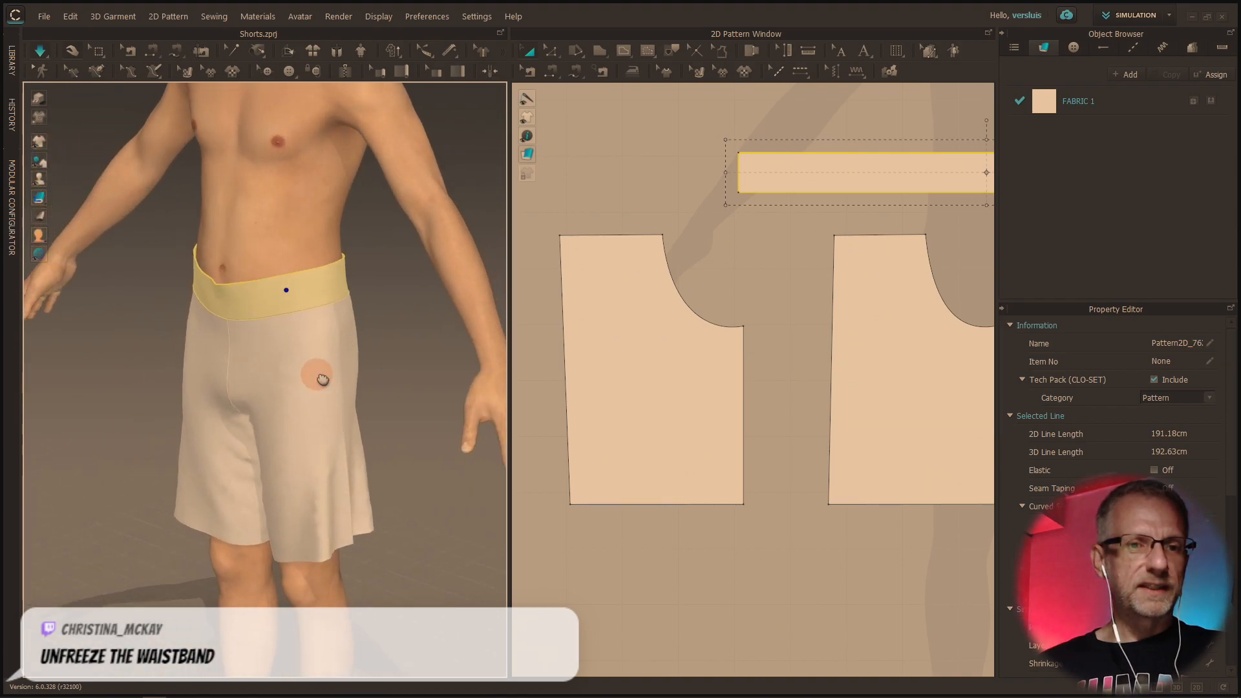
pyautogui.moveTo(321, 376); pyautogui.dragTo(315, 439, button='middle')
pyautogui.scroll(-2, 308, 440)
pyautogui.scroll(3, 309, 440)
pyautogui.scroll(2, 308, 440)
pyautogui.moveTo(307, 440)
pyautogui.mouseDown(button='right')
pyautogui.moveTo(266, 444)
pyautogui.moveTo(317, 426)
pyautogui.mouseUp(button='right')
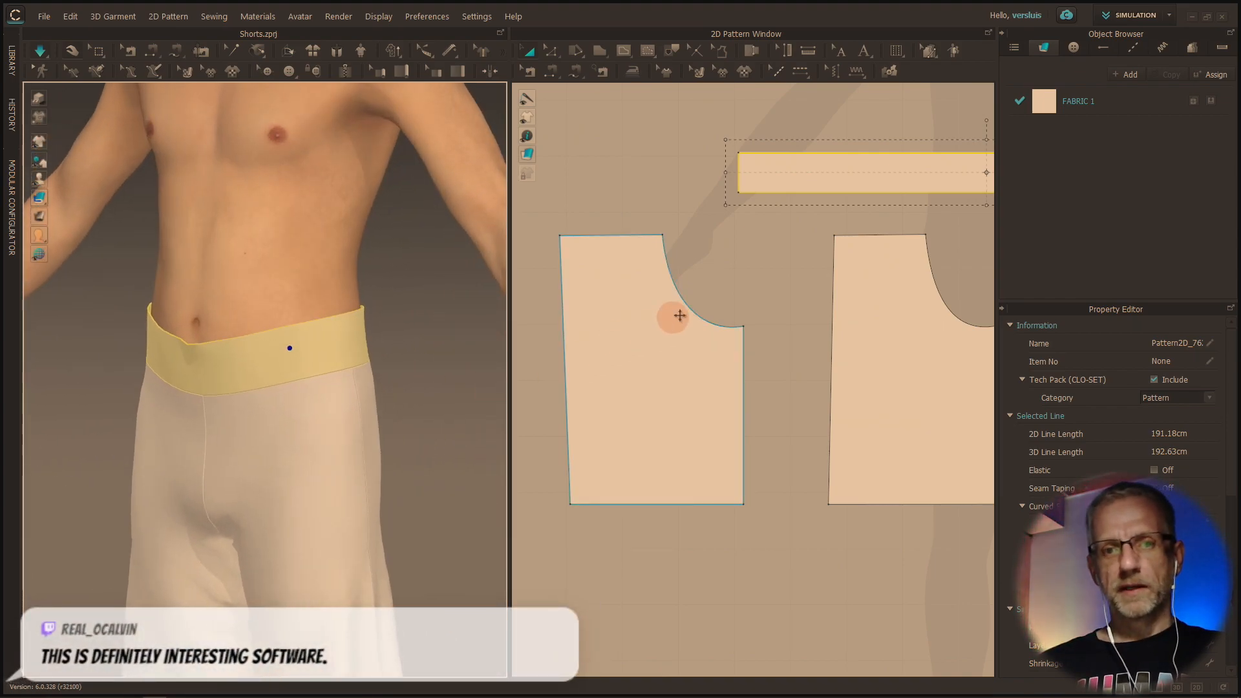
# Lower the waistband's upper edge in the 2D pattern, narrowing the band to about 4.8 cm
pyautogui.press('z')
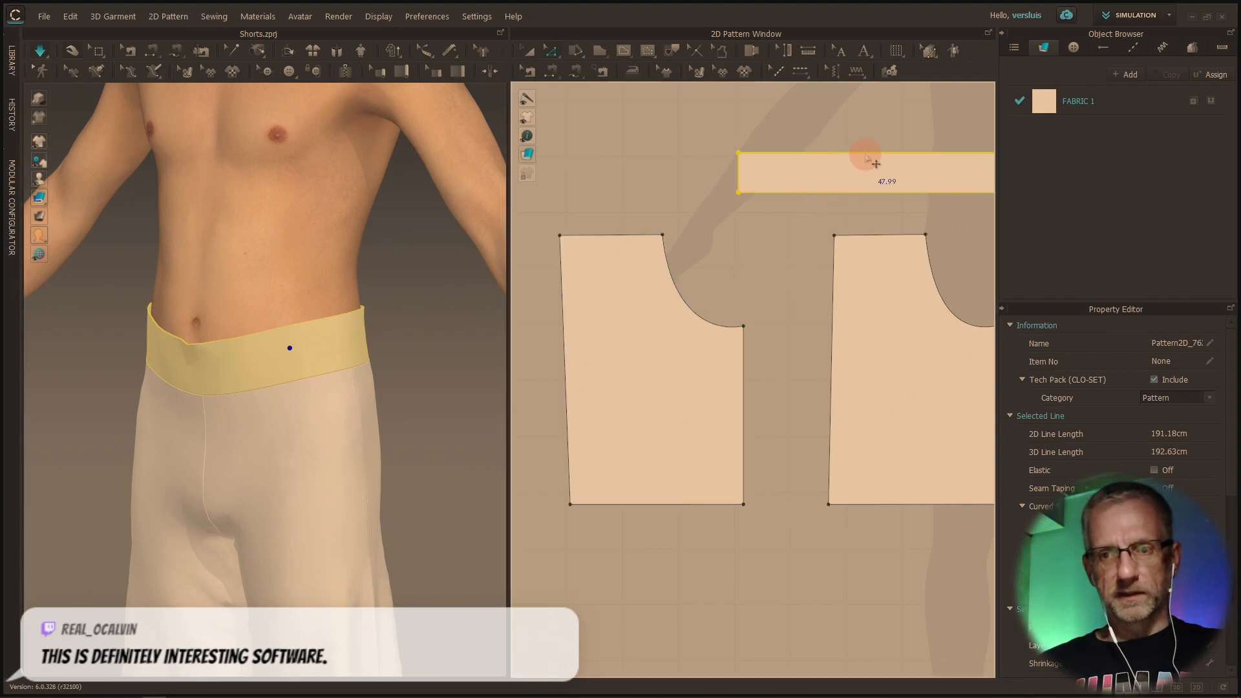
pyautogui.click(869, 150)
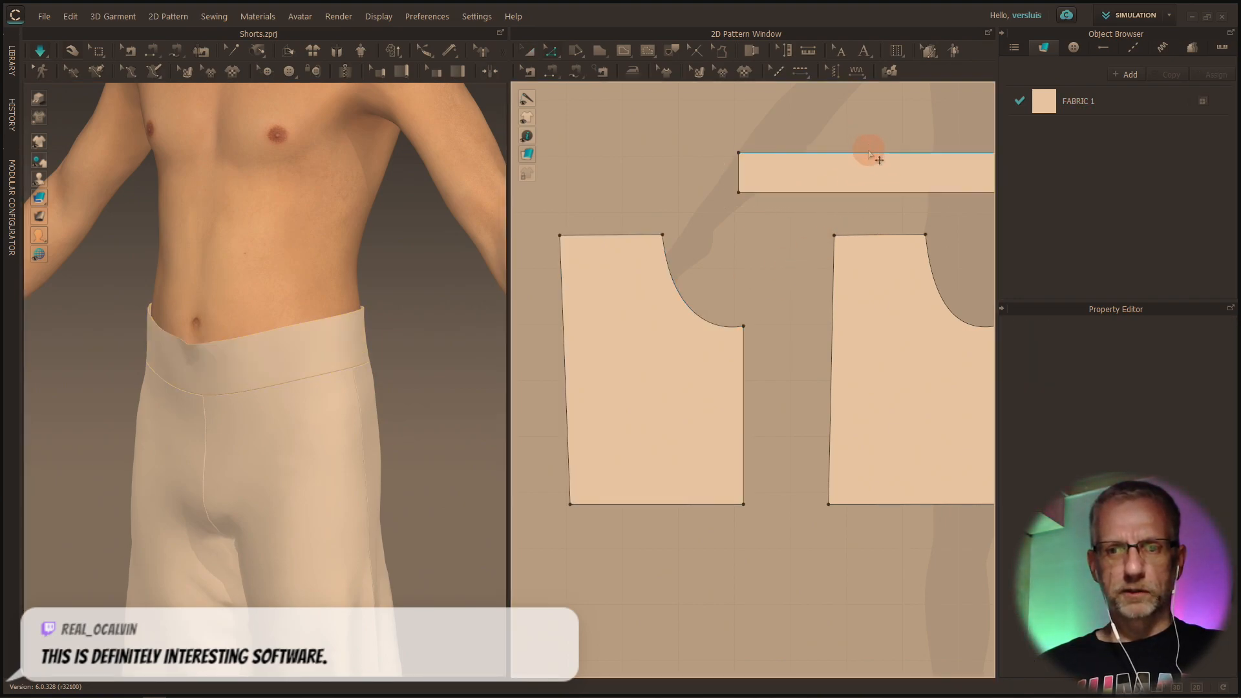
pyautogui.click(869, 153)
pyautogui.moveTo(880, 170); pyautogui.dragTo(868, 168)
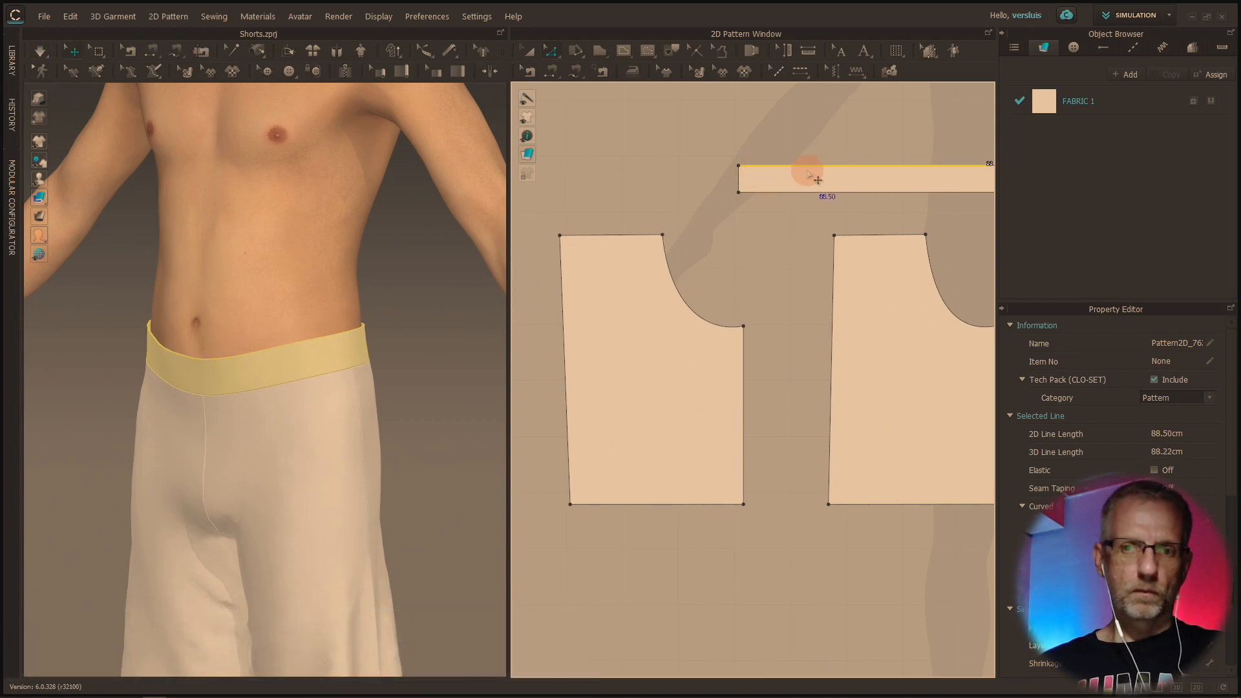
# Shorten the waistband by moving its short end edge inward in the 2D pattern, and simulate the change
pyautogui.moveTo(437, 305); pyautogui.dragTo(787, 316, button='right')
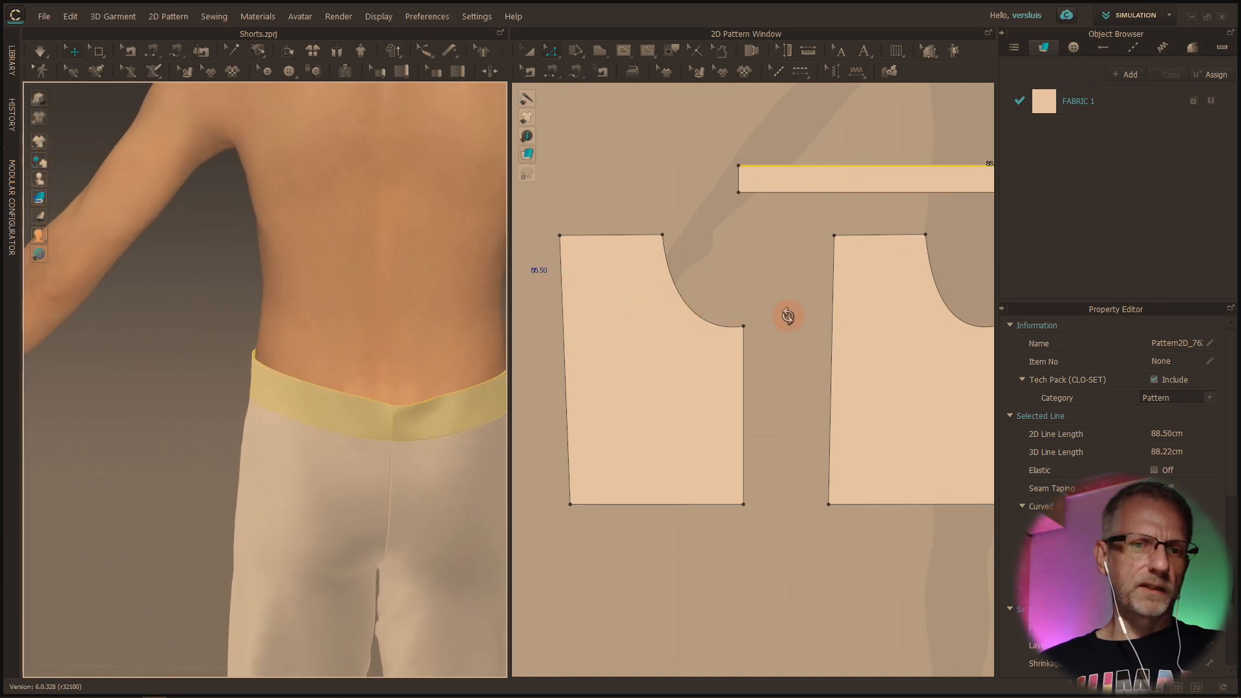
pyautogui.click(740, 183)
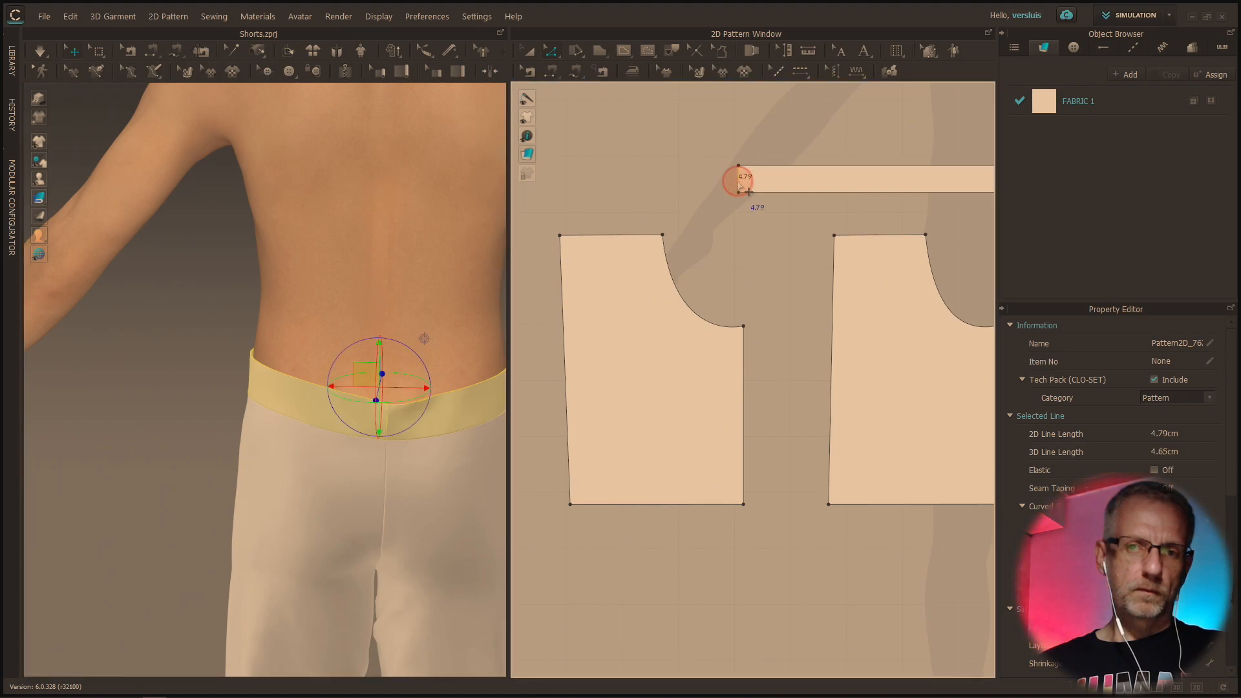
pyautogui.moveTo(764, 192); pyautogui.dragTo(754, 185)
pyautogui.press('Return')
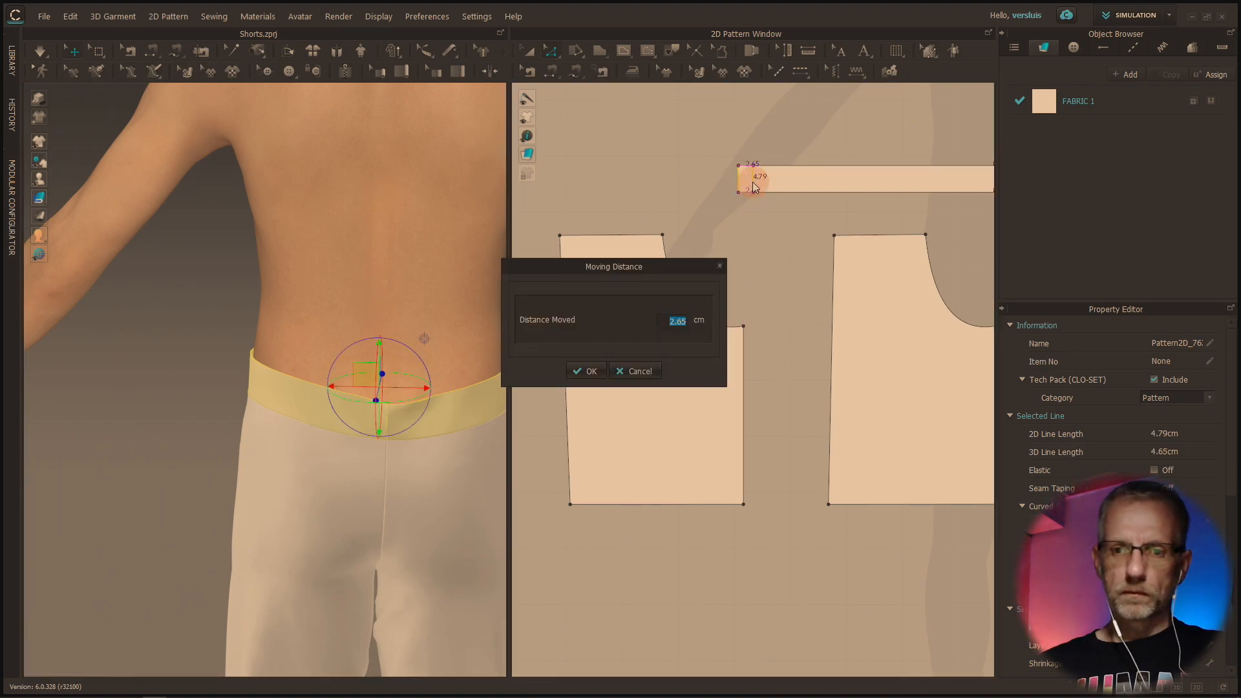
pyautogui.press('Return')
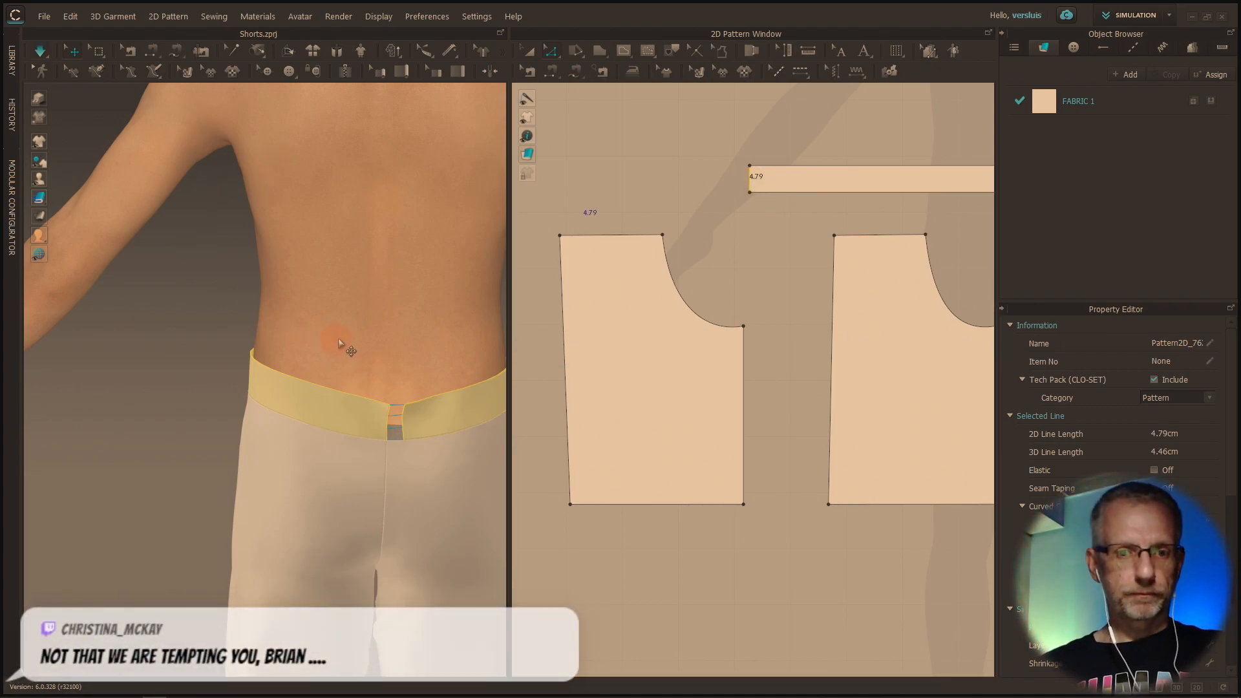
# Examine how the shortened waistband and the shorts' legs fit the avatar from the back, side and front
pyautogui.moveTo(408, 336); pyautogui.dragTo(350, 321, button='right')
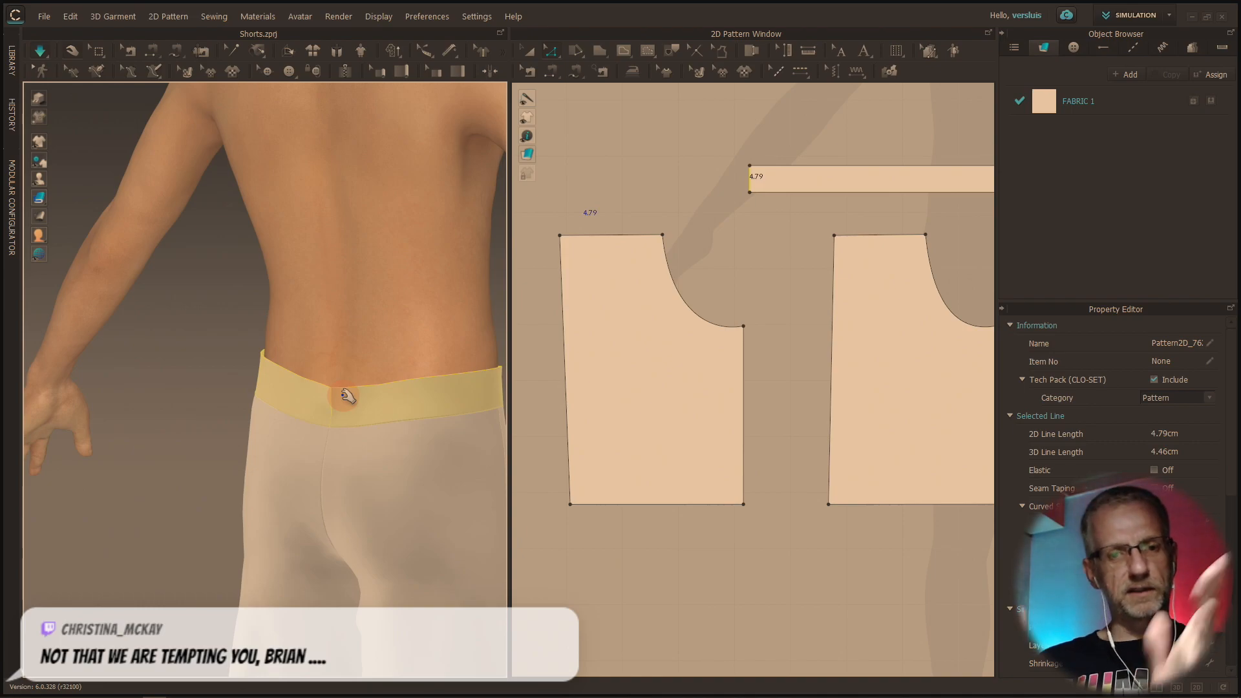
pyautogui.scroll(5, 350, 392)
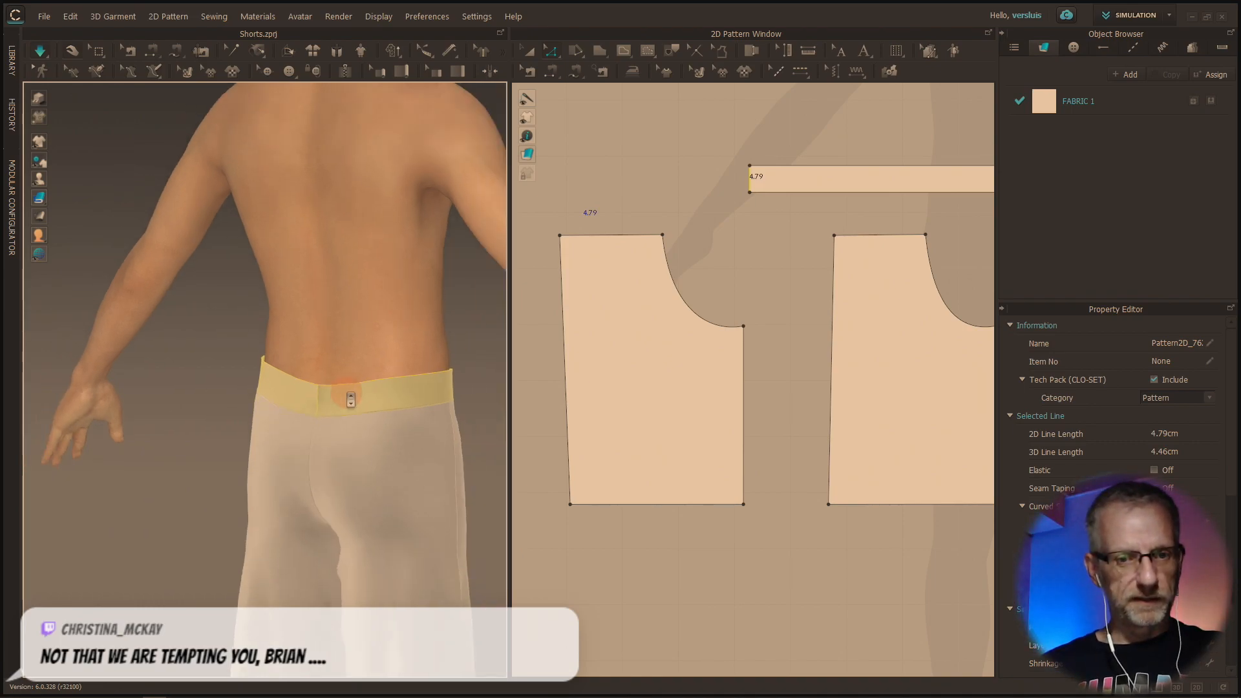
pyautogui.moveTo(432, 444); pyautogui.dragTo(374, 437, button='right')
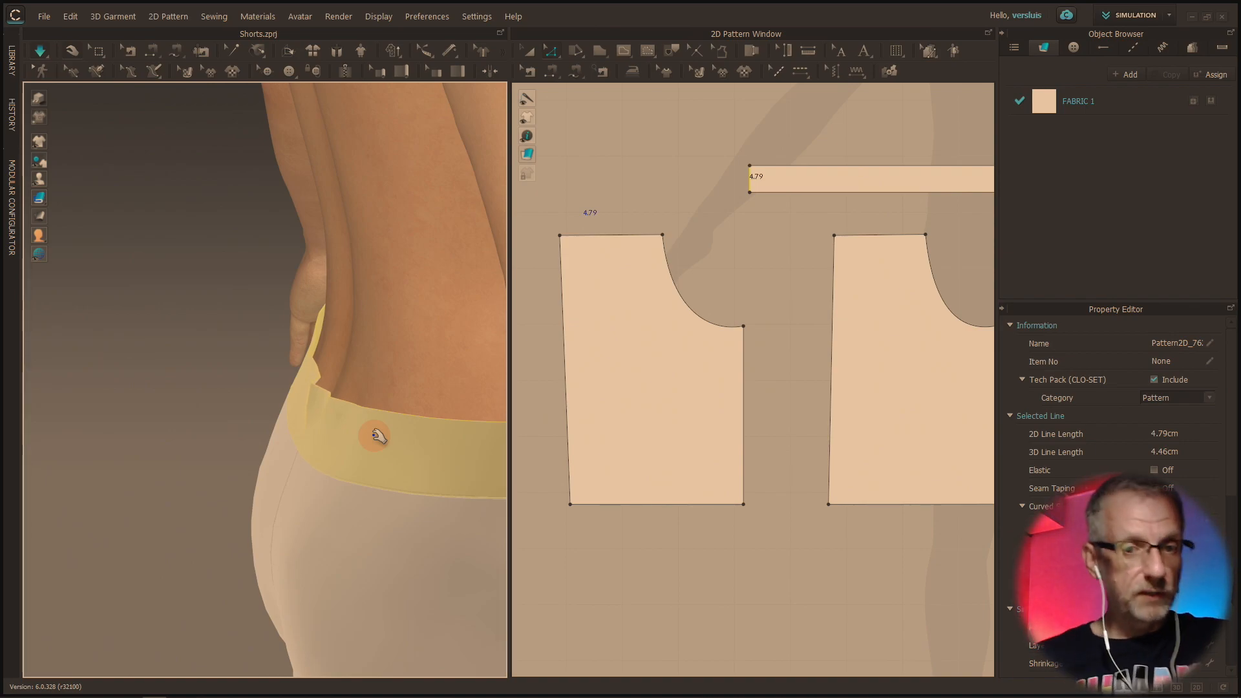
pyautogui.moveTo(378, 436); pyautogui.dragTo(222, 424, button='right')
pyautogui.scroll(-5, 221, 423)
pyautogui.moveTo(328, 457); pyautogui.dragTo(194, 439, button='right')
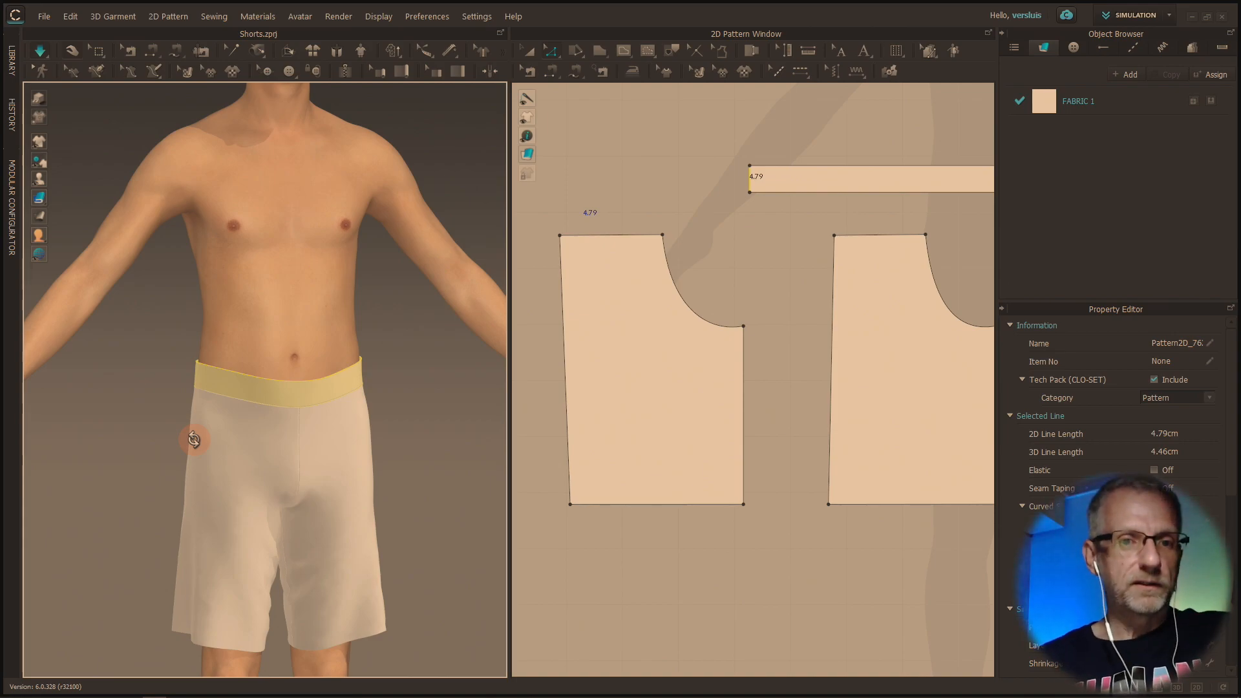
pyautogui.moveTo(332, 464); pyautogui.dragTo(266, 466, button='right')
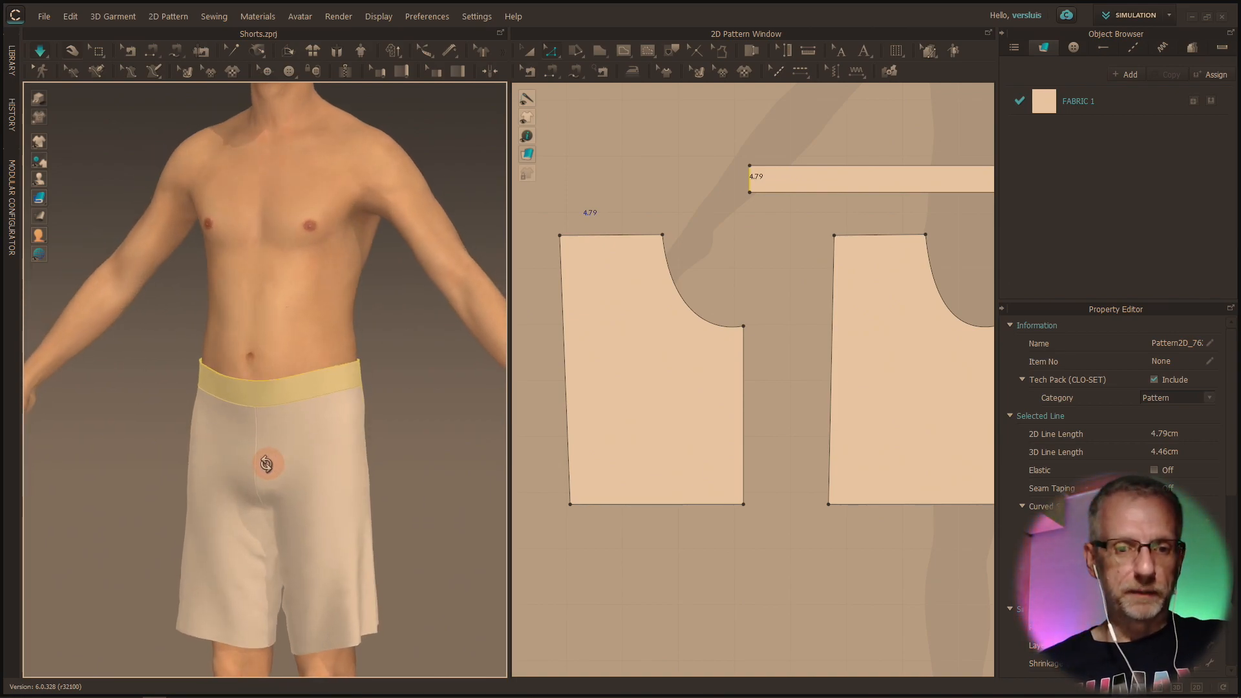
pyautogui.scroll(2, 266, 465)
pyautogui.scroll(-3, 266, 465)
pyautogui.scroll(-1, 270, 467)
pyautogui.moveTo(269, 466); pyautogui.dragTo(244, 391, button='middle')
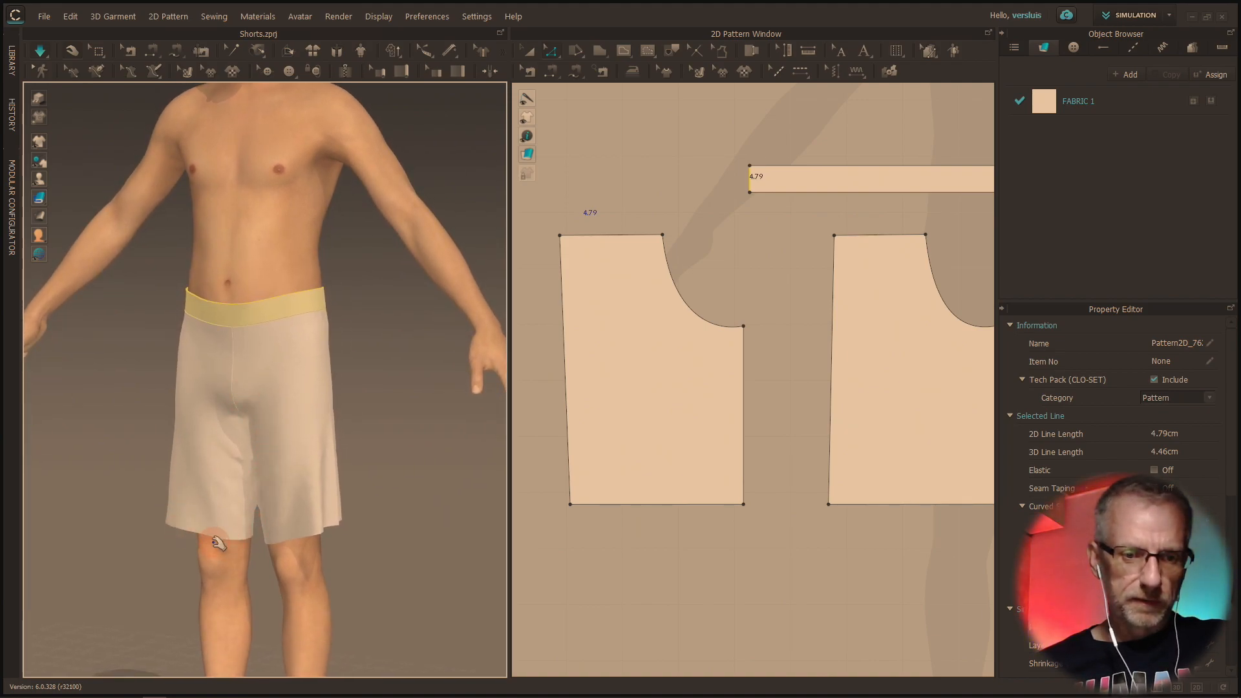
pyautogui.moveTo(261, 542); pyautogui.dragTo(111, 535, button='right')
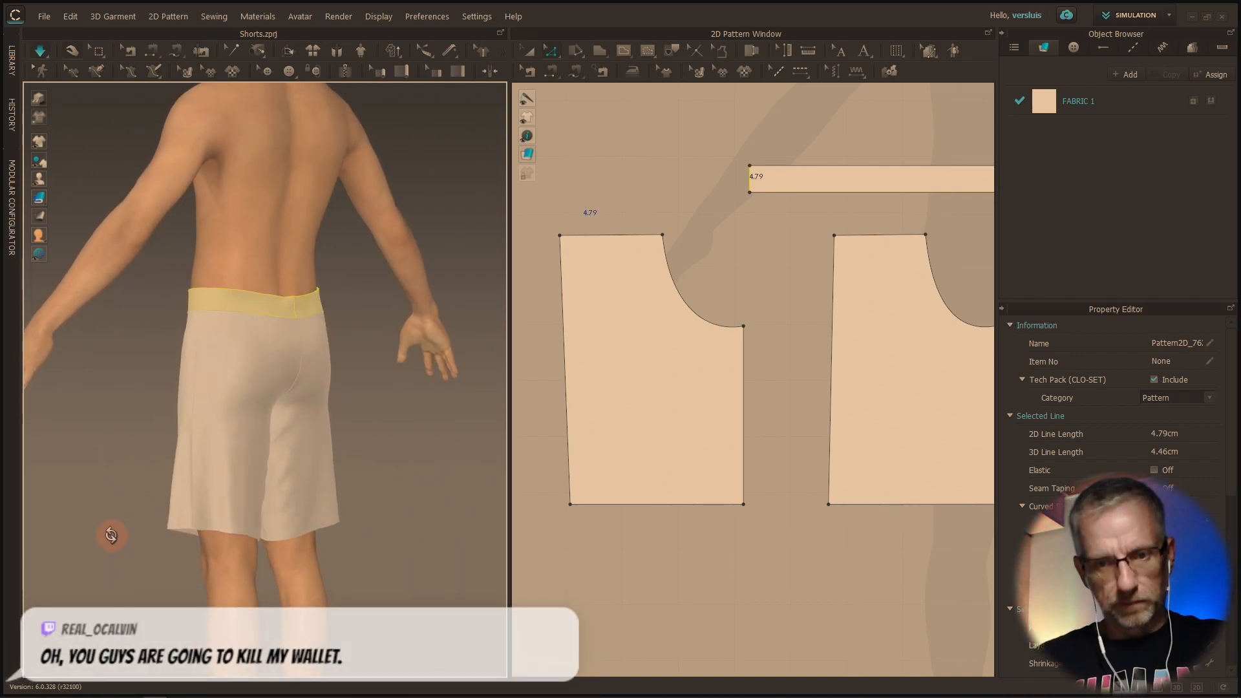
pyautogui.scroll(2, 585, 567)
pyautogui.scroll(-6, 588, 562)
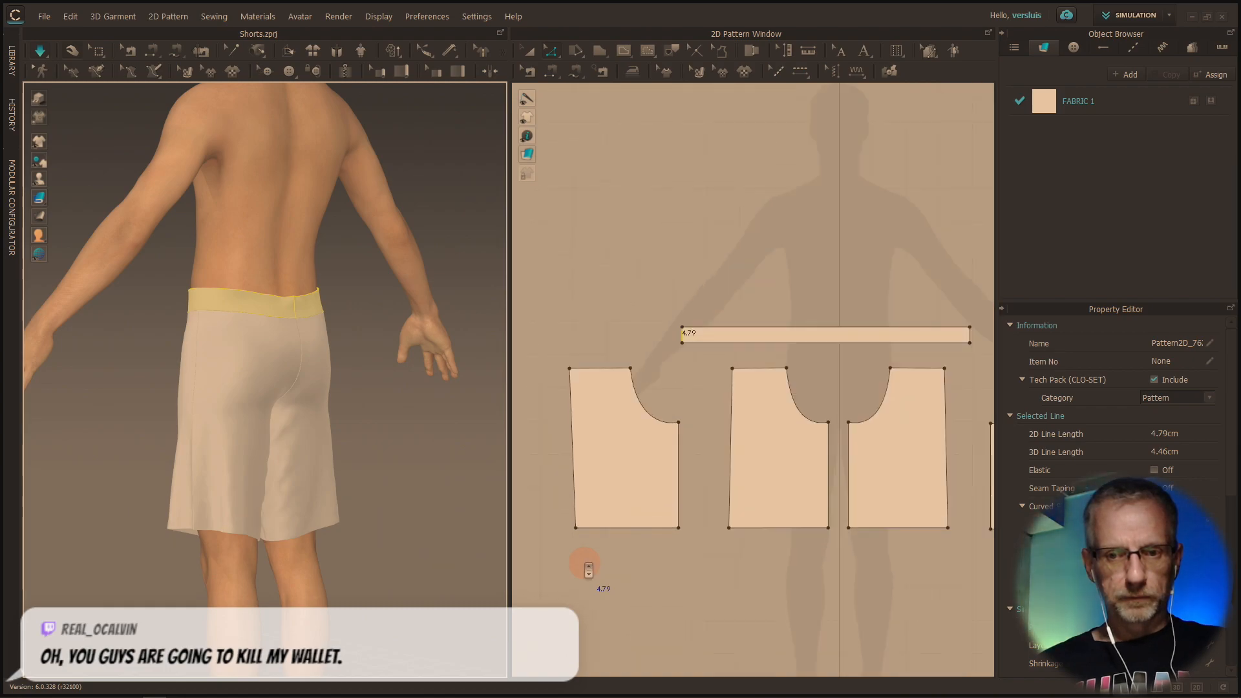
pyautogui.scroll(-2, 590, 557)
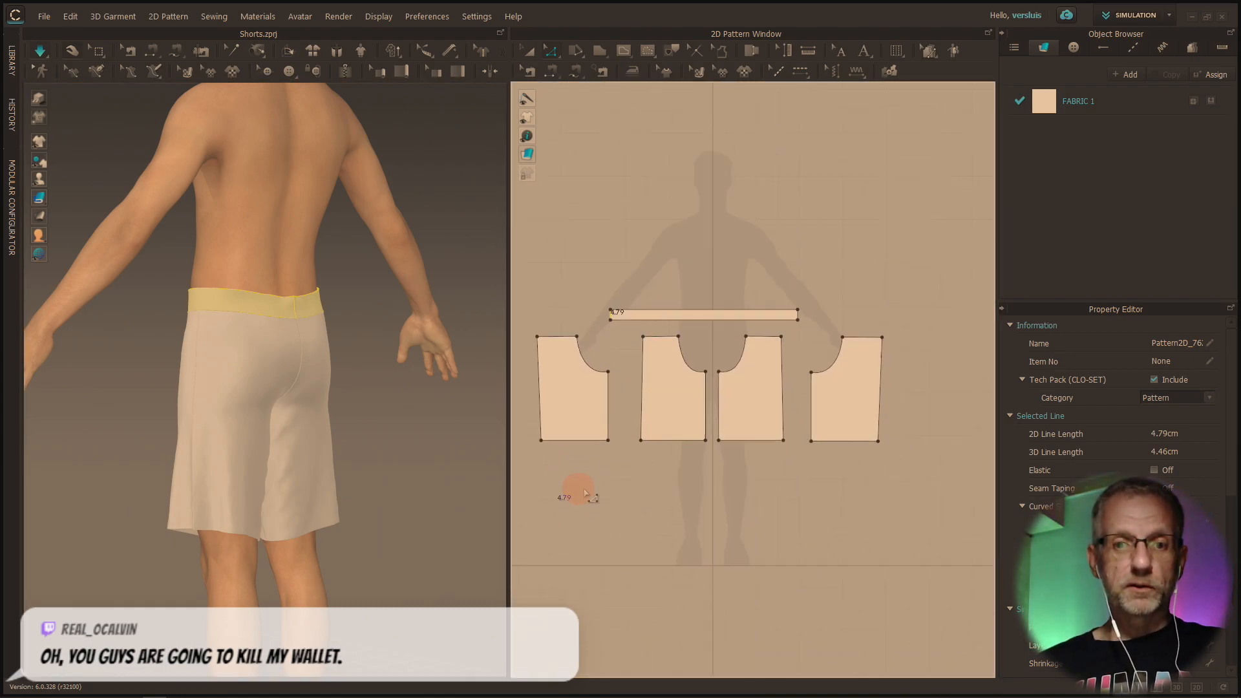
pyautogui.rightClick(578, 445)
pyautogui.click(579, 444)
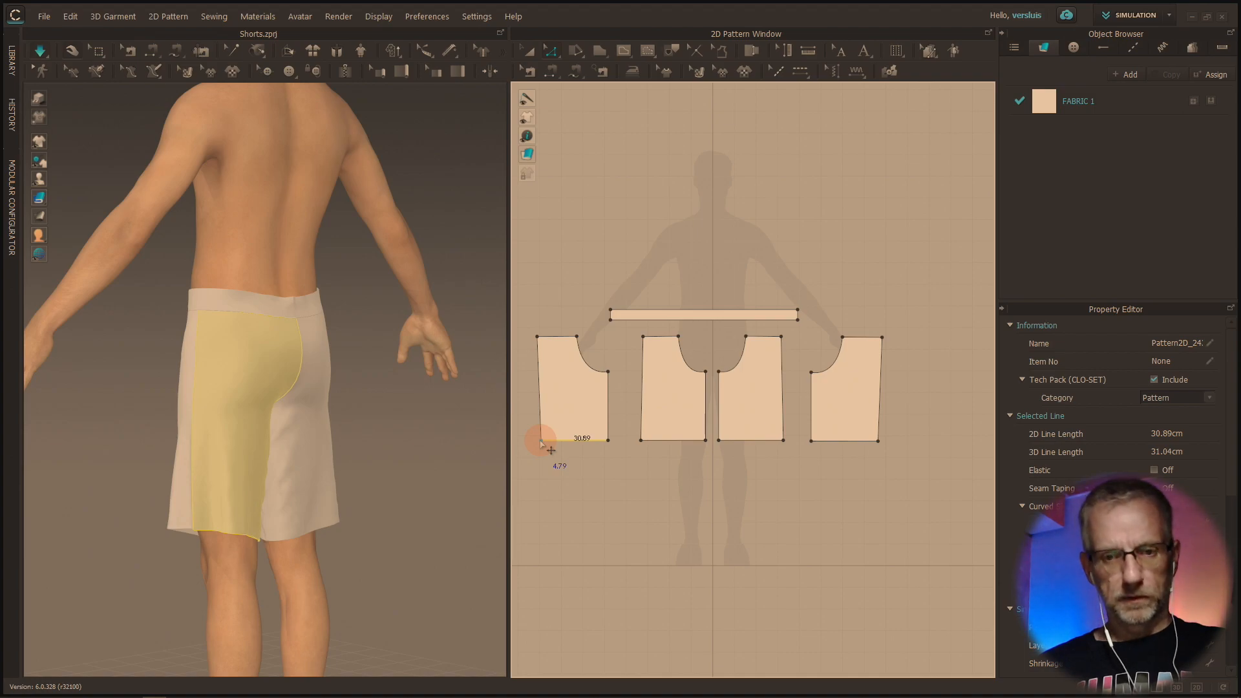
pyautogui.click(550, 52)
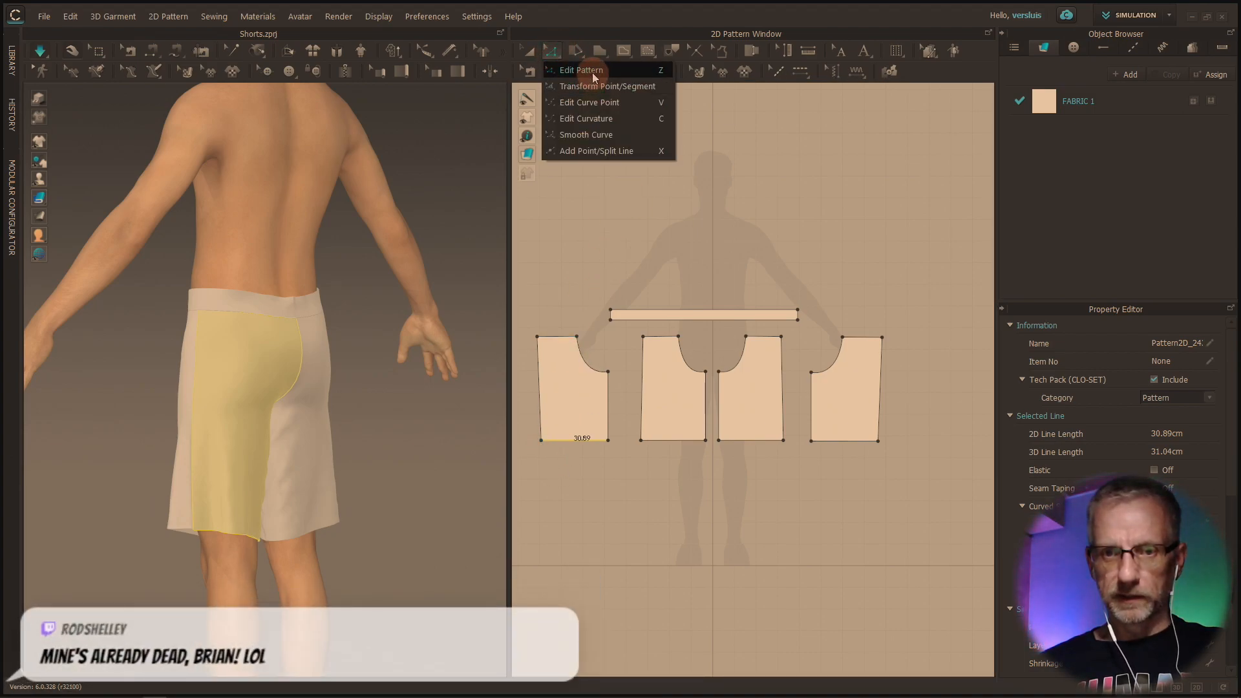
pyautogui.click(616, 187)
pyautogui.click(589, 435)
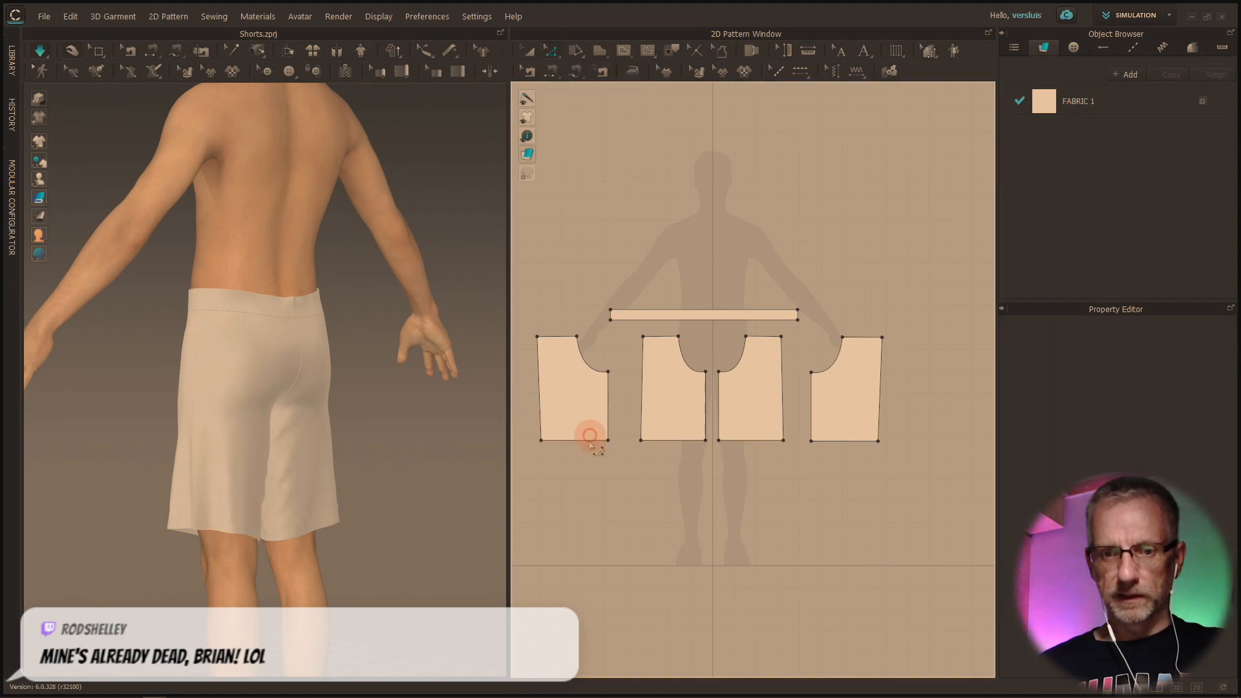
pyautogui.click(542, 443)
pyautogui.click(549, 445)
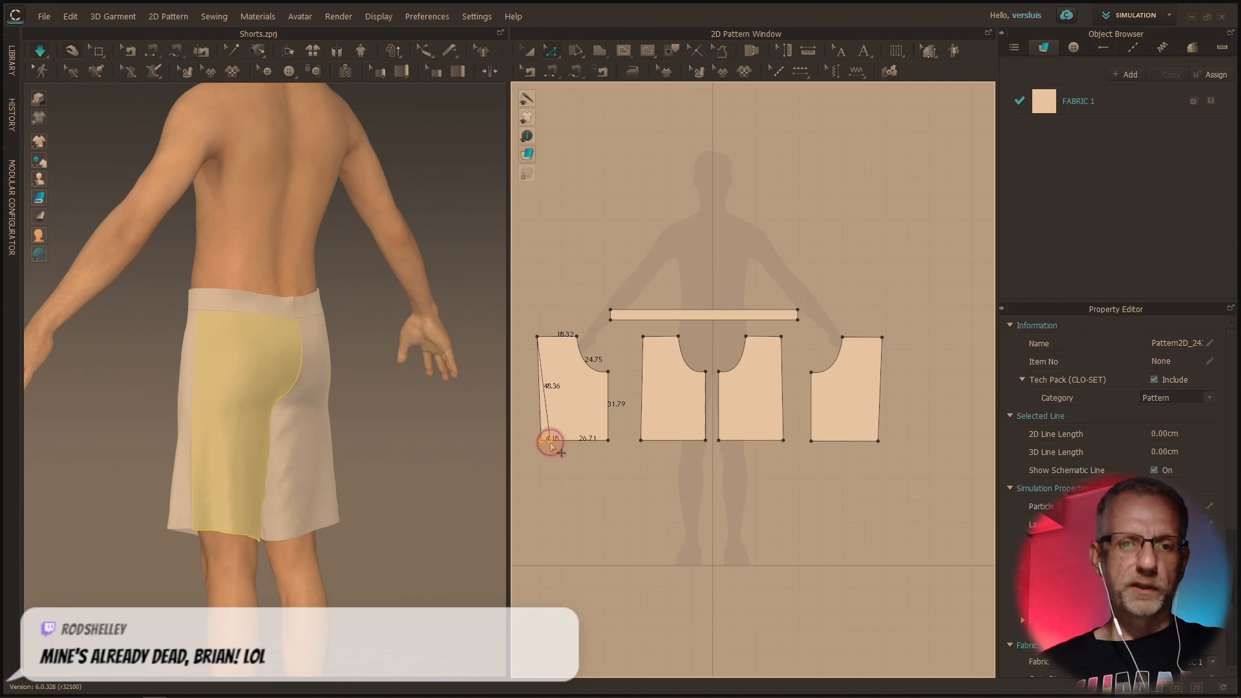
pyautogui.rightClick(550, 444)
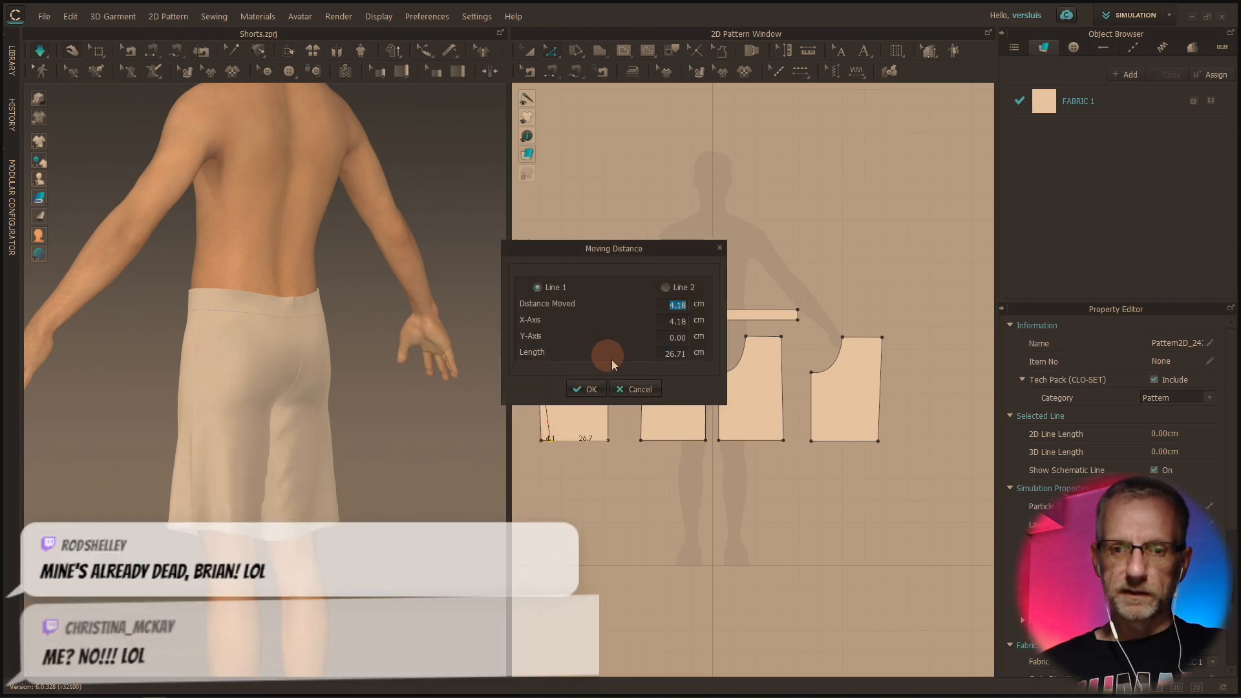
pyautogui.click(636, 389)
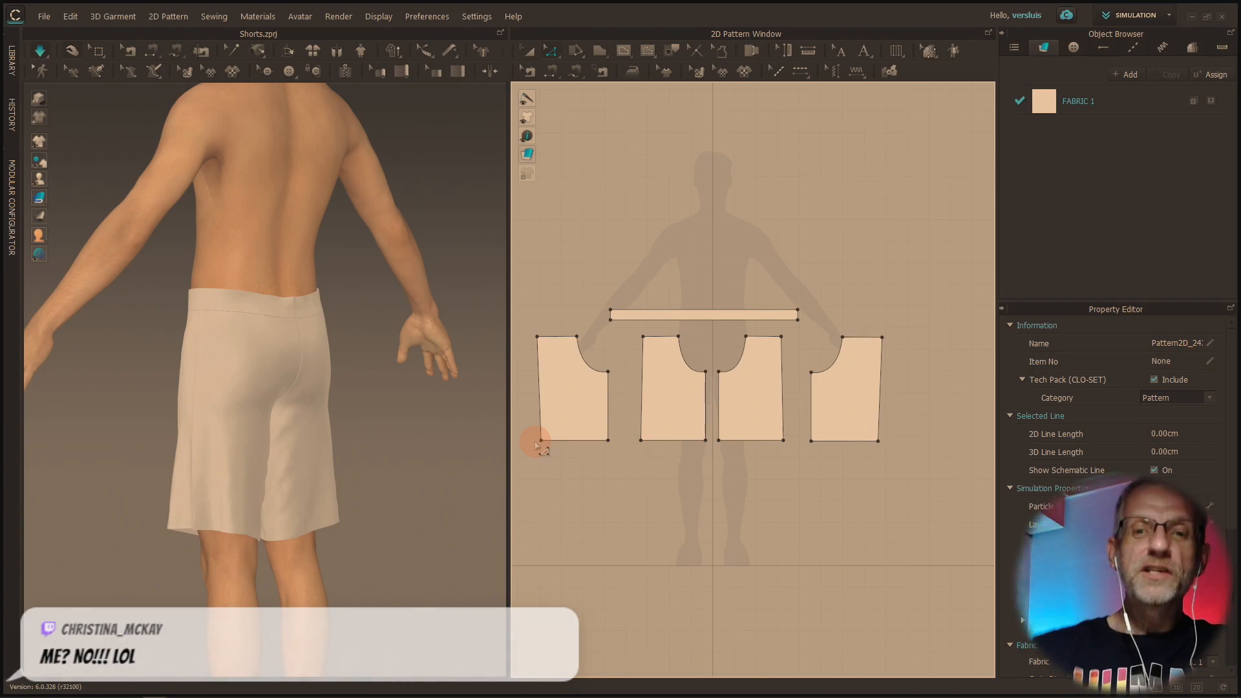
# Move the outer hem corner of the leftmost leg pattern 2 cm inward along the hem
pyautogui.scroll(-5, 638, 426)
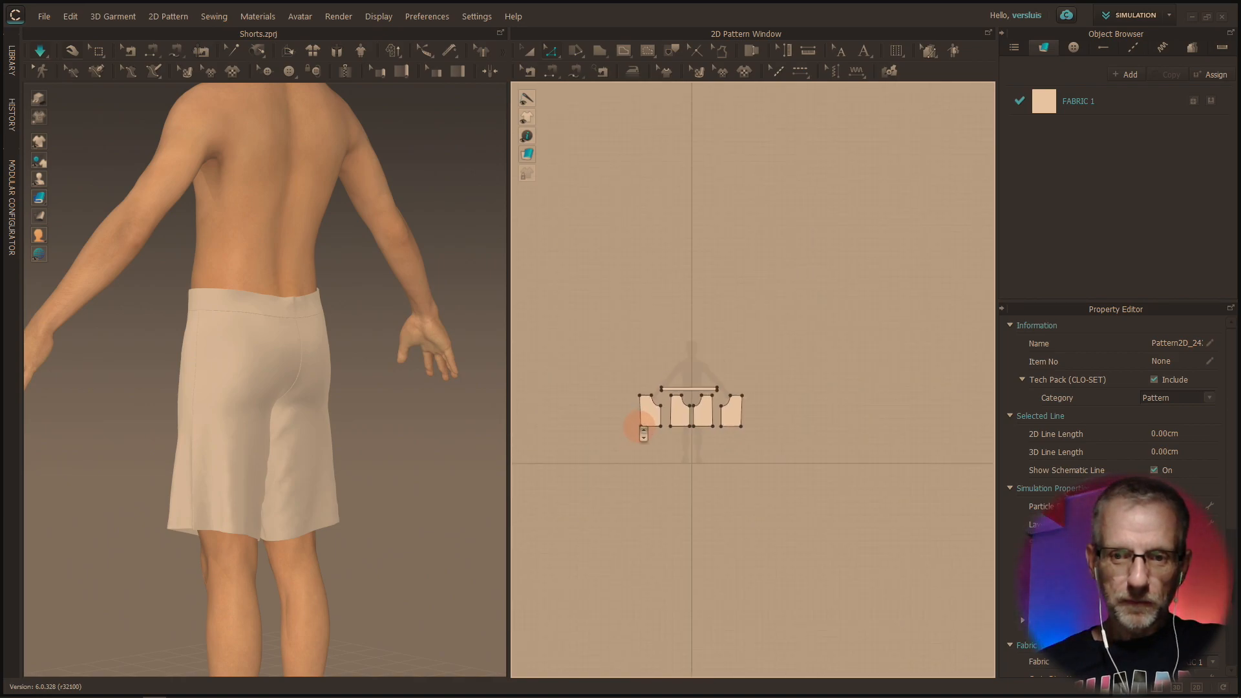
pyautogui.scroll(8, 643, 428)
pyautogui.moveTo(638, 427); pyautogui.dragTo(571, 489, button='middle')
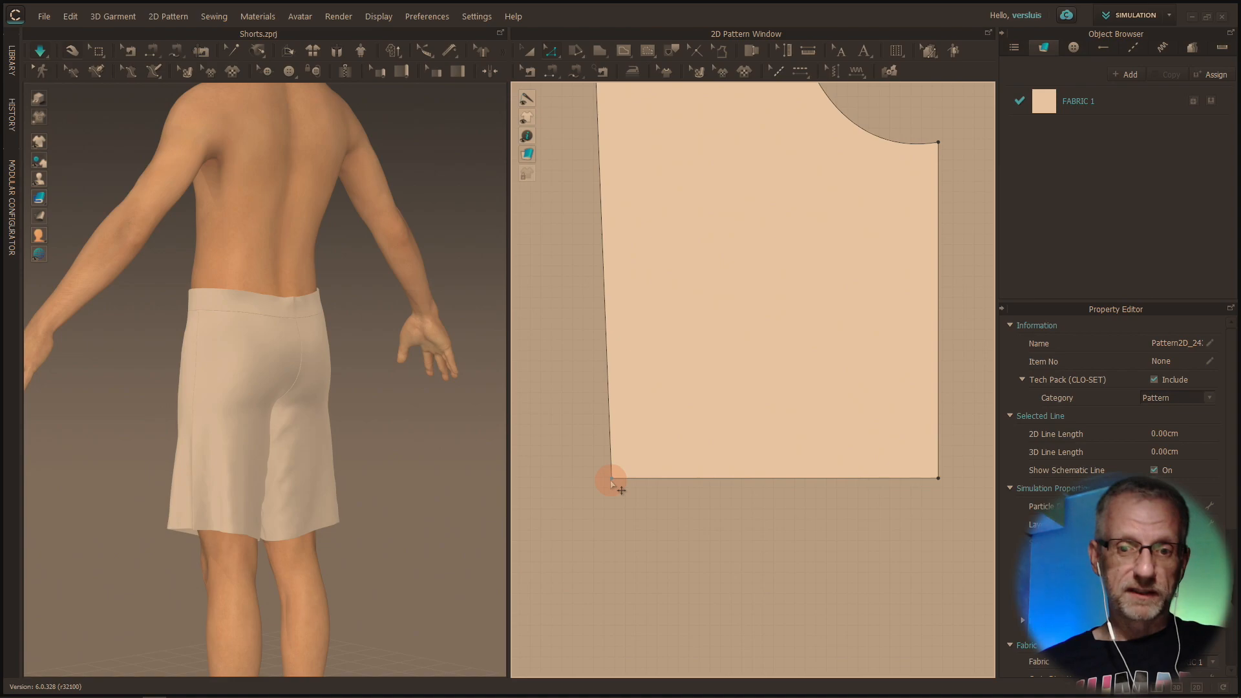
pyautogui.click(611, 482)
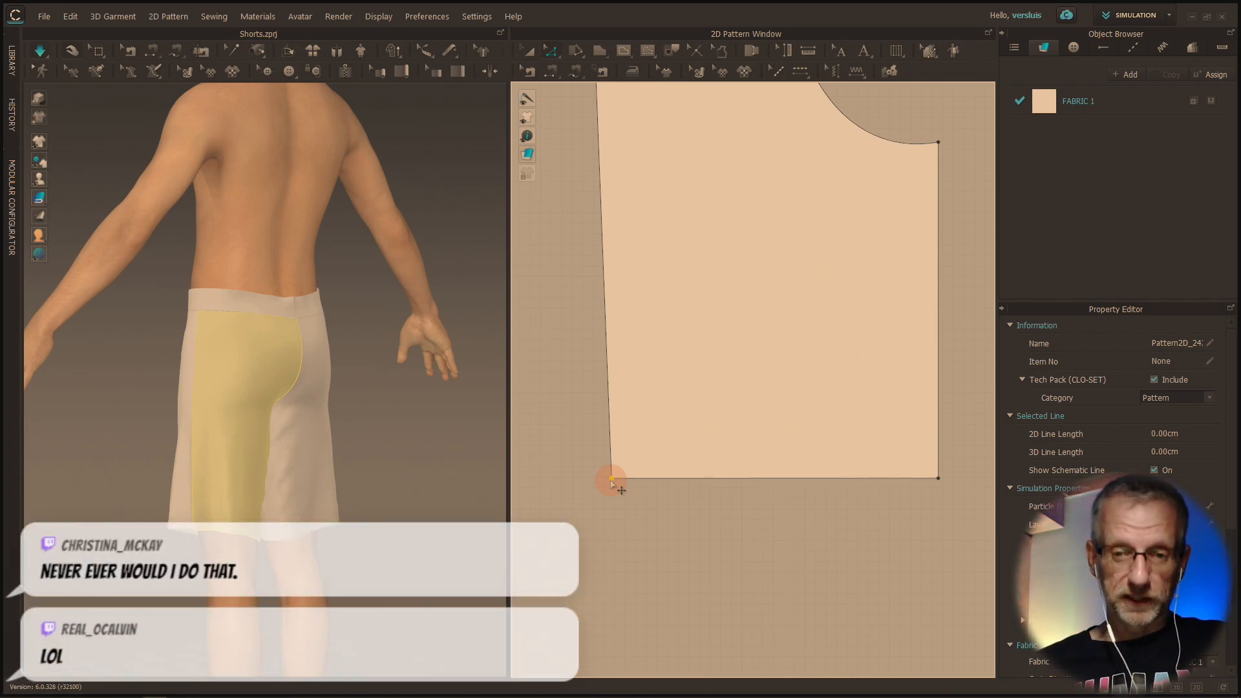
pyautogui.rightClick(610, 479)
pyautogui.click(594, 499)
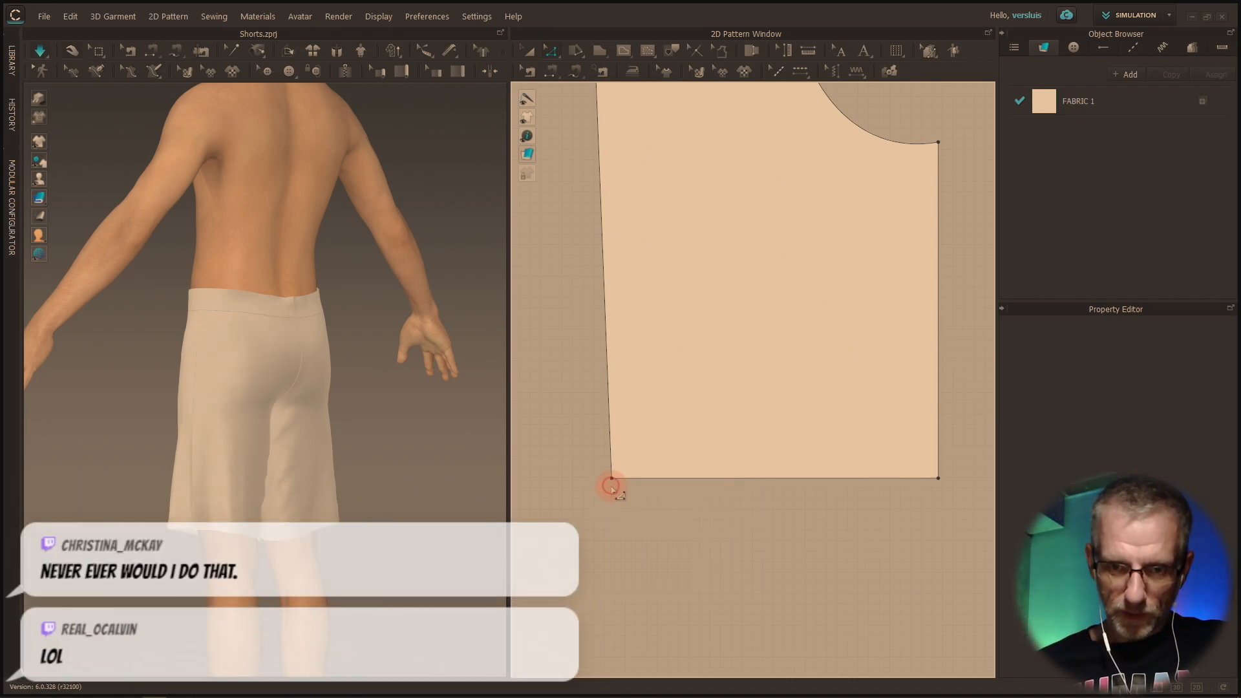
pyautogui.moveTo(613, 478); pyautogui.dragTo(638, 477, button='right')
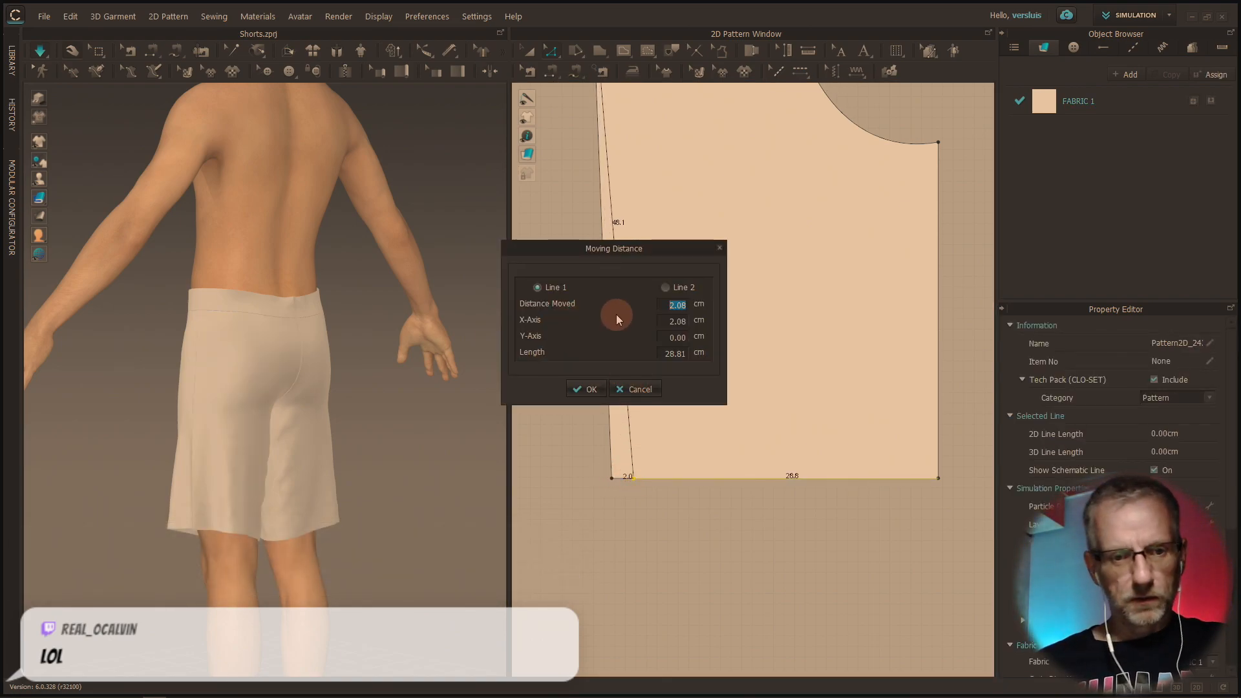
pyautogui.write('2')
pyautogui.press('Return')
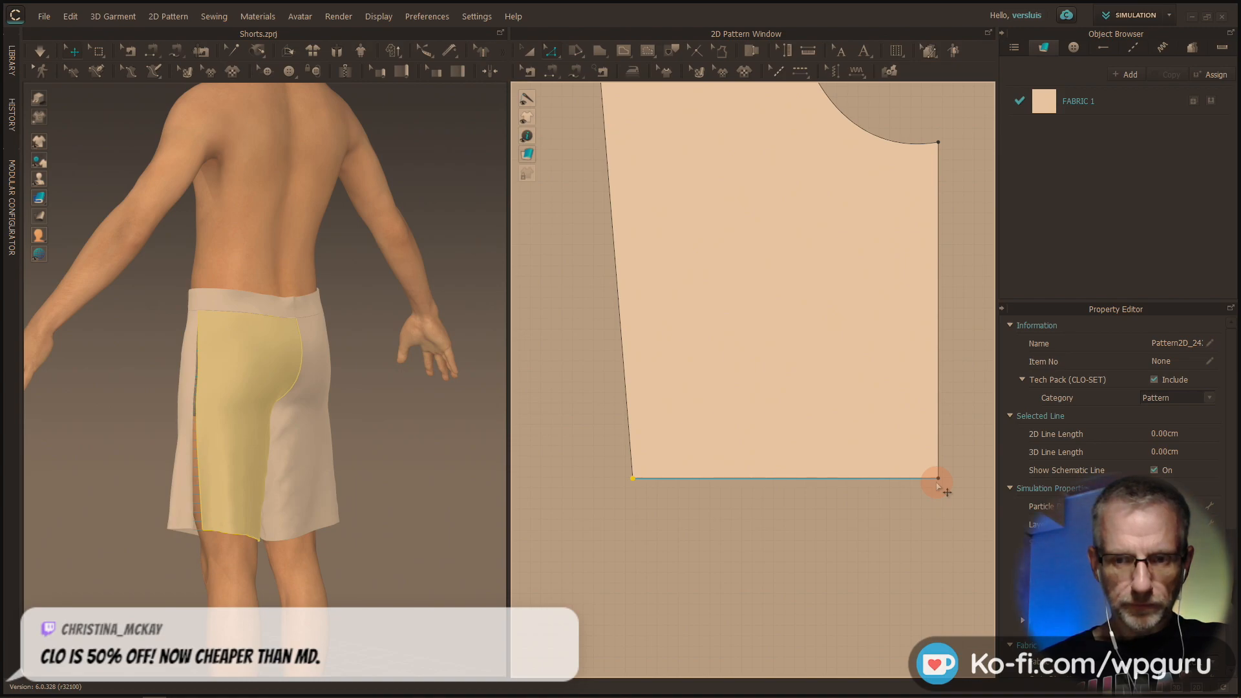
# Try to move the same leg pattern's inner hem corner 23 cm inward, and undo that move
pyautogui.click(938, 482)
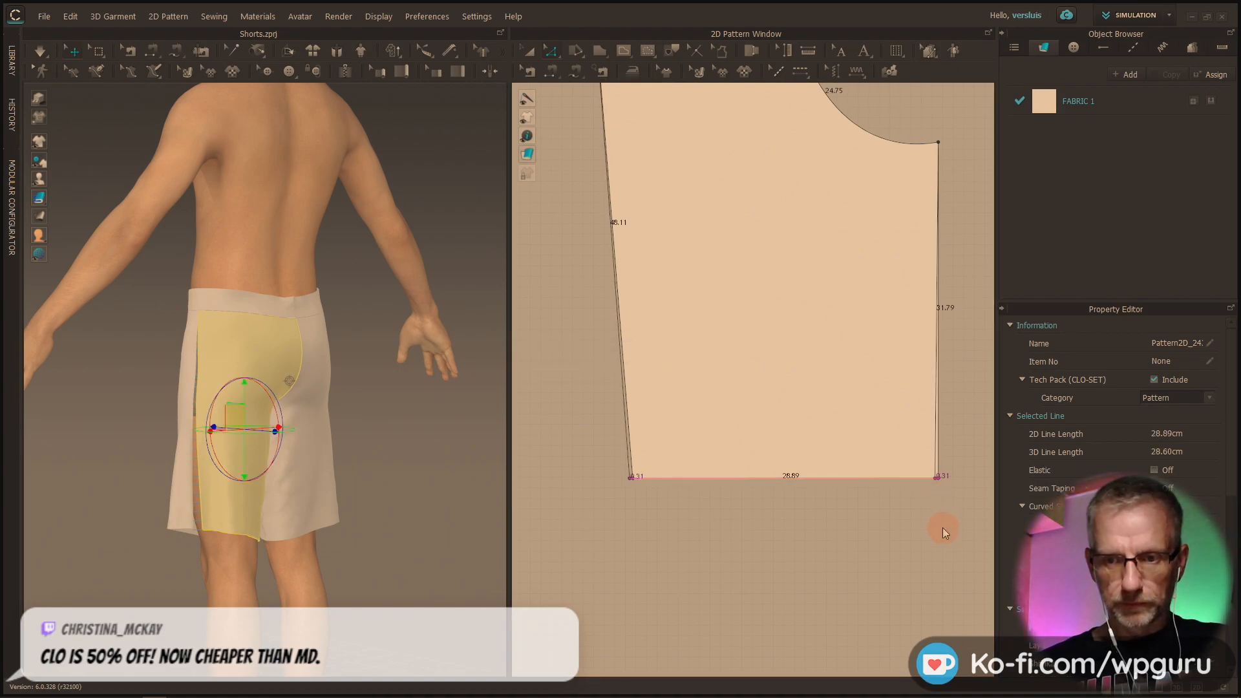
pyautogui.click(954, 506)
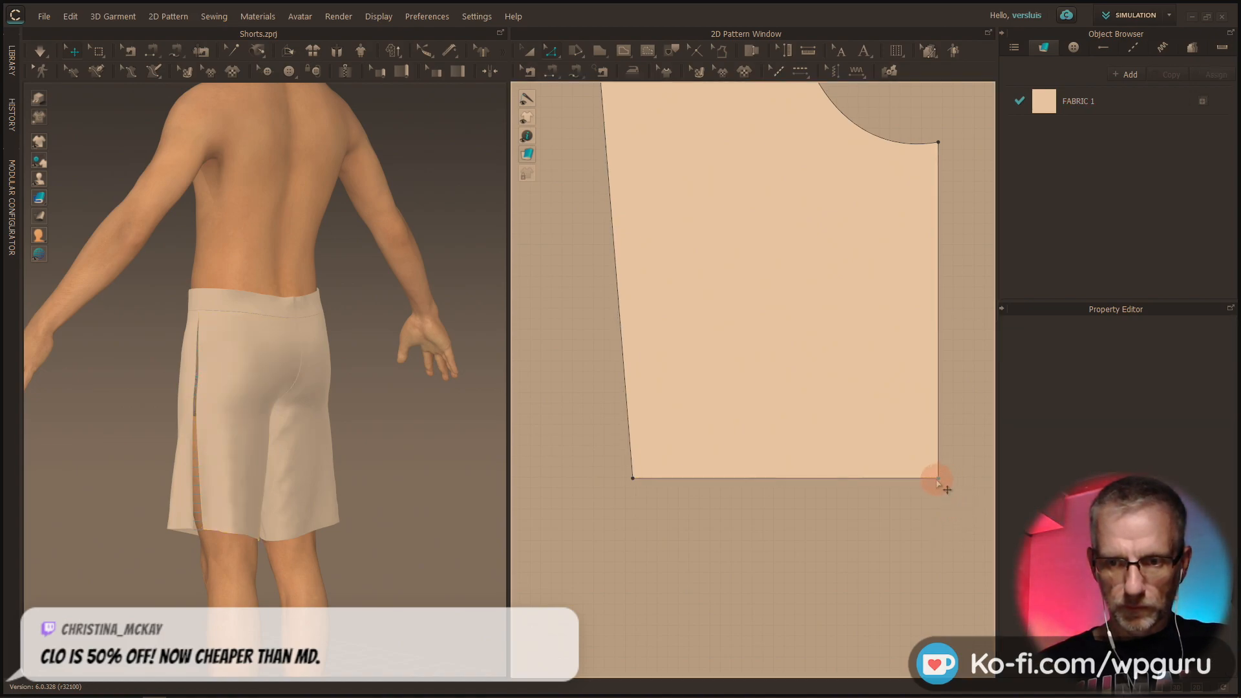
pyautogui.moveTo(939, 483); pyautogui.dragTo(927, 477)
pyautogui.press('Return')
pyautogui.write('23')
pyautogui.press('Return')
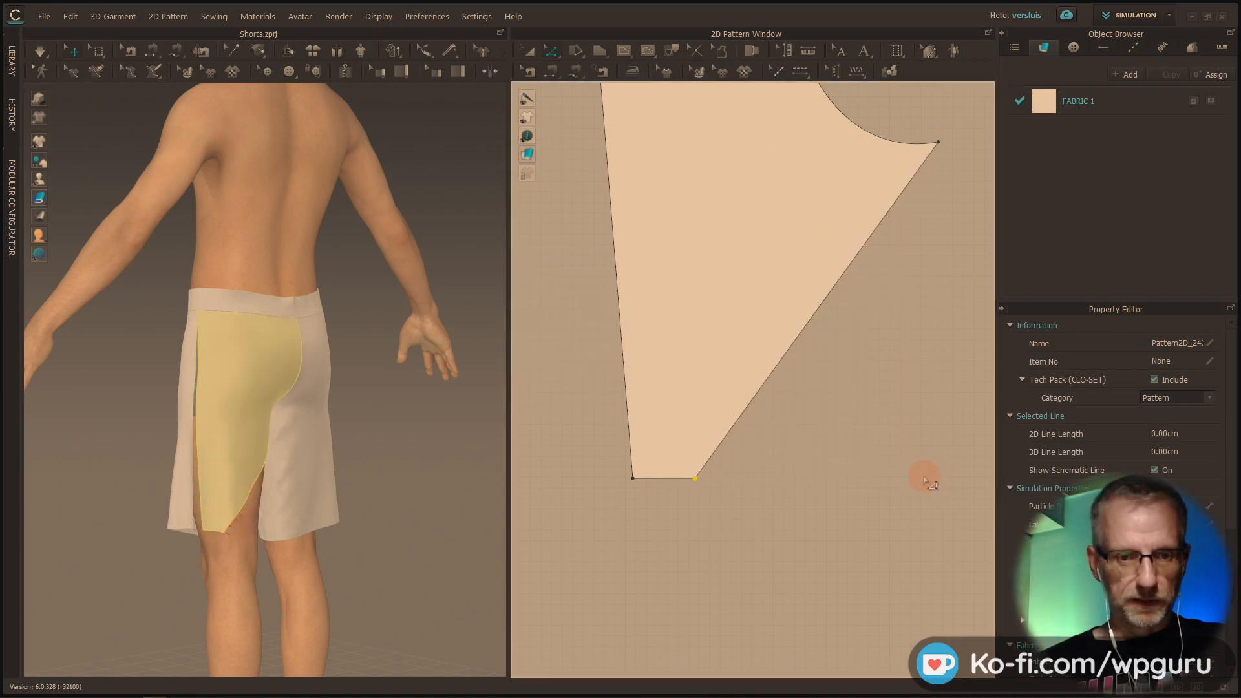
pyautogui.hotkey('ctrl', 'z')
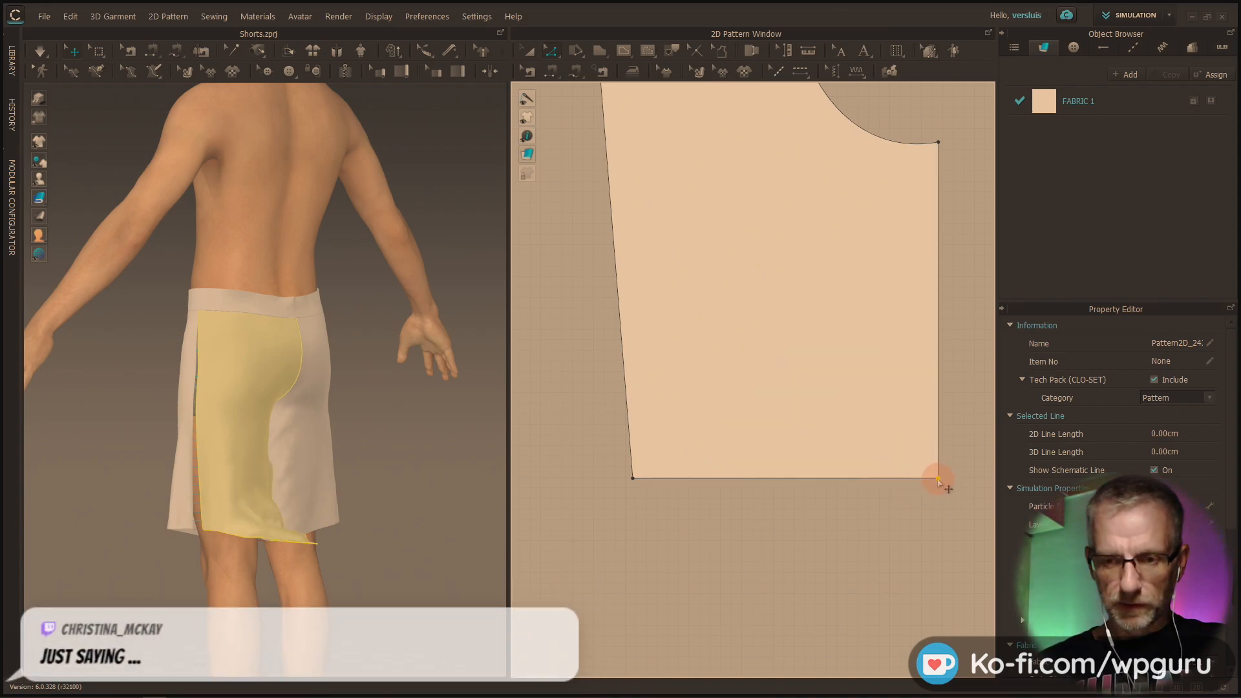
# Move the leg pattern's inner hem corner 2 cm inward along the hem
pyautogui.moveTo(938, 479); pyautogui.dragTo(925, 483)
pyautogui.rightClick(926, 484)
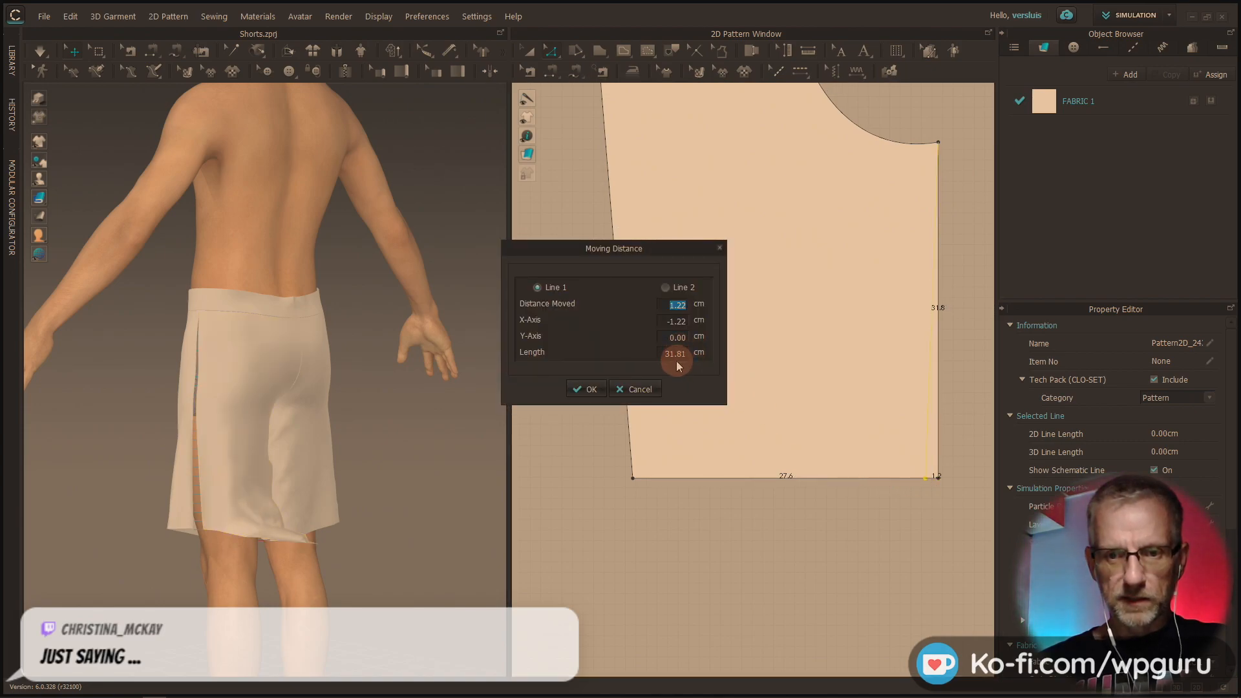
pyautogui.write('2')
pyautogui.press('Return')
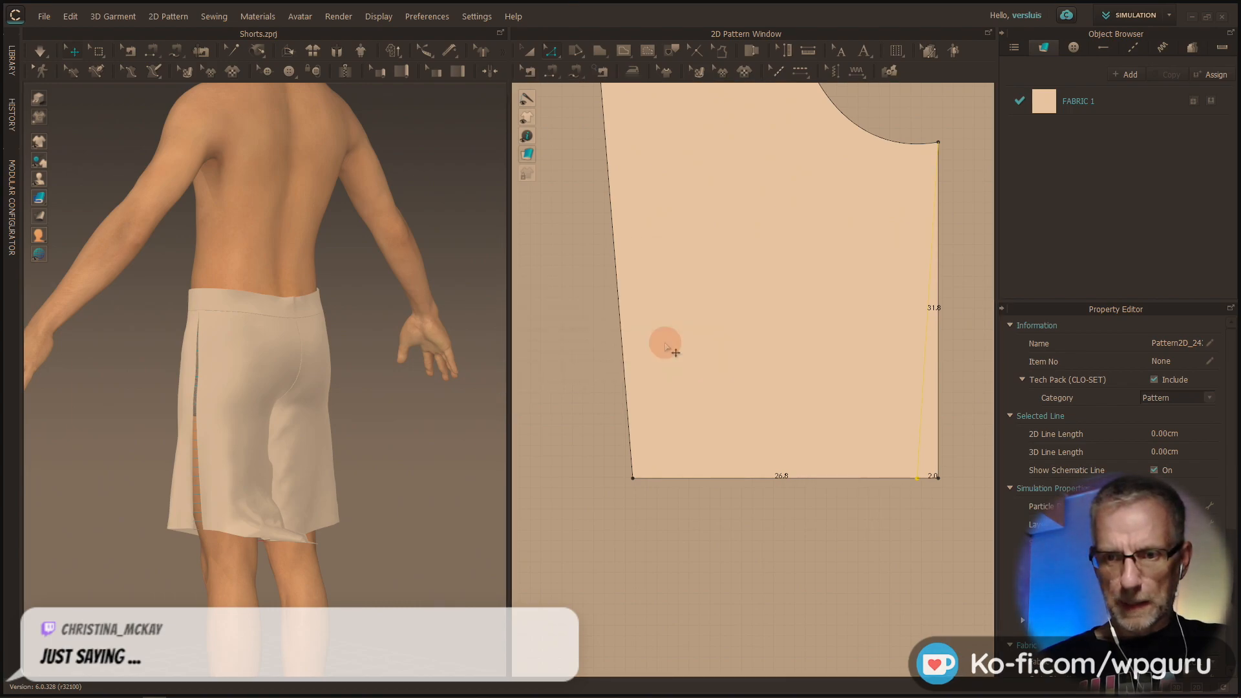
# Undo the hem corner moves on the leg pattern and simulate the restored shorts
pyautogui.moveTo(428, 540); pyautogui.dragTo(313, 585, button='right')
pyautogui.hotkey('ctrl', 'z')
pyautogui.click(312, 584)
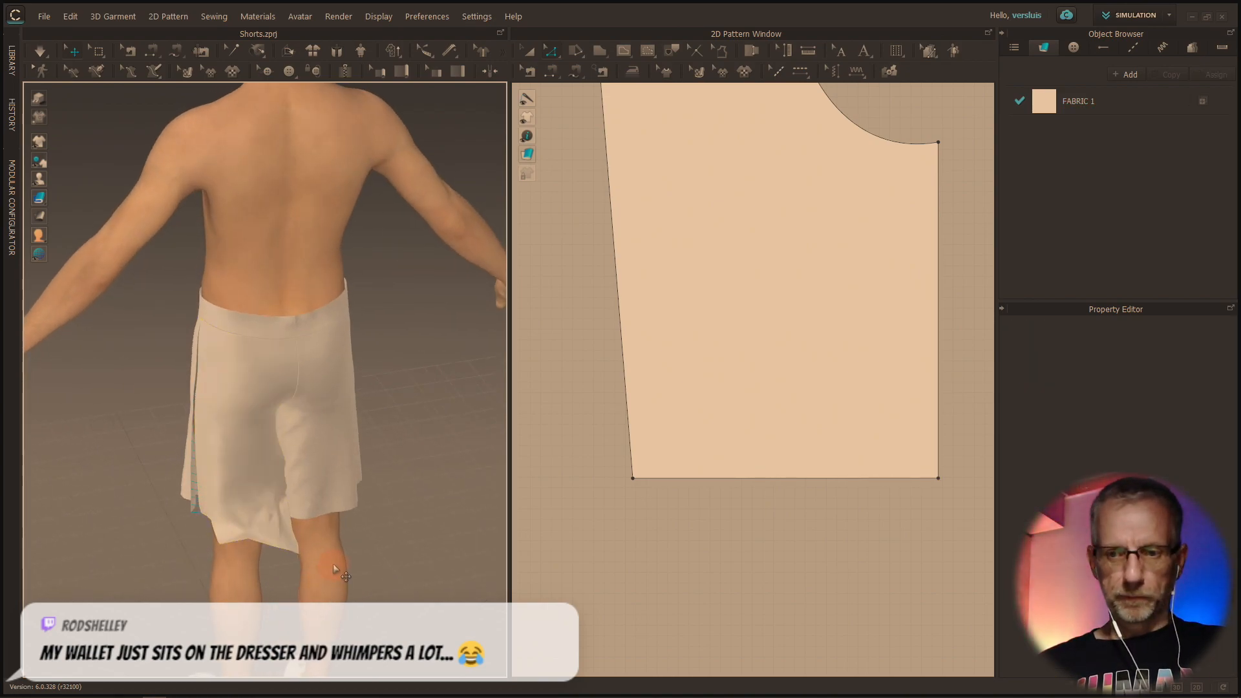
pyautogui.hotkey('ctrl', 'z')
pyautogui.hotkey('ctrl', 'z')
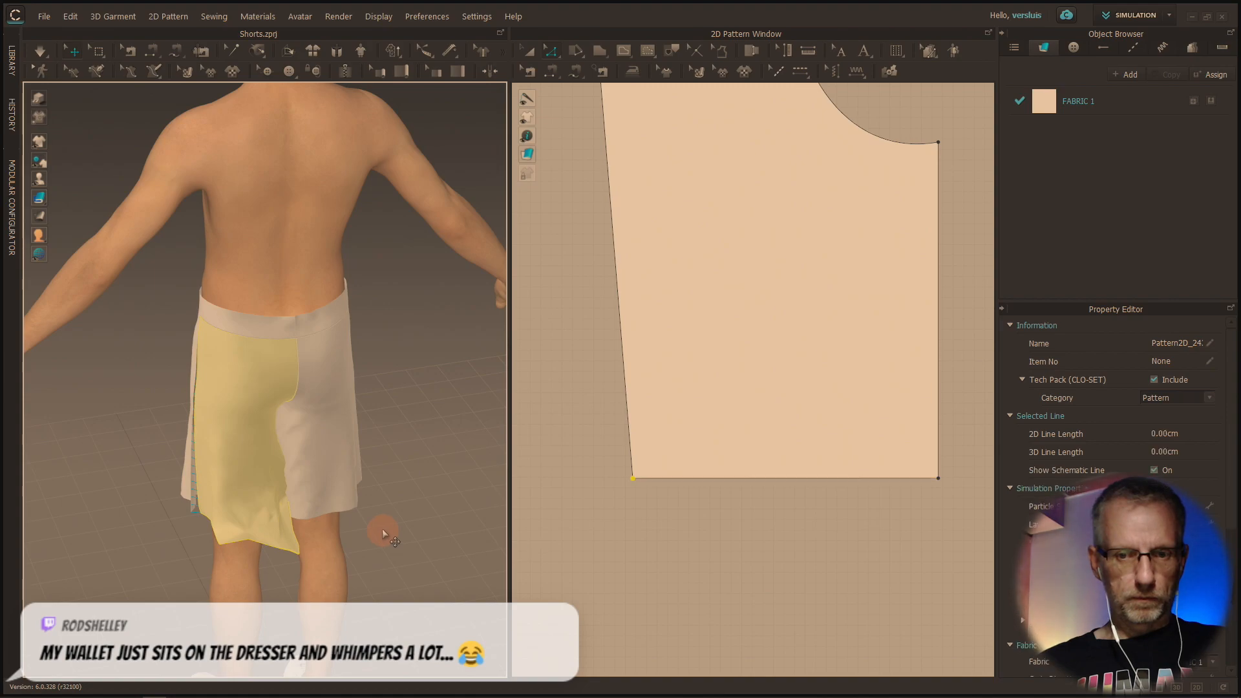
pyautogui.hotkey('ctrl', 'z')
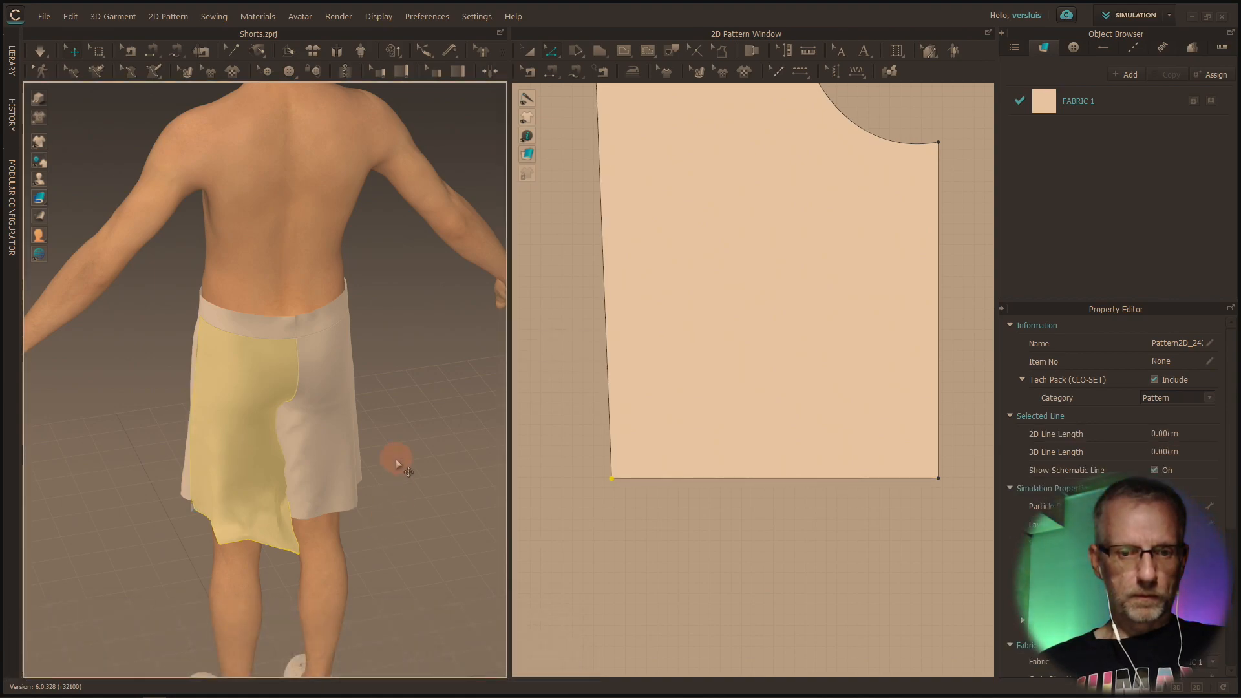
pyautogui.click(39, 56)
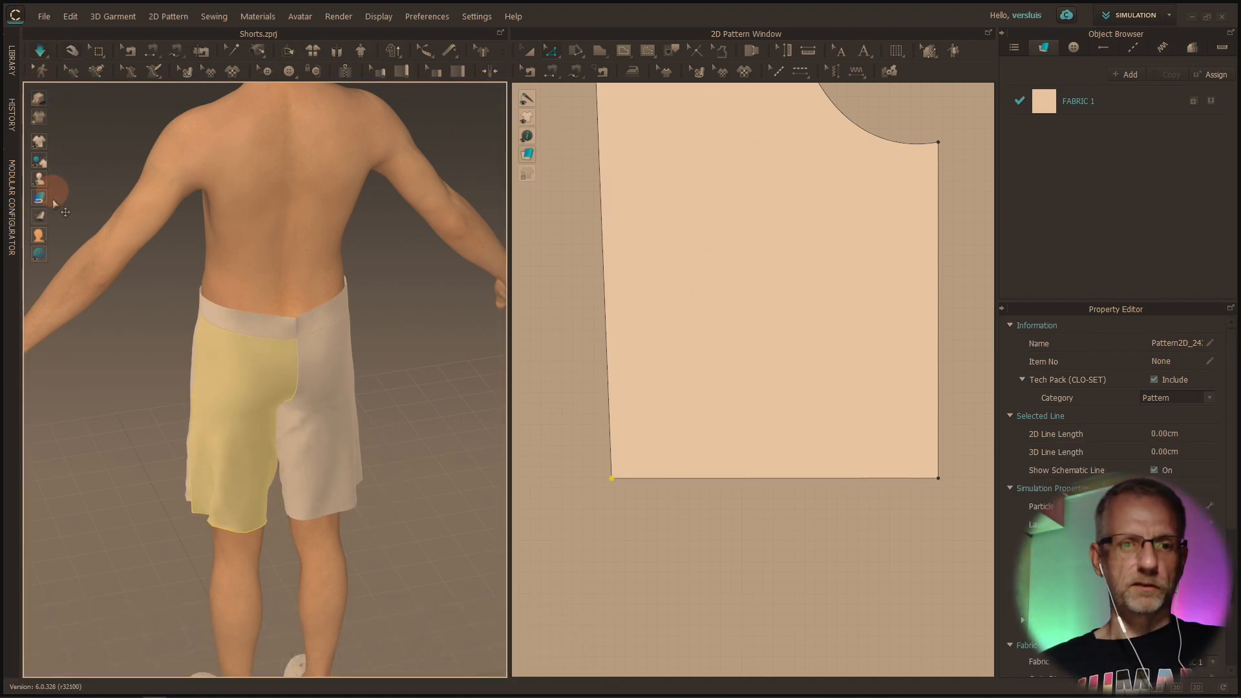
pyautogui.moveTo(189, 407); pyautogui.dragTo(424, 379, button='right')
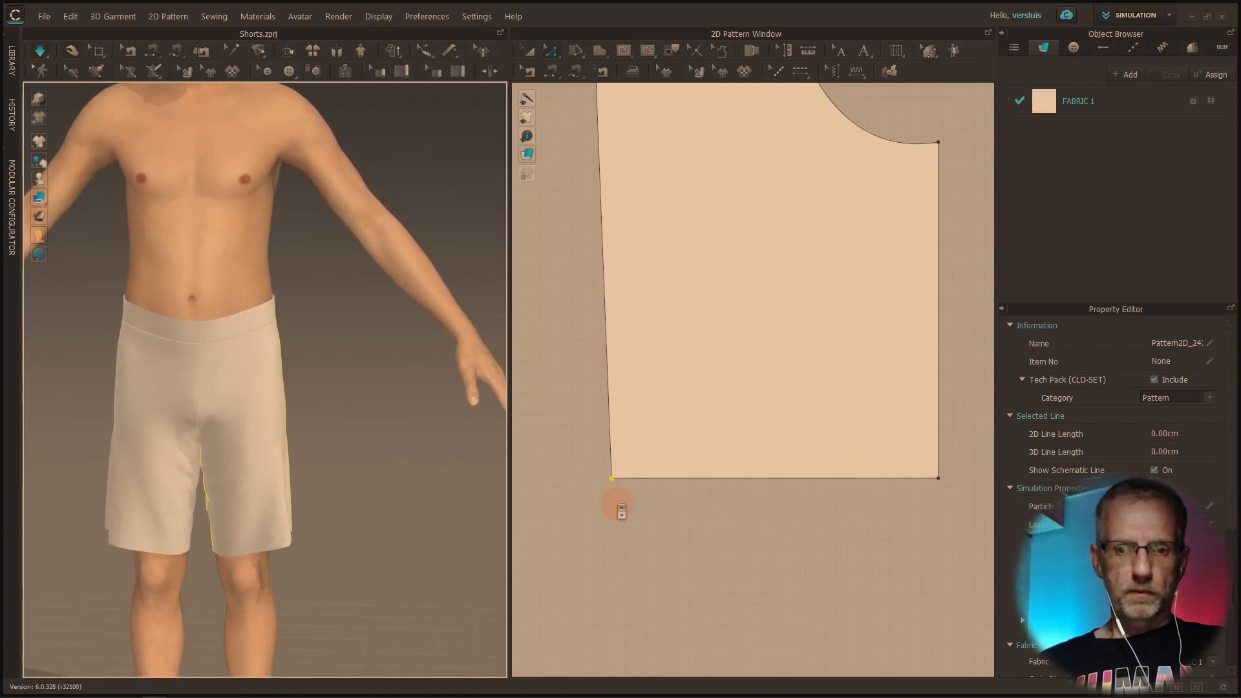
pyautogui.scroll(2, 614, 491)
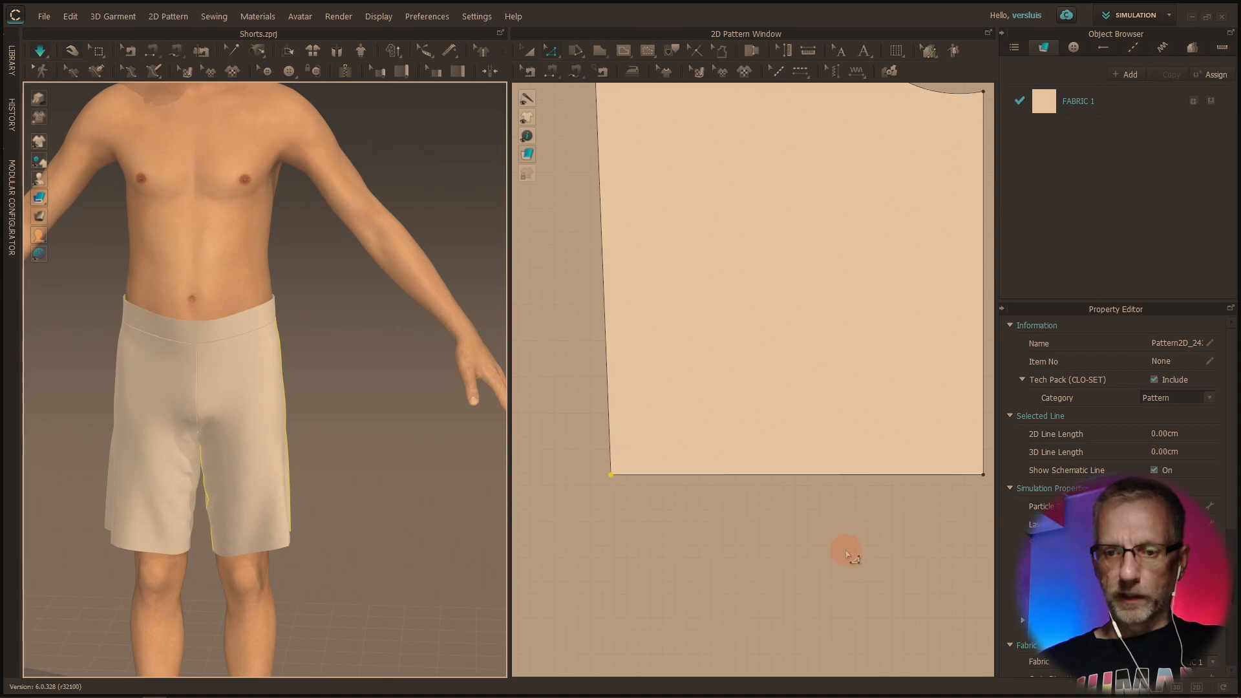
pyautogui.scroll(-5, 847, 548)
pyautogui.moveTo(714, 498); pyautogui.dragTo(643, 438, button='right')
pyautogui.click(634, 433)
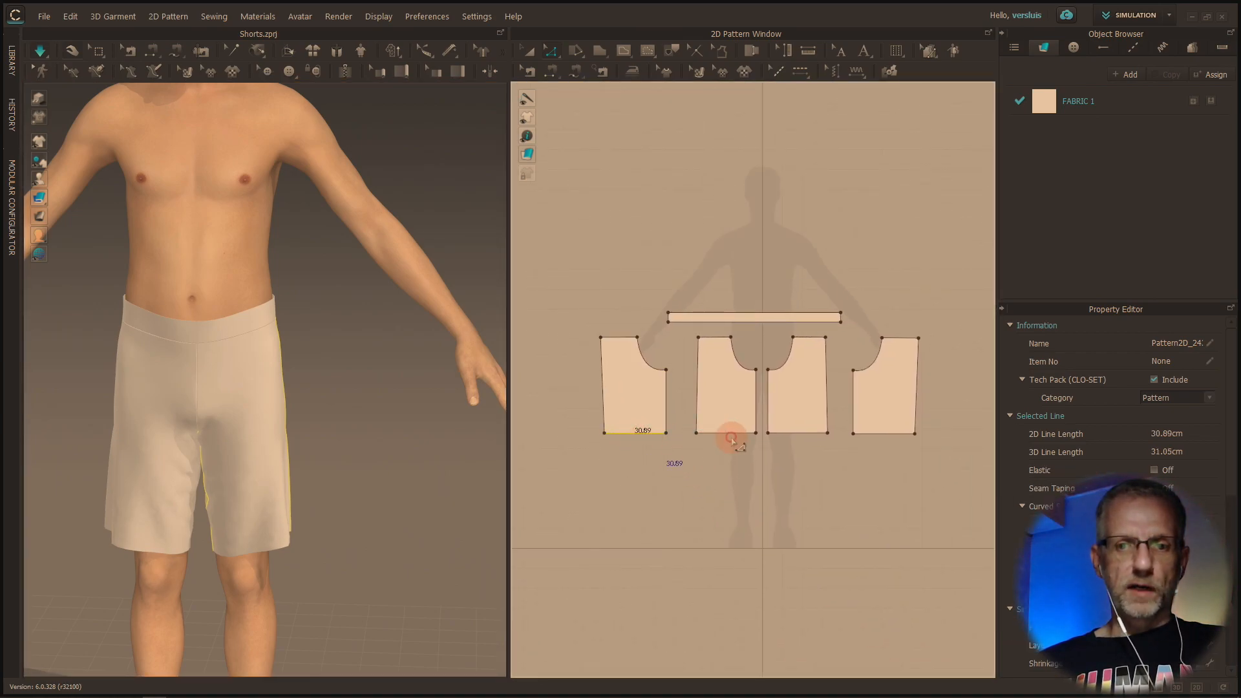
pyautogui.click(742, 435)
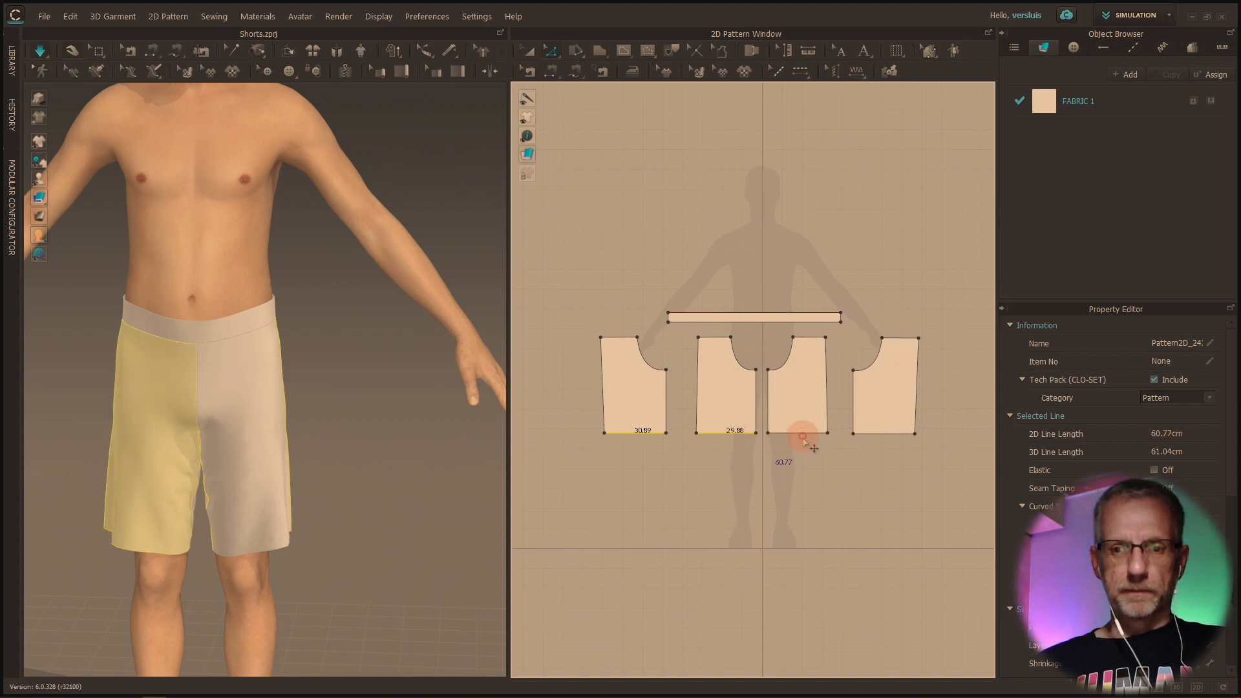
pyautogui.click(809, 434)
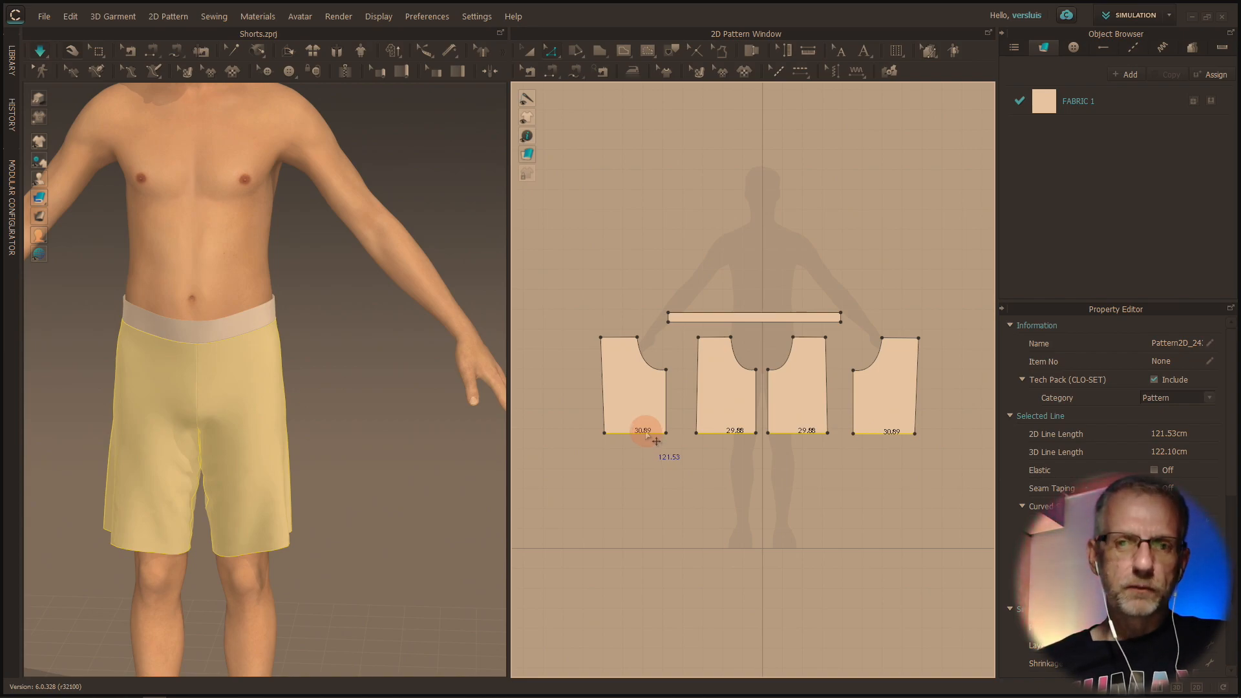
pyautogui.scroll(2, 646, 433)
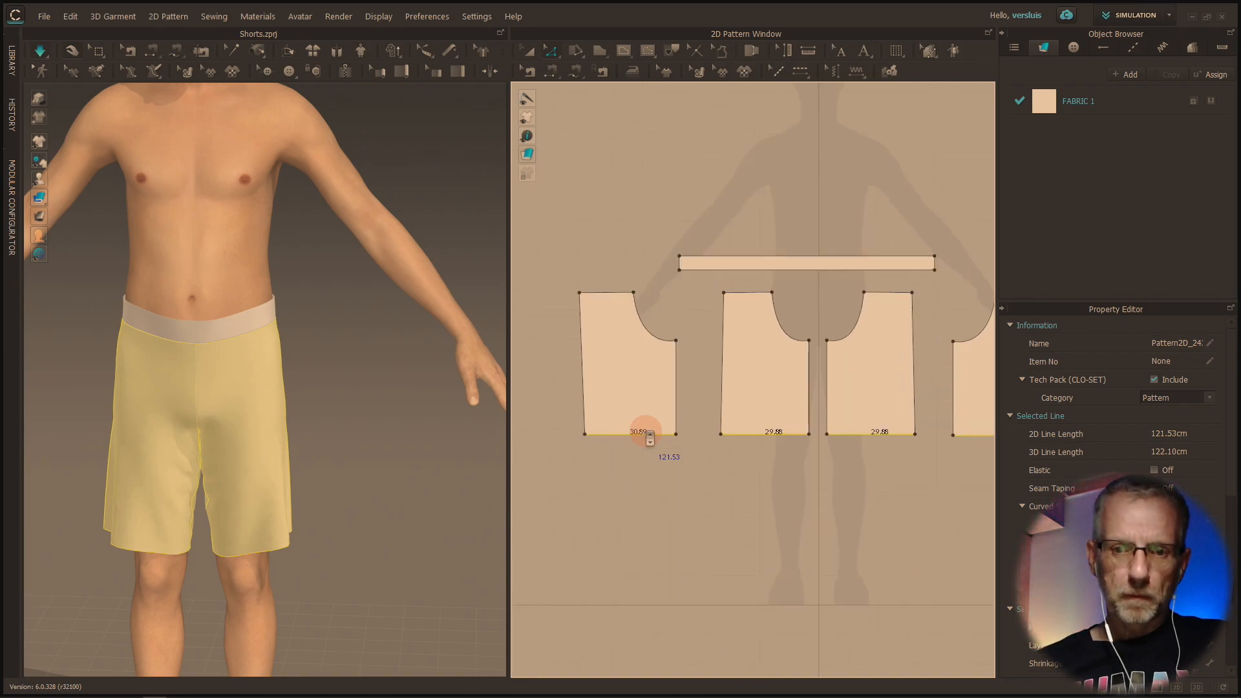
pyautogui.rightClick(647, 439)
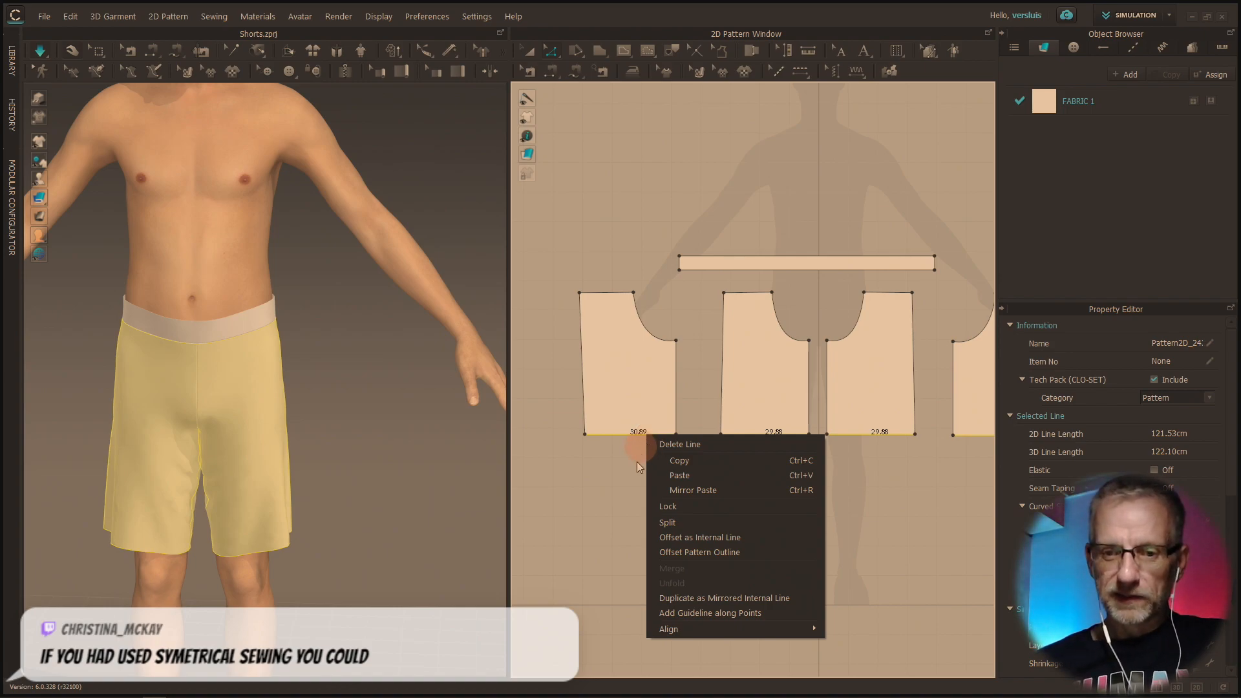
pyautogui.click(625, 482)
# Taper the leftmost leg pattern by moving its outer and inner hem corners slightly inward along the hem
pyautogui.scroll(2, 627, 486)
pyautogui.scroll(2, 627, 486)
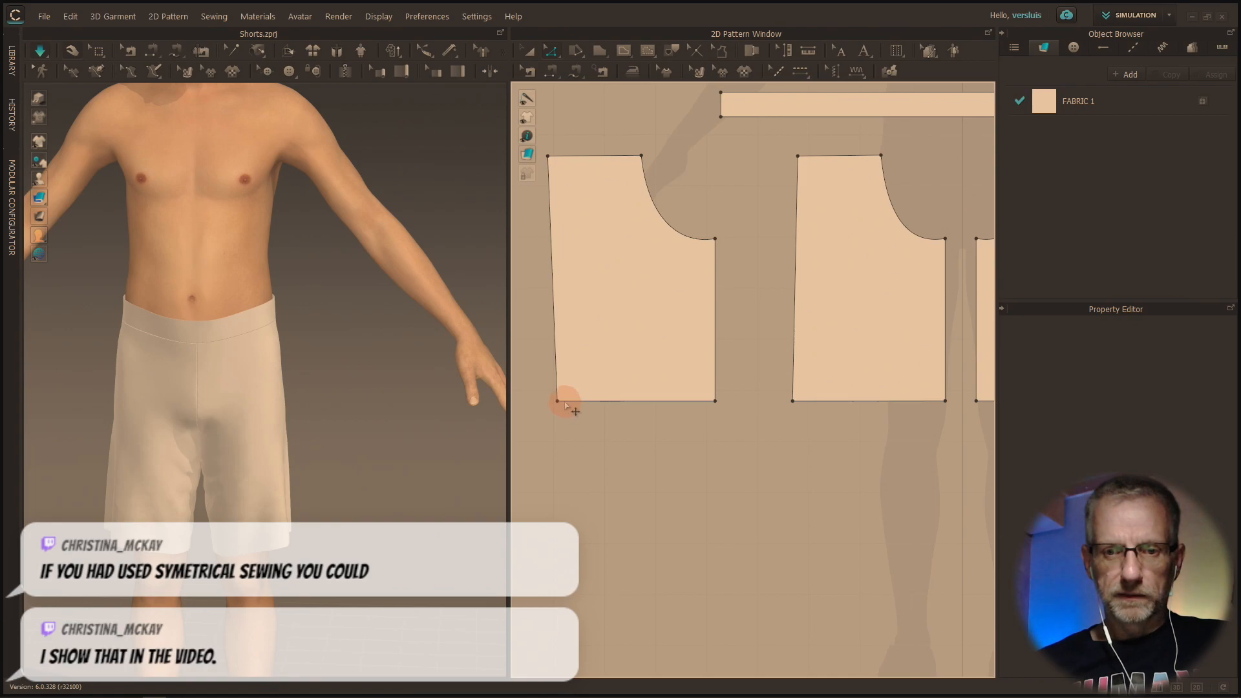
pyautogui.scroll(-3, 624, 438)
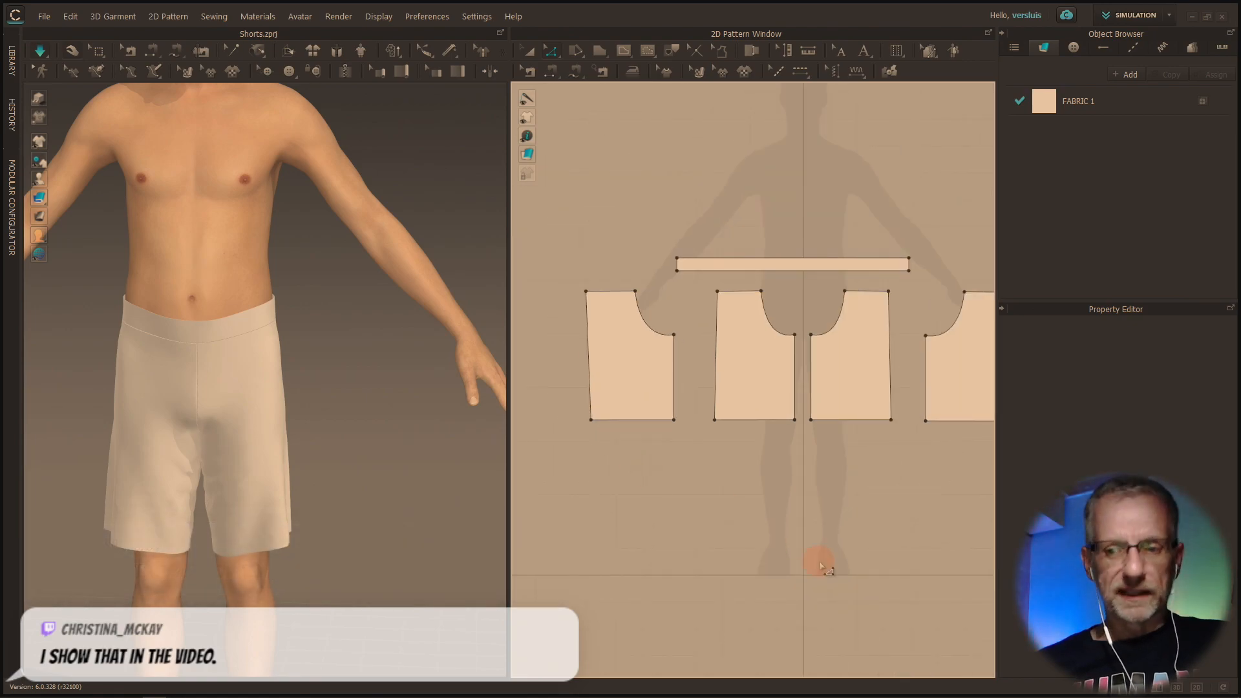
pyautogui.scroll(3, 592, 423)
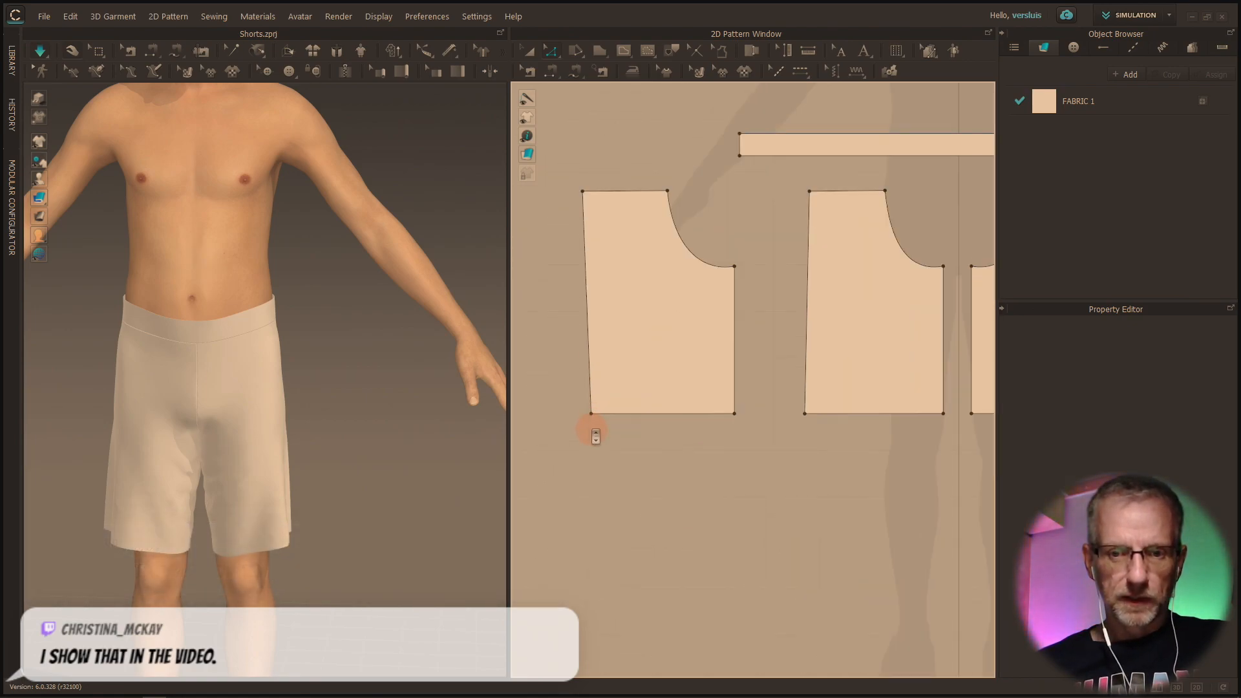
pyautogui.click(592, 409)
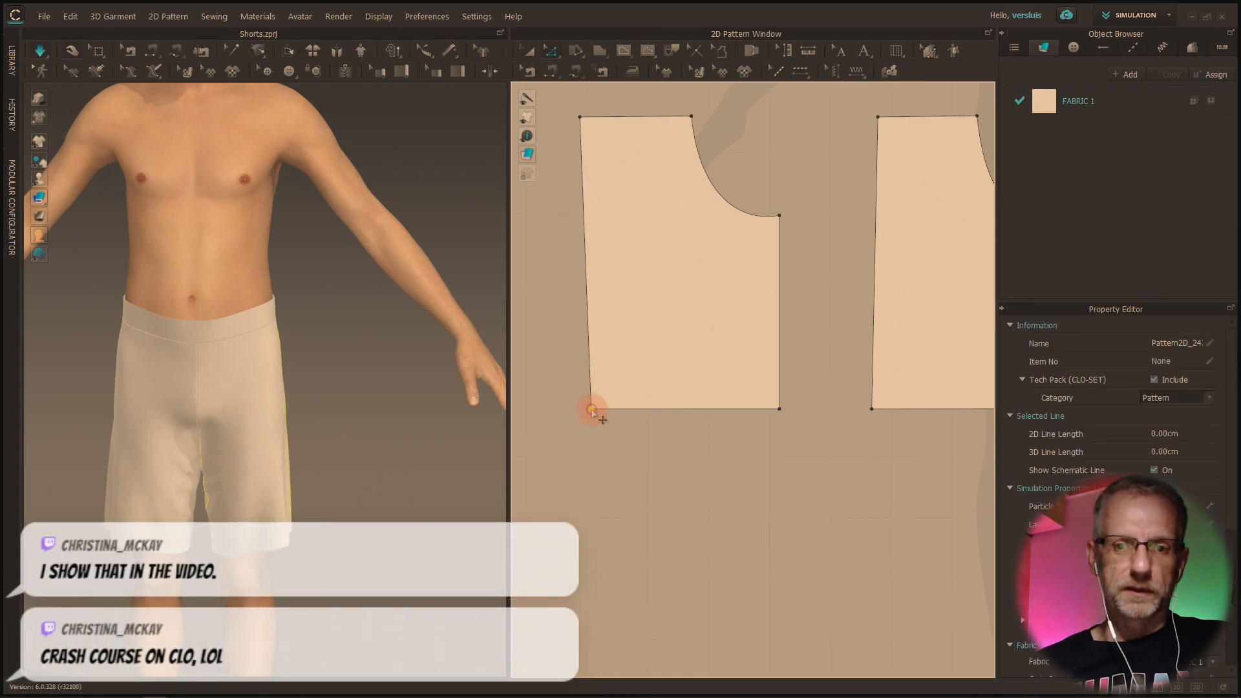
pyautogui.moveTo(603, 412); pyautogui.dragTo(604, 414)
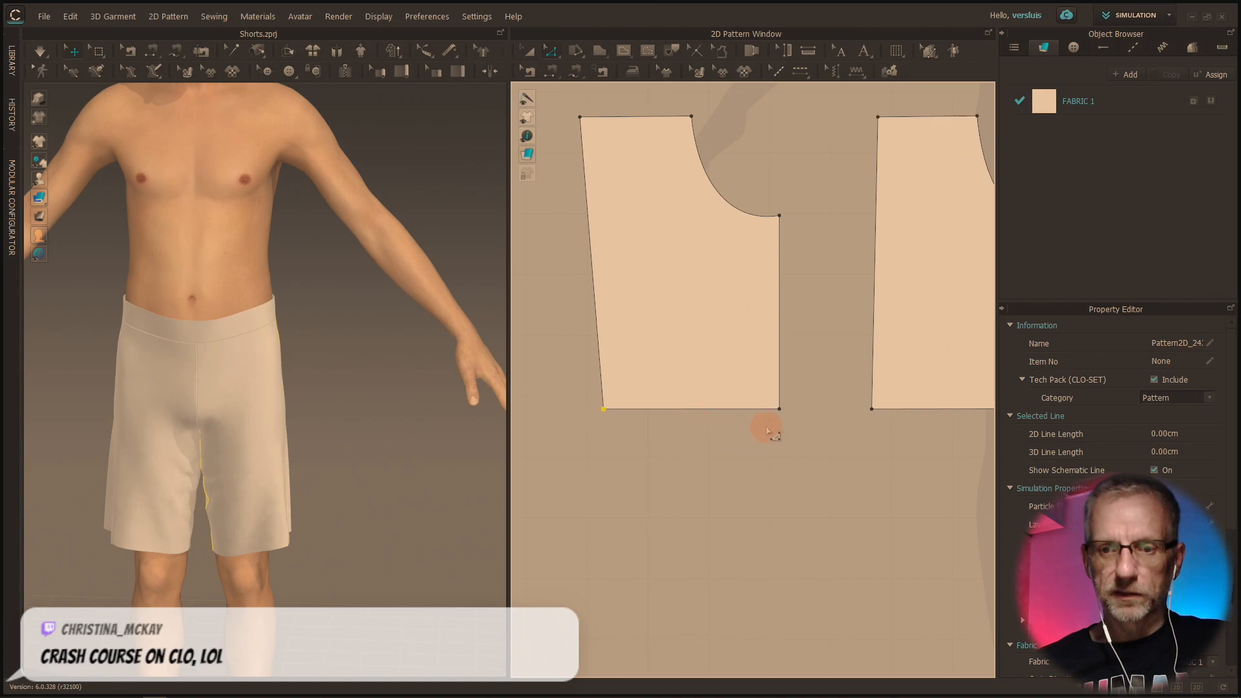
pyautogui.moveTo(780, 412); pyautogui.dragTo(767, 410)
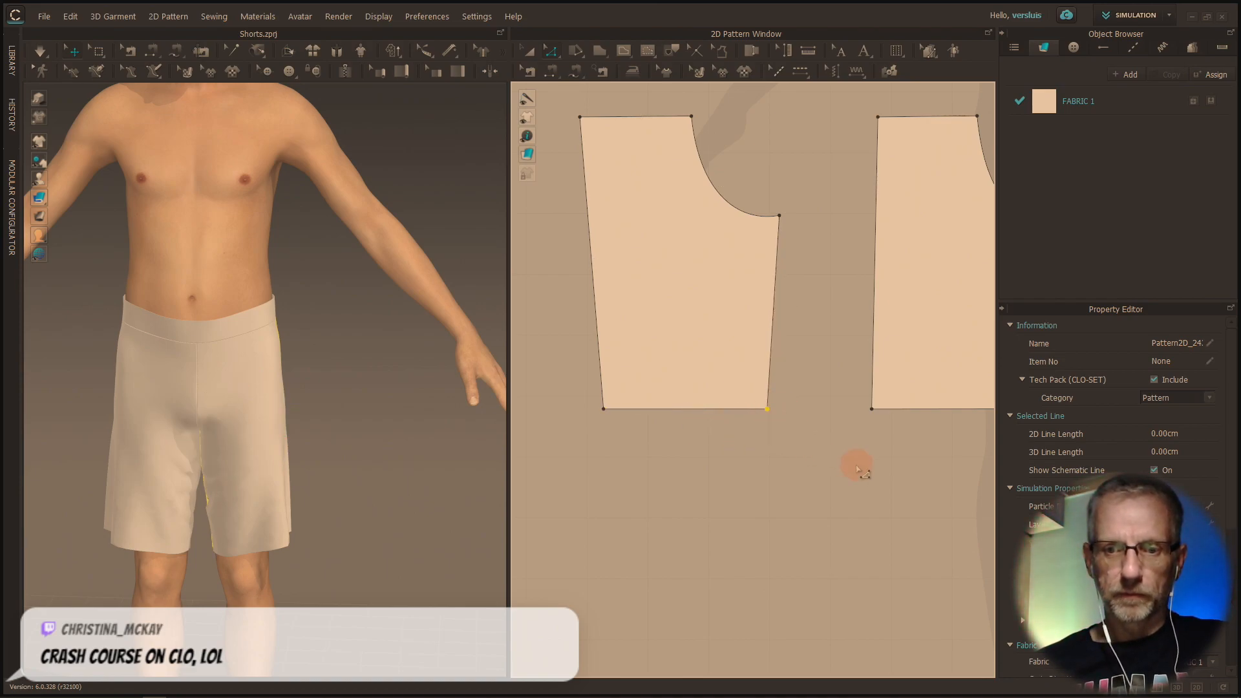
# Taper the rightmost leg pattern by moving both its hem corners slightly inward along the hem, and simulate the shorts
pyautogui.moveTo(863, 472); pyautogui.dragTo(633, 478, button='middle')
pyautogui.moveTo(760, 525); pyautogui.dragTo(245, 434, button='middle')
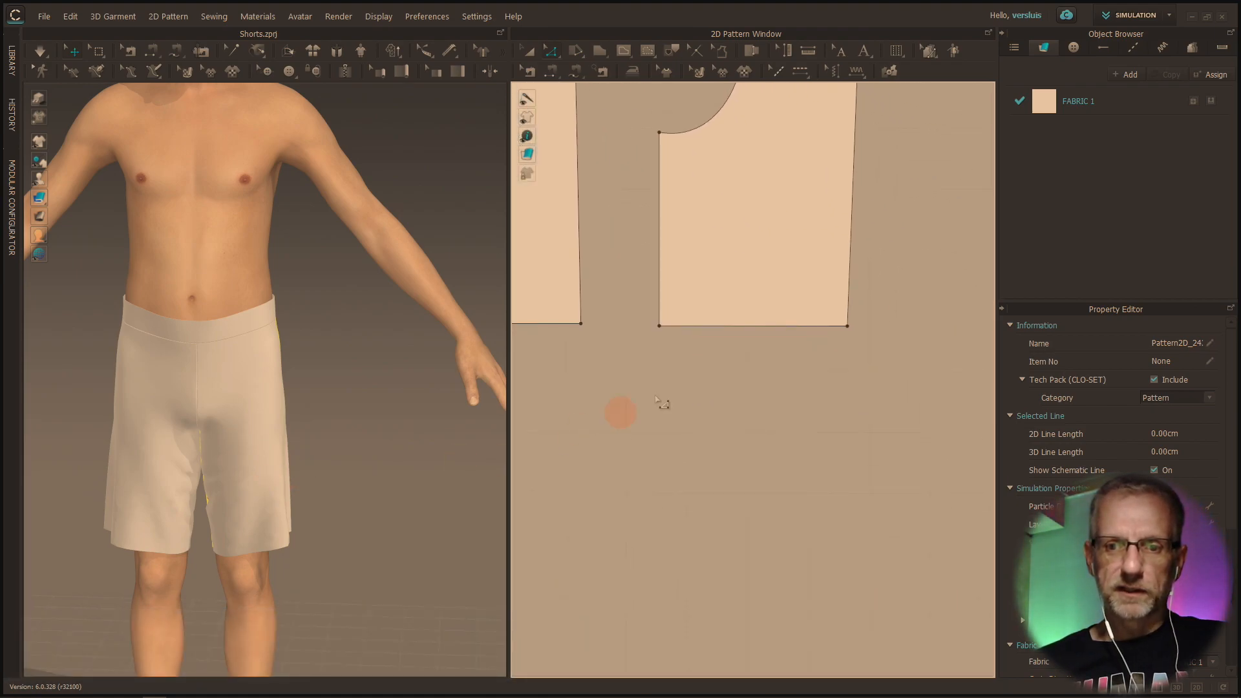
pyautogui.moveTo(661, 326); pyautogui.dragTo(672, 329)
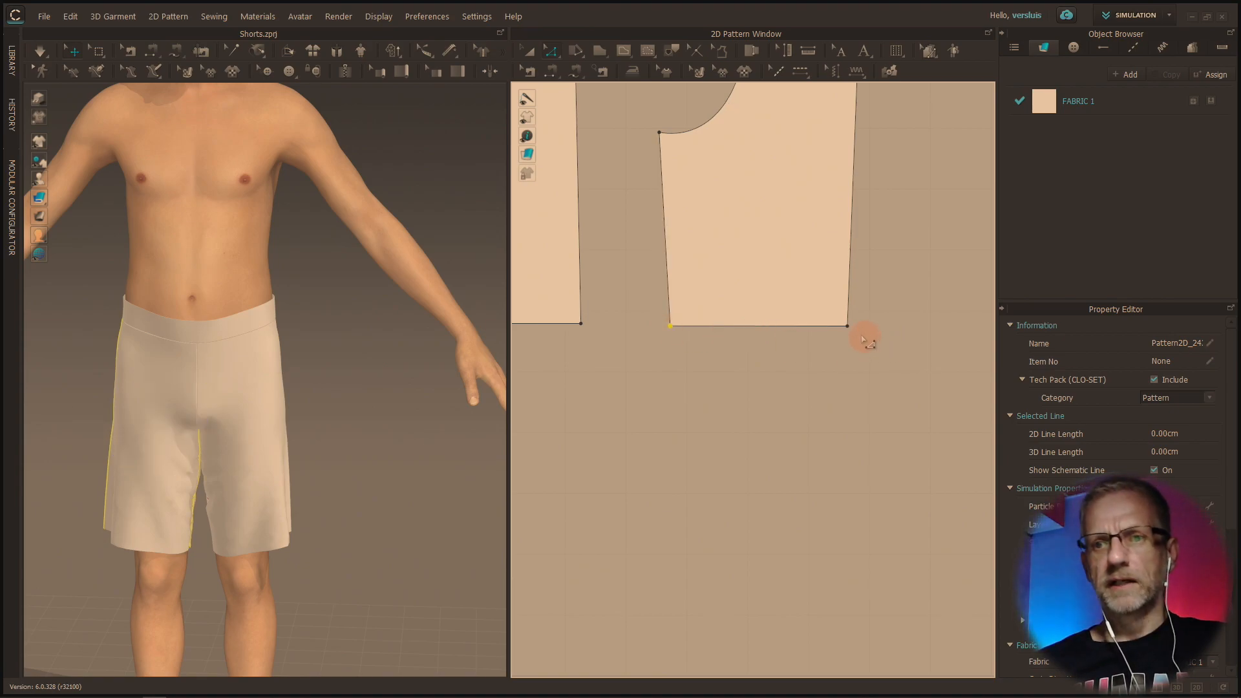
pyautogui.moveTo(849, 328); pyautogui.dragTo(837, 328)
pyautogui.moveTo(235, 327); pyautogui.dragTo(124, 299, button='right')
pyautogui.click(37, 54)
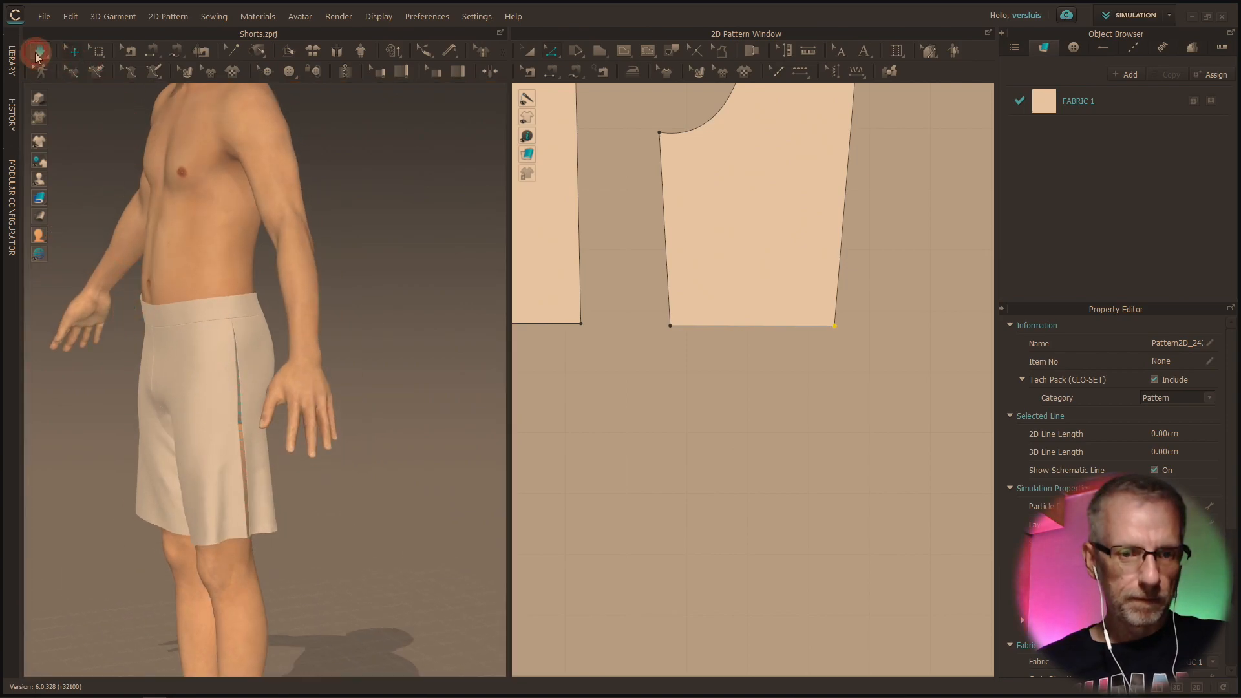
# Move the outer hem corners of the two middle leg patterns slightly inward along the hem and simulate the shorts
pyautogui.moveTo(243, 429); pyautogui.dragTo(413, 427, button='right')
pyautogui.moveTo(637, 457); pyautogui.dragTo(896, 537, button='right')
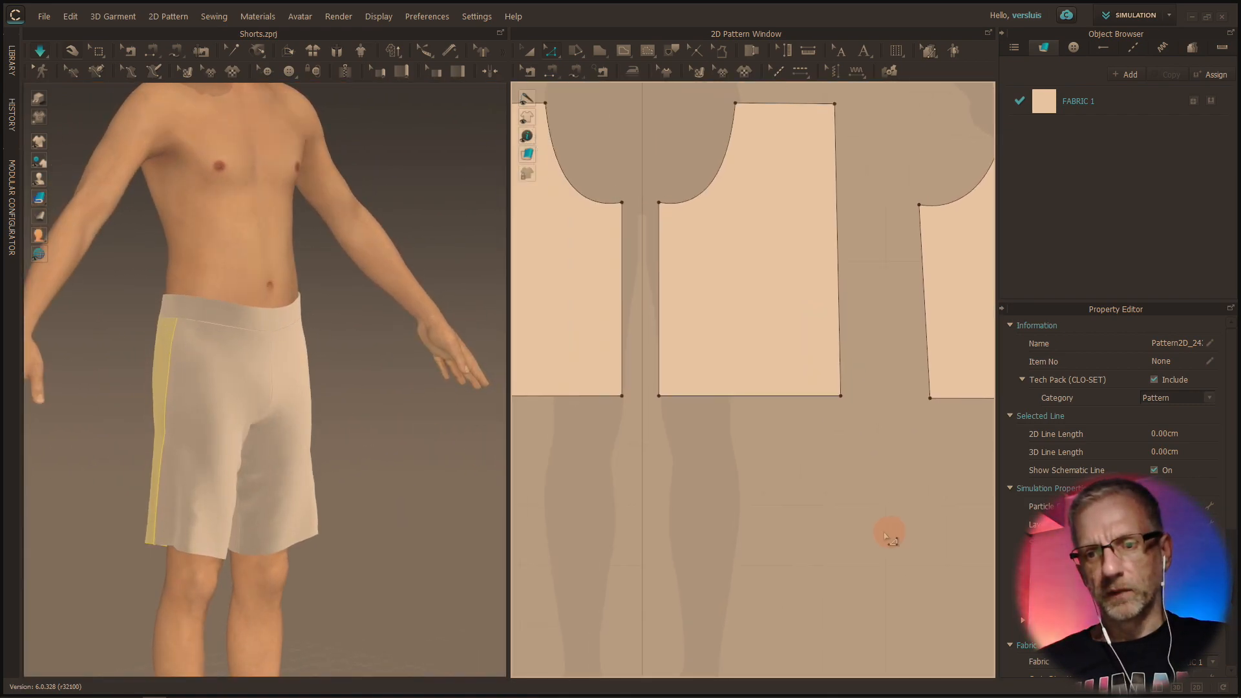
pyautogui.scroll(-2, 895, 537)
pyautogui.moveTo(850, 424); pyautogui.dragTo(839, 423)
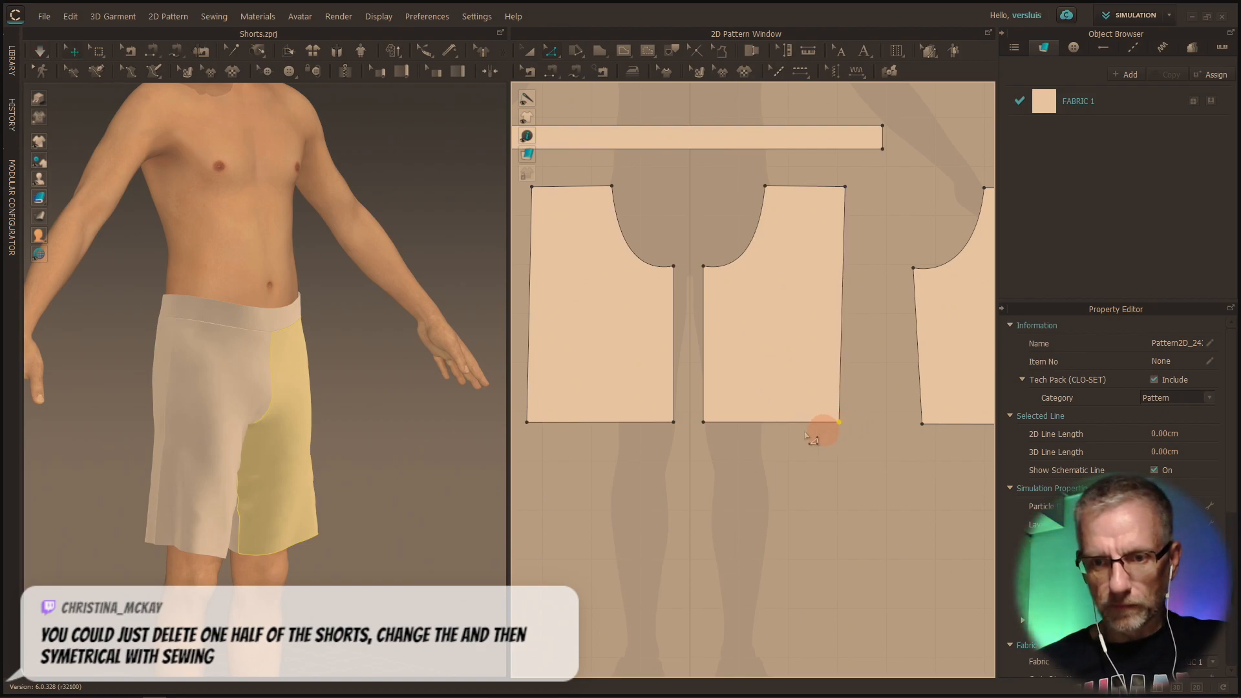
pyautogui.click(528, 424)
pyautogui.moveTo(537, 425); pyautogui.dragTo(537, 425)
pyautogui.click(40, 50)
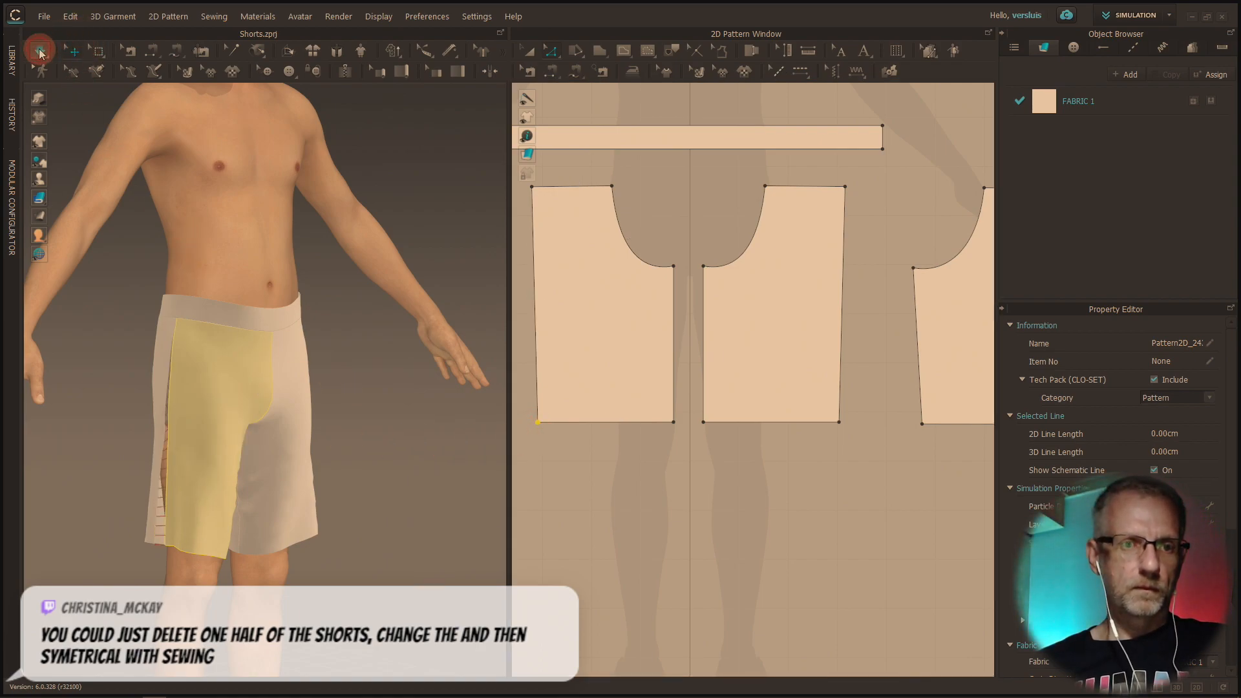
# Move the inner hem corners of the two middle leg patterns slightly inward along the hem and simulate the shorts
pyautogui.moveTo(415, 477); pyautogui.dragTo(880, 479, button='right')
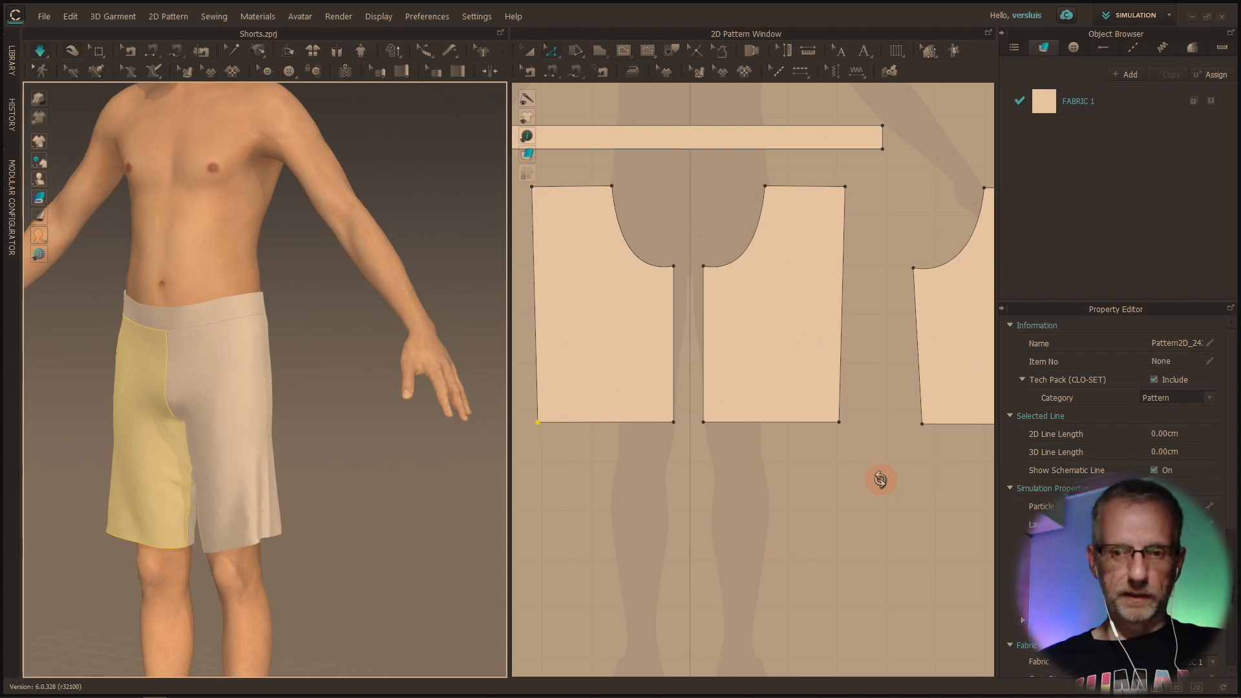
pyautogui.click(673, 422)
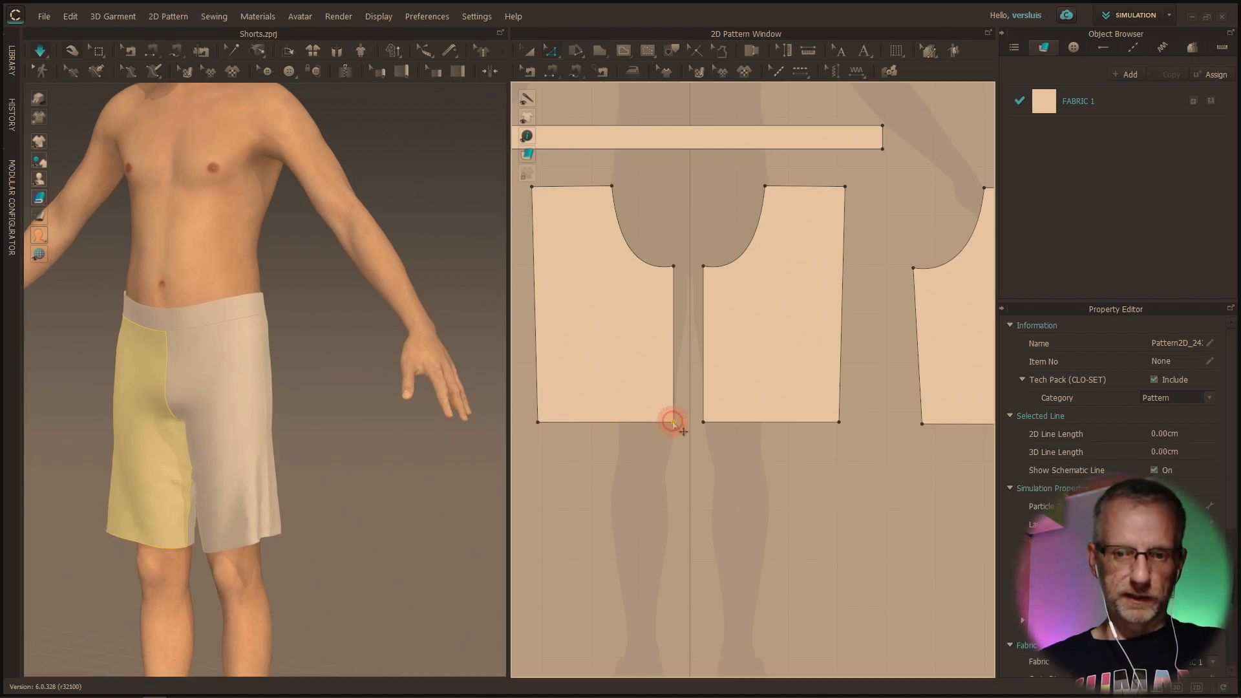
pyautogui.moveTo(673, 423); pyautogui.dragTo(715, 429)
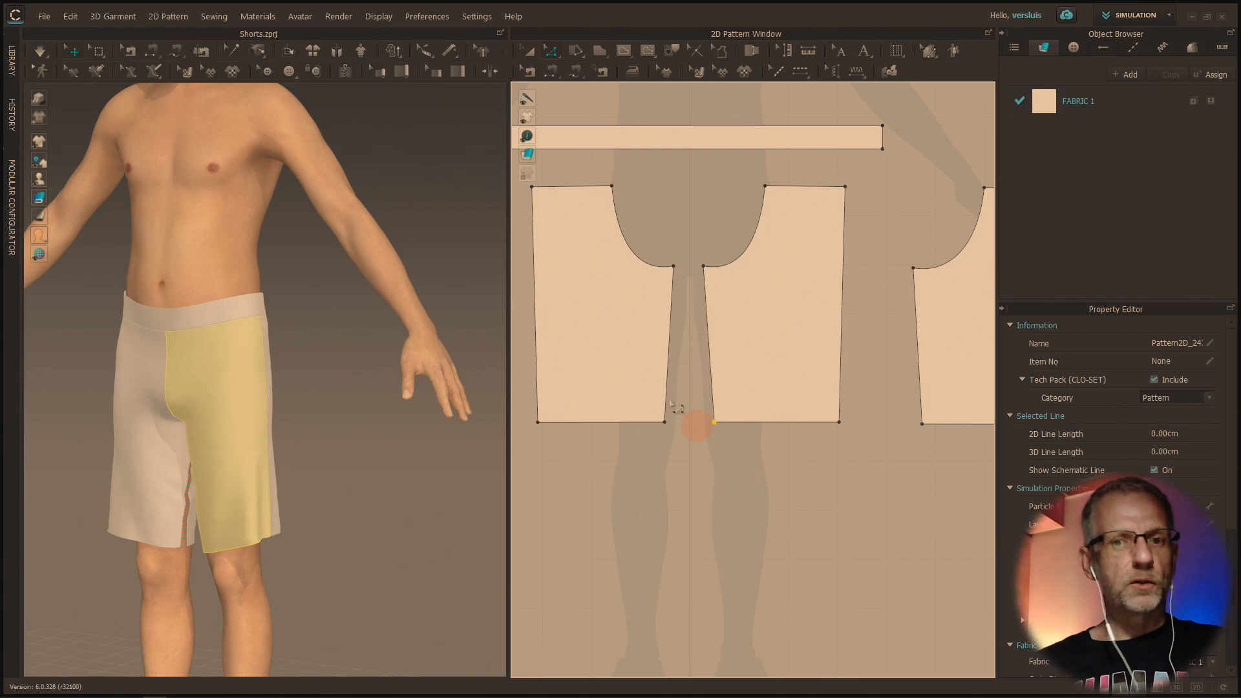
pyautogui.click(44, 52)
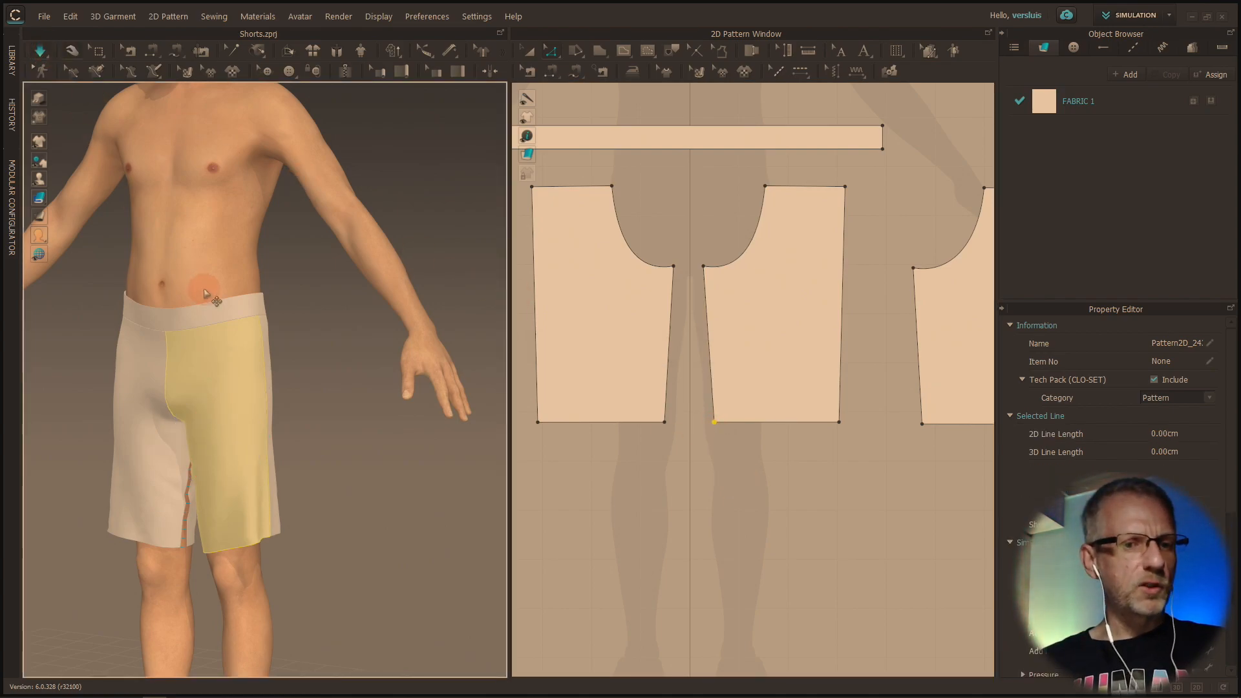
# Examine the fit and drape of the tapered shorts on the avatar from several angles
pyautogui.moveTo(277, 457); pyautogui.dragTo(236, 472, button='right')
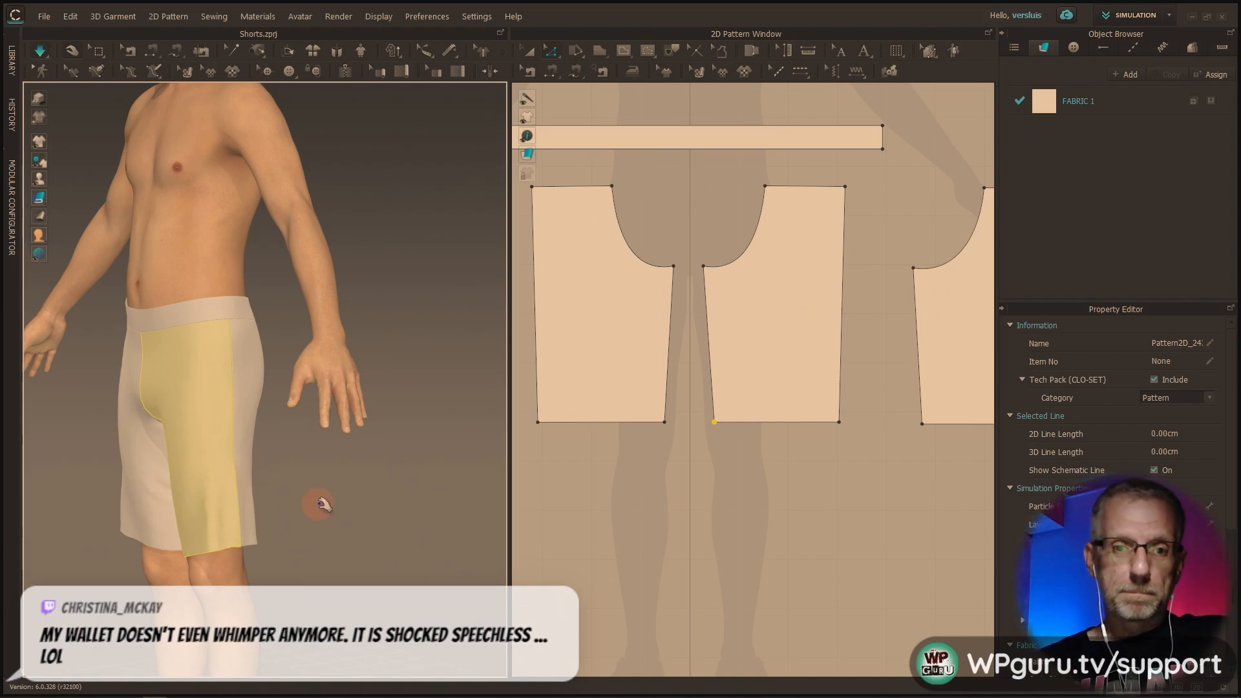
pyautogui.scroll(-2, 340, 490)
pyautogui.scroll(5, 340, 491)
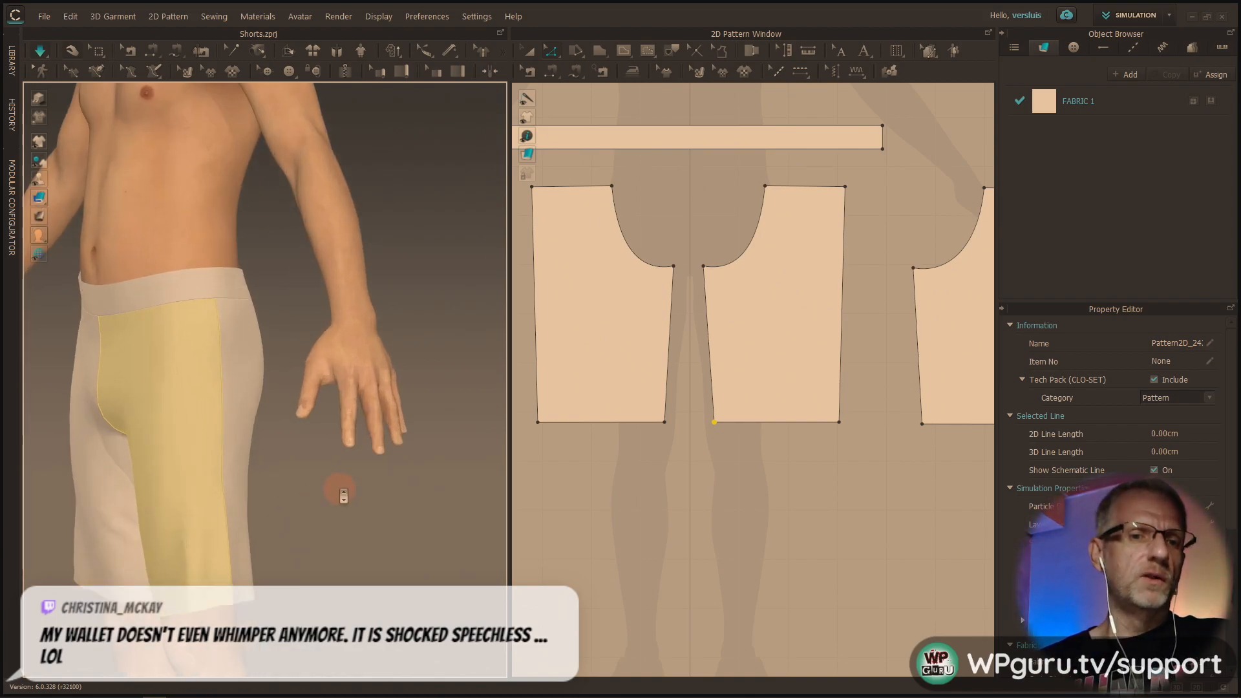
pyautogui.moveTo(338, 490); pyautogui.dragTo(430, 465, button='right')
pyautogui.moveTo(430, 465); pyautogui.dragTo(435, 433, button='middle')
pyautogui.moveTo(424, 428); pyautogui.dragTo(727, 446, button='right')
pyautogui.moveTo(314, 411); pyautogui.dragTo(145, 408, button='right')
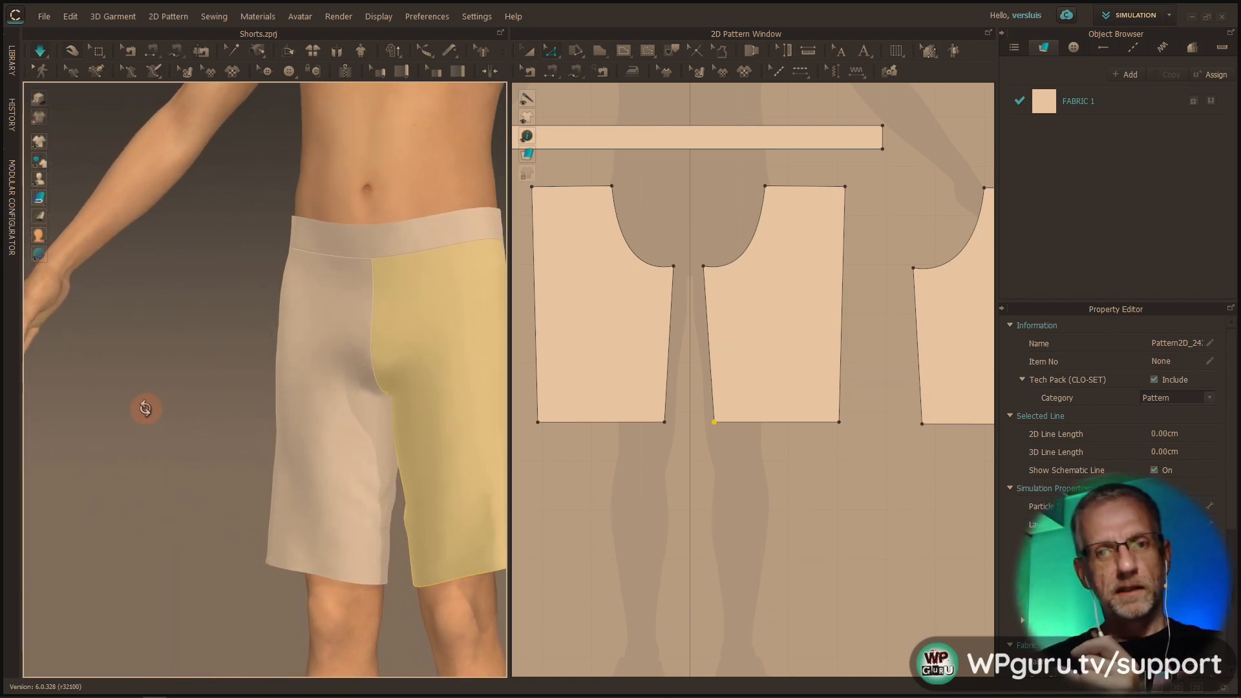
pyautogui.moveTo(195, 444); pyautogui.dragTo(119, 437, button='right')
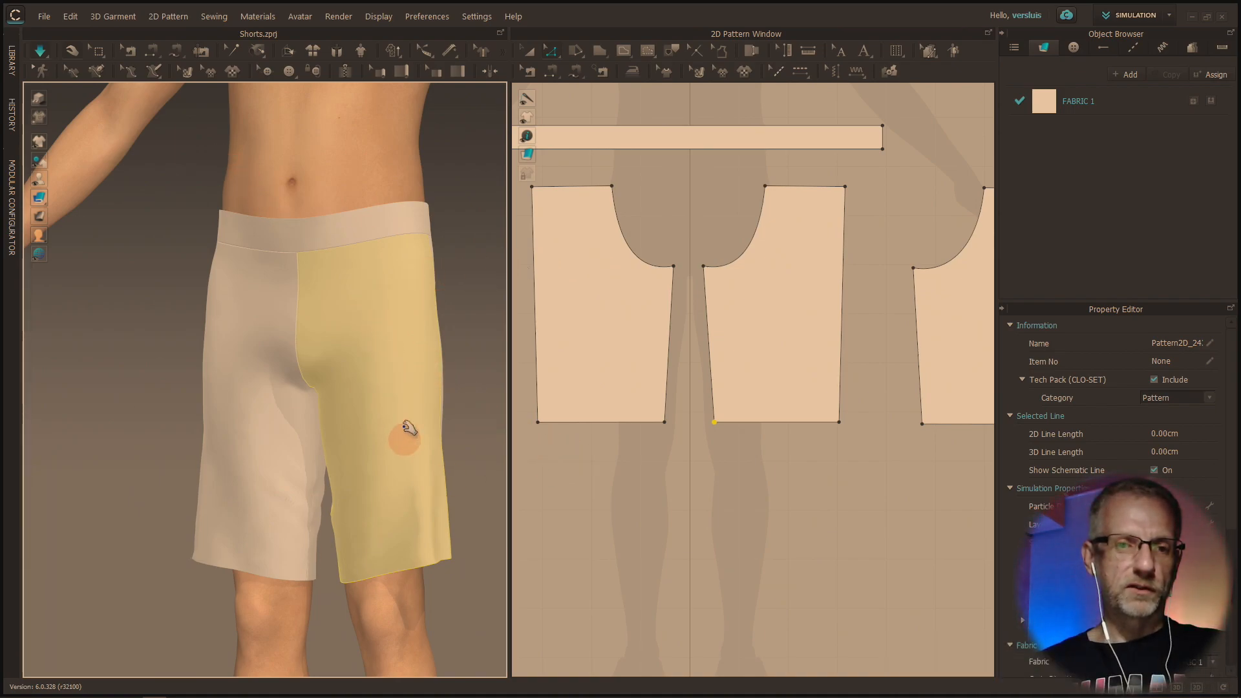
pyautogui.scroll(5, 385, 273)
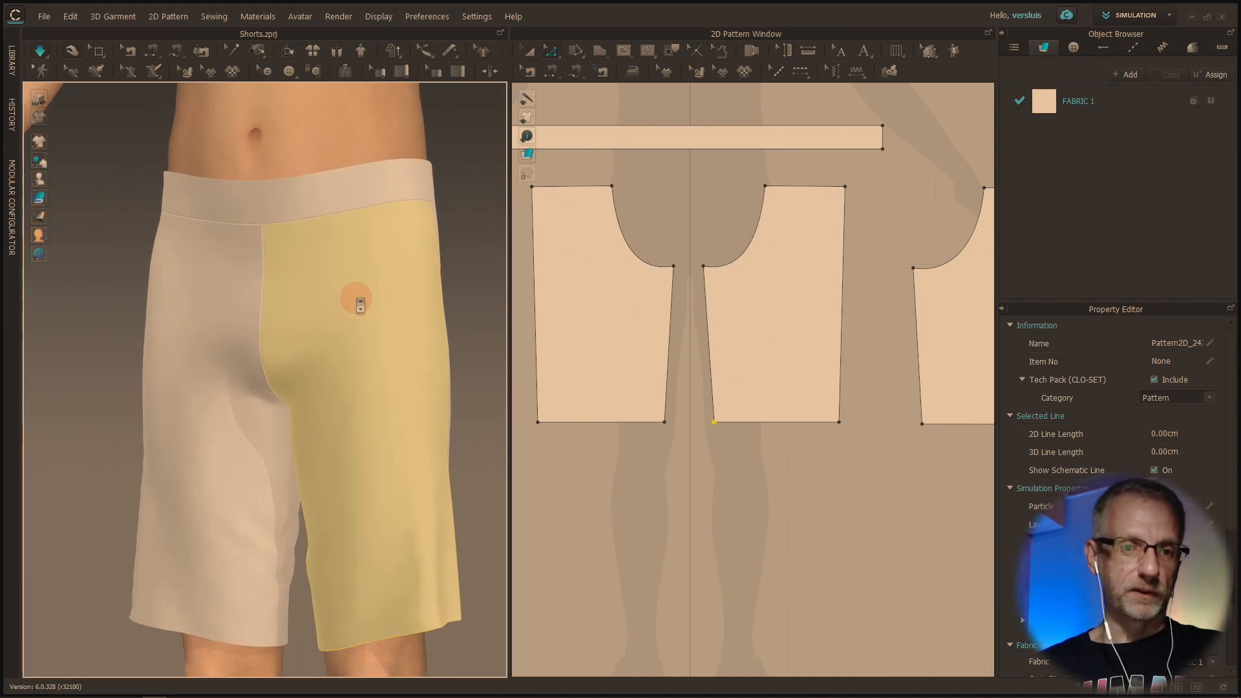
# Select FABRIC 1 and browse the library to the Fabric folder containing the preset fabric files
pyautogui.click(1112, 112)
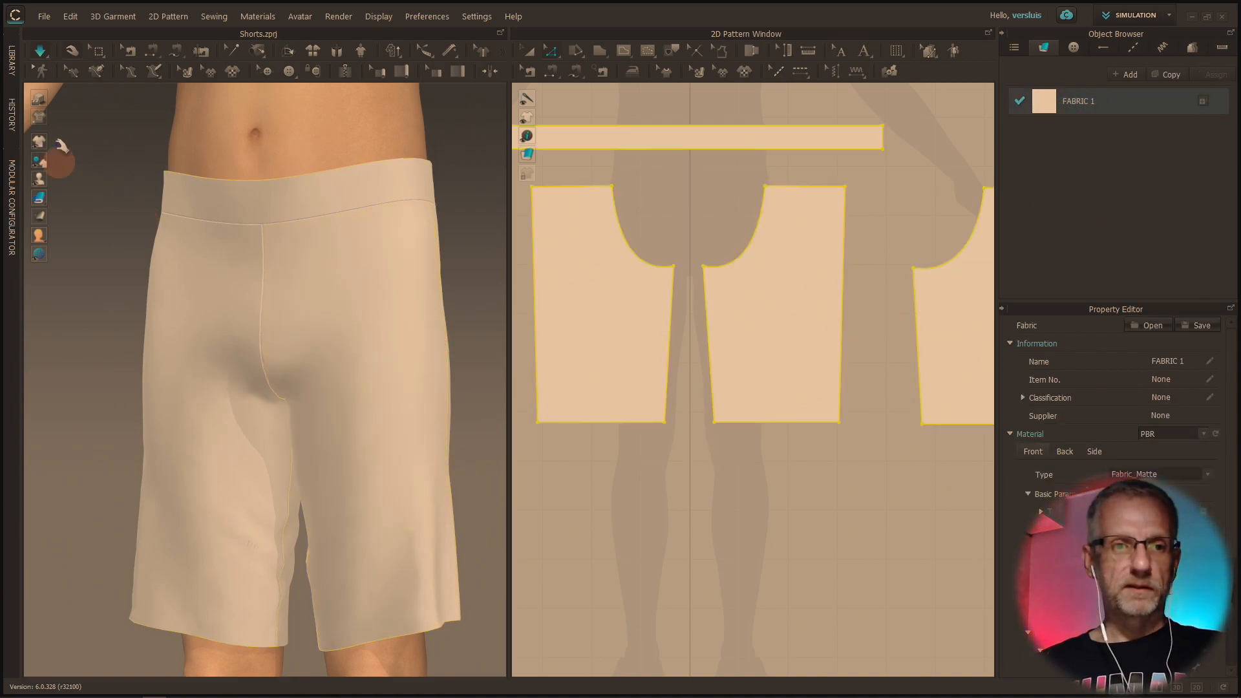
pyautogui.click(11, 58)
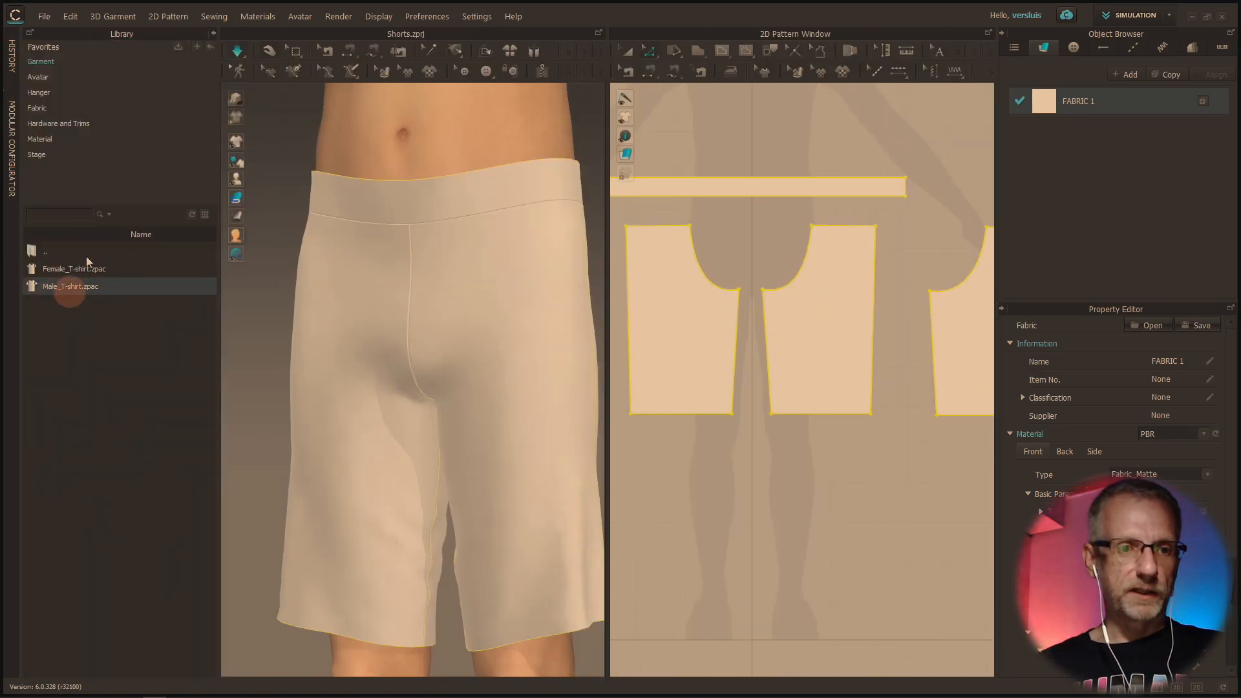
pyautogui.click(71, 142)
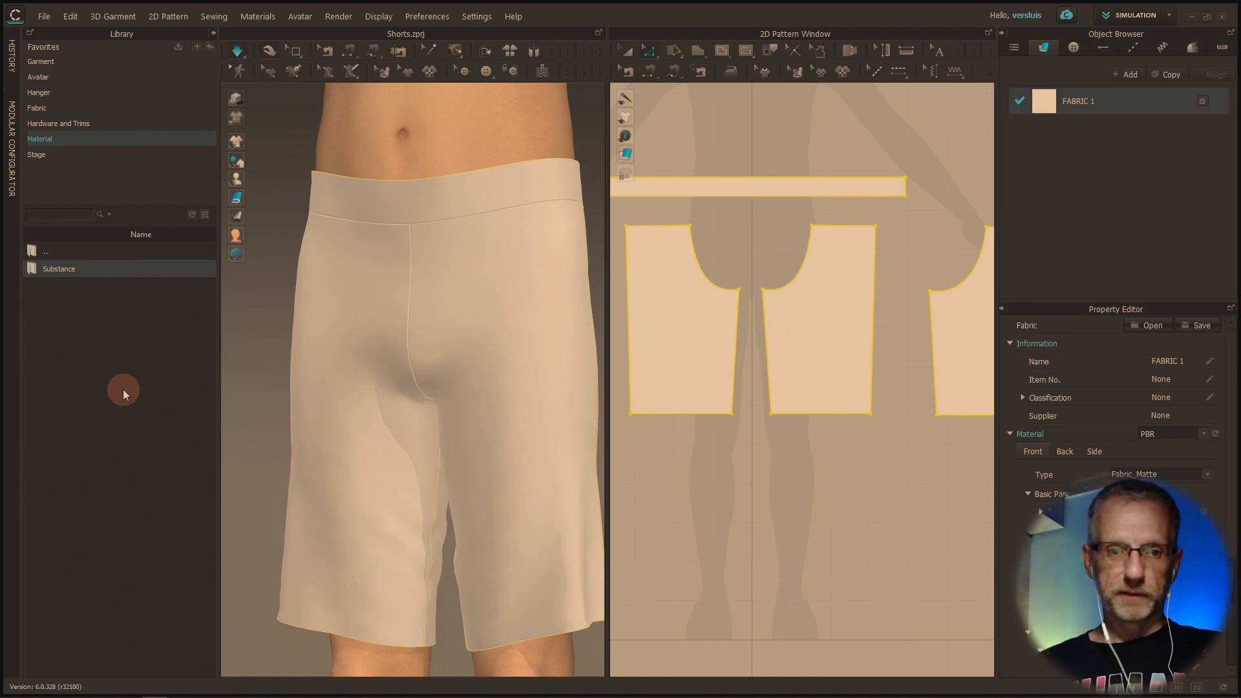
pyautogui.doubleClick(79, 268)
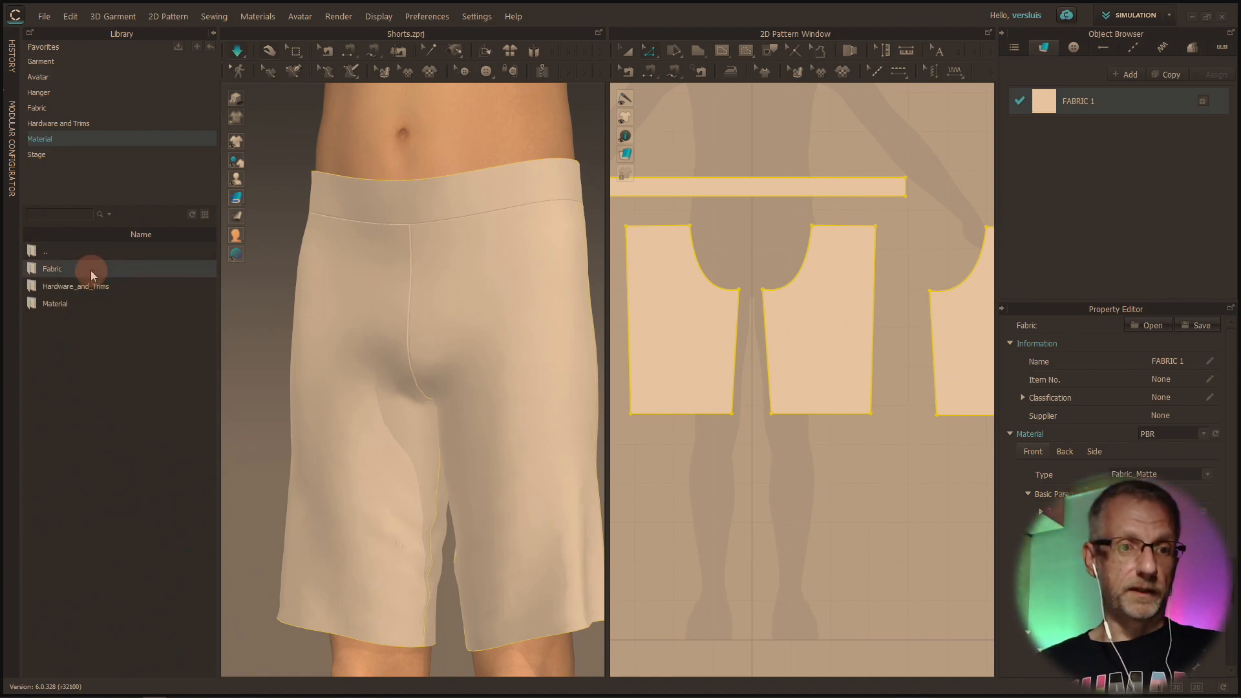
pyautogui.click(74, 306)
pyautogui.doubleClick(74, 306)
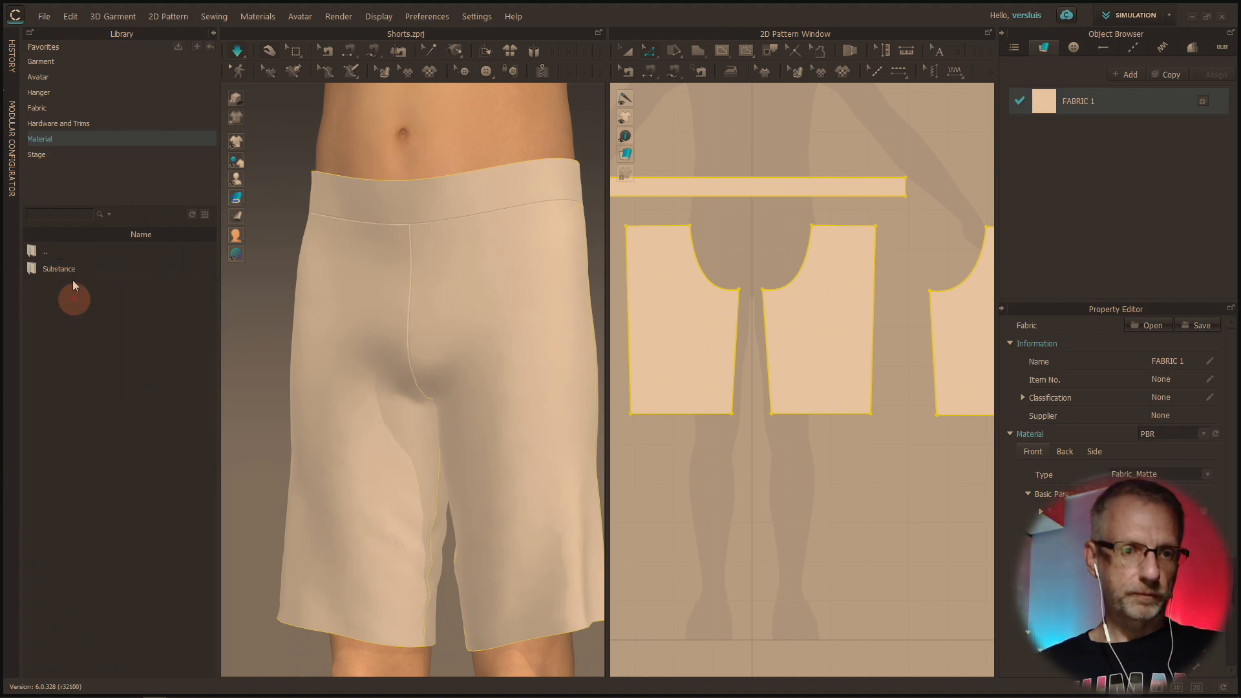
pyautogui.doubleClick(63, 249)
pyautogui.click(63, 270)
pyautogui.doubleClick(64, 270)
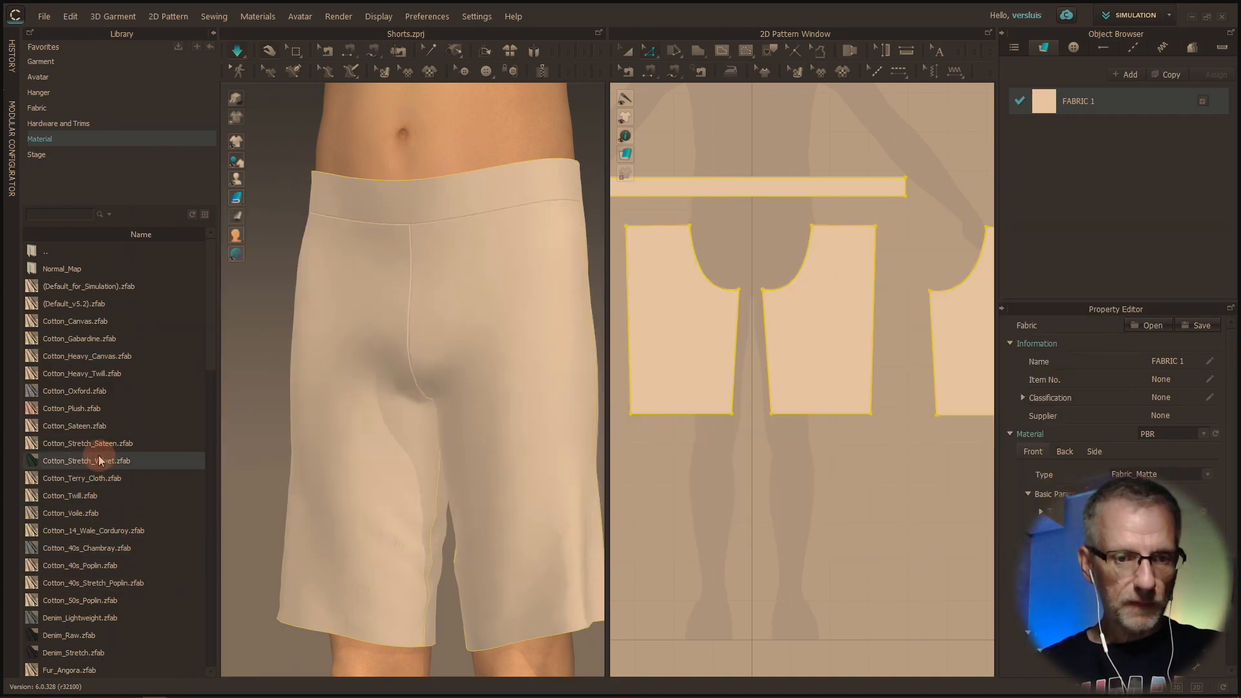
pyautogui.moveTo(99, 460)
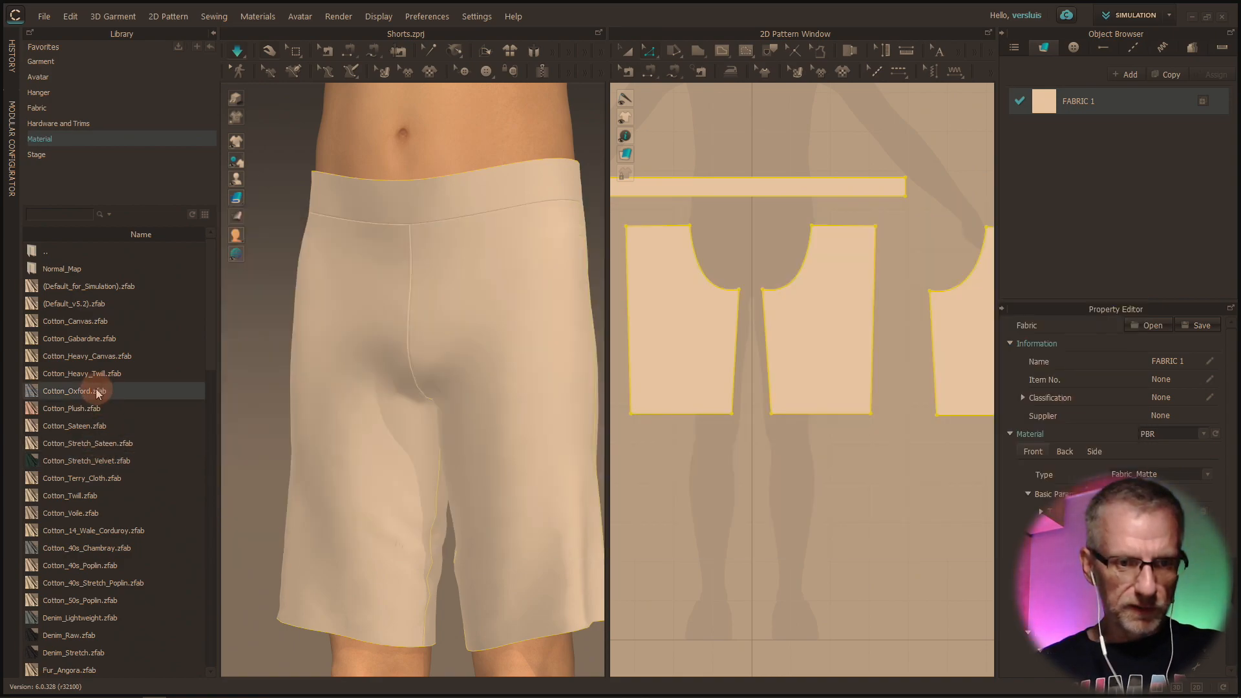
# Replace FABRIC 1 with the Denim_Lightweight preset from the fabric library so the shorts use that denim
pyautogui.moveTo(98, 392)
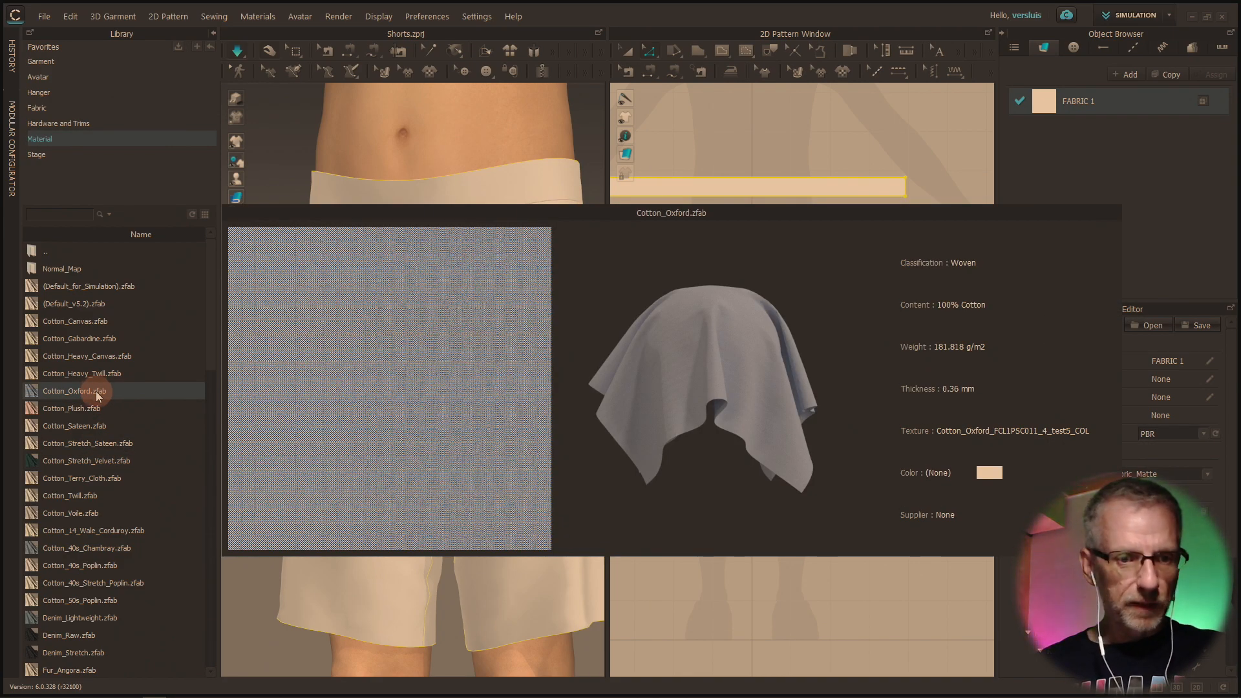
pyautogui.scroll(-1, 98, 420)
pyautogui.scroll(-1, 97, 581)
pyautogui.moveTo(89, 516)
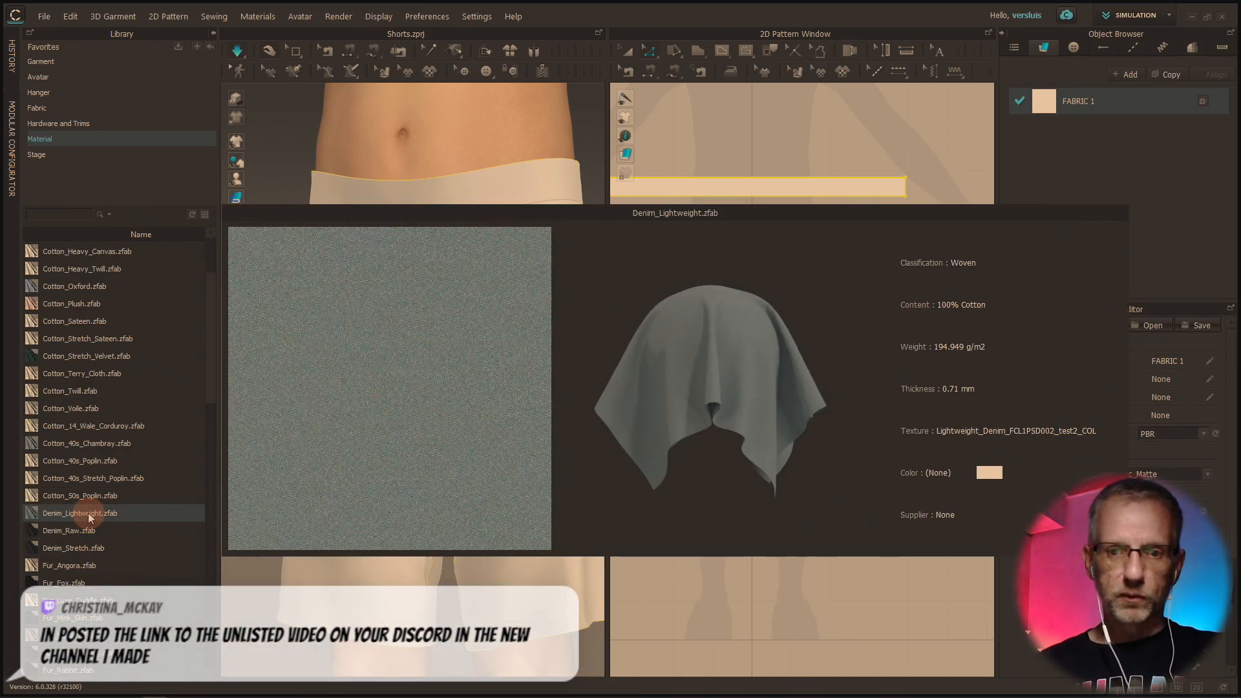
pyautogui.moveTo(90, 515); pyautogui.dragTo(1136, 107)
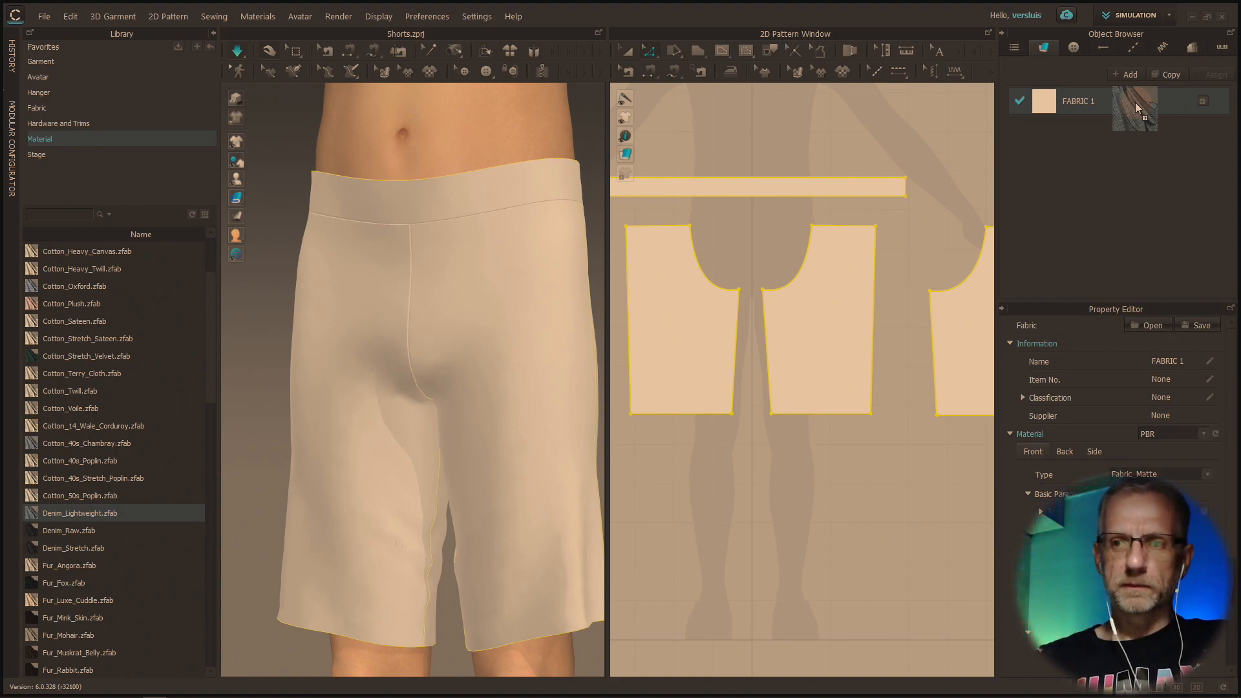
pyautogui.moveTo(1138, 108); pyautogui.dragTo(1131, 106)
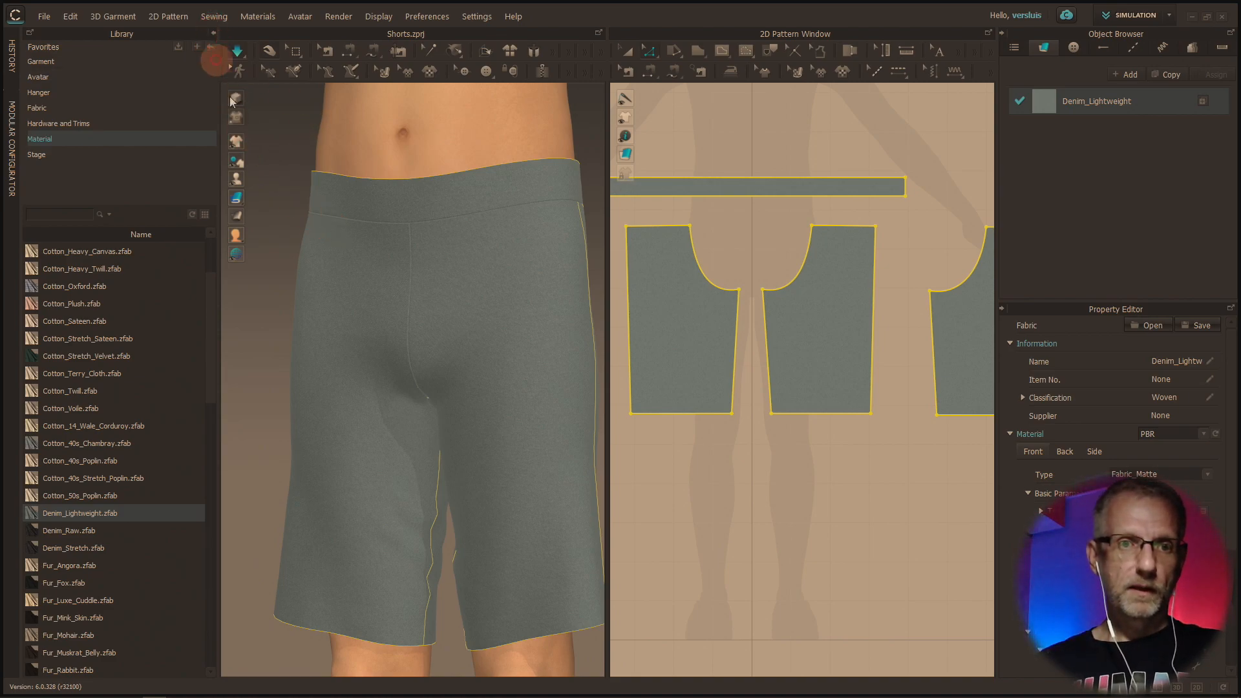
# Collapse the library and turn on Quality Render for the 3D window
pyautogui.click(214, 33)
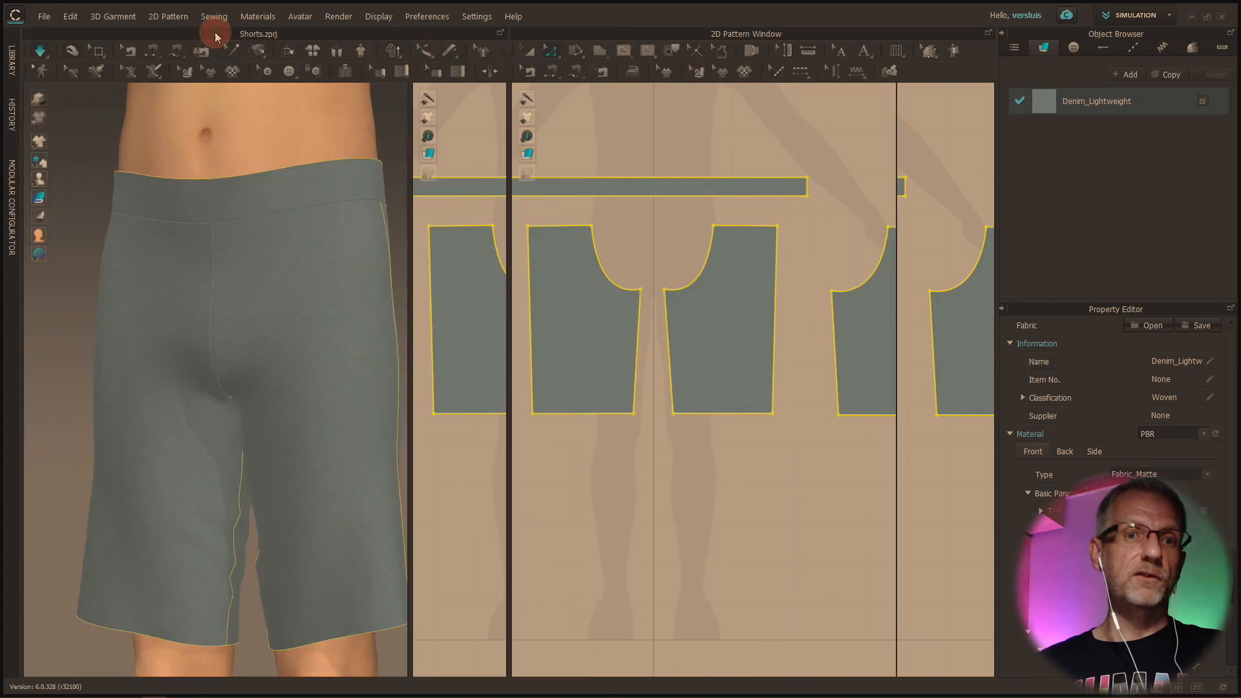
pyautogui.moveTo(411, 272); pyautogui.dragTo(363, 281, button='right')
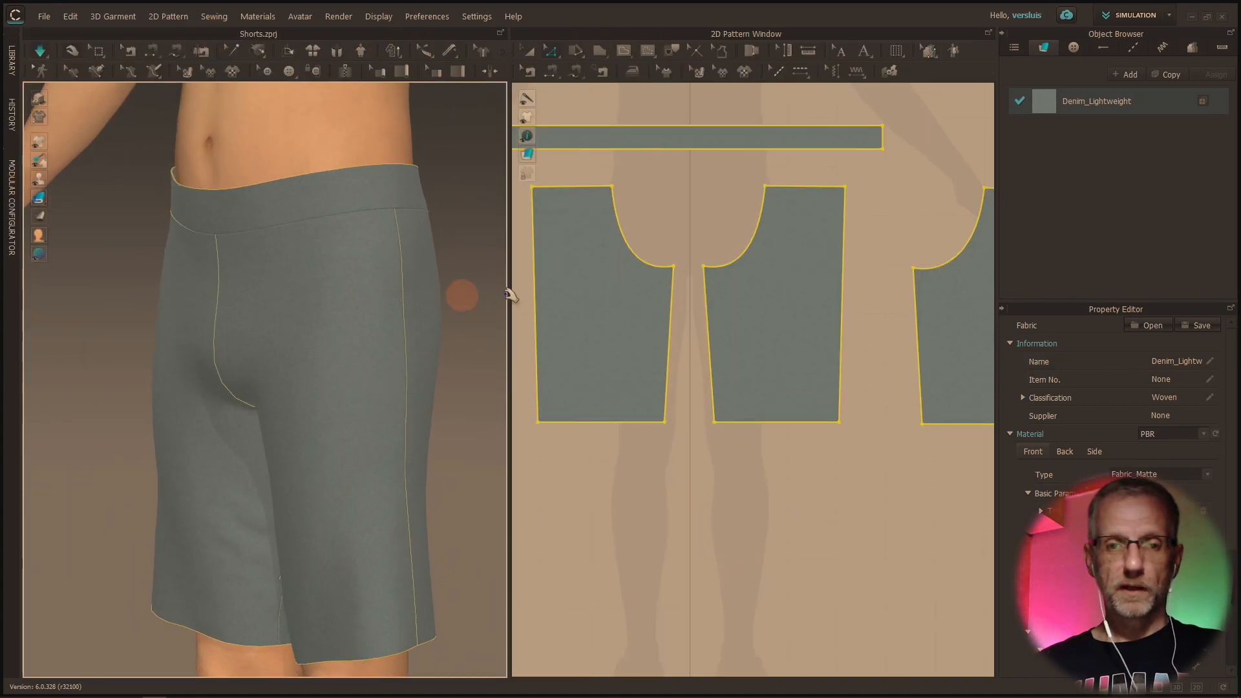
pyautogui.click(339, 18)
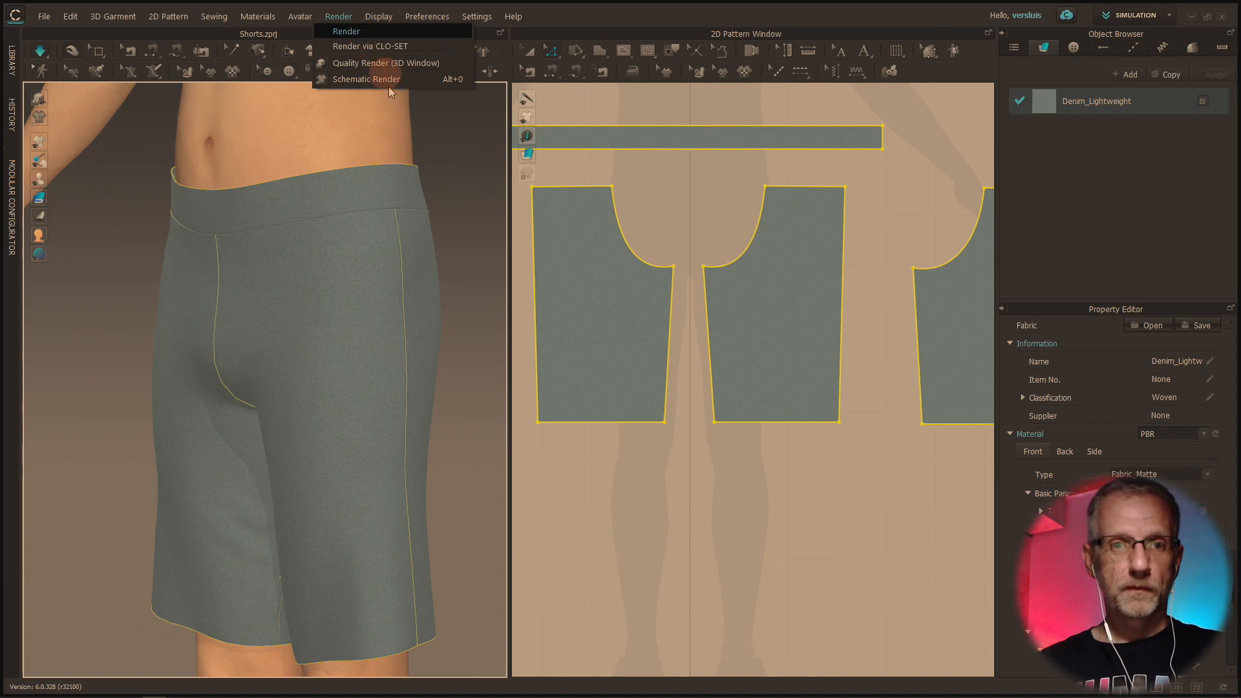
pyautogui.click(381, 64)
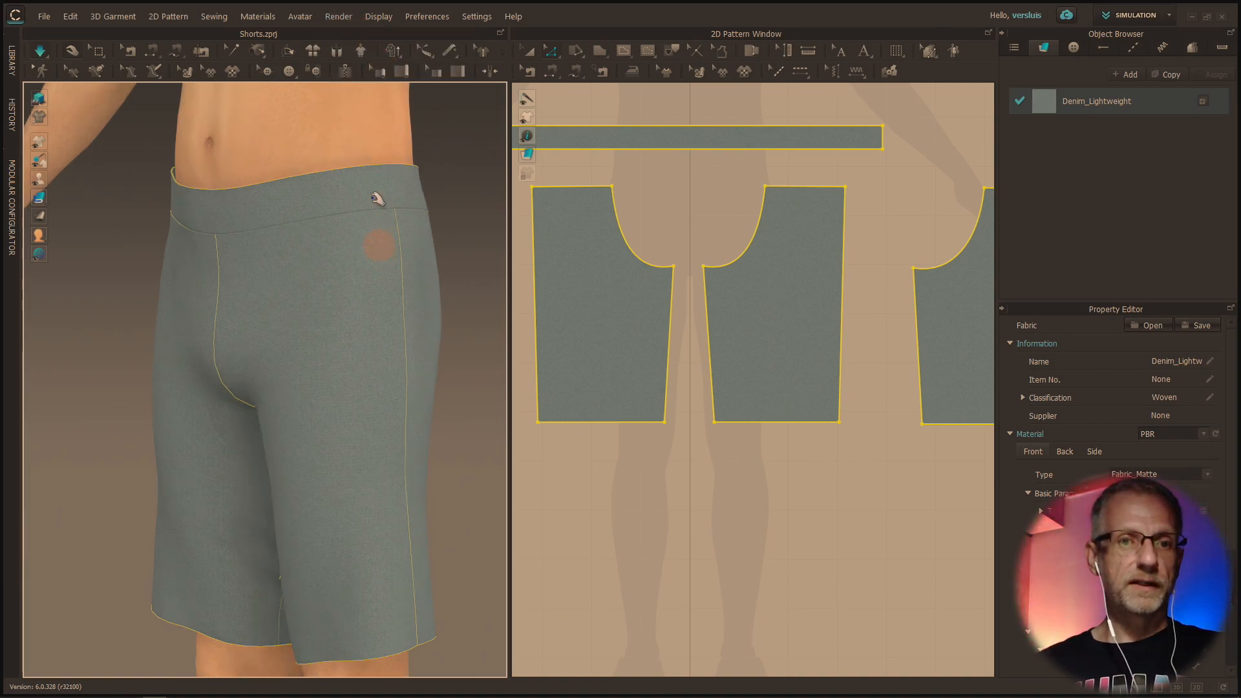
pyautogui.moveTo(332, 291)
pyautogui.mouseDown(button='right')
pyautogui.moveTo(277, 300)
pyautogui.moveTo(340, 304)
pyautogui.moveTo(280, 316)
pyautogui.moveTo(290, 318)
pyautogui.moveTo(329, 313)
pyautogui.moveTo(299, 302)
pyautogui.moveTo(332, 308)
pyautogui.mouseUp(button='right')
# Open the Render window, turn off the simulation and start the interactive render of the denim shorts
pyautogui.click(338, 16)
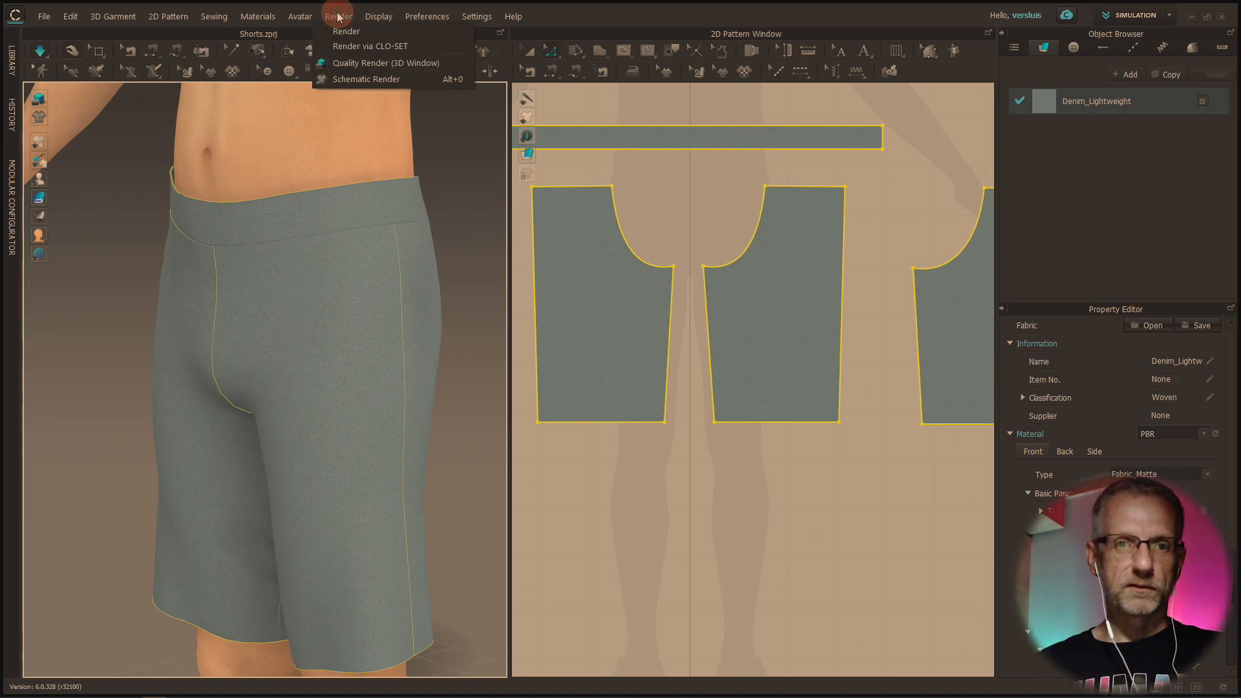
pyautogui.click(353, 27)
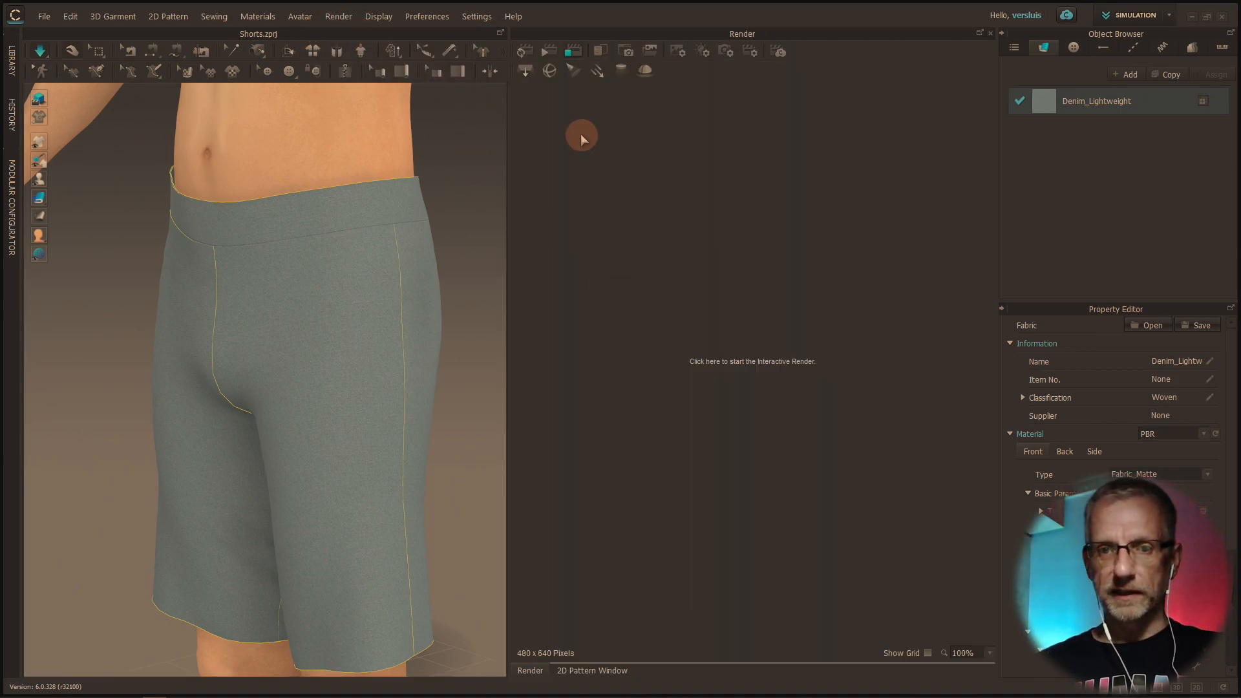
pyautogui.click(530, 60)
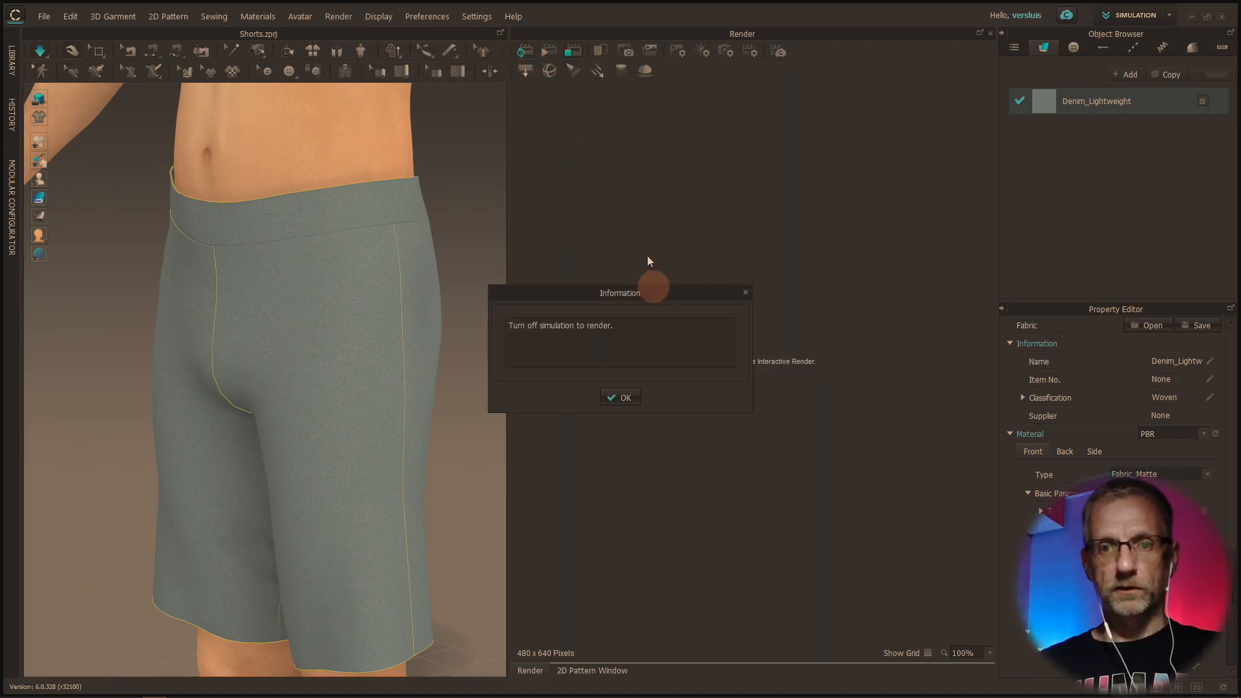
pyautogui.click(625, 398)
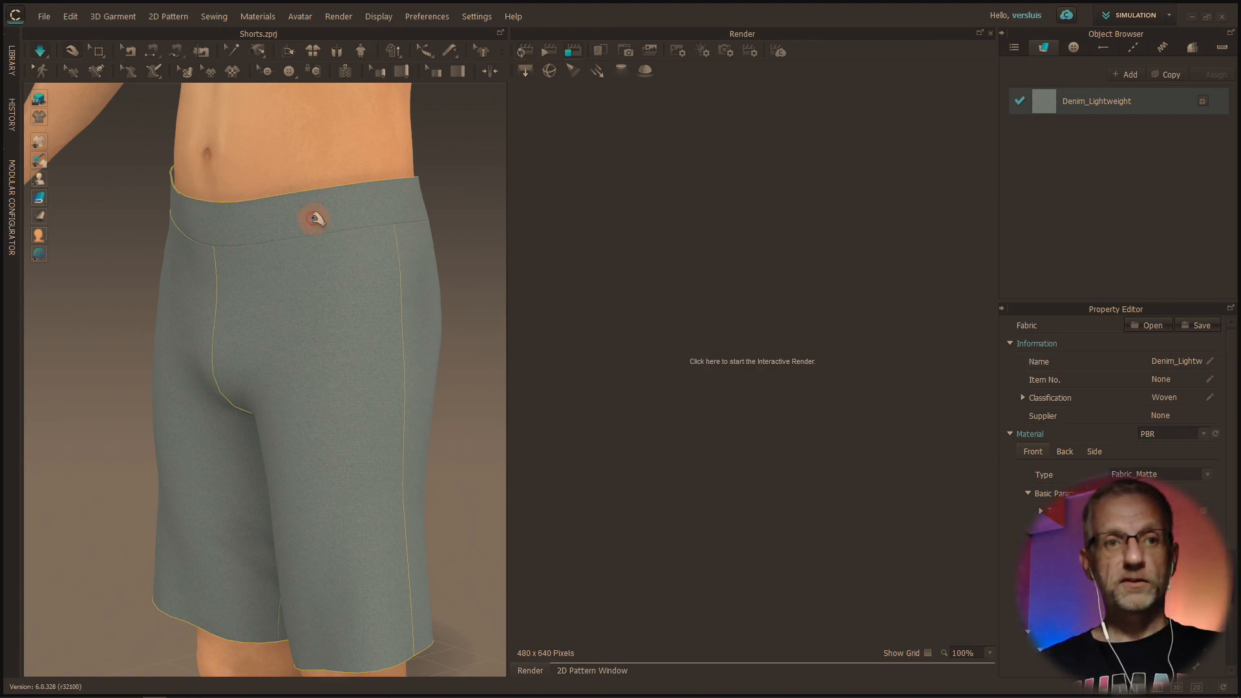
pyautogui.click(40, 50)
pyautogui.click(524, 52)
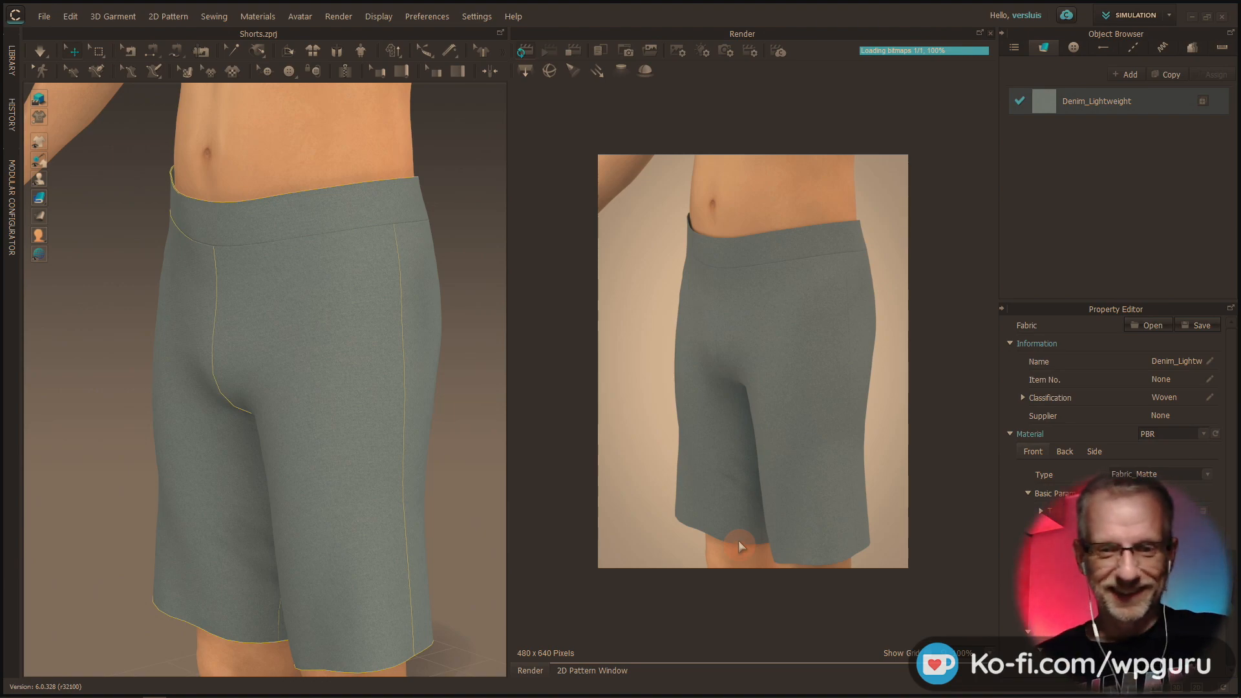
# Render the shorts from a slightly turned view and save the project
pyautogui.moveTo(446, 433); pyautogui.dragTo(391, 374, button='right')
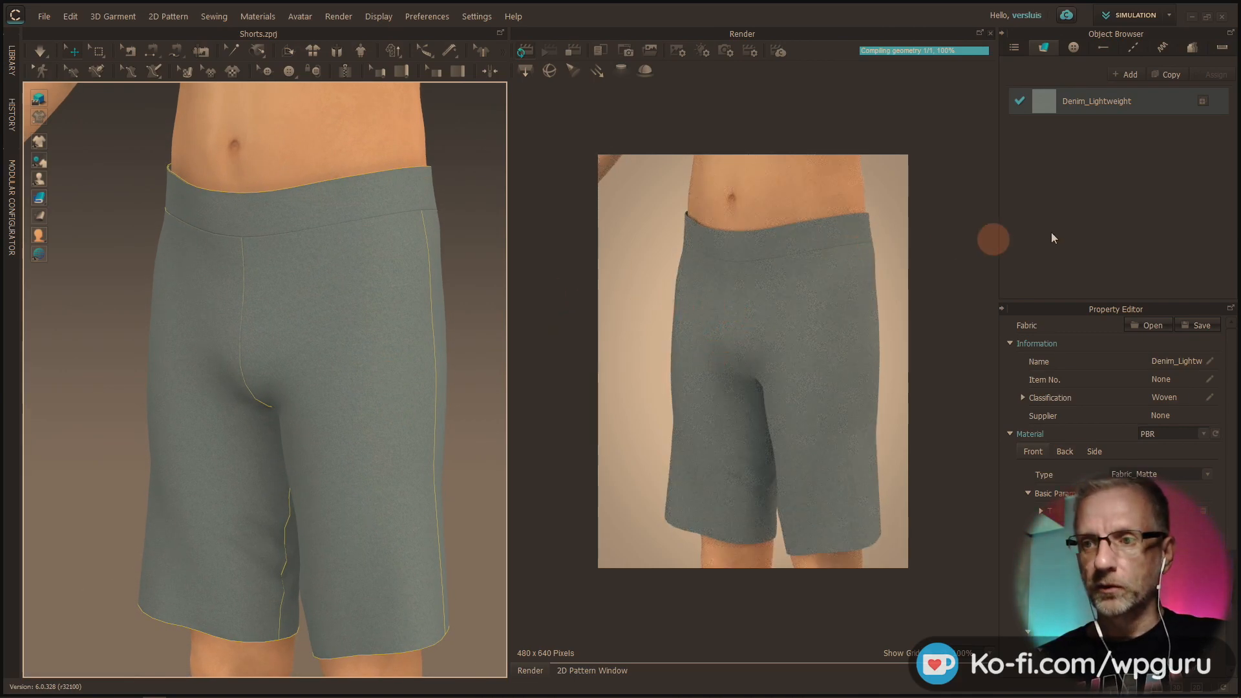
pyautogui.moveTo(390, 321); pyautogui.dragTo(366, 318, button='right')
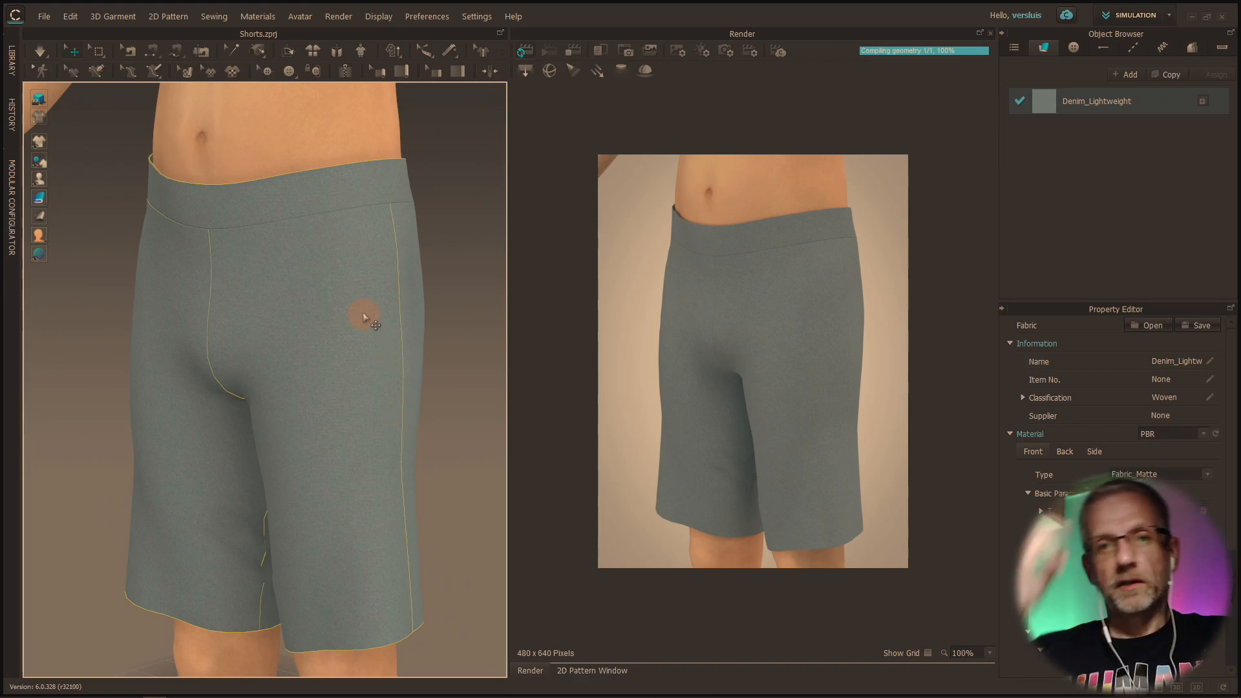
pyautogui.click(44, 16)
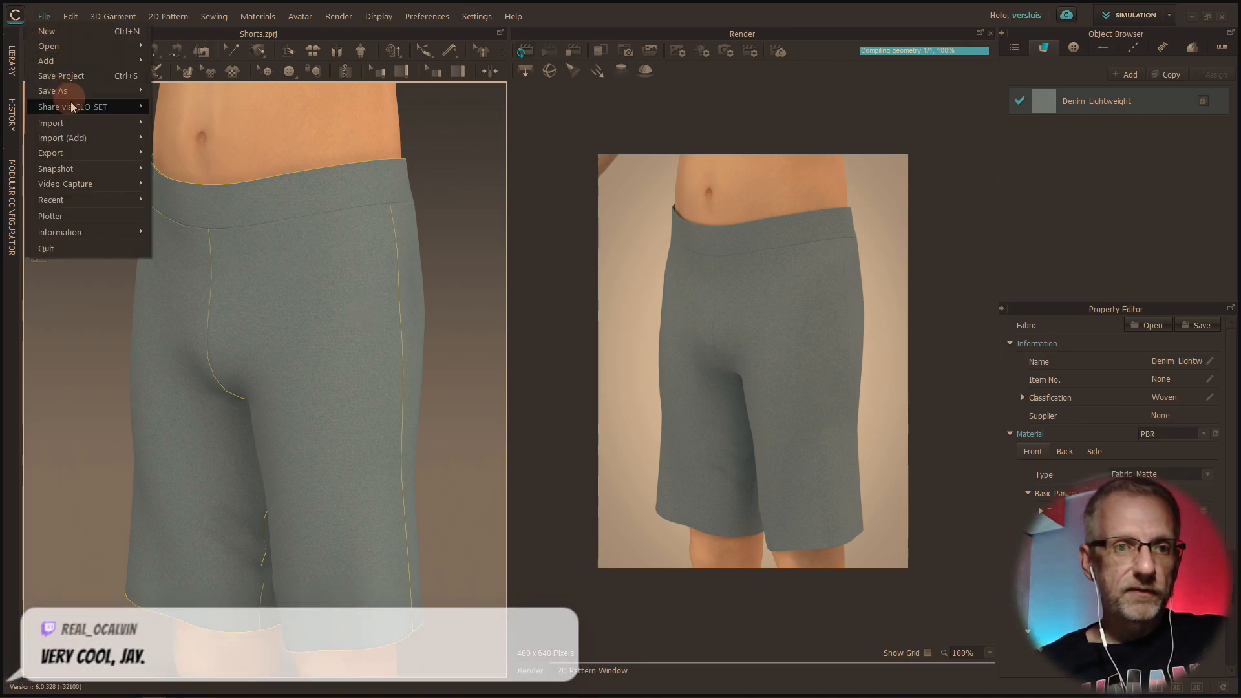
pyautogui.click(104, 76)
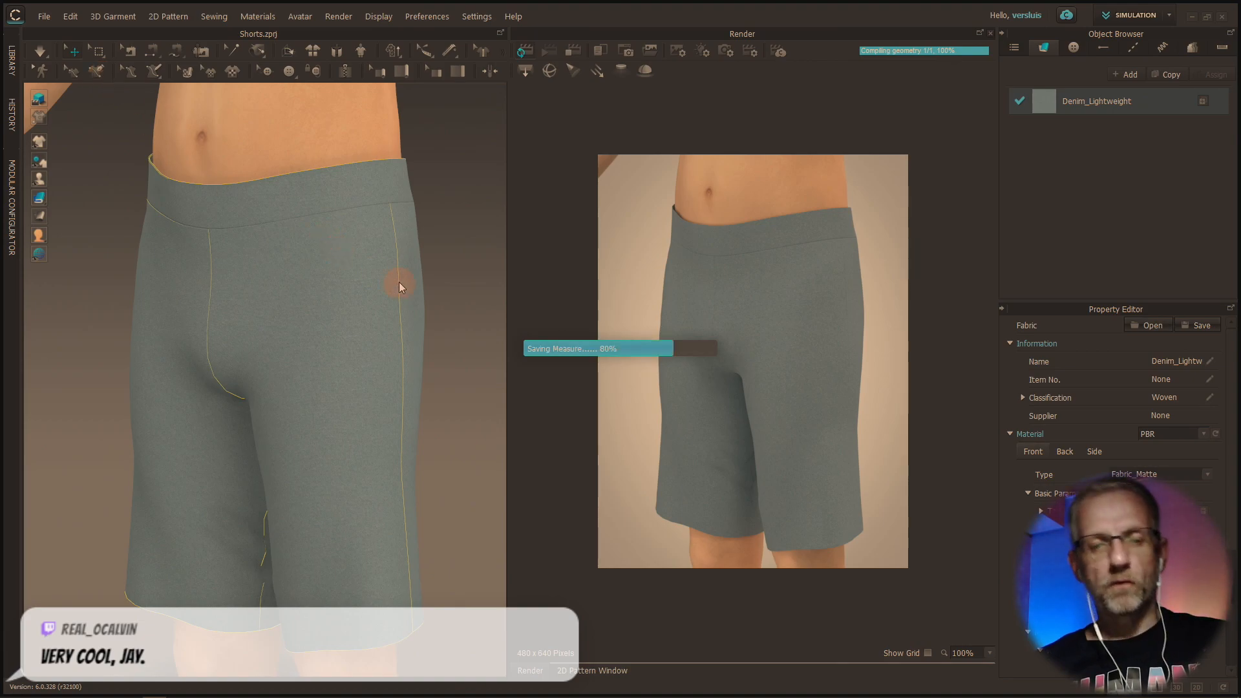